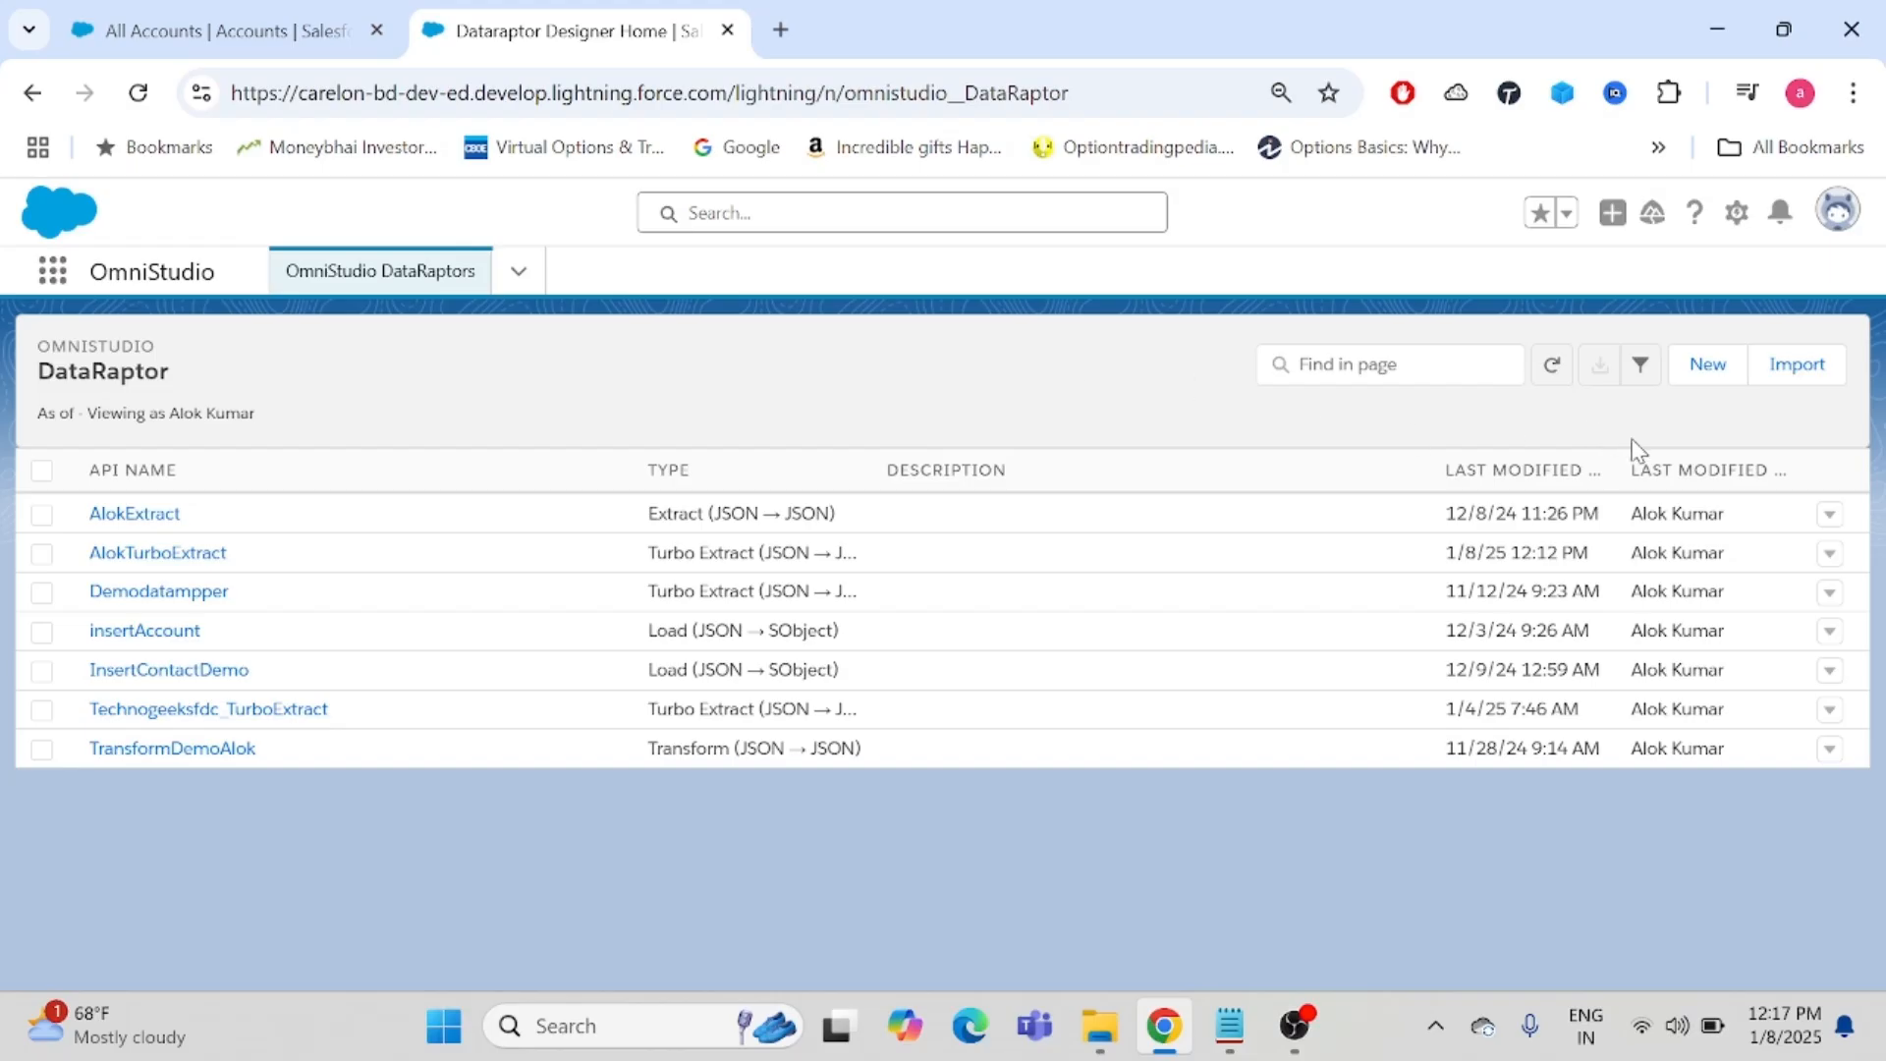
- Create a new DataRaptor with the interface name DemoExtract1 and the interface type Extract
click(1707, 365)
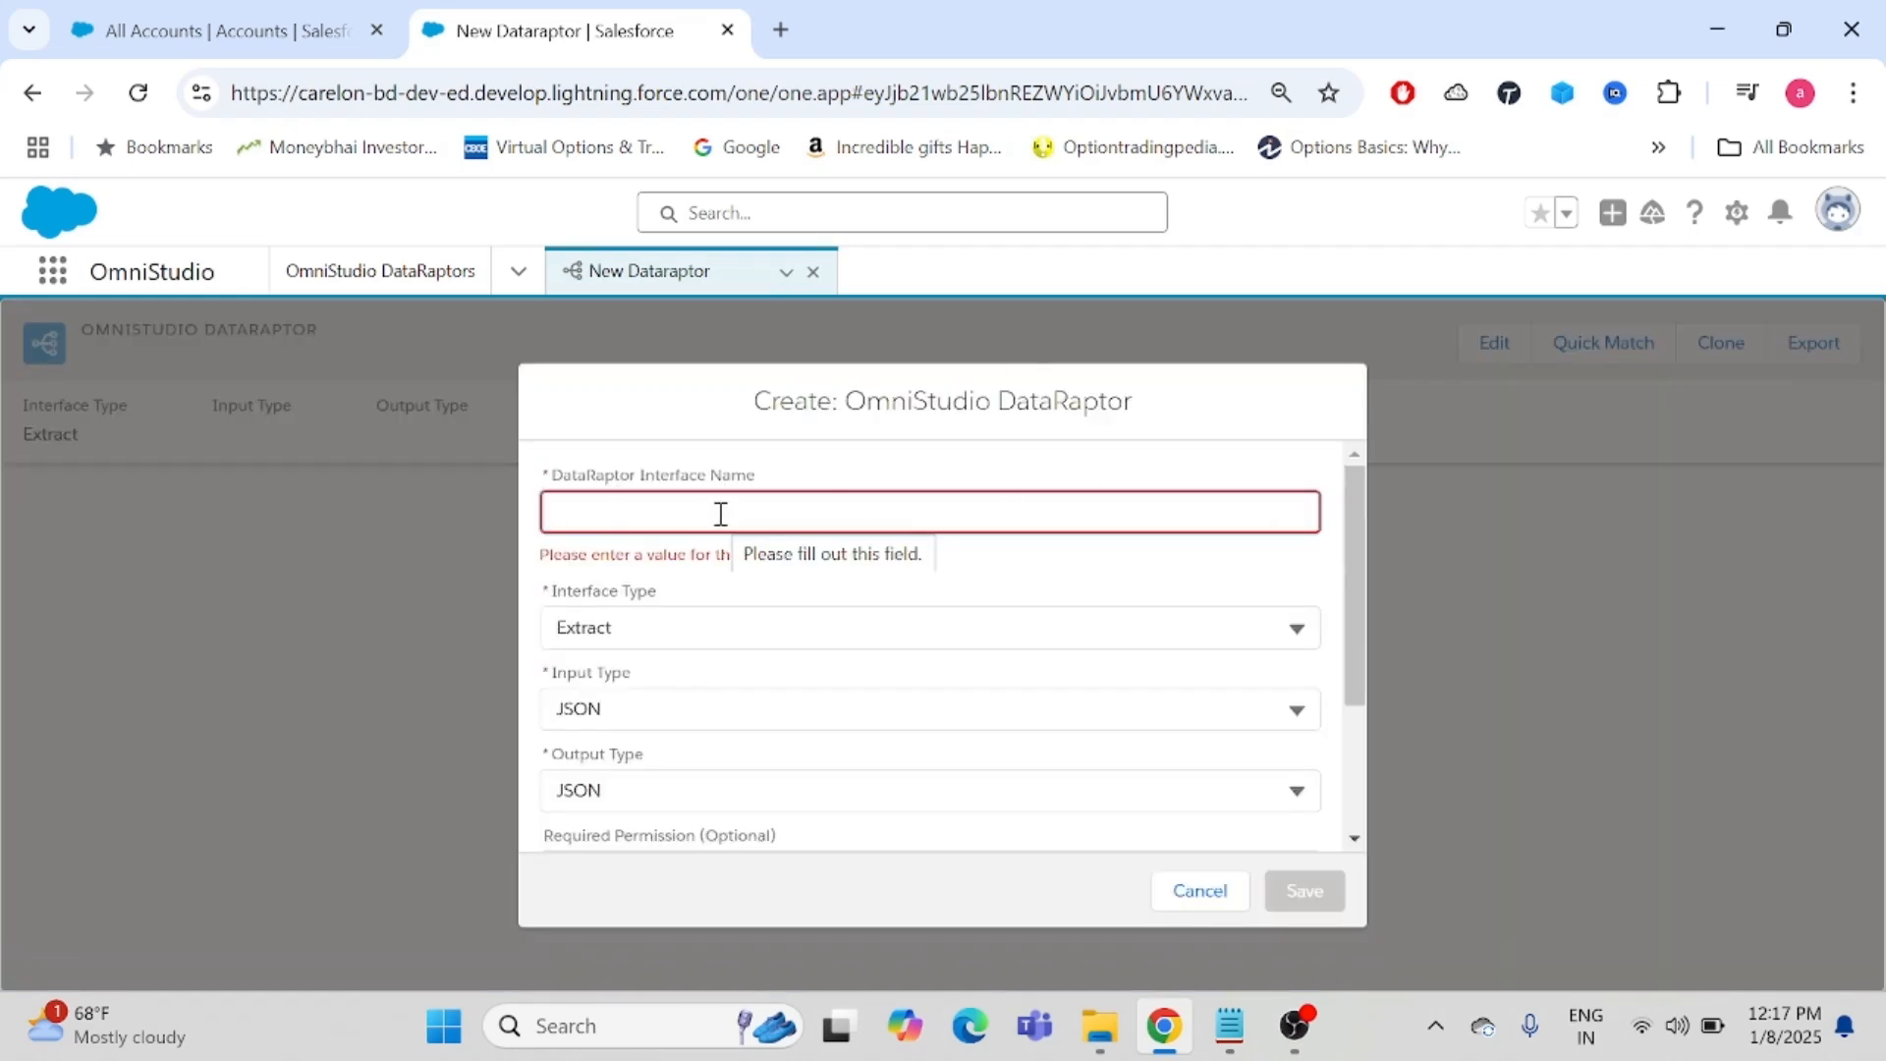
text(D)
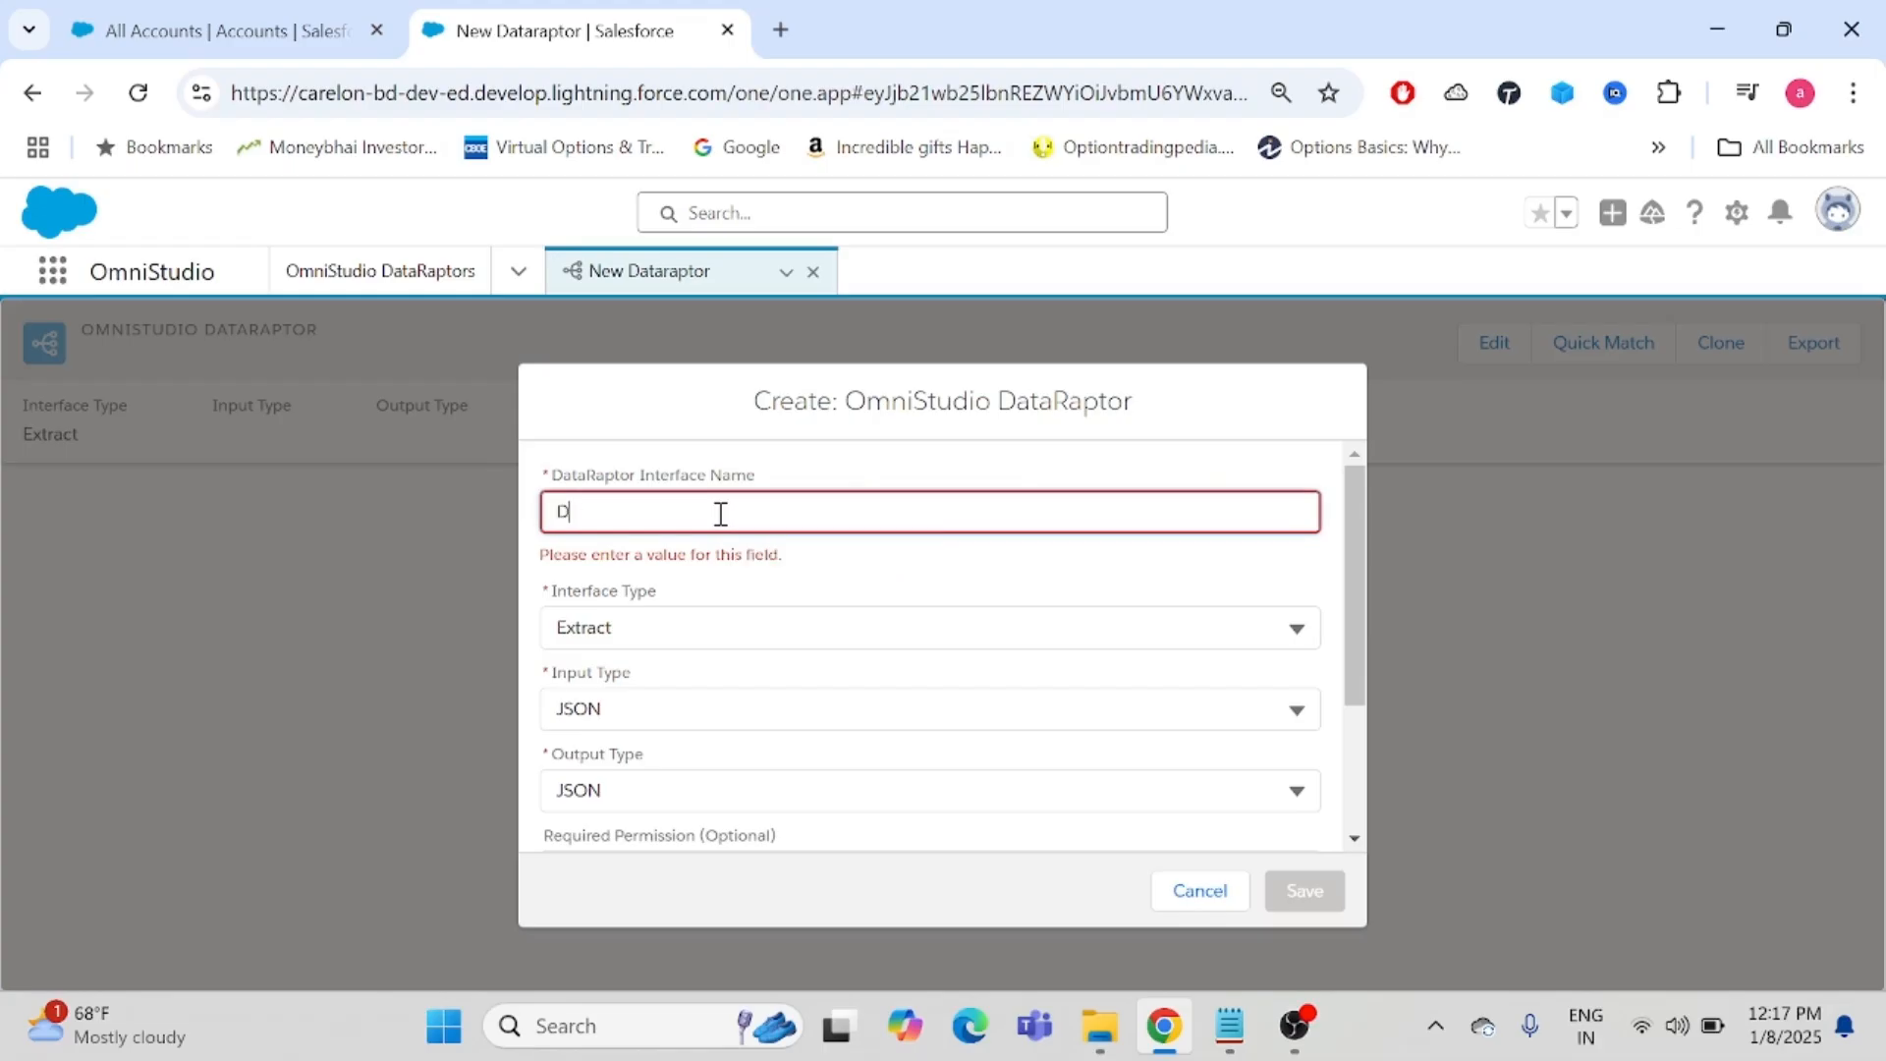
text(emoExtractD)
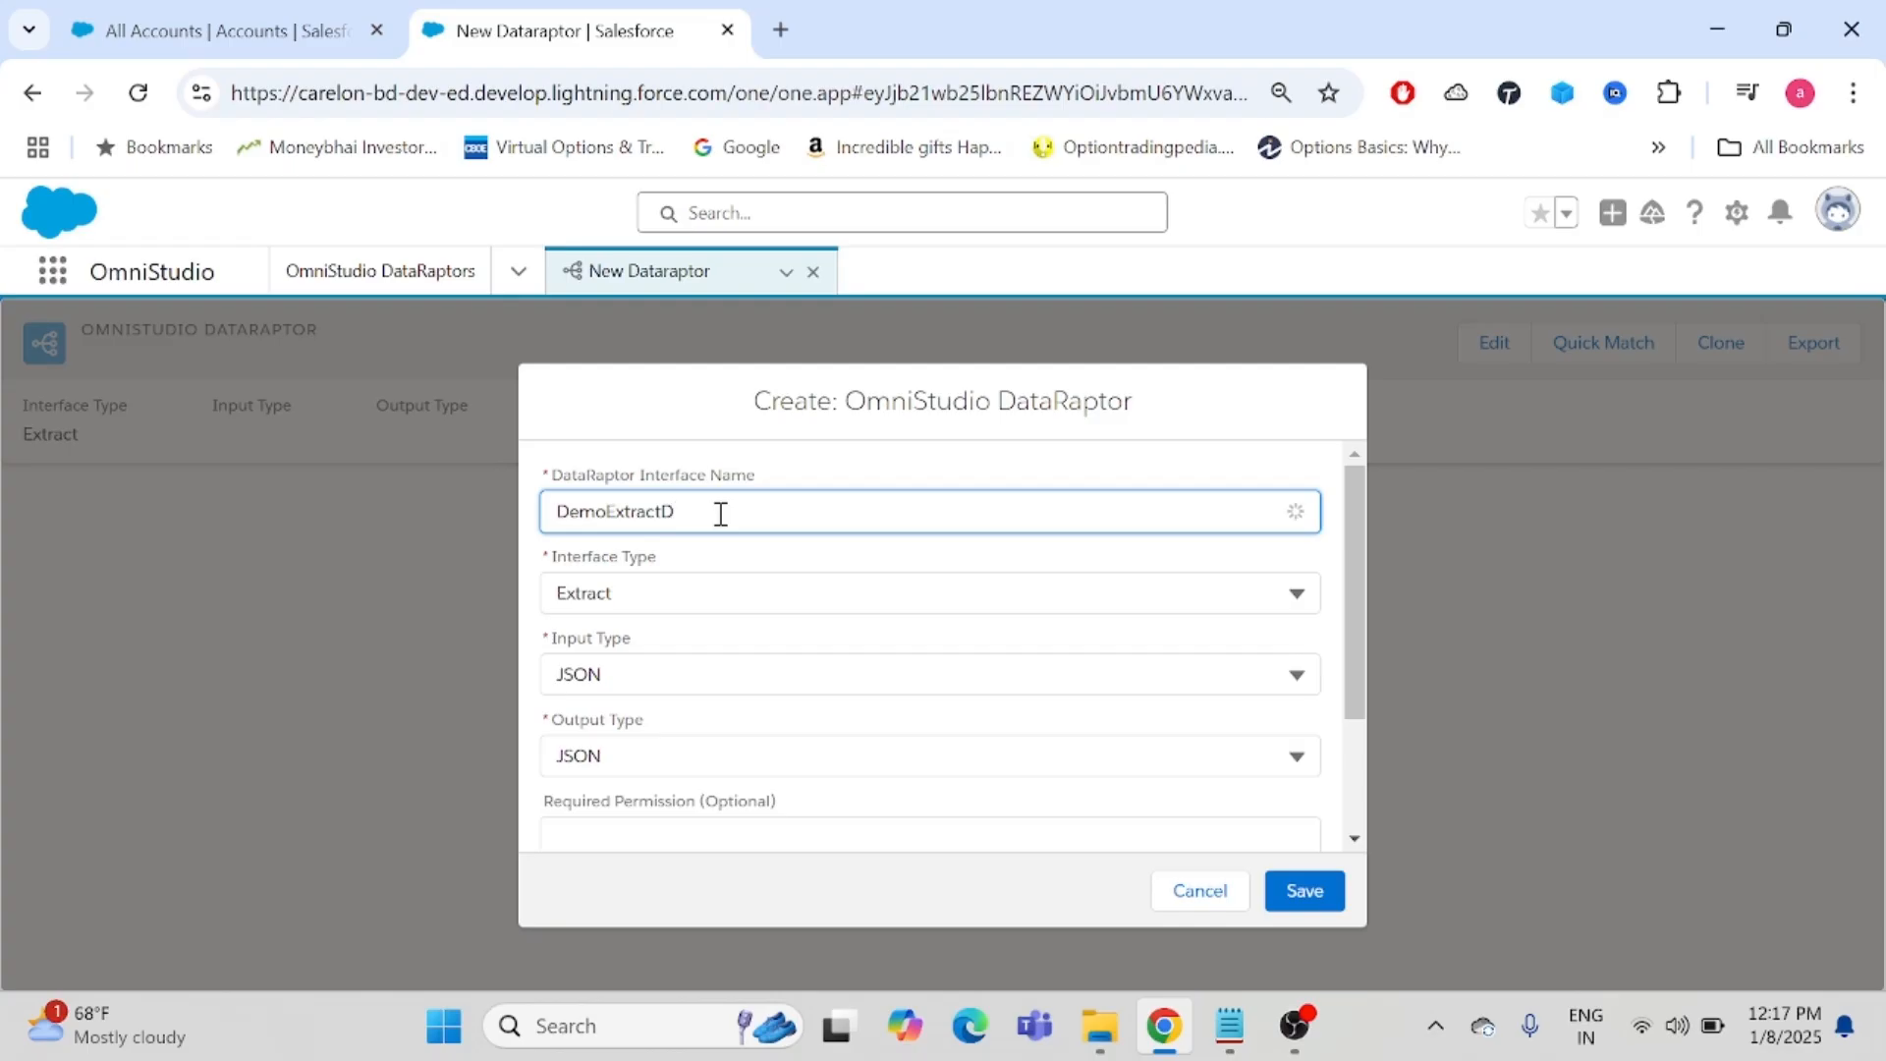
key(BackSpace)
text(1)
click(752, 591)
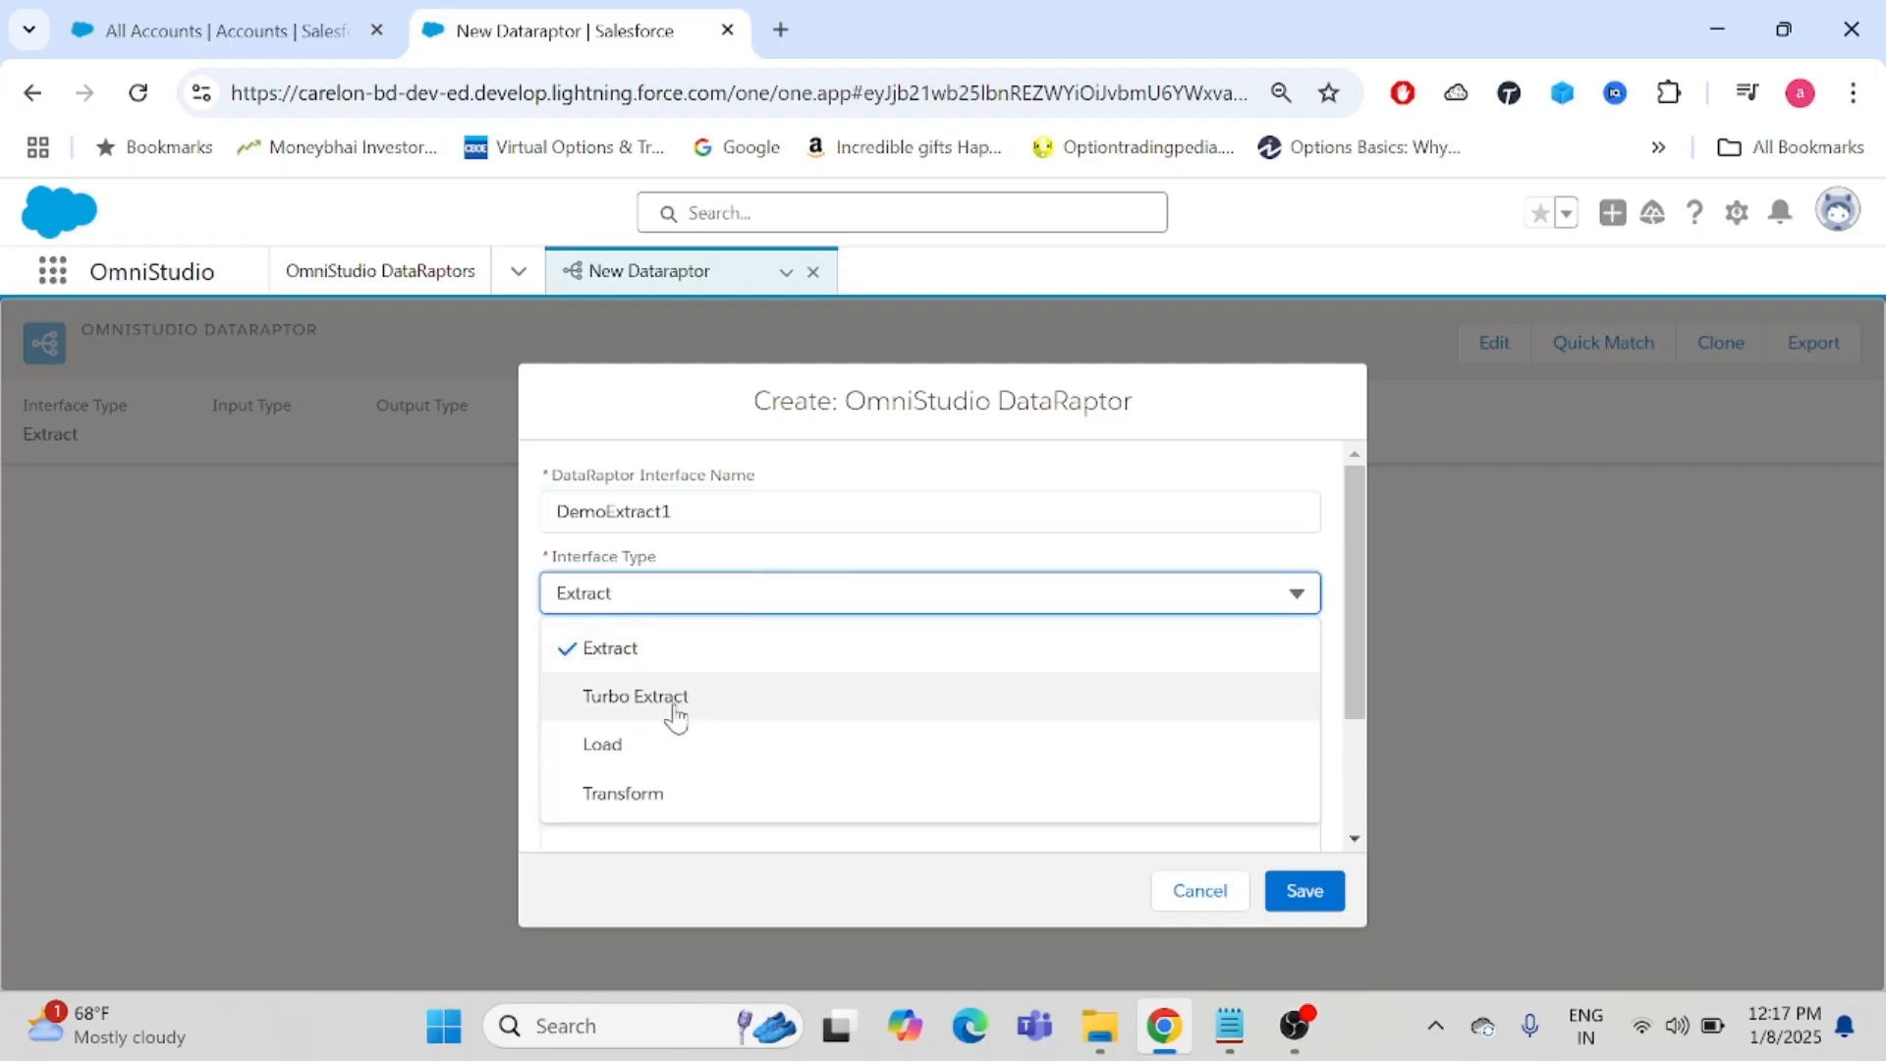
click(658, 651)
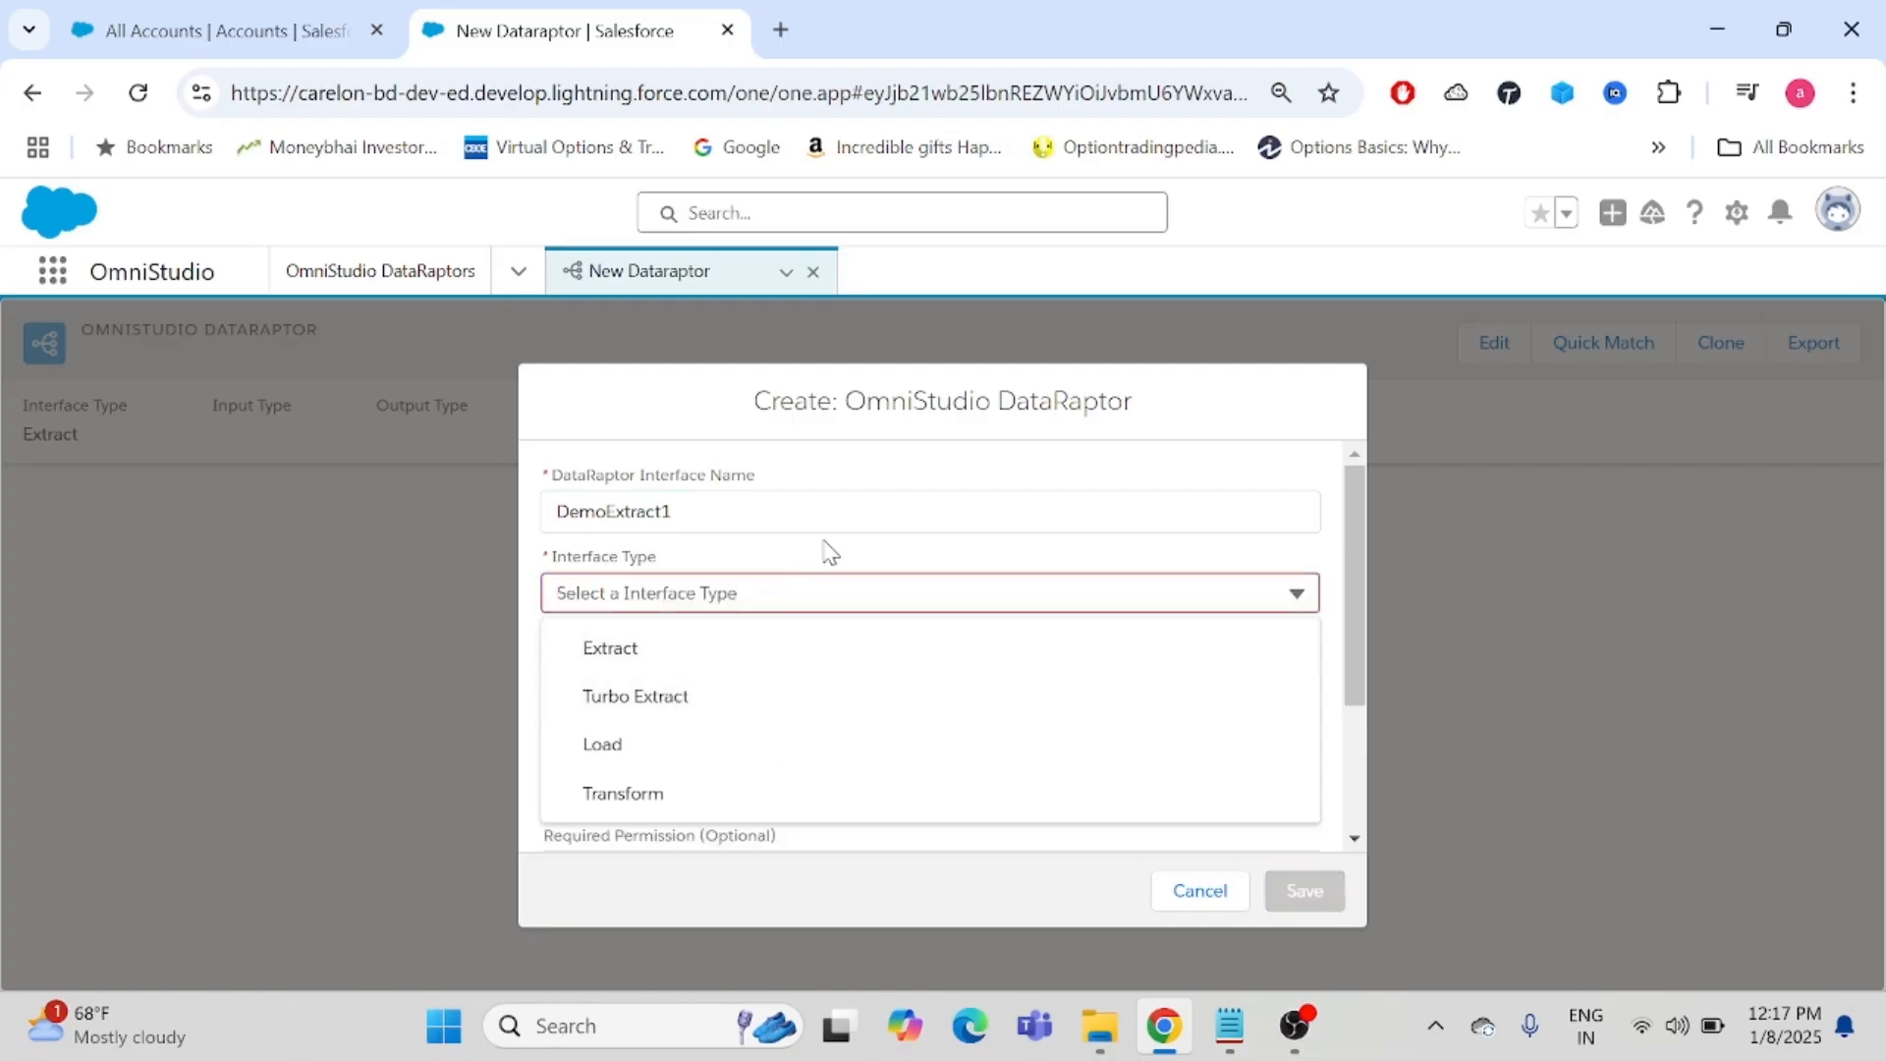
click(830, 549)
click(721, 593)
click(646, 653)
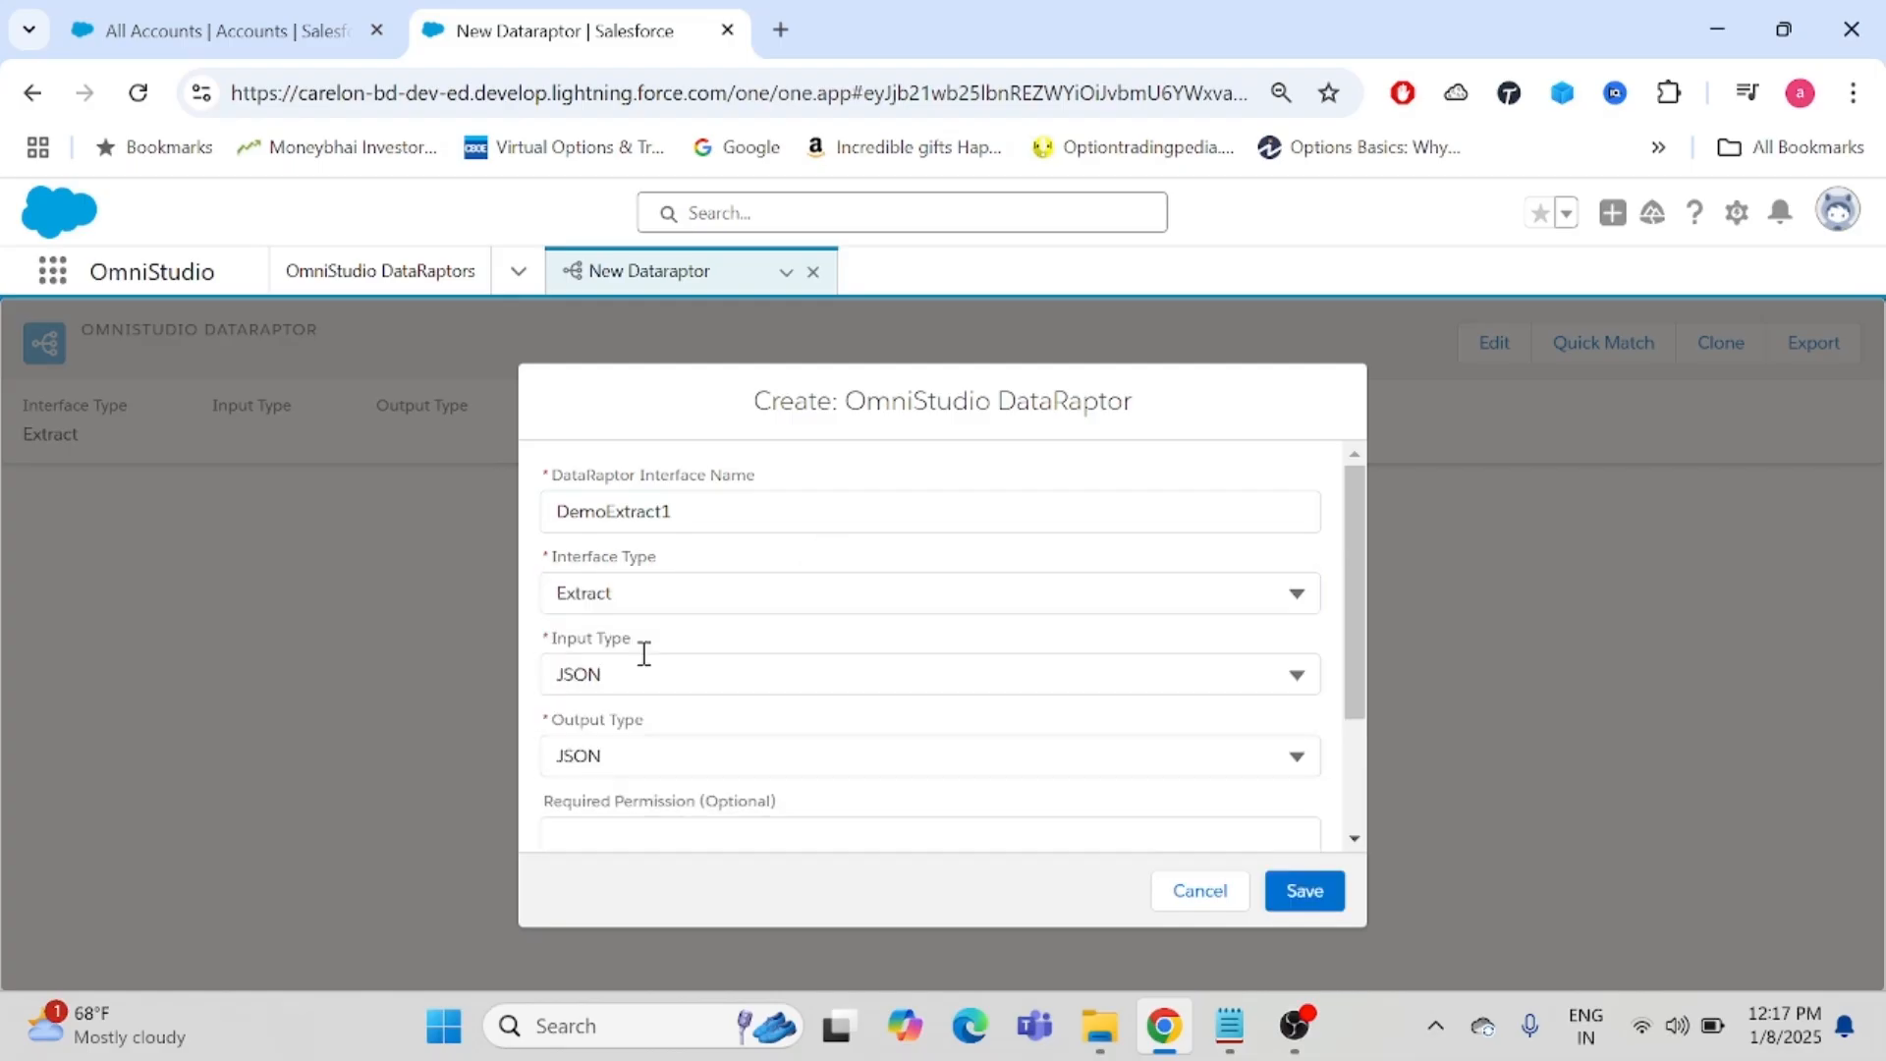
- Keep JSON as both the input type and the output type, and save the DataRaptor
drag(1355, 543, 1363, 649)
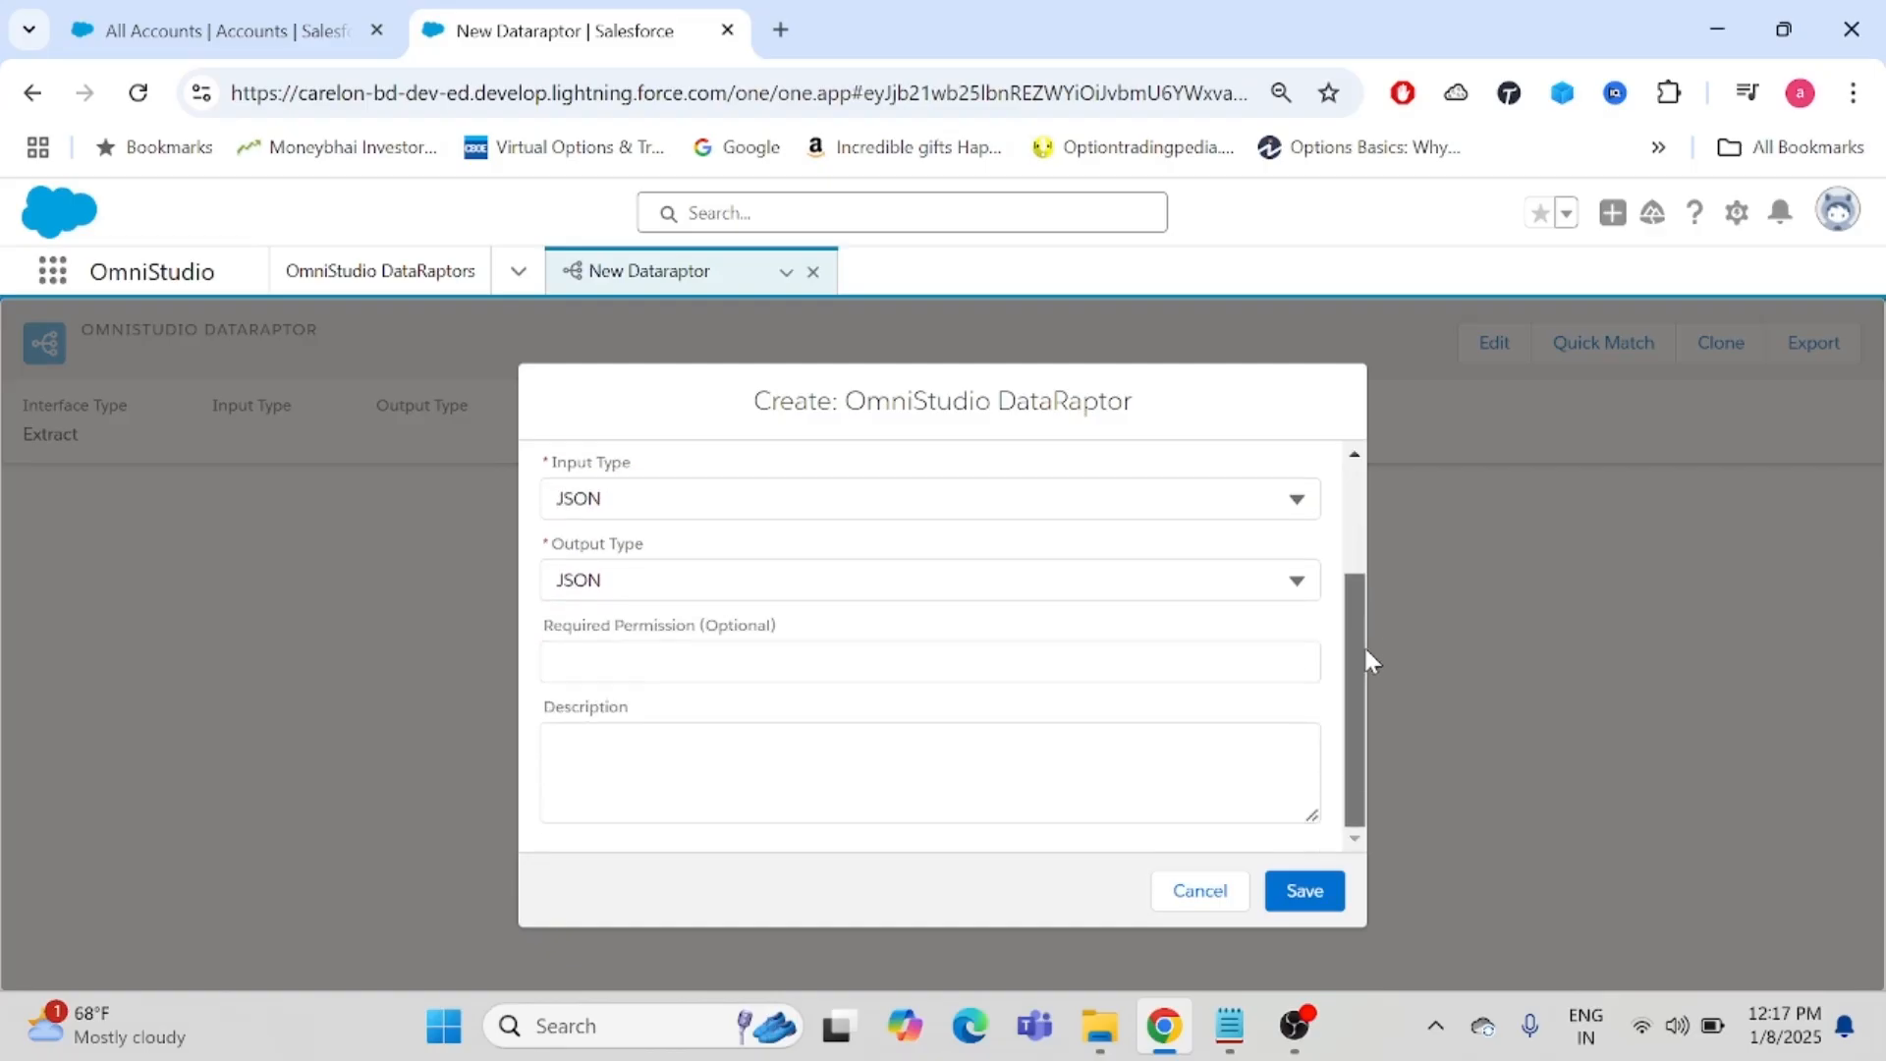
click(798, 499)
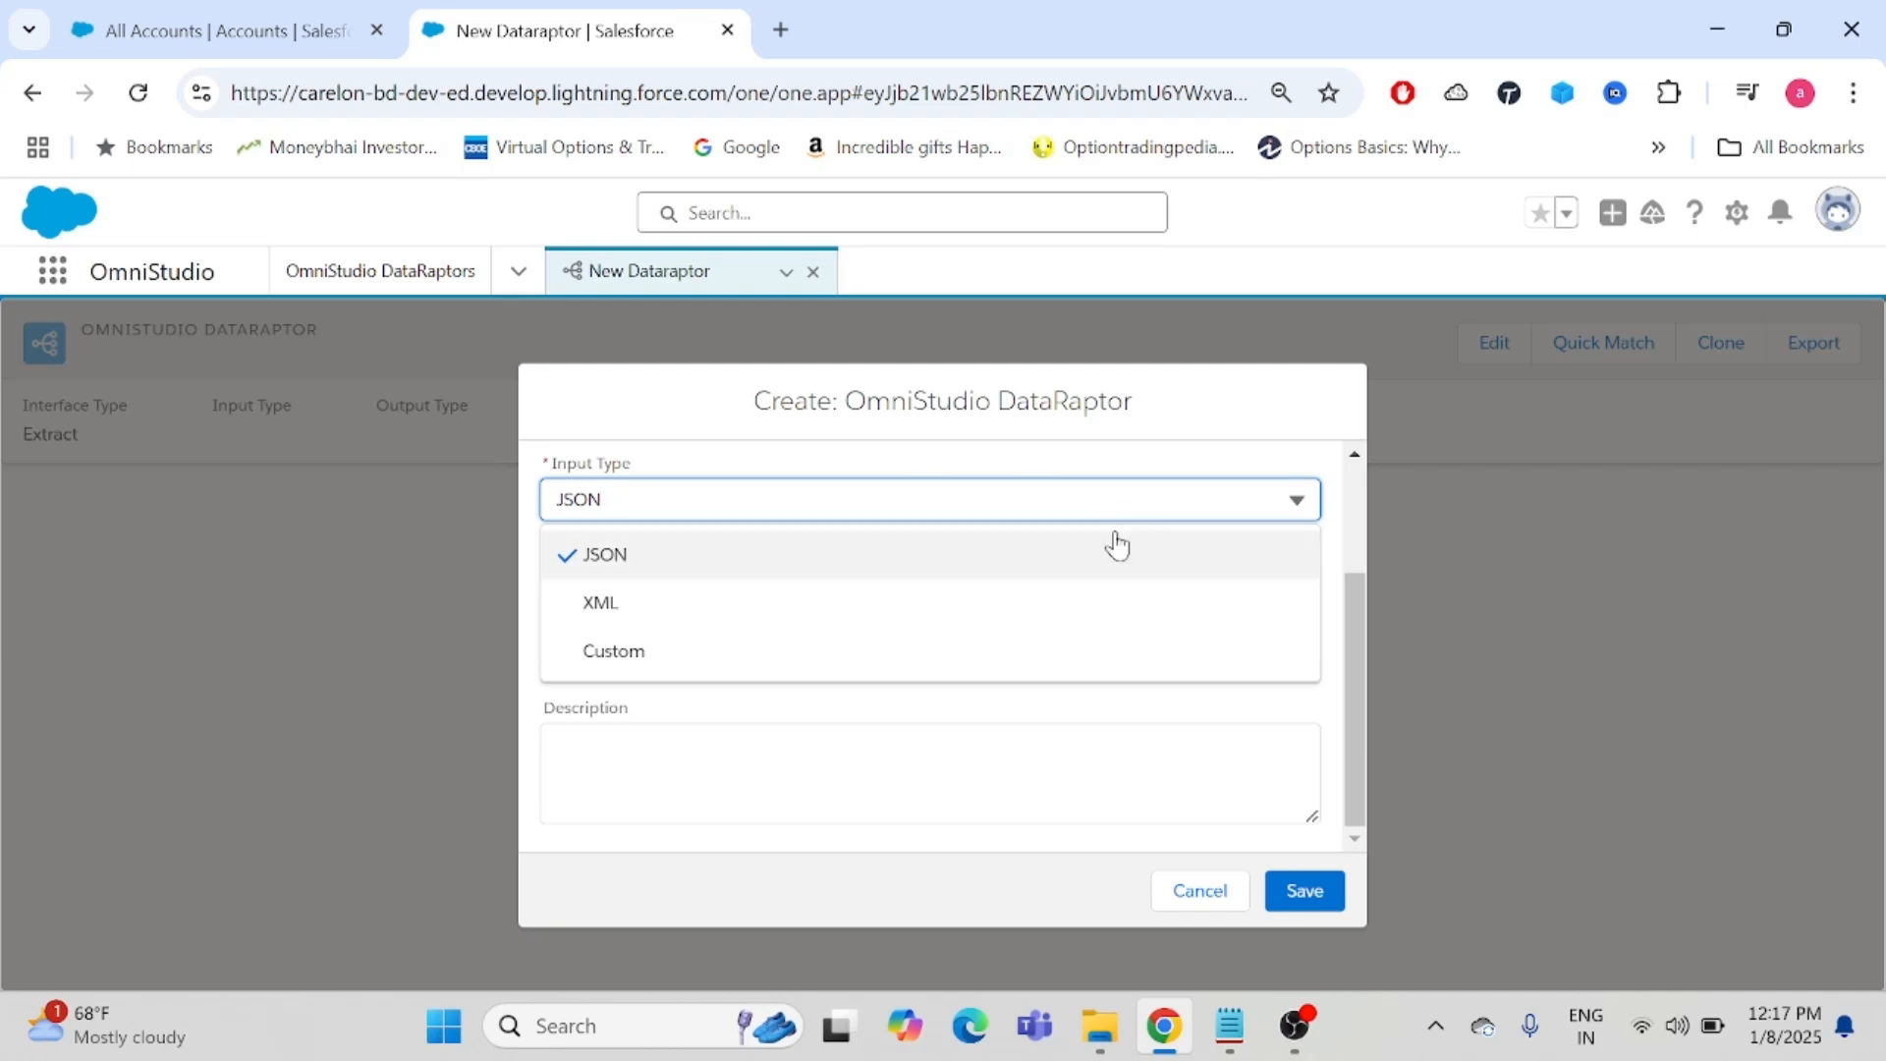
click(1351, 617)
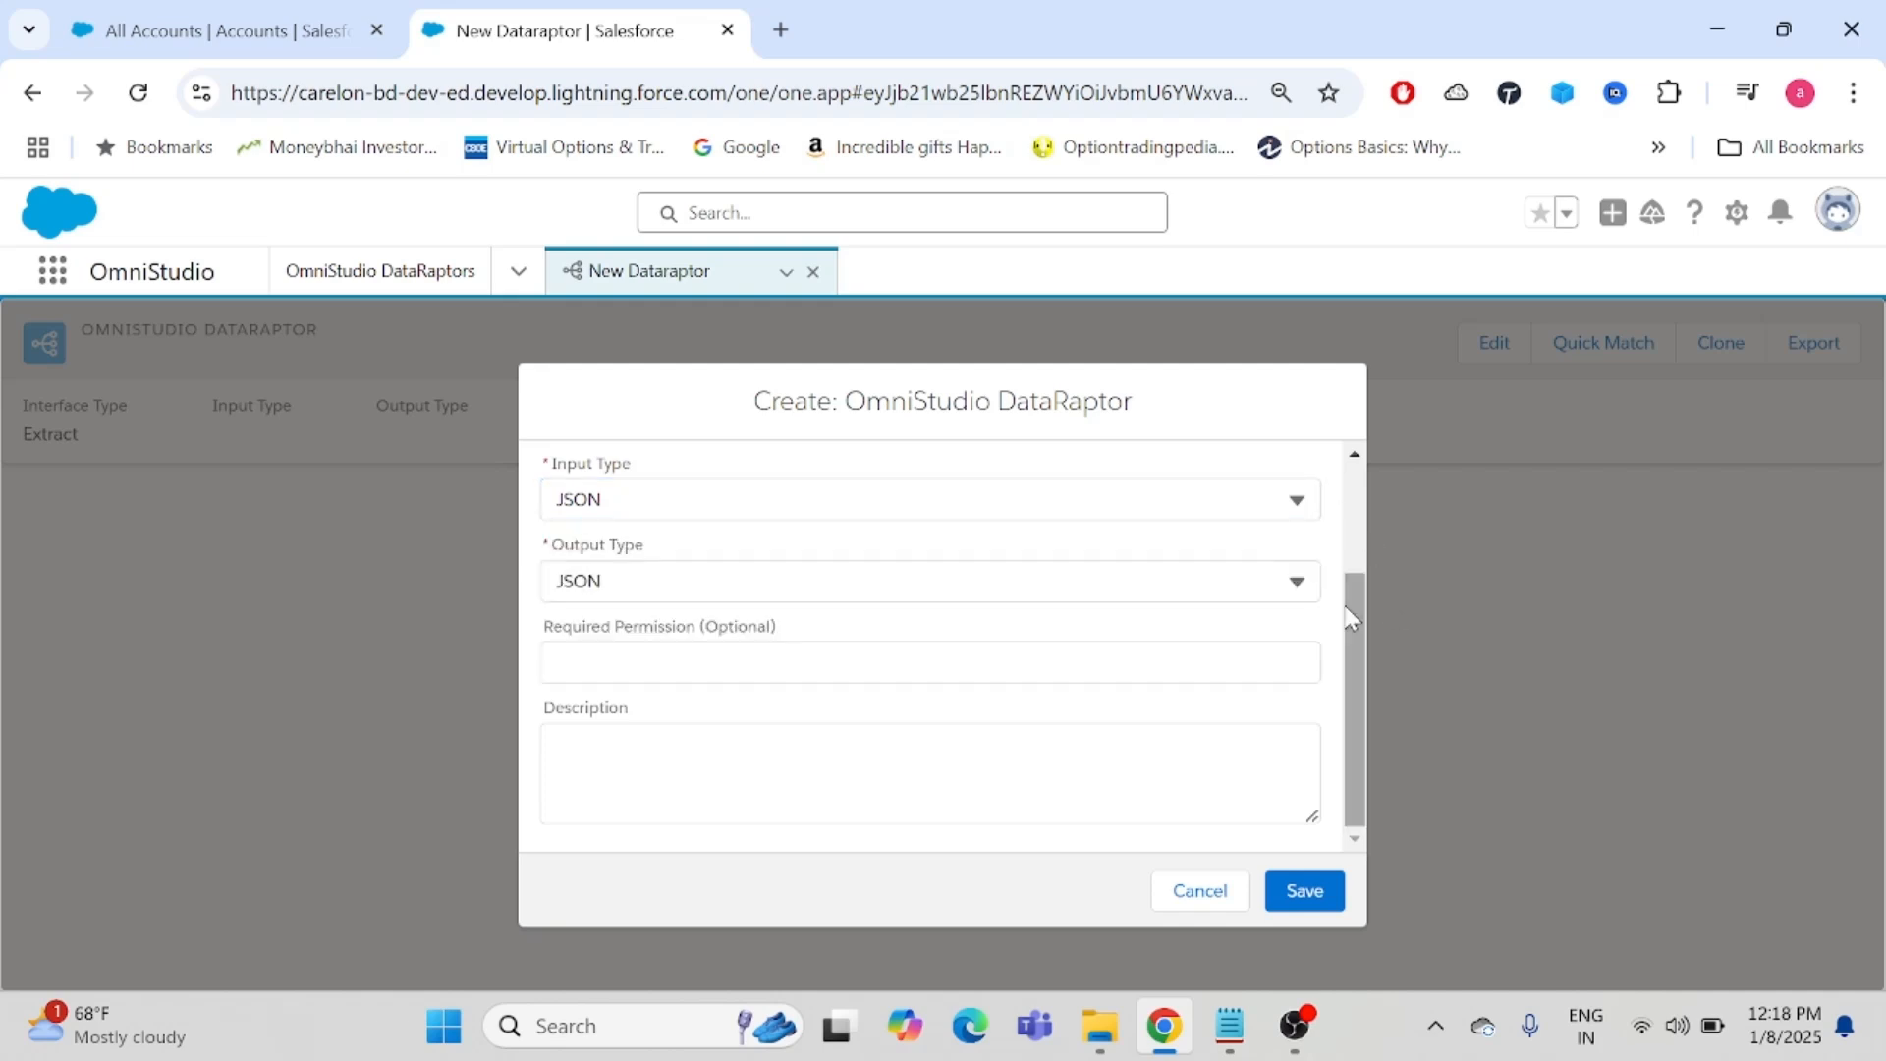
click(700, 583)
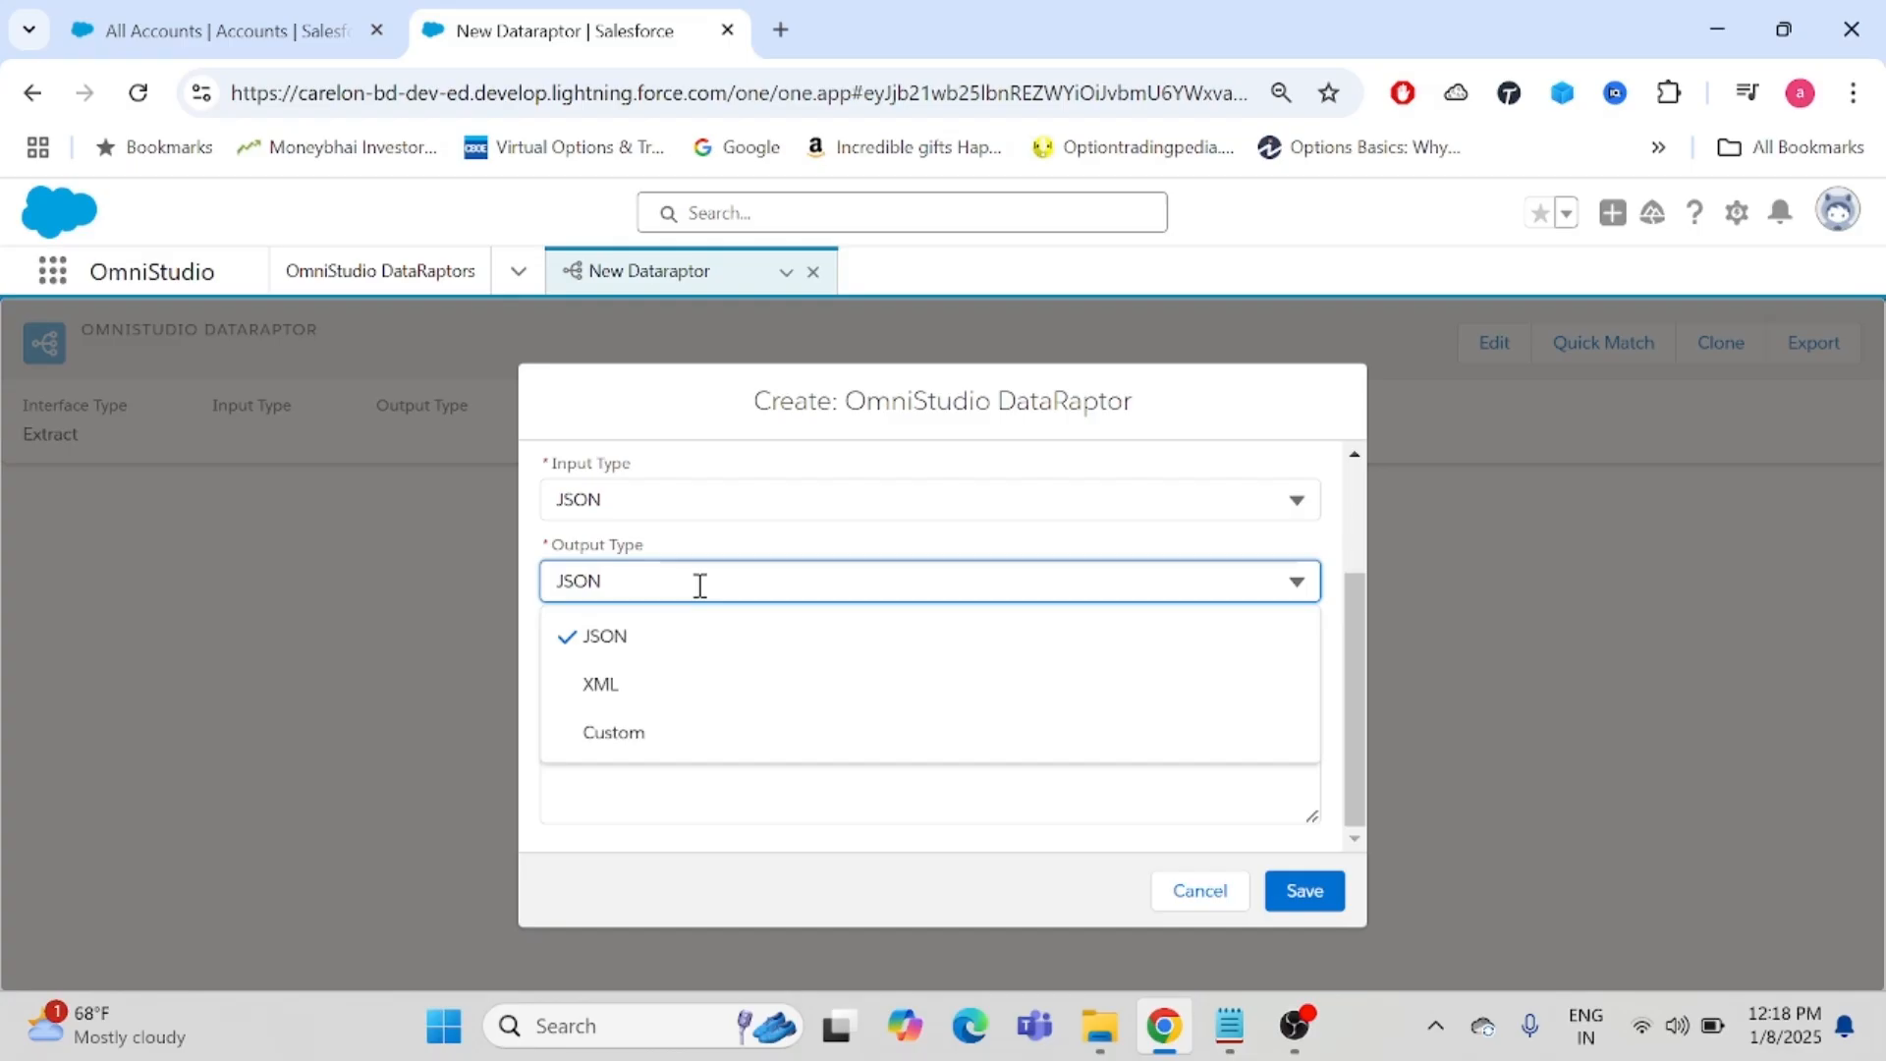
click(791, 551)
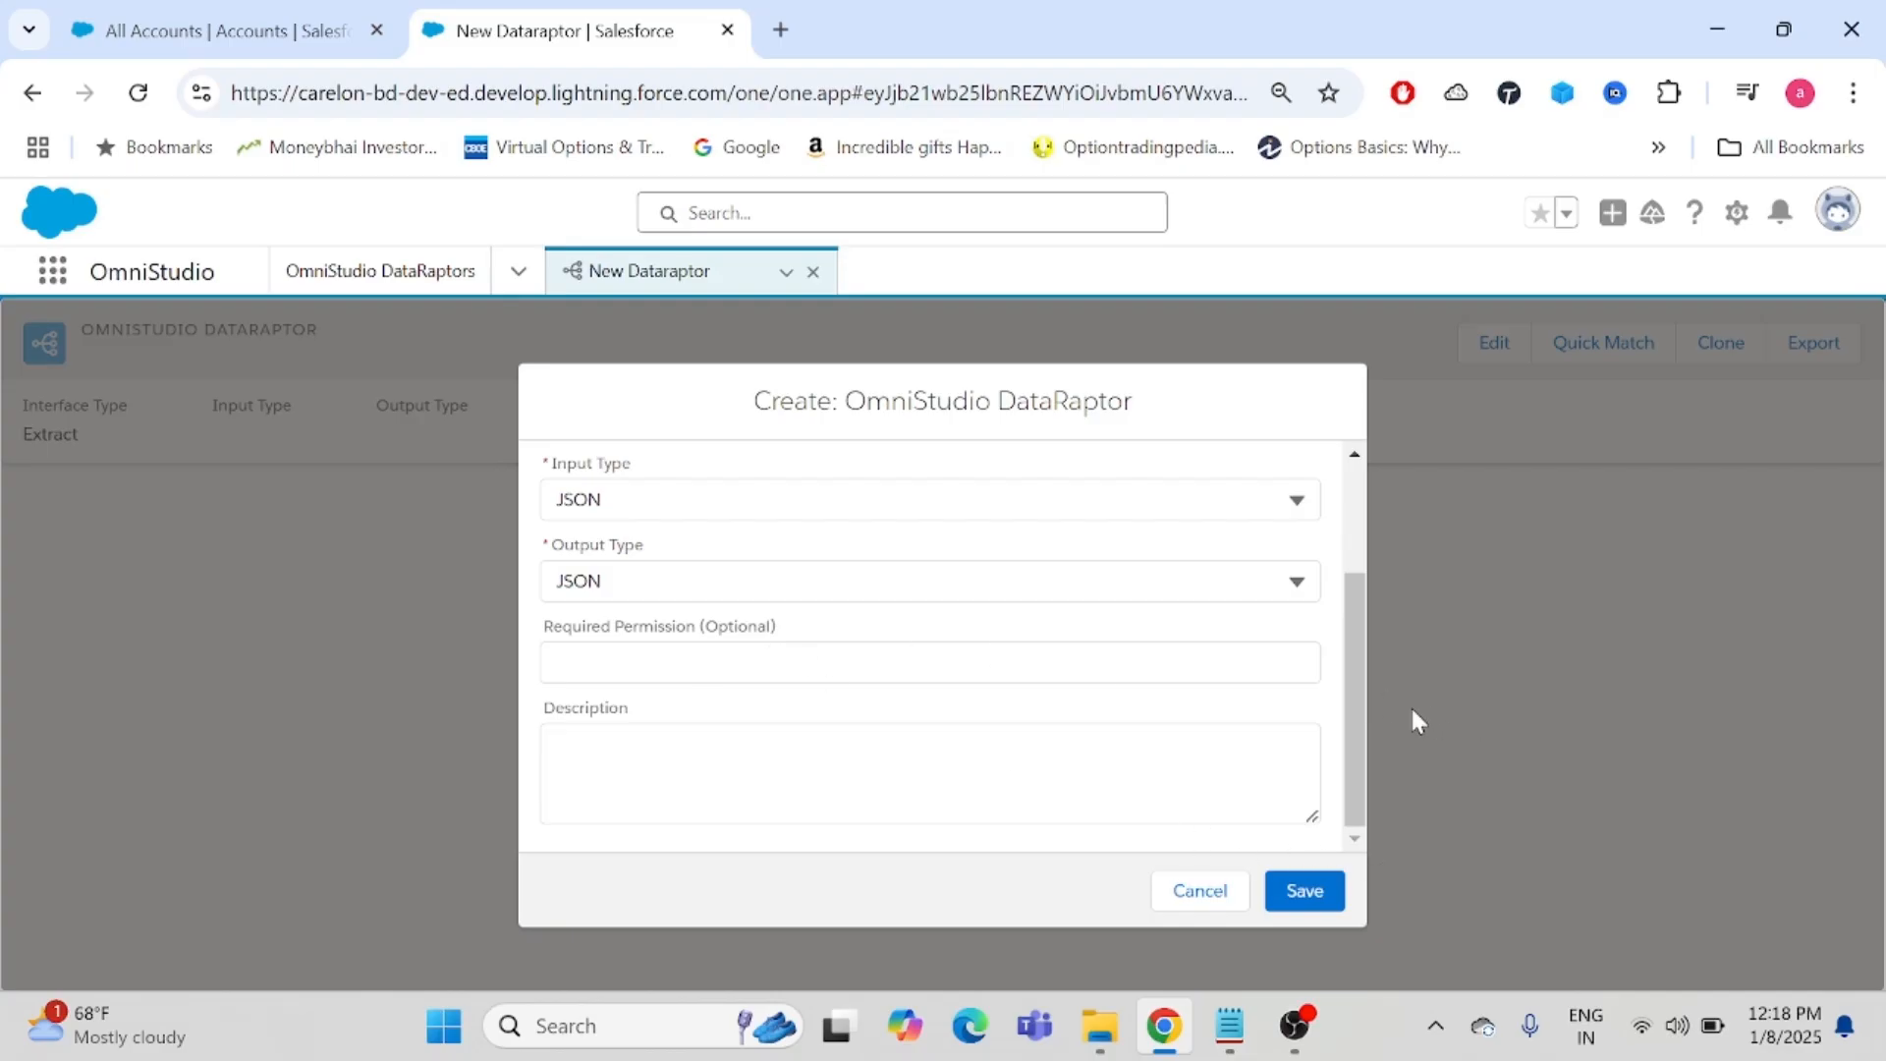
drag(1352, 688, 1352, 582)
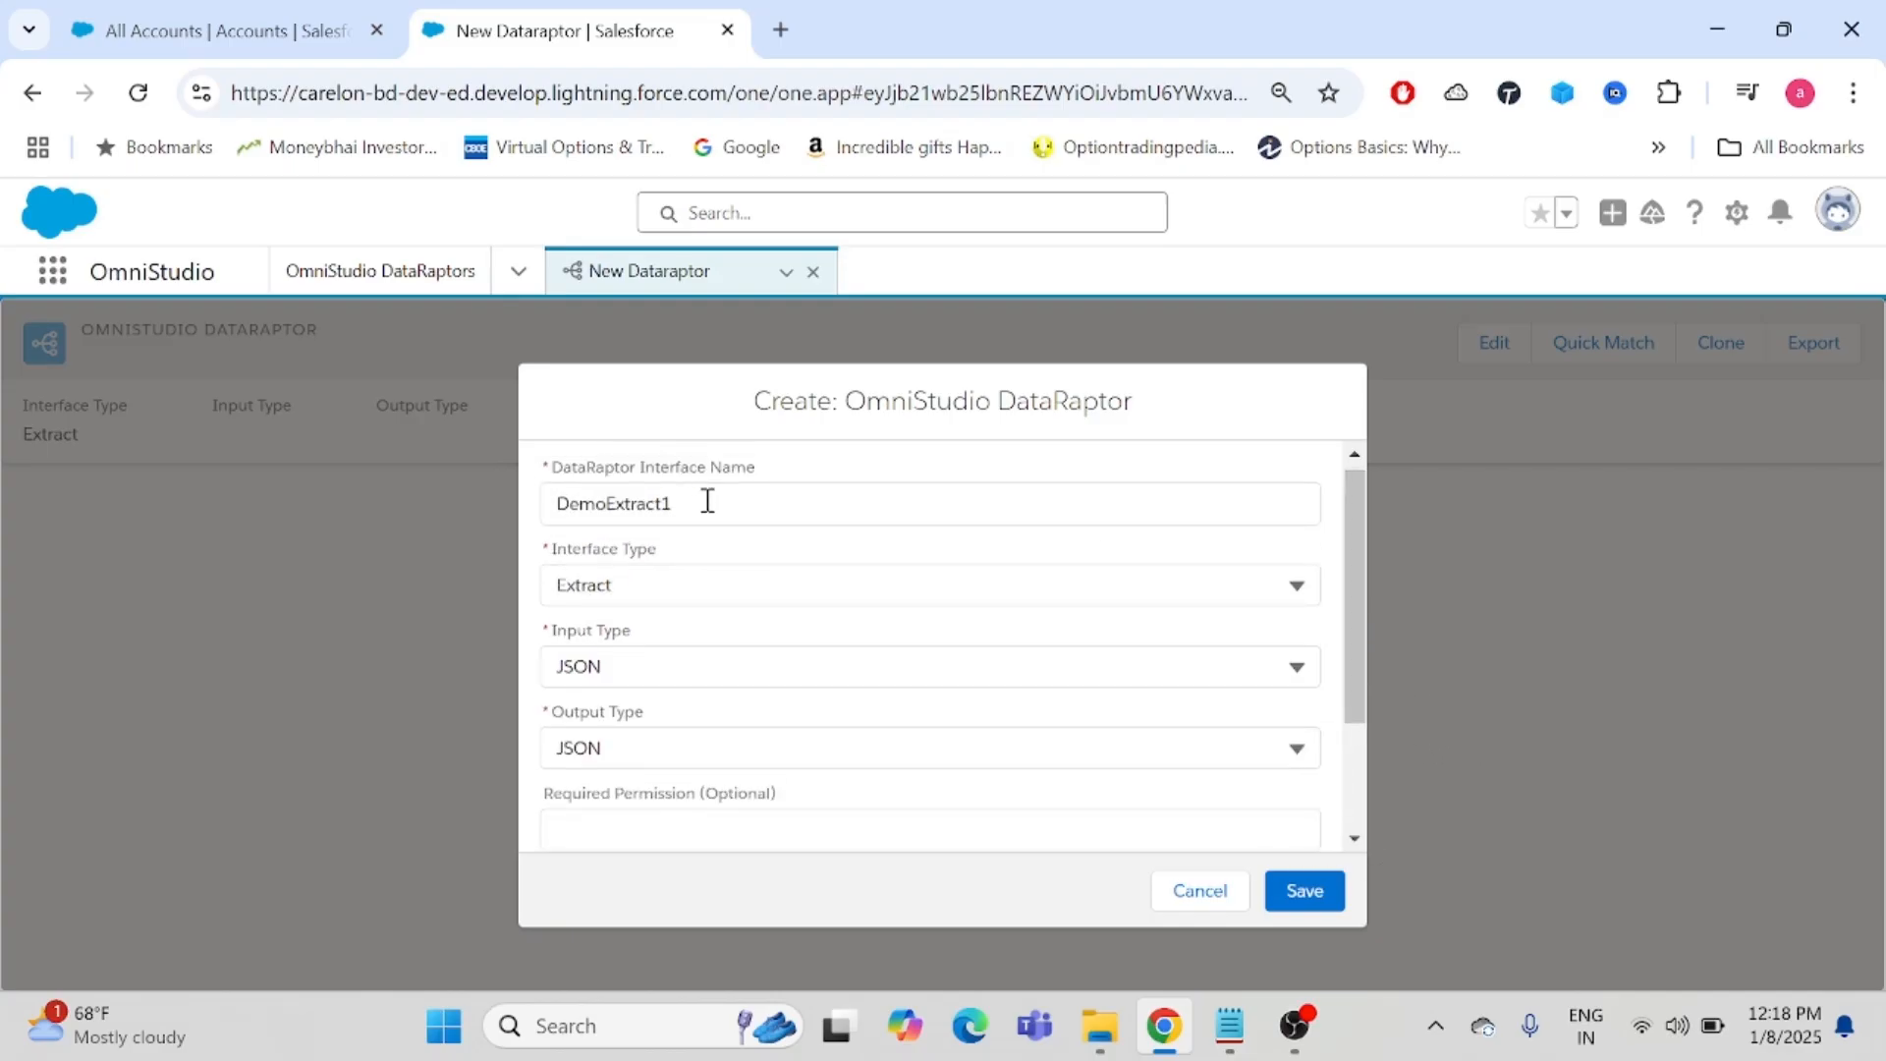
click(1304, 894)
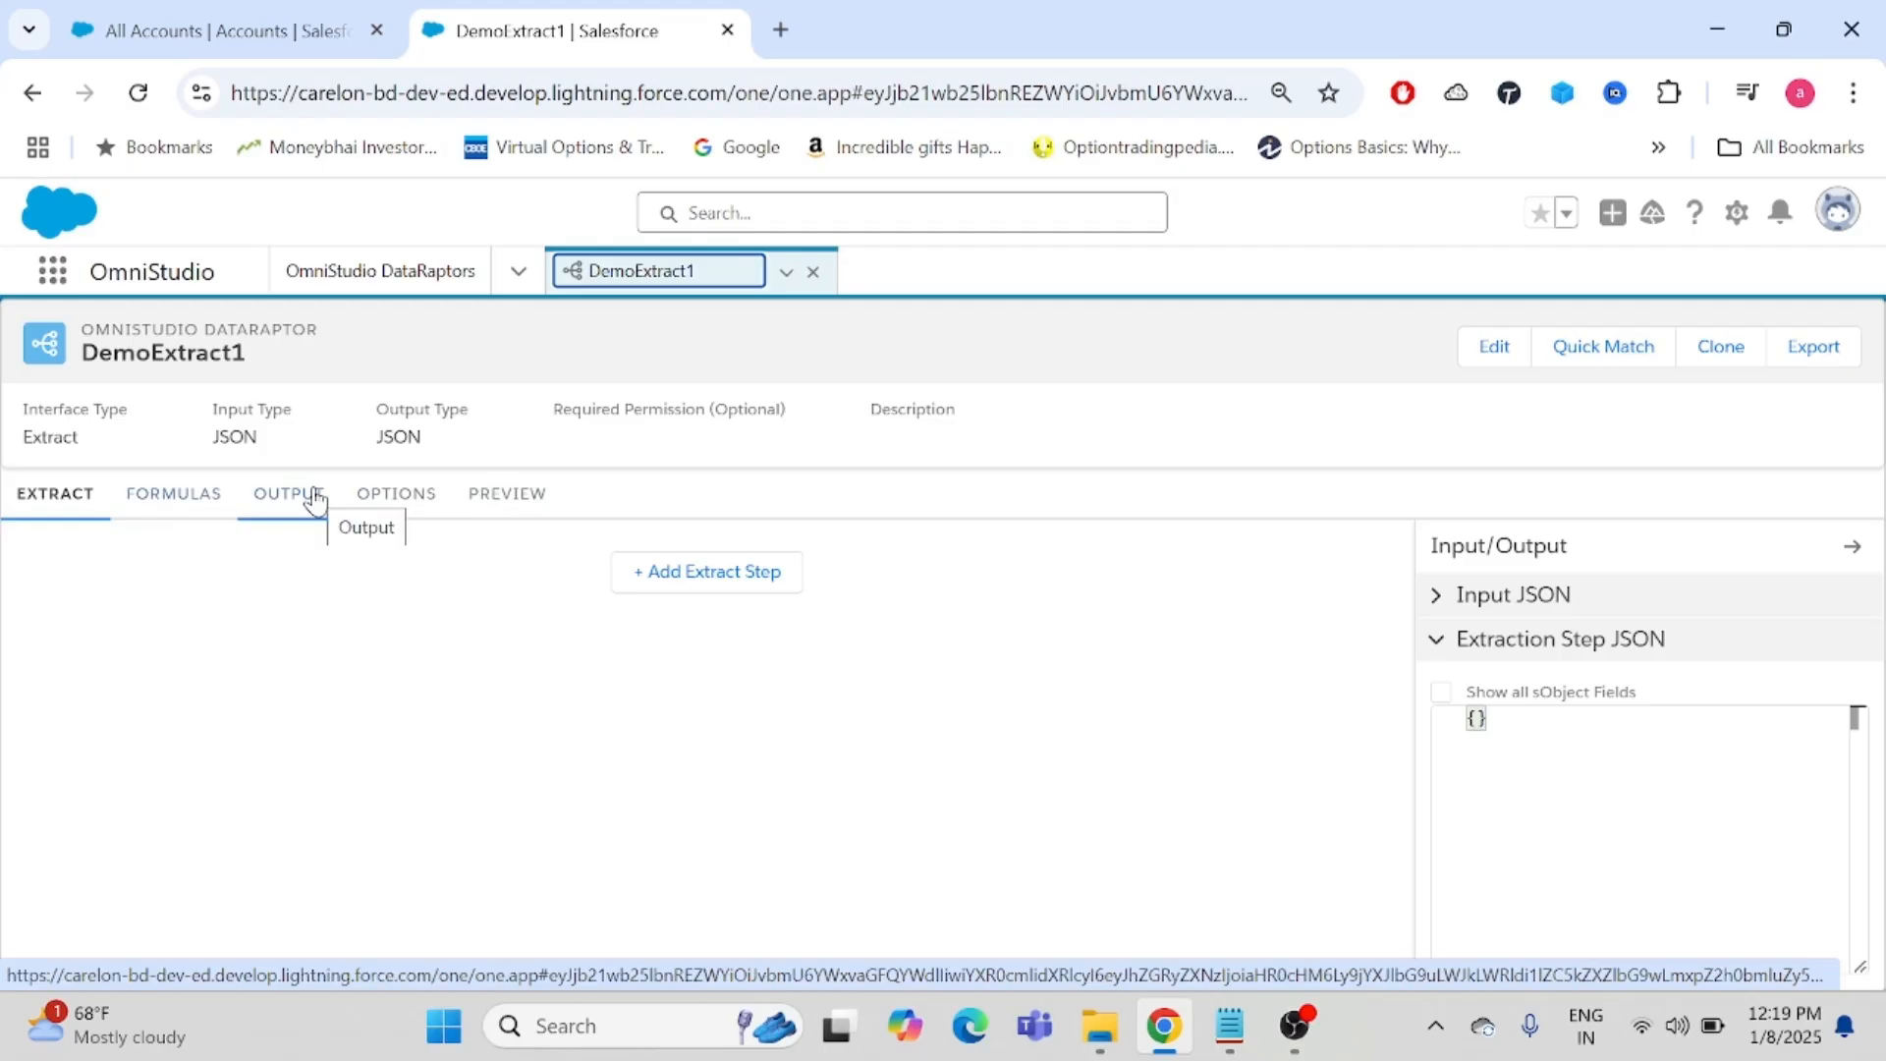
- Add an extract step for the Account object with the extract output path accounts
click(698, 585)
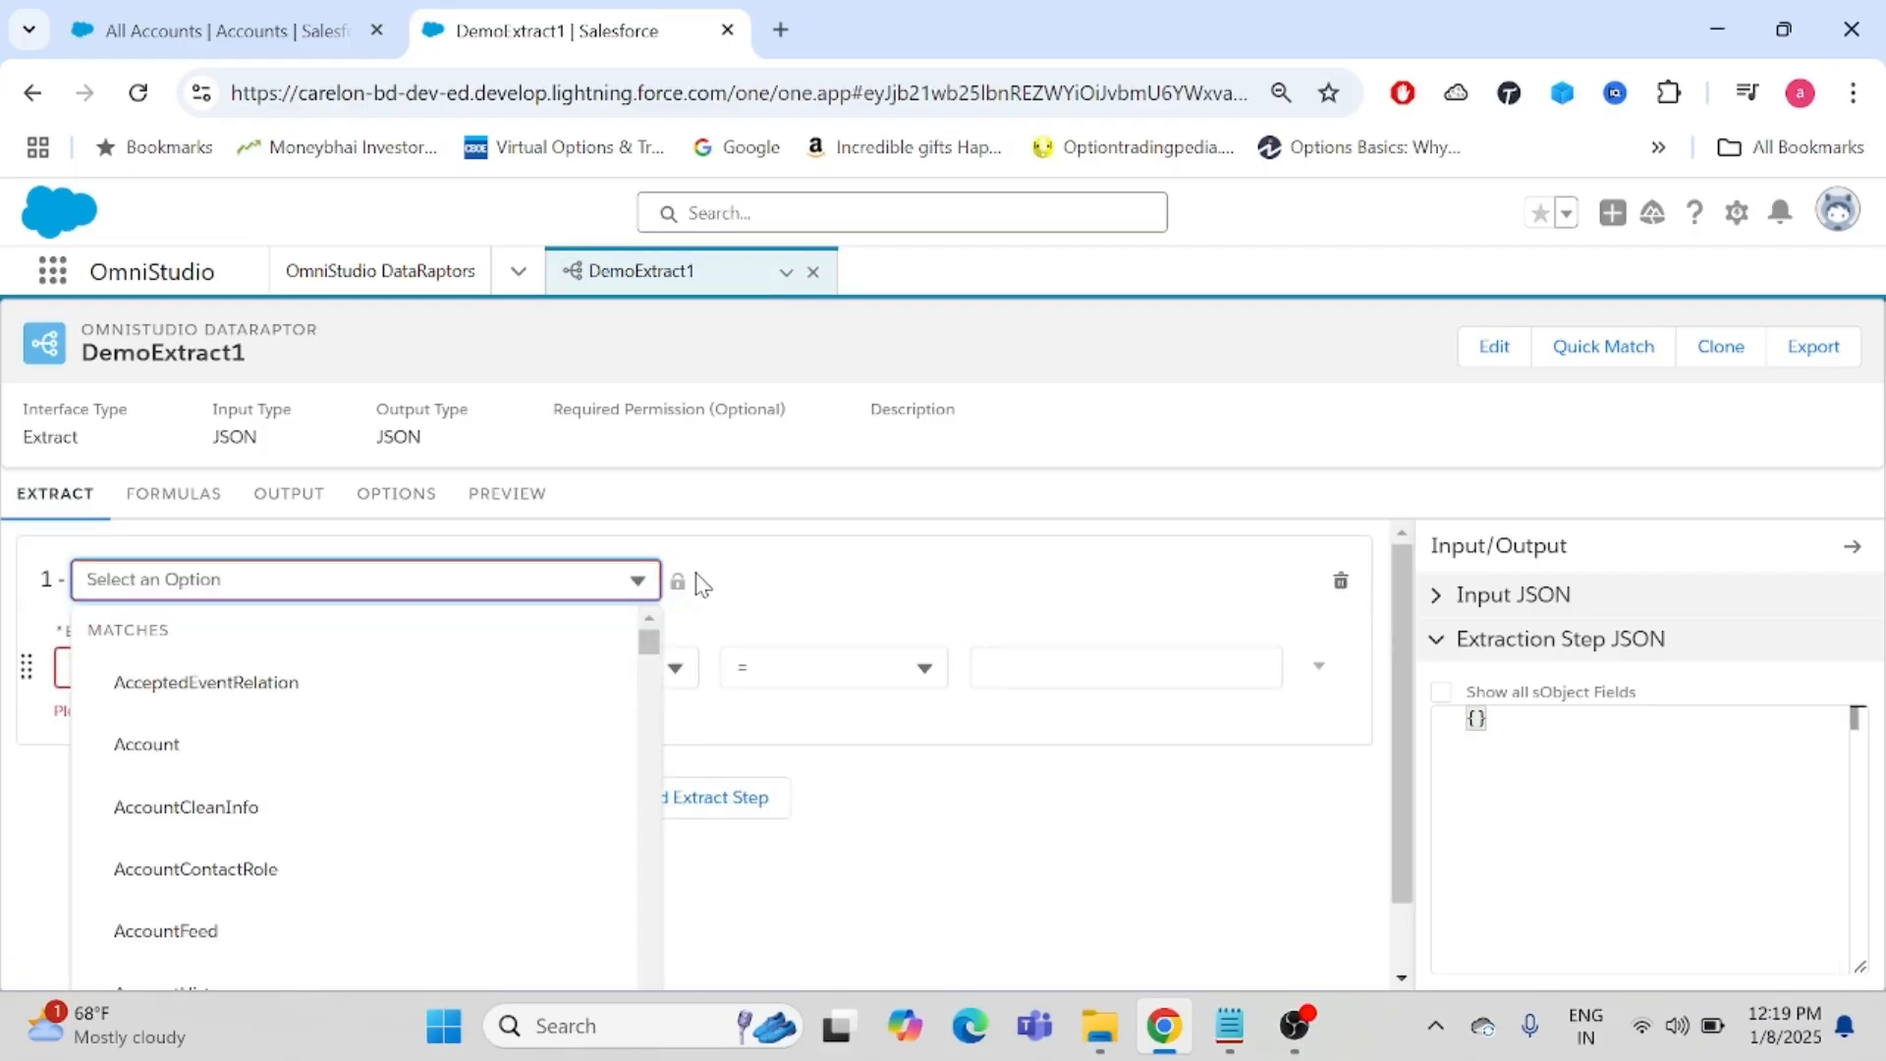
click(263, 759)
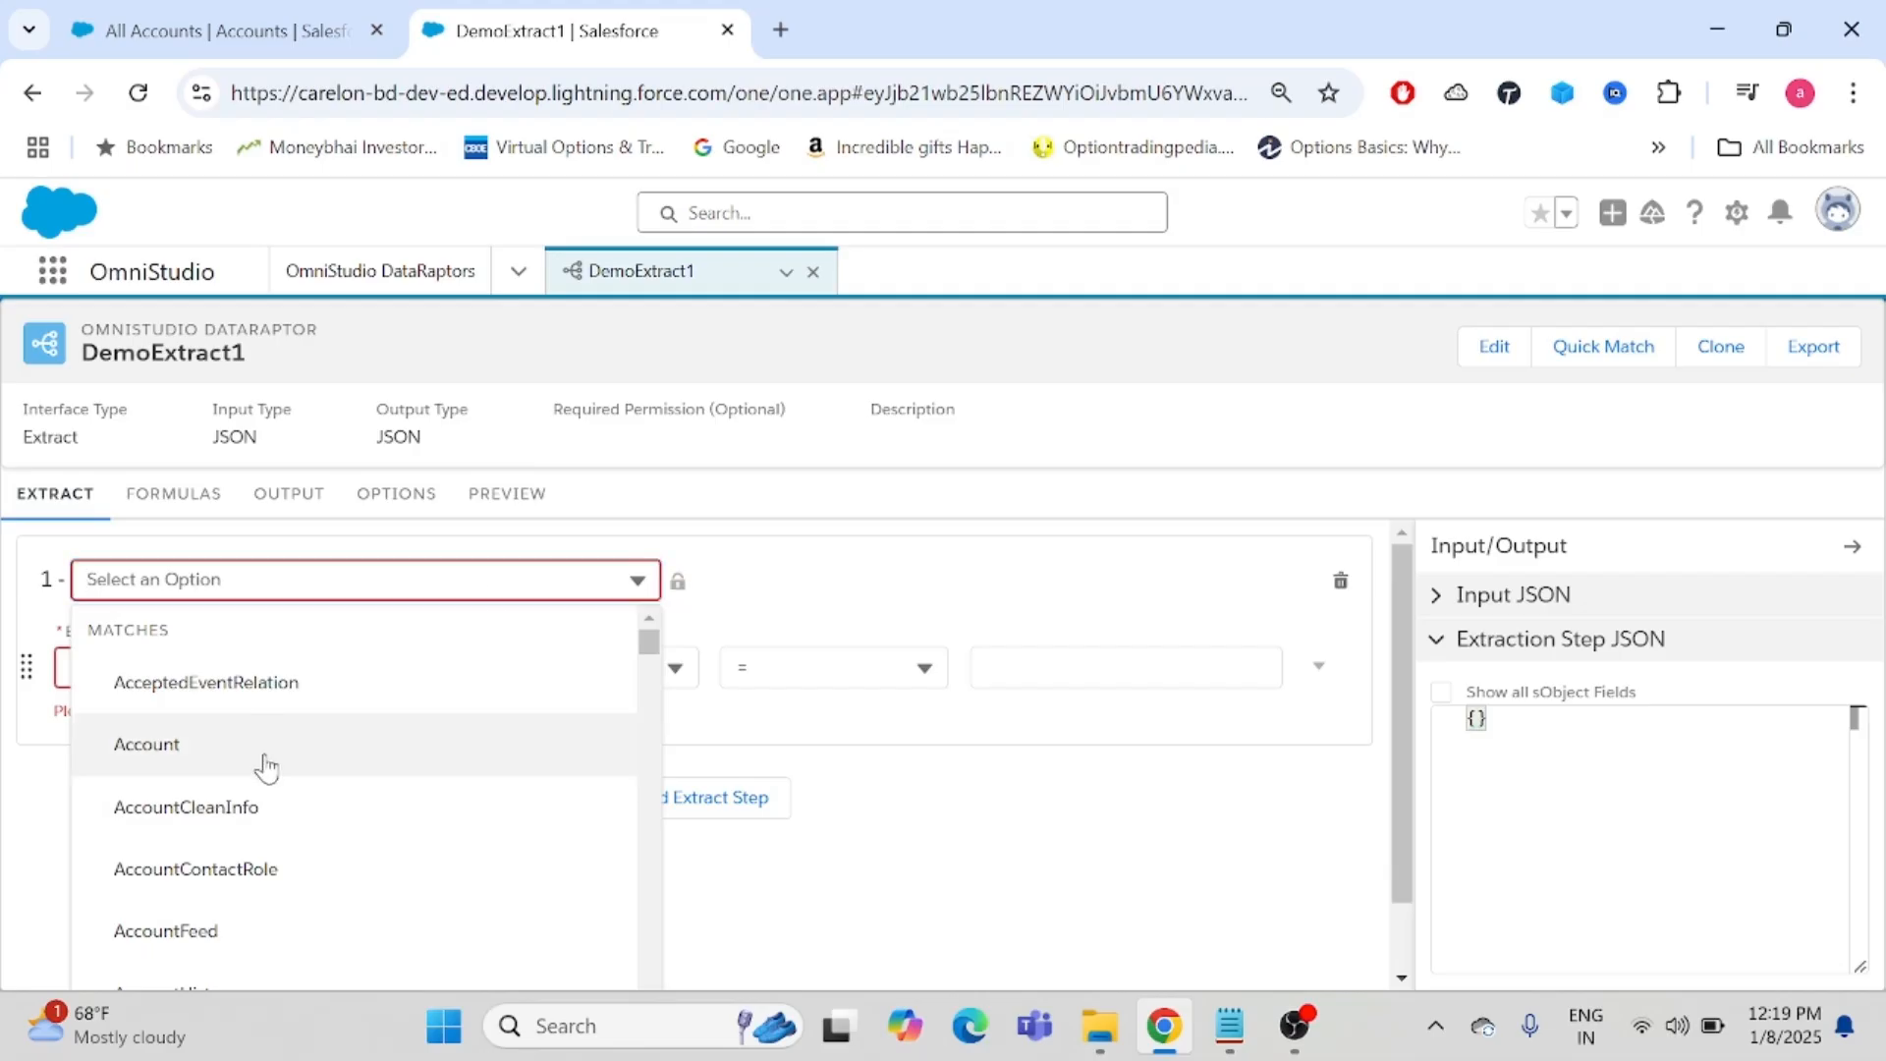
click(209, 675)
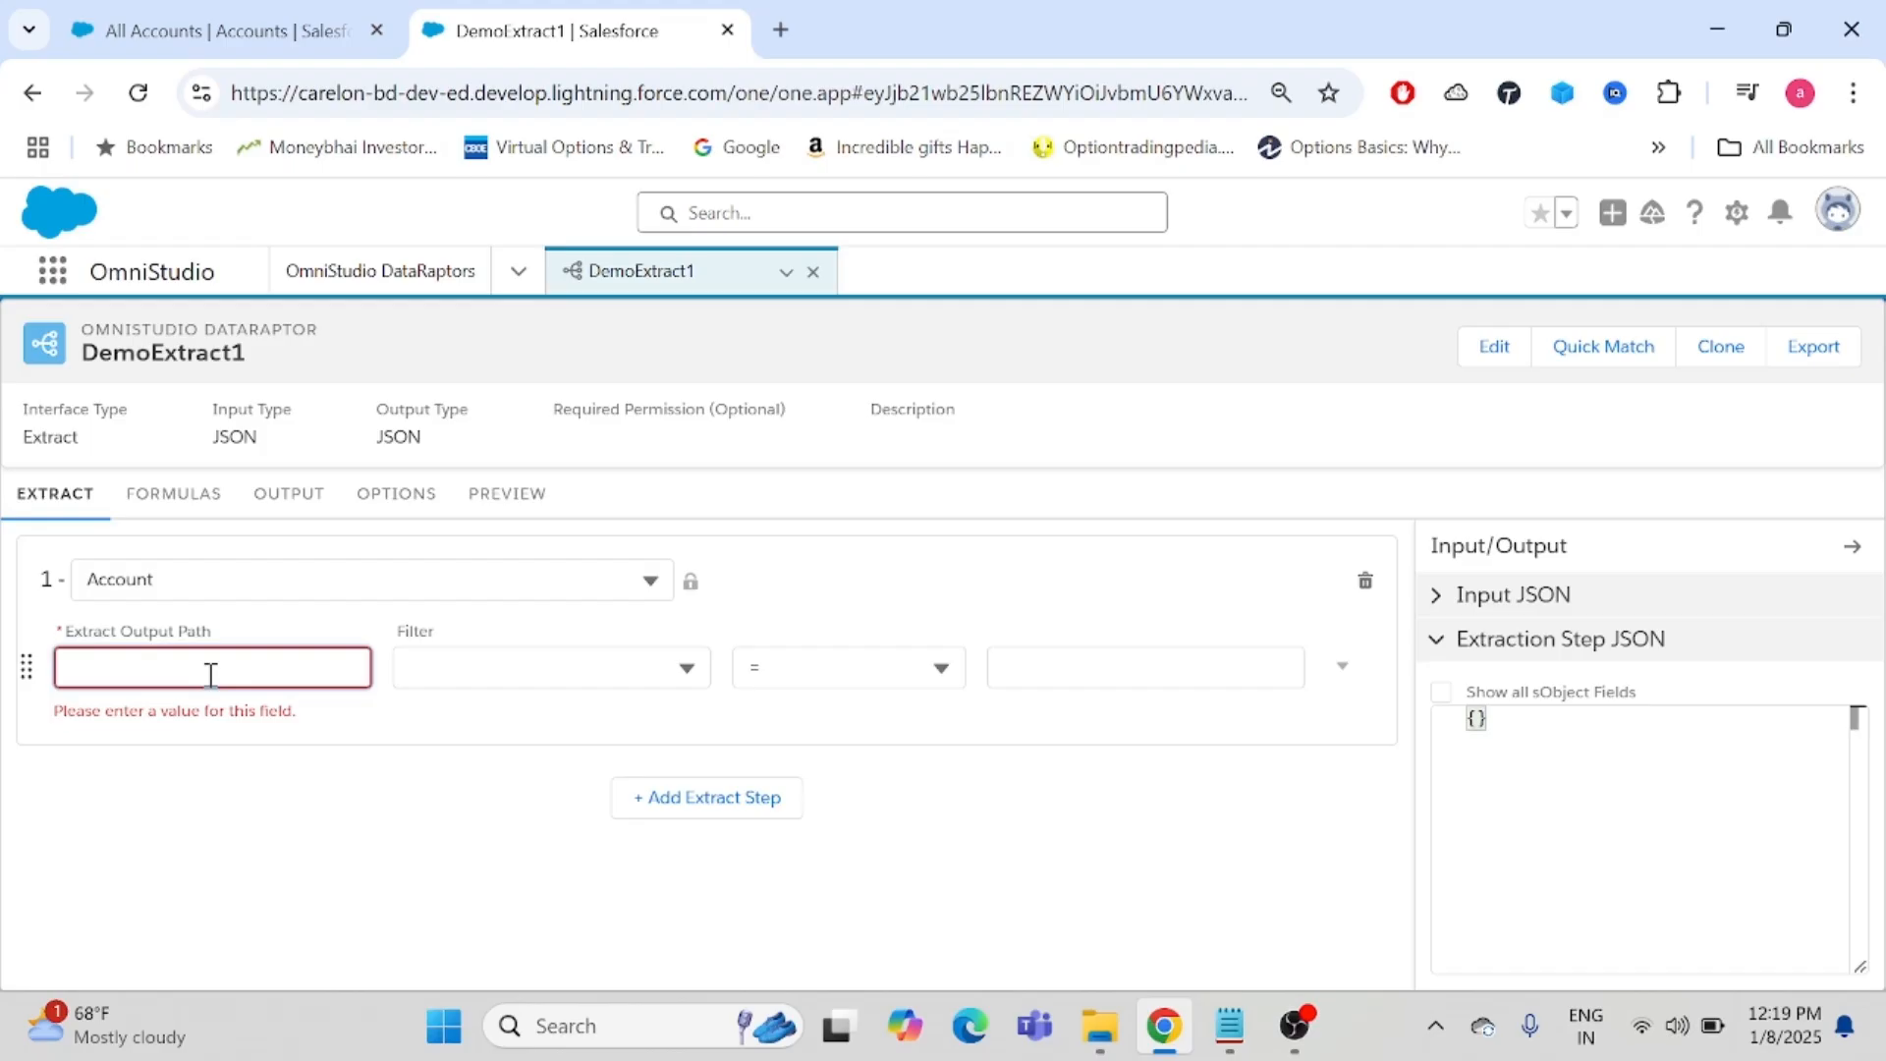
text(accounts)
- Filter the Account extract step on Name equal to accname
click(495, 670)
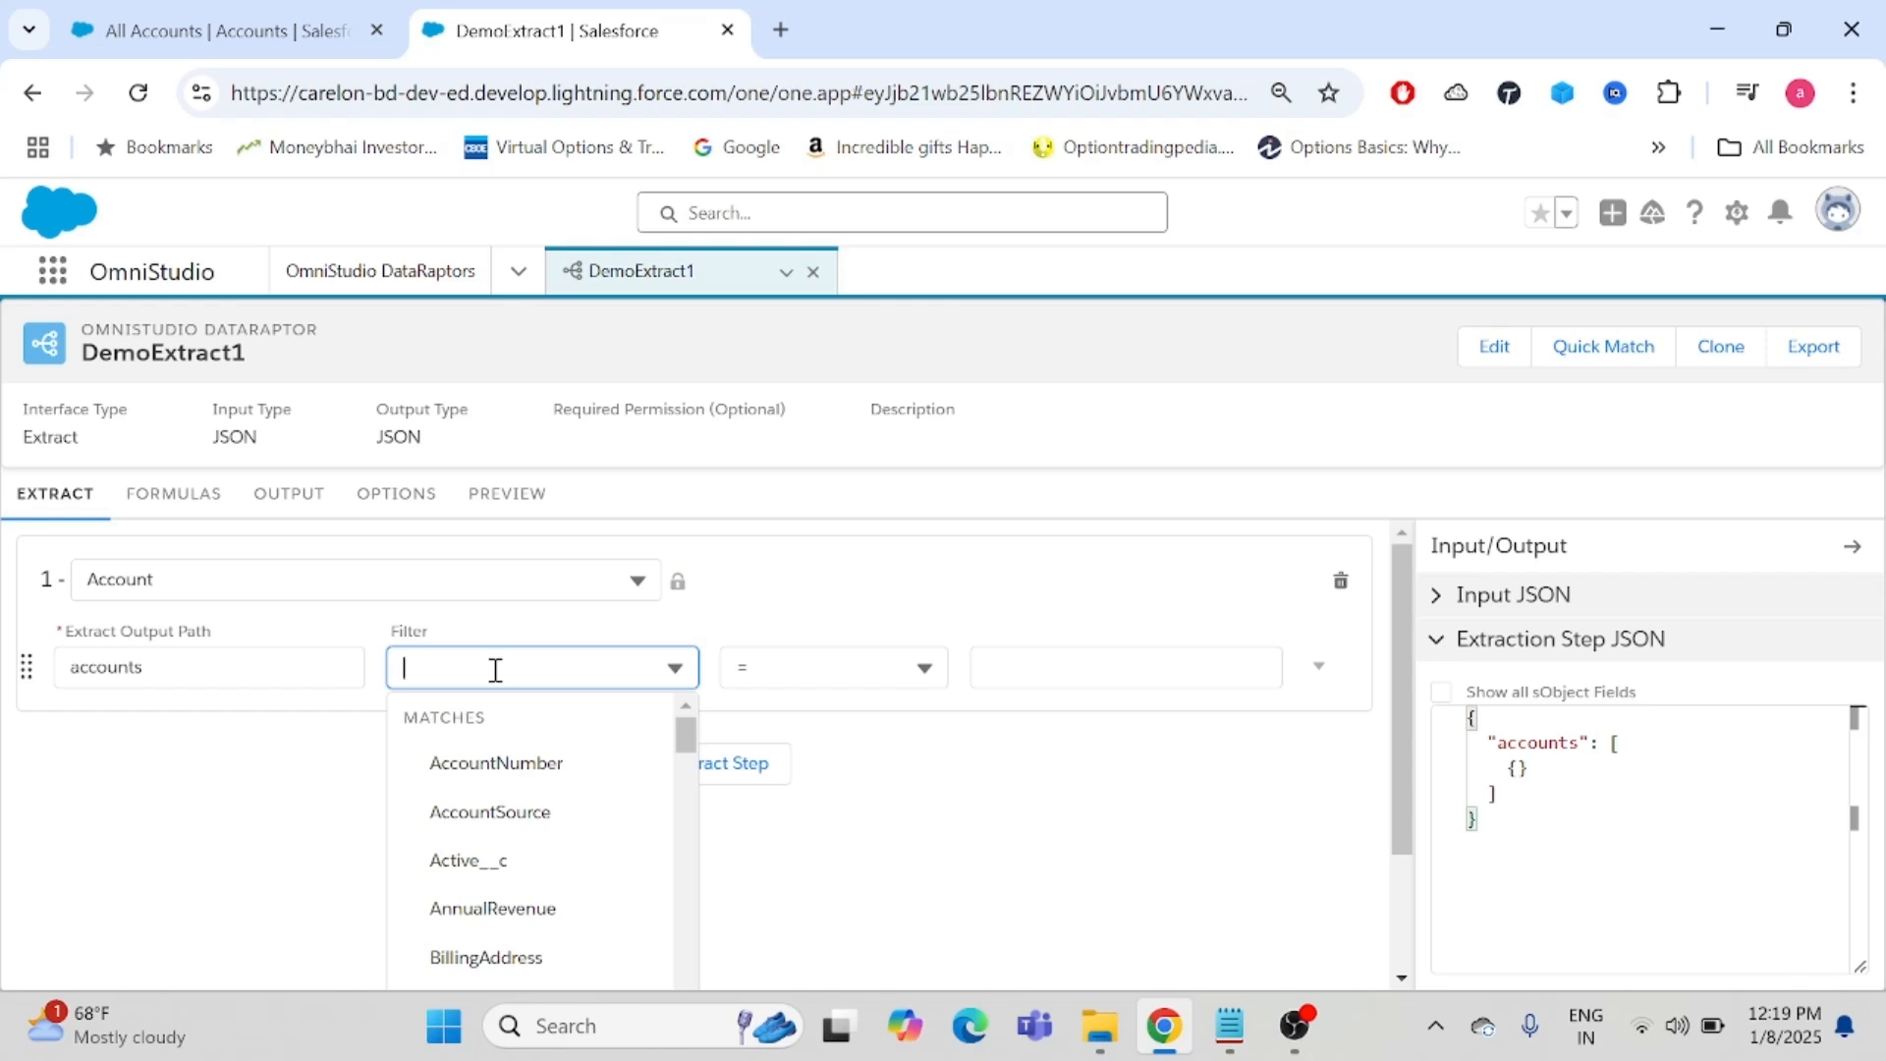
text(nam)
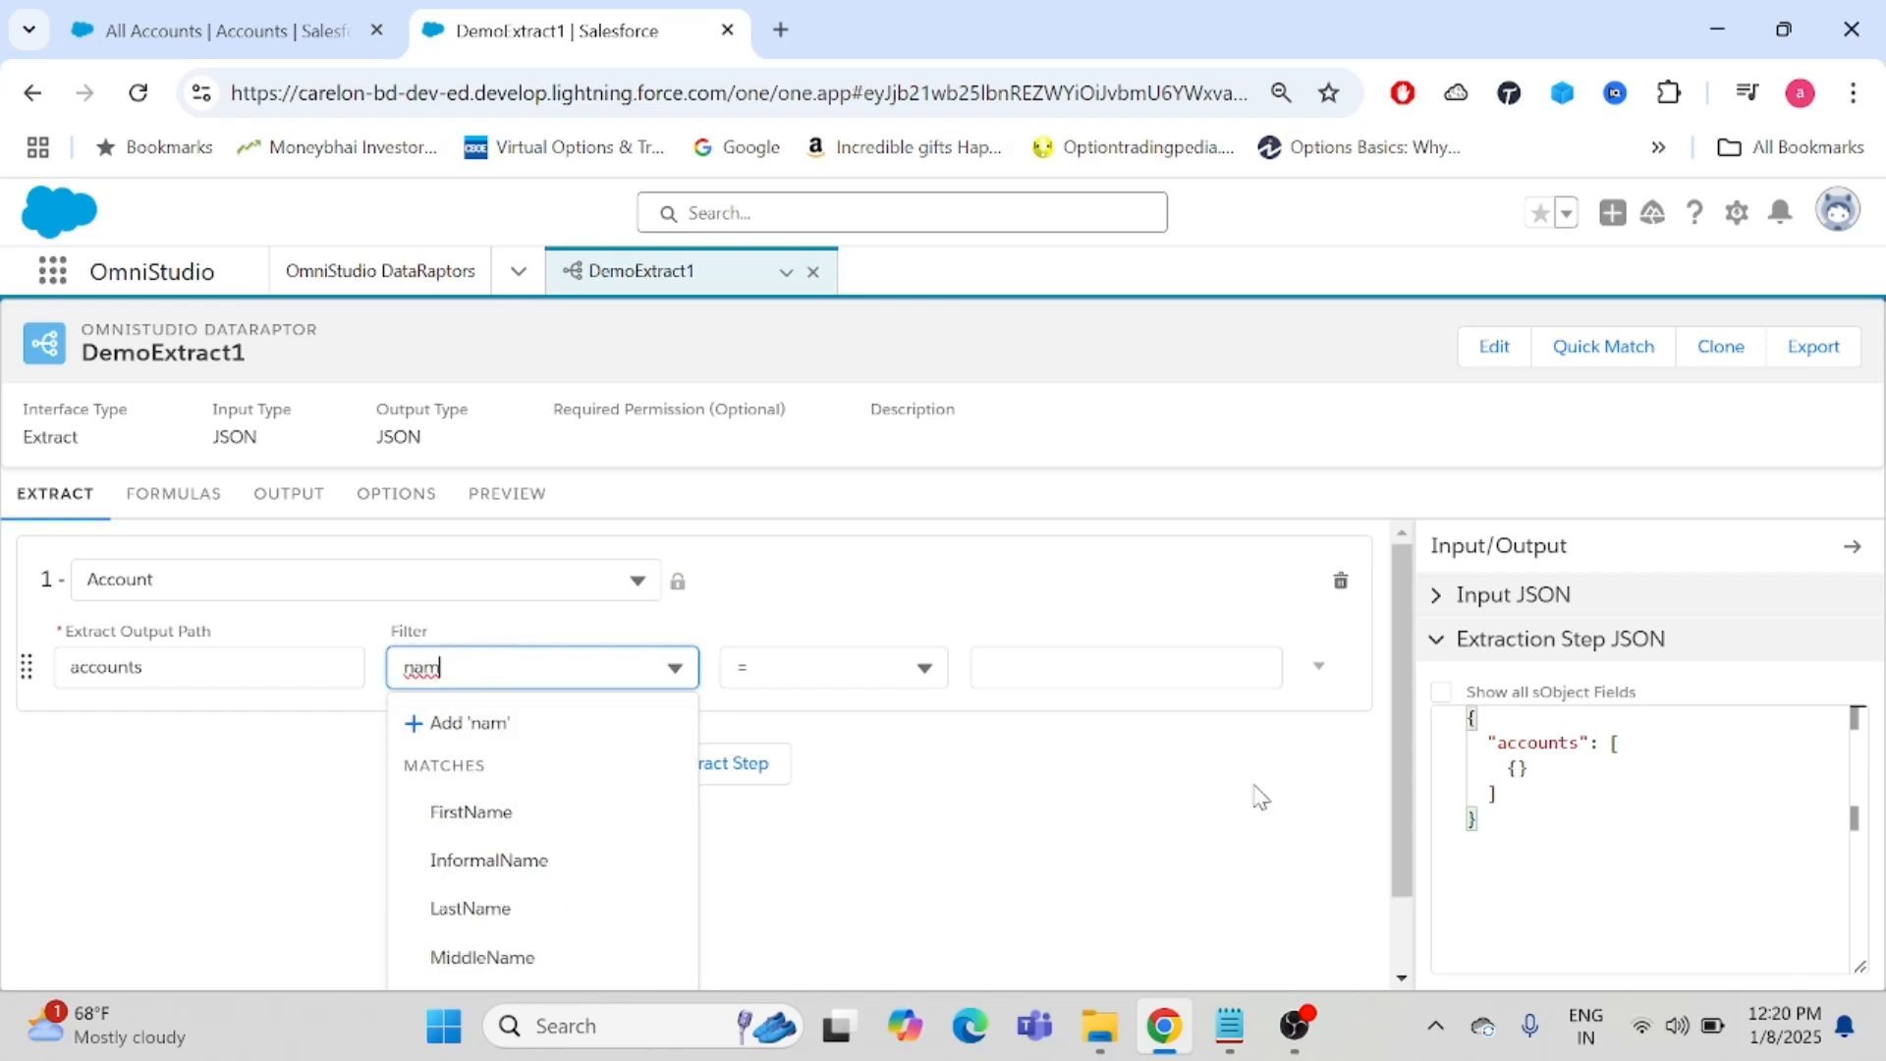
text(e)
drag(1399, 622, 1389, 783)
click(350, 959)
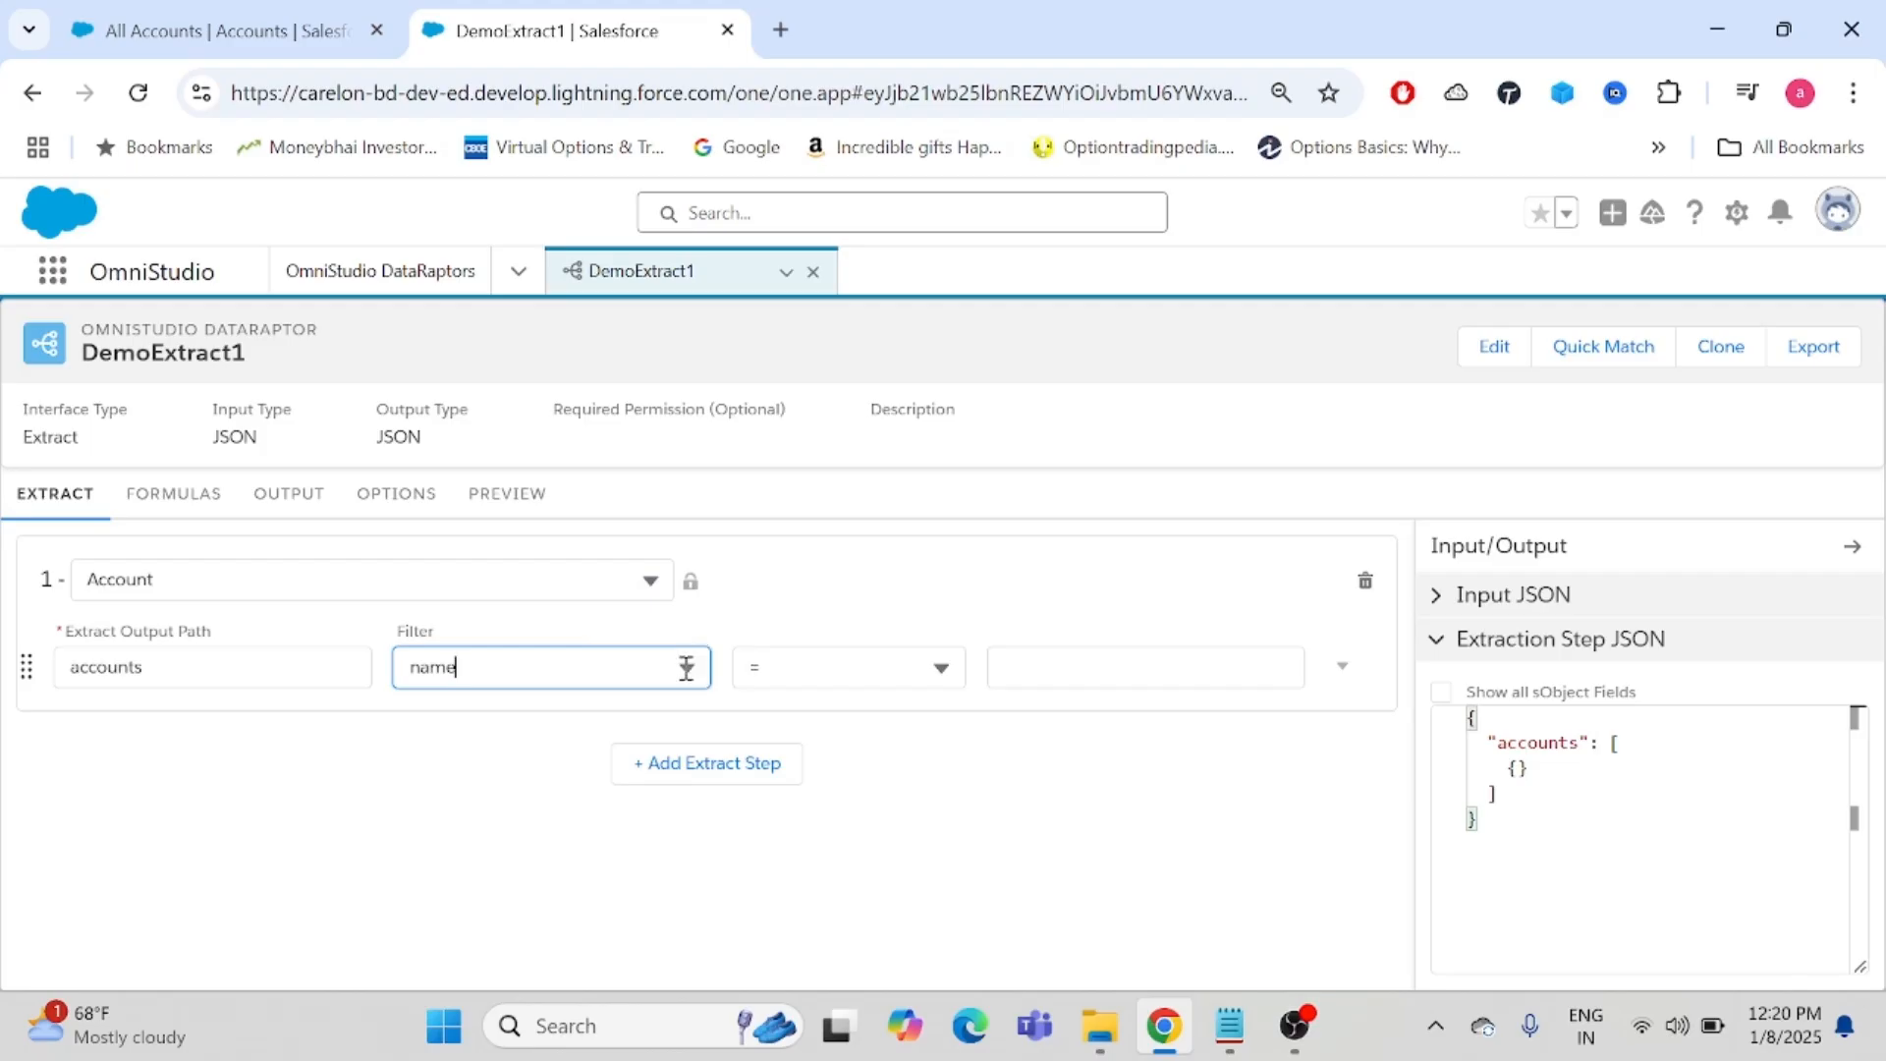
key(BackSpace)
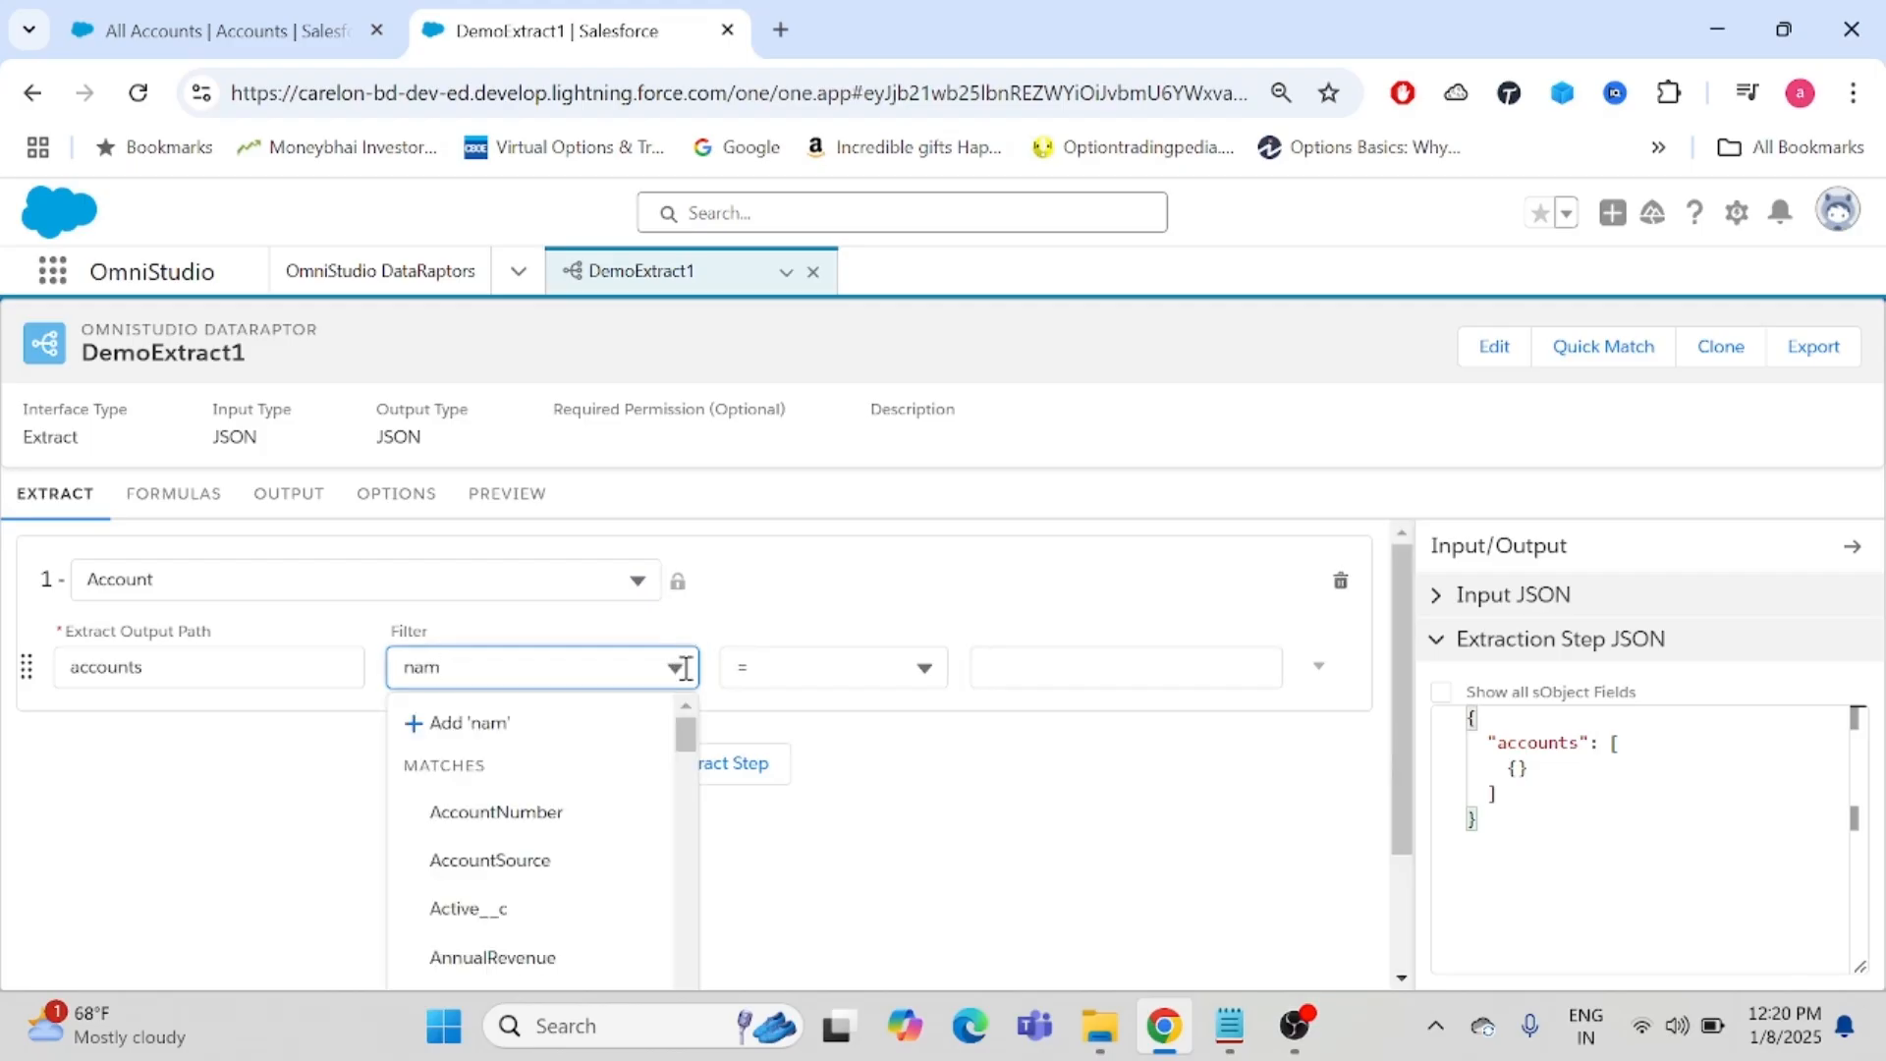
text(e)
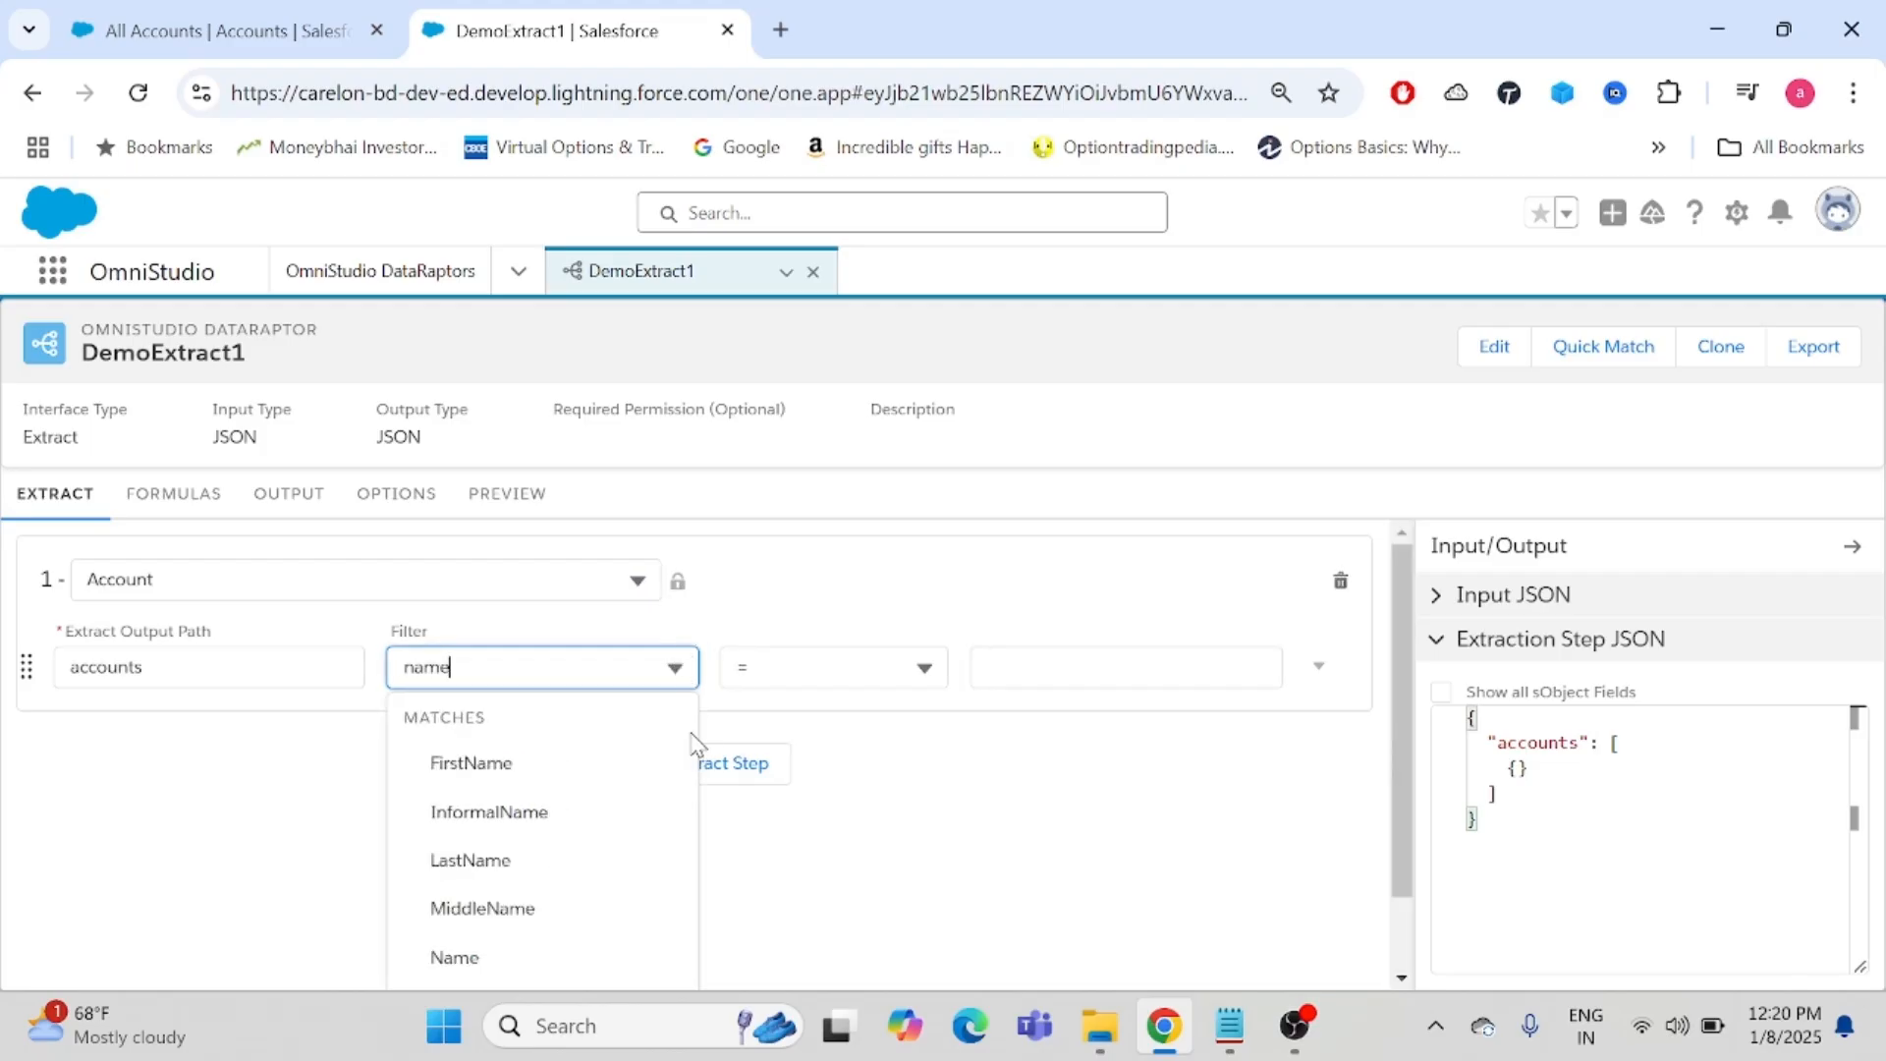
click(473, 960)
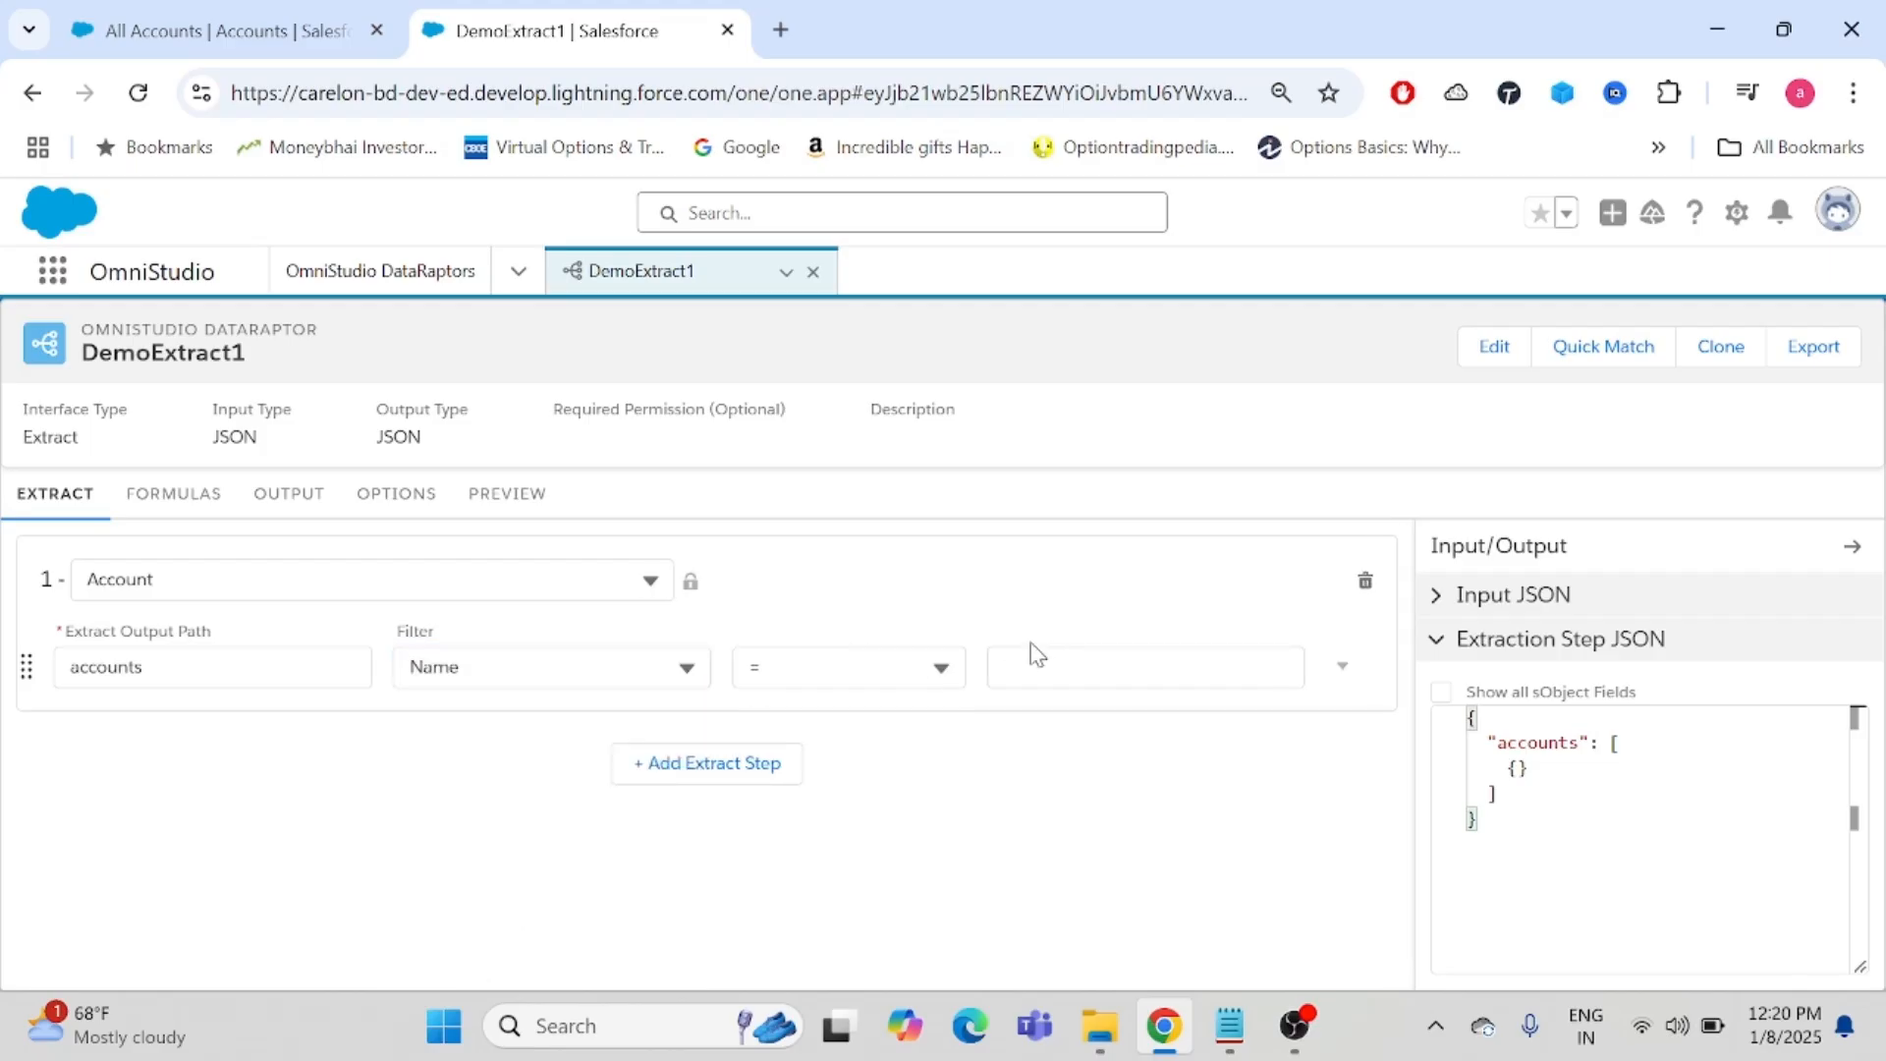
click(1137, 661)
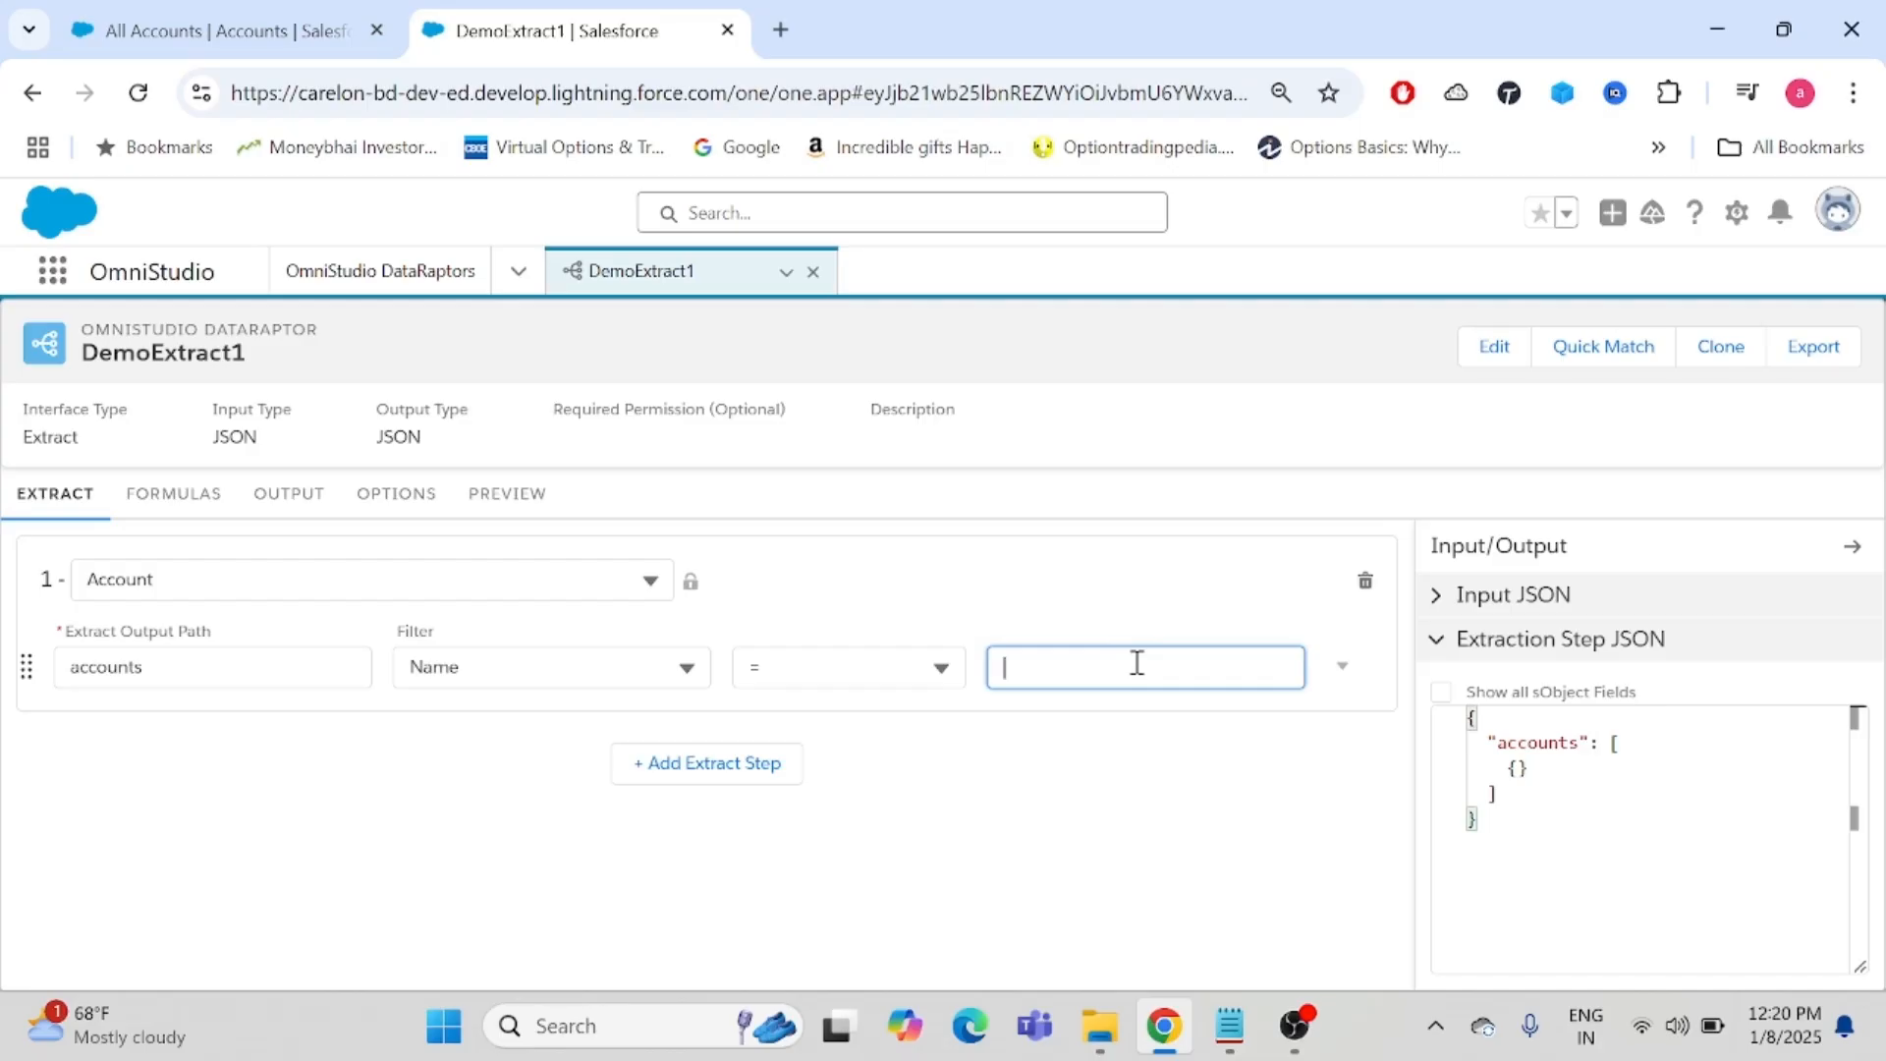
text(1)
text(acc)
text(name)
- Add a LIMIT of 50 to the Account extract step
click(1341, 669)
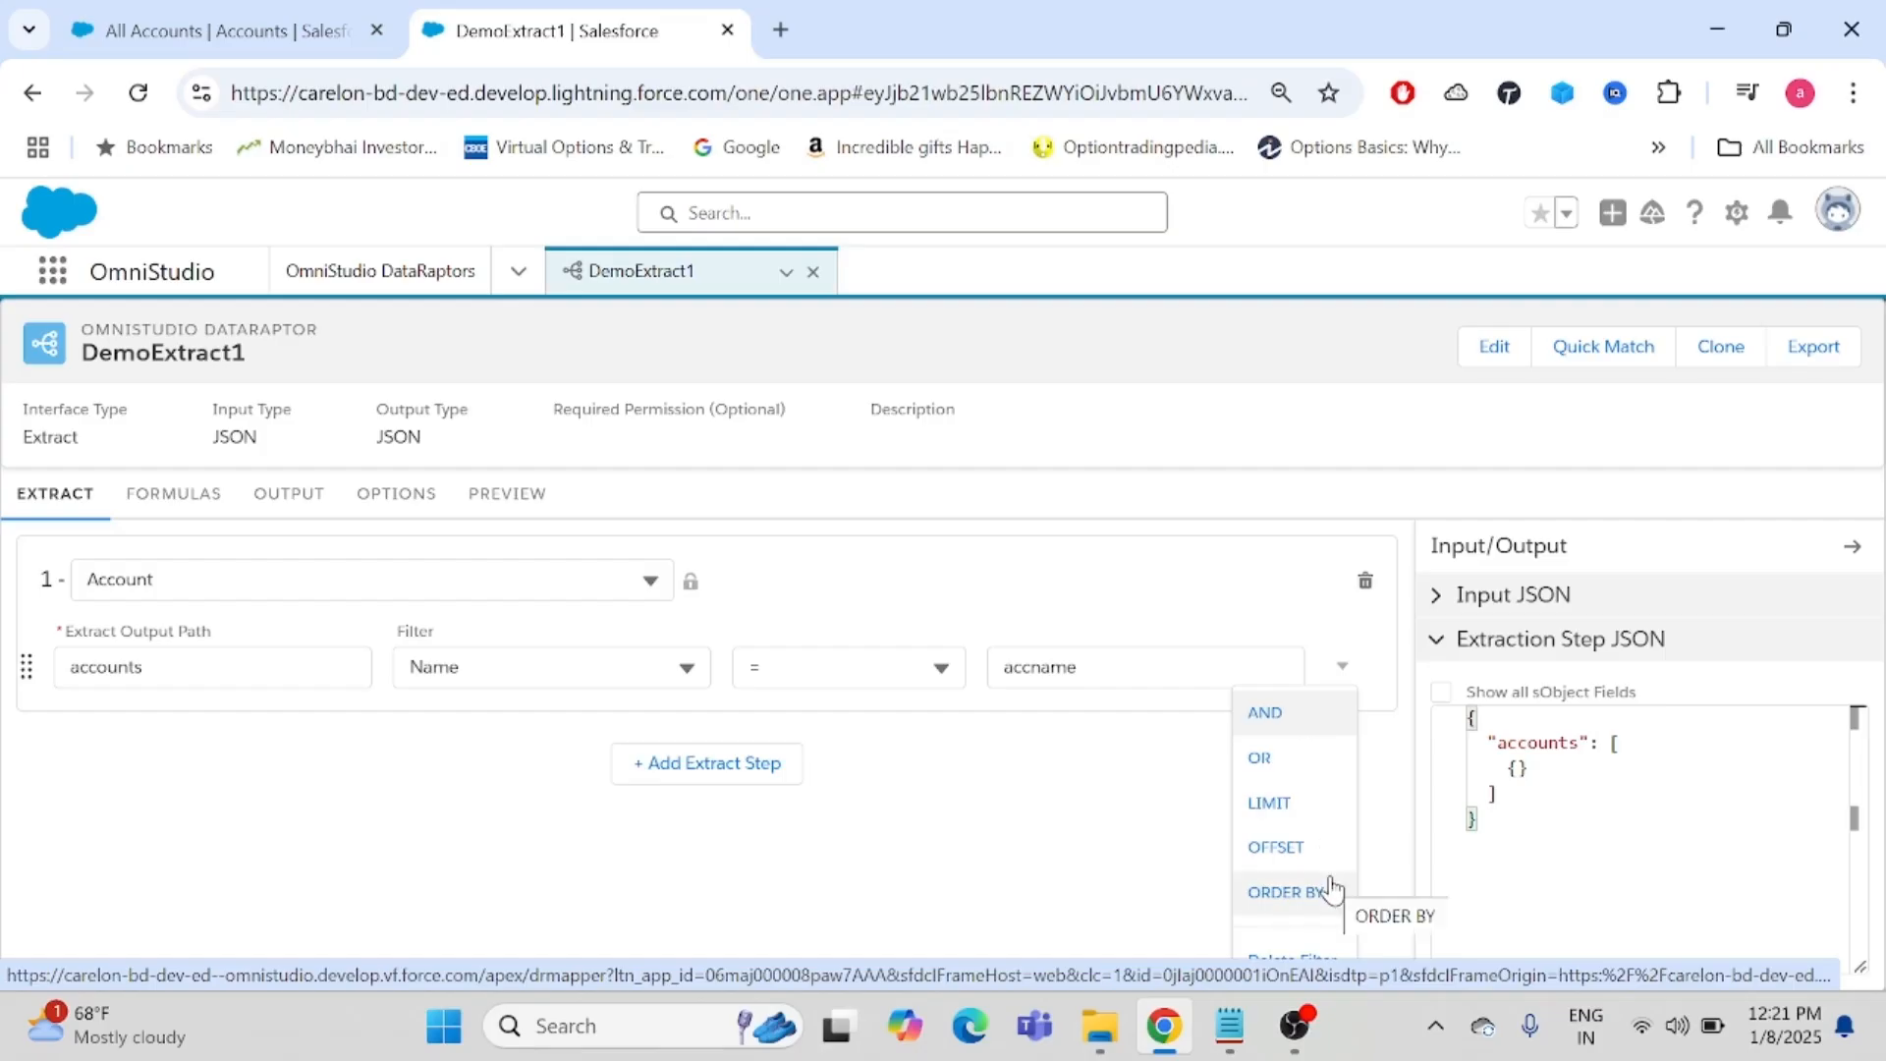
click(1306, 820)
click(1067, 743)
text(50)
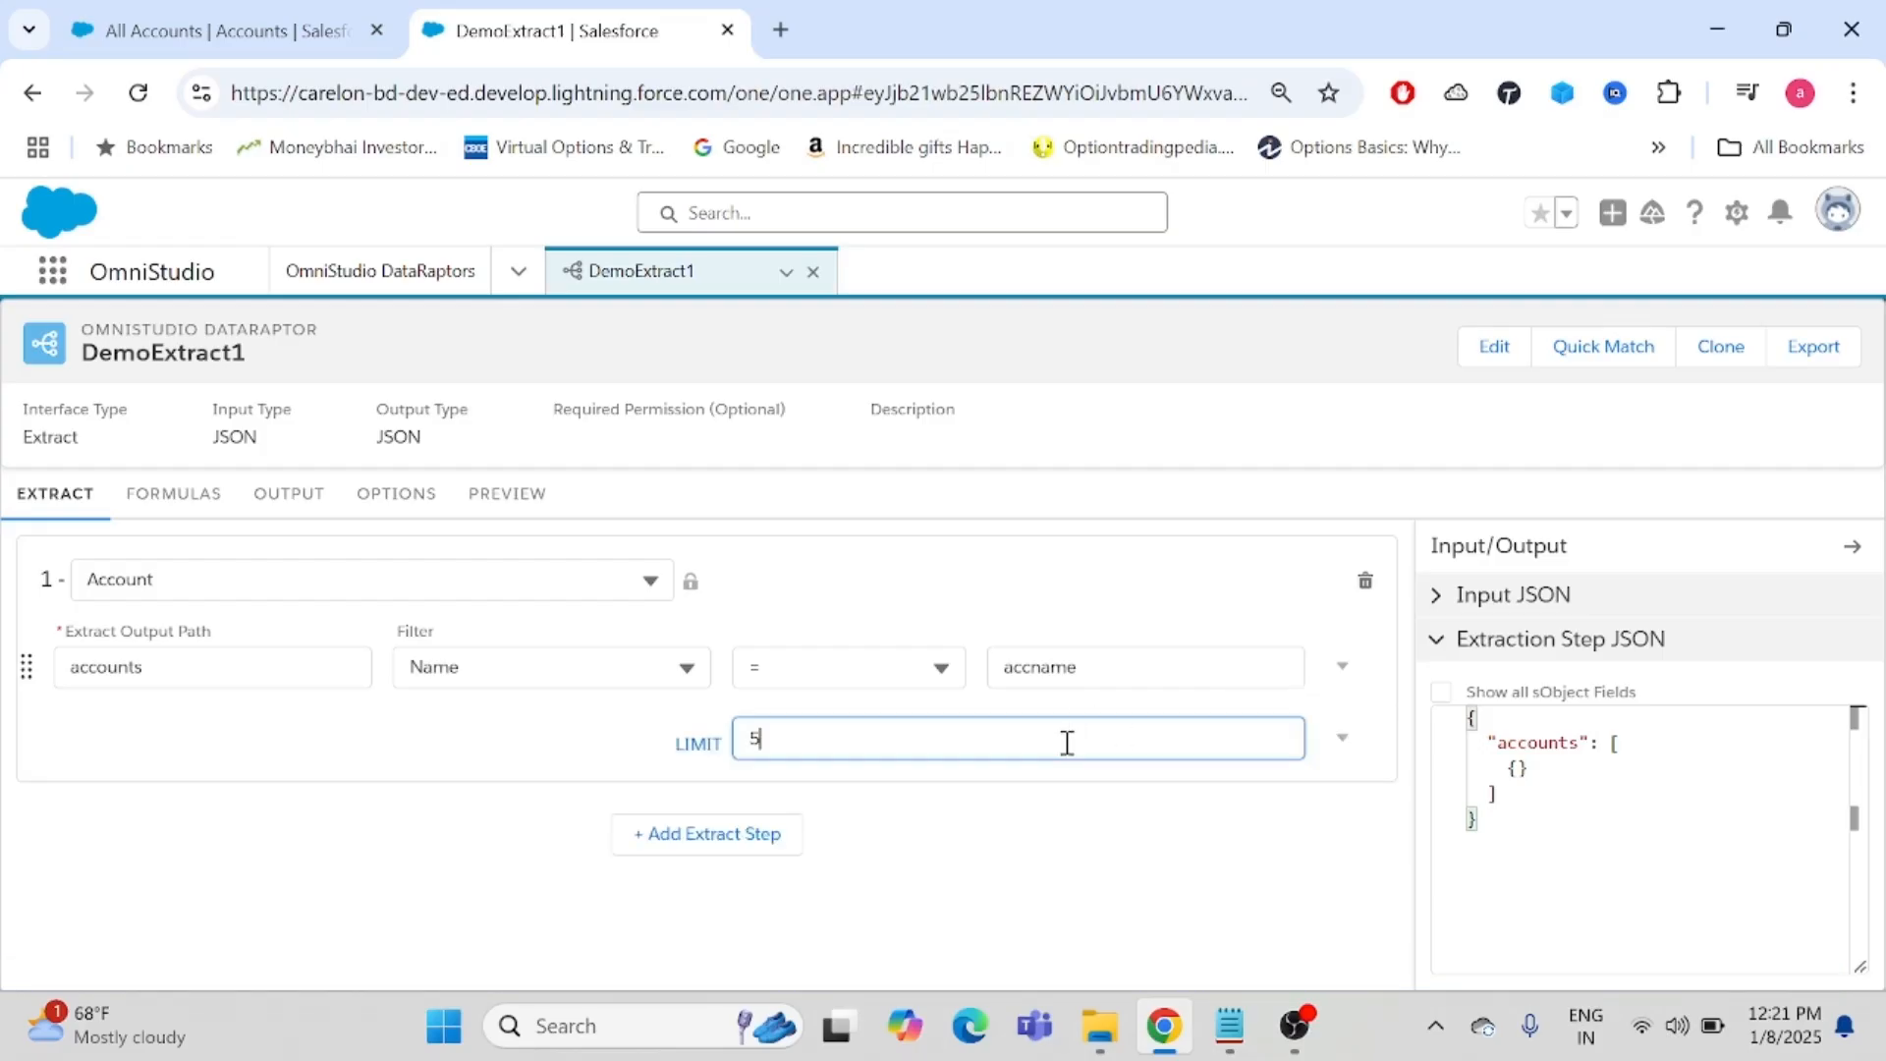
click(1341, 738)
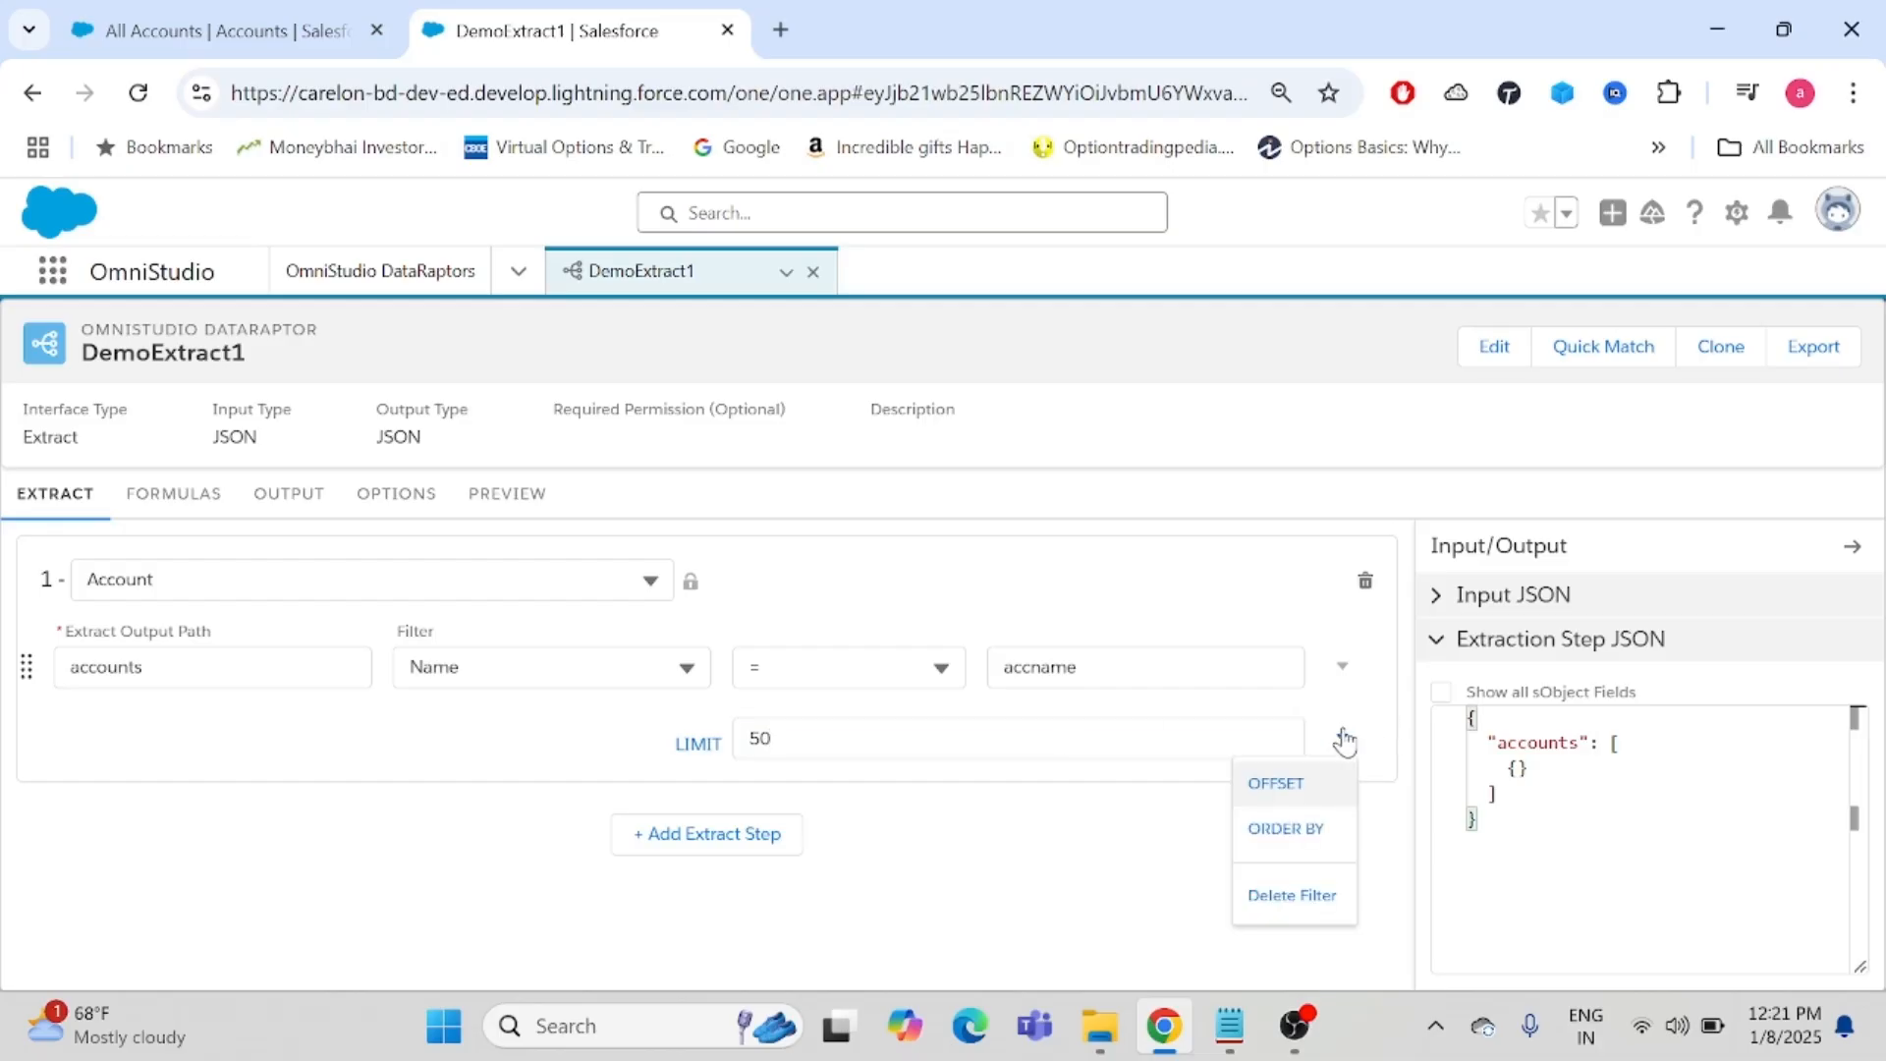
click(1264, 843)
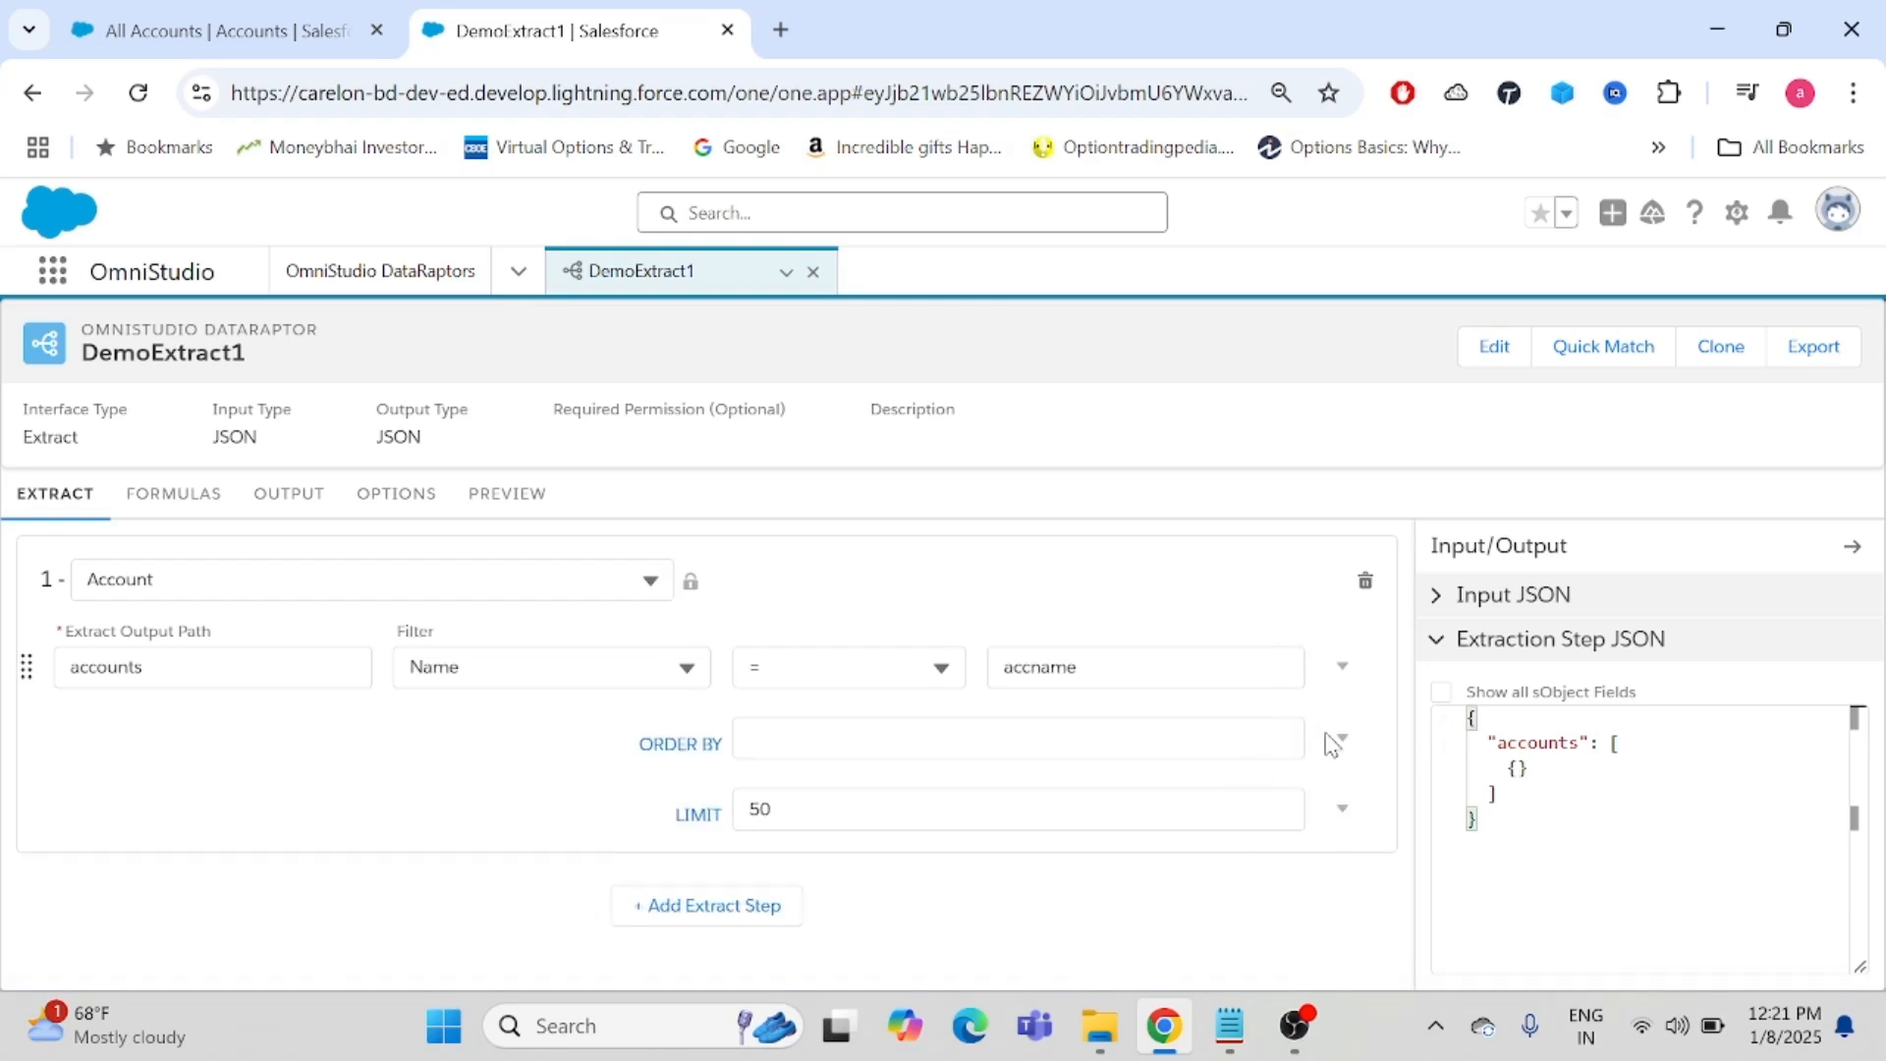
click(1343, 737)
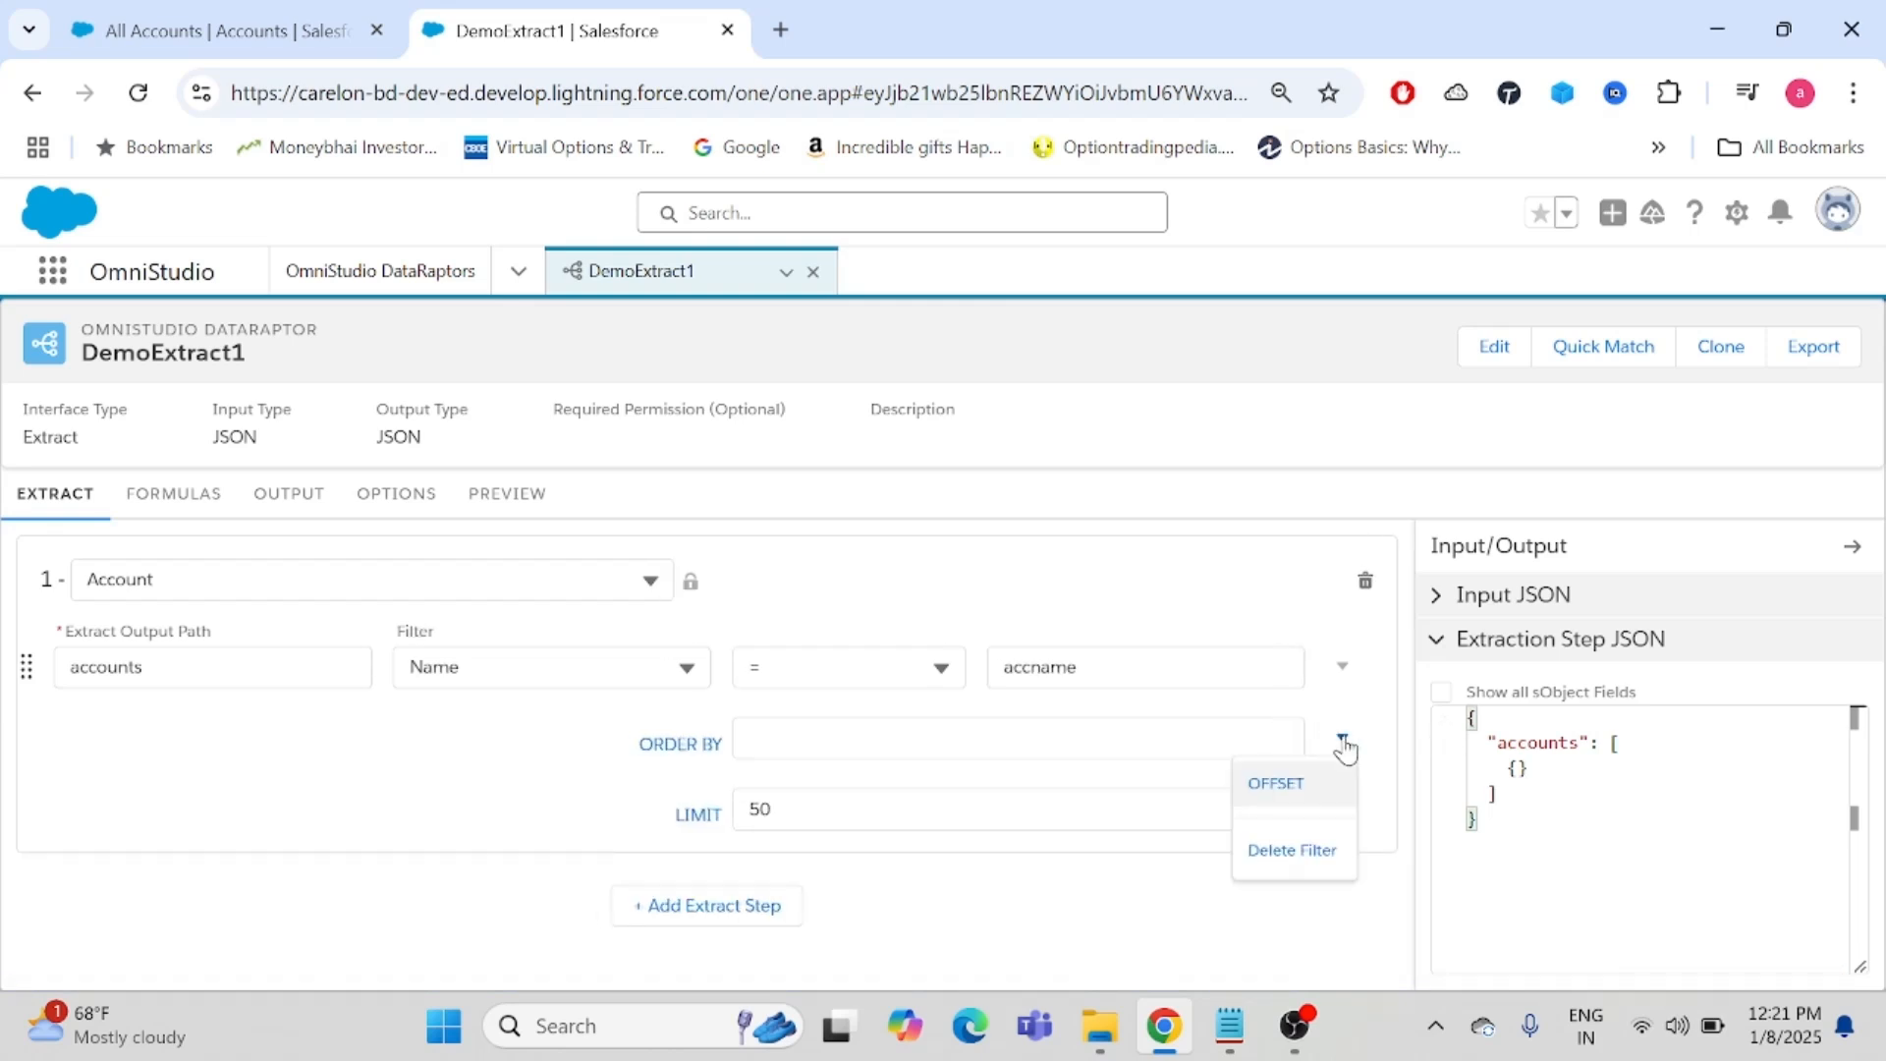
click(1274, 852)
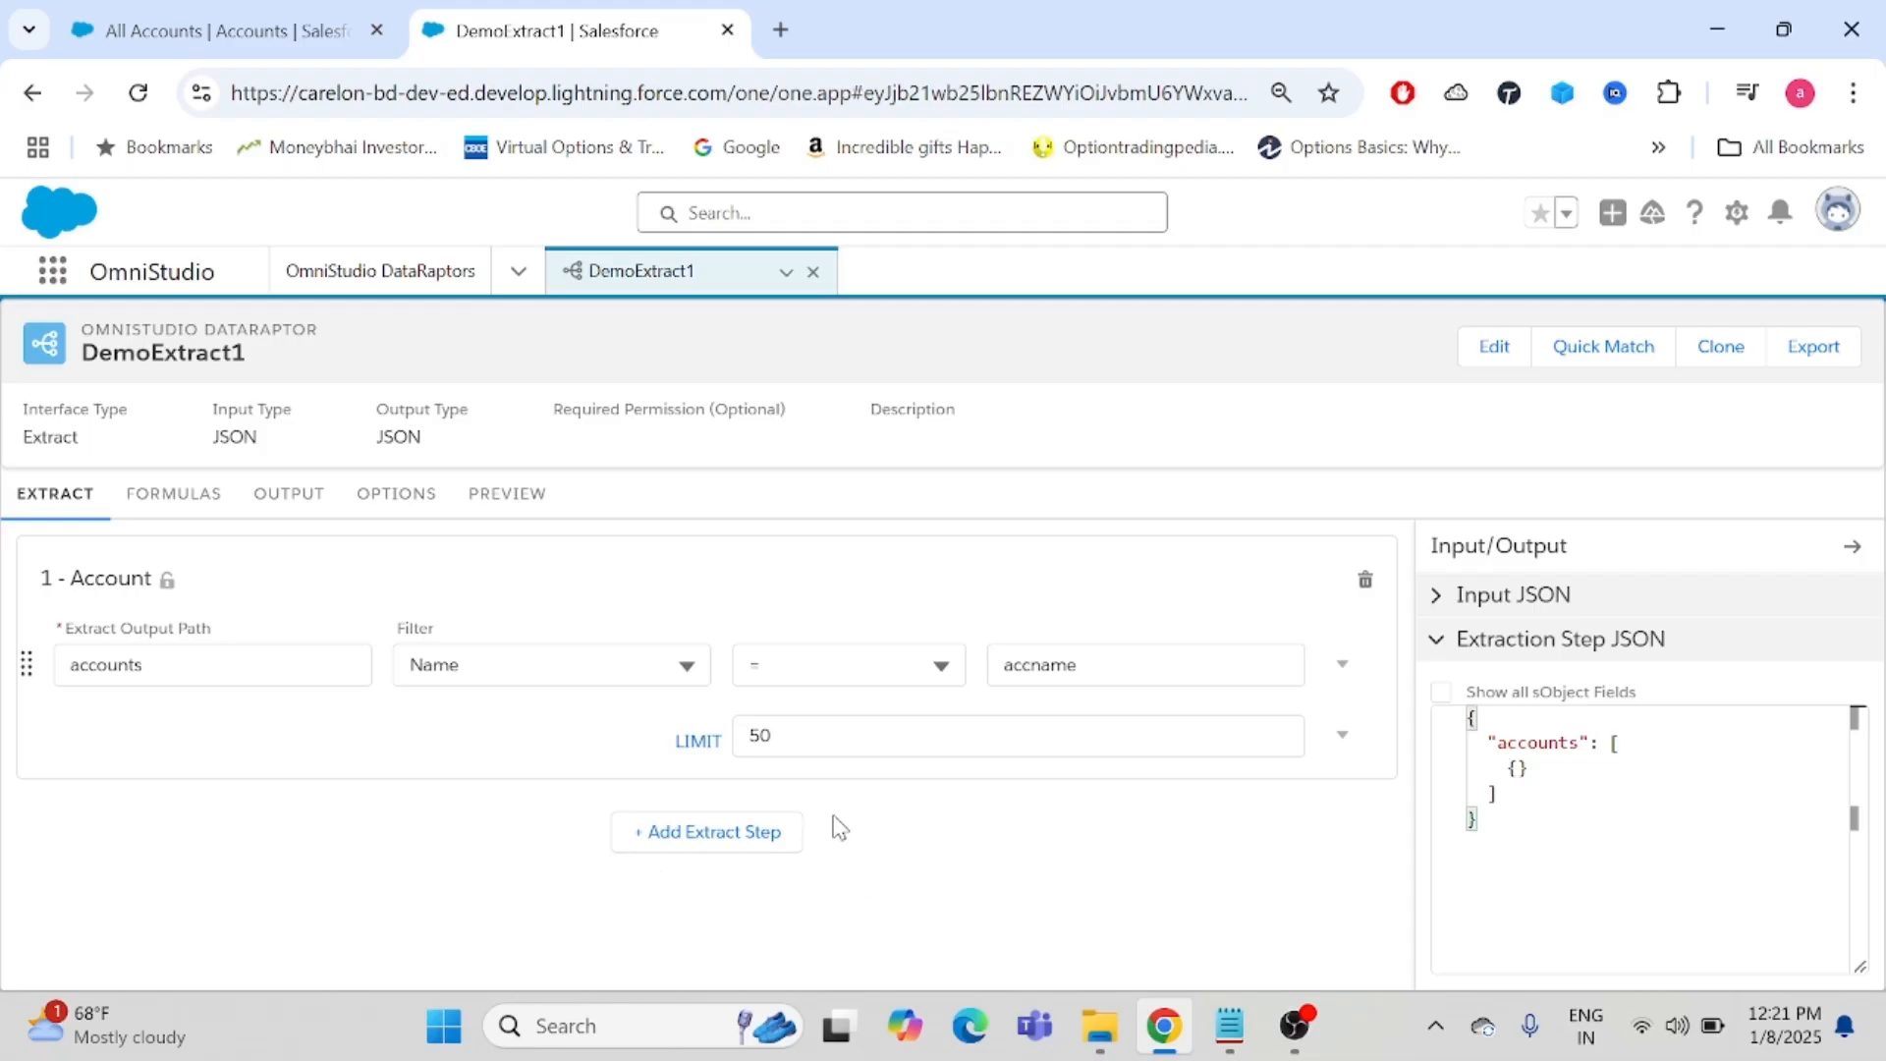
- Add a second extract step for the Contact object with the extract output path contacts
click(673, 835)
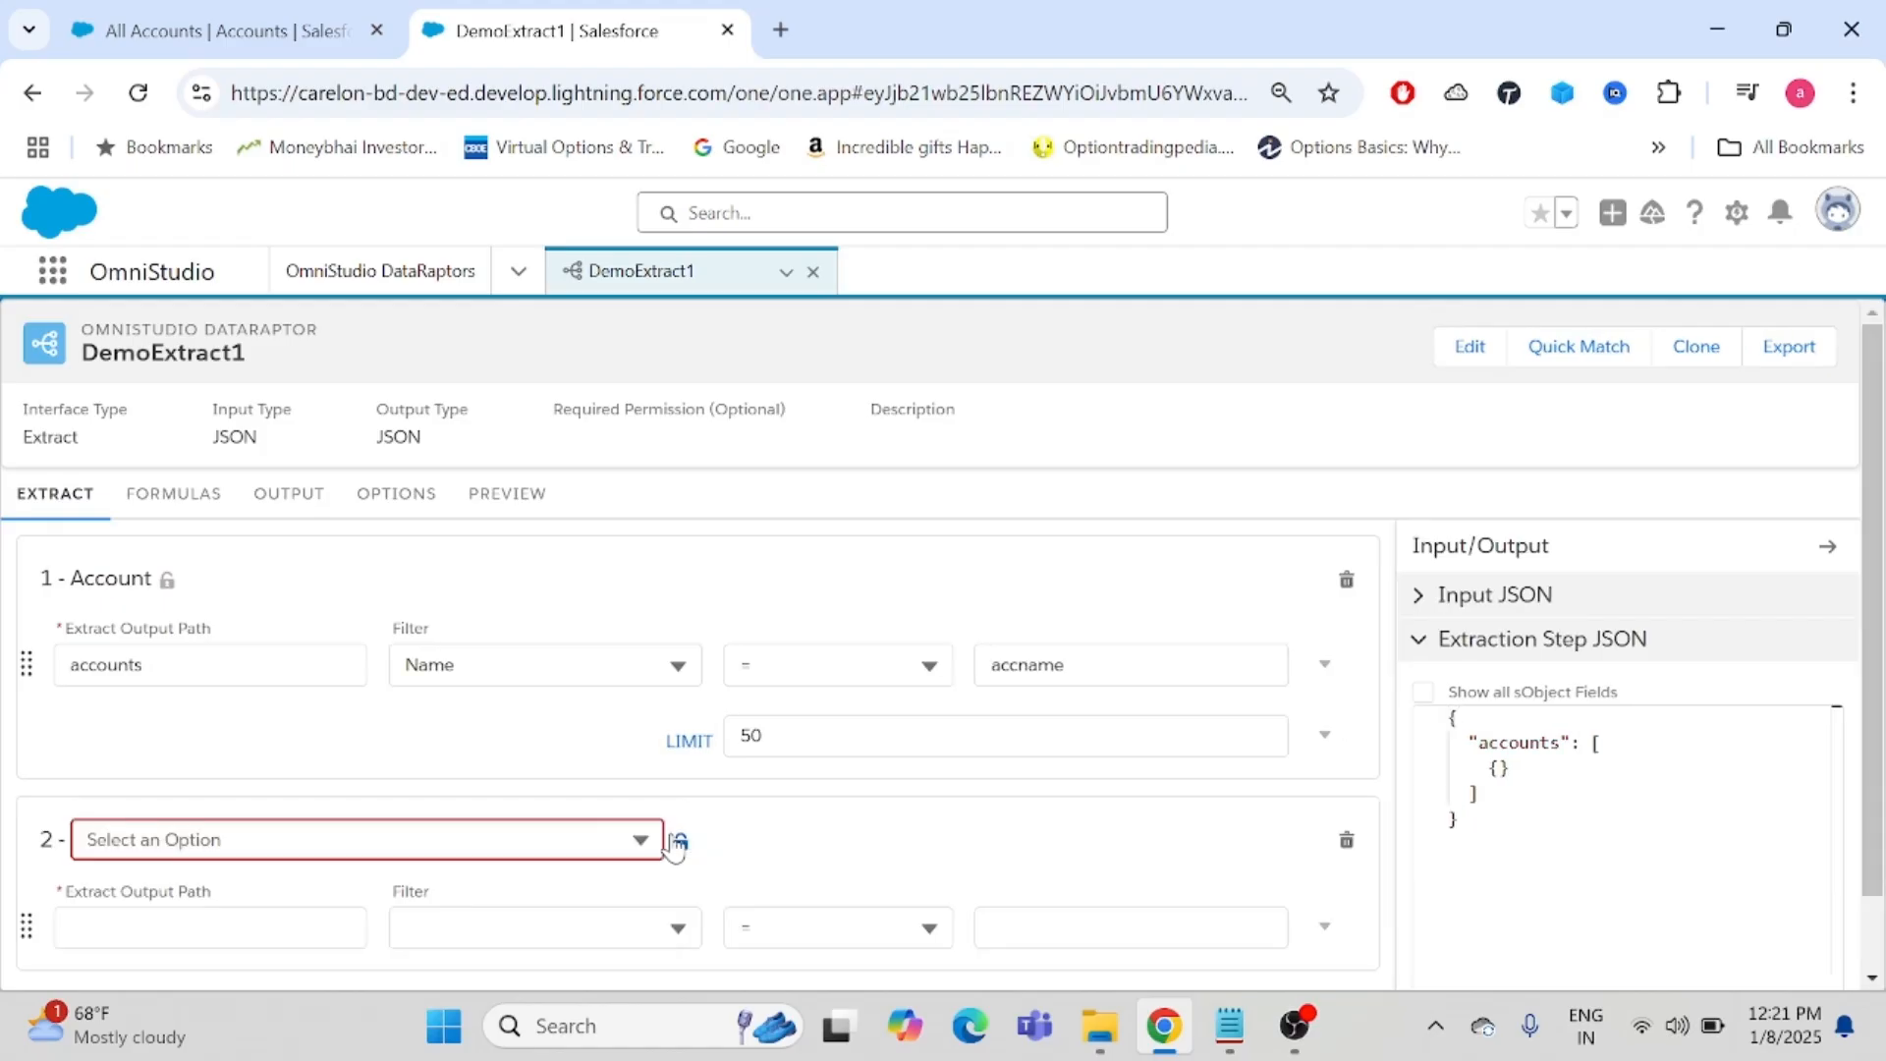
drag(1871, 480, 1871, 489)
click(823, 802)
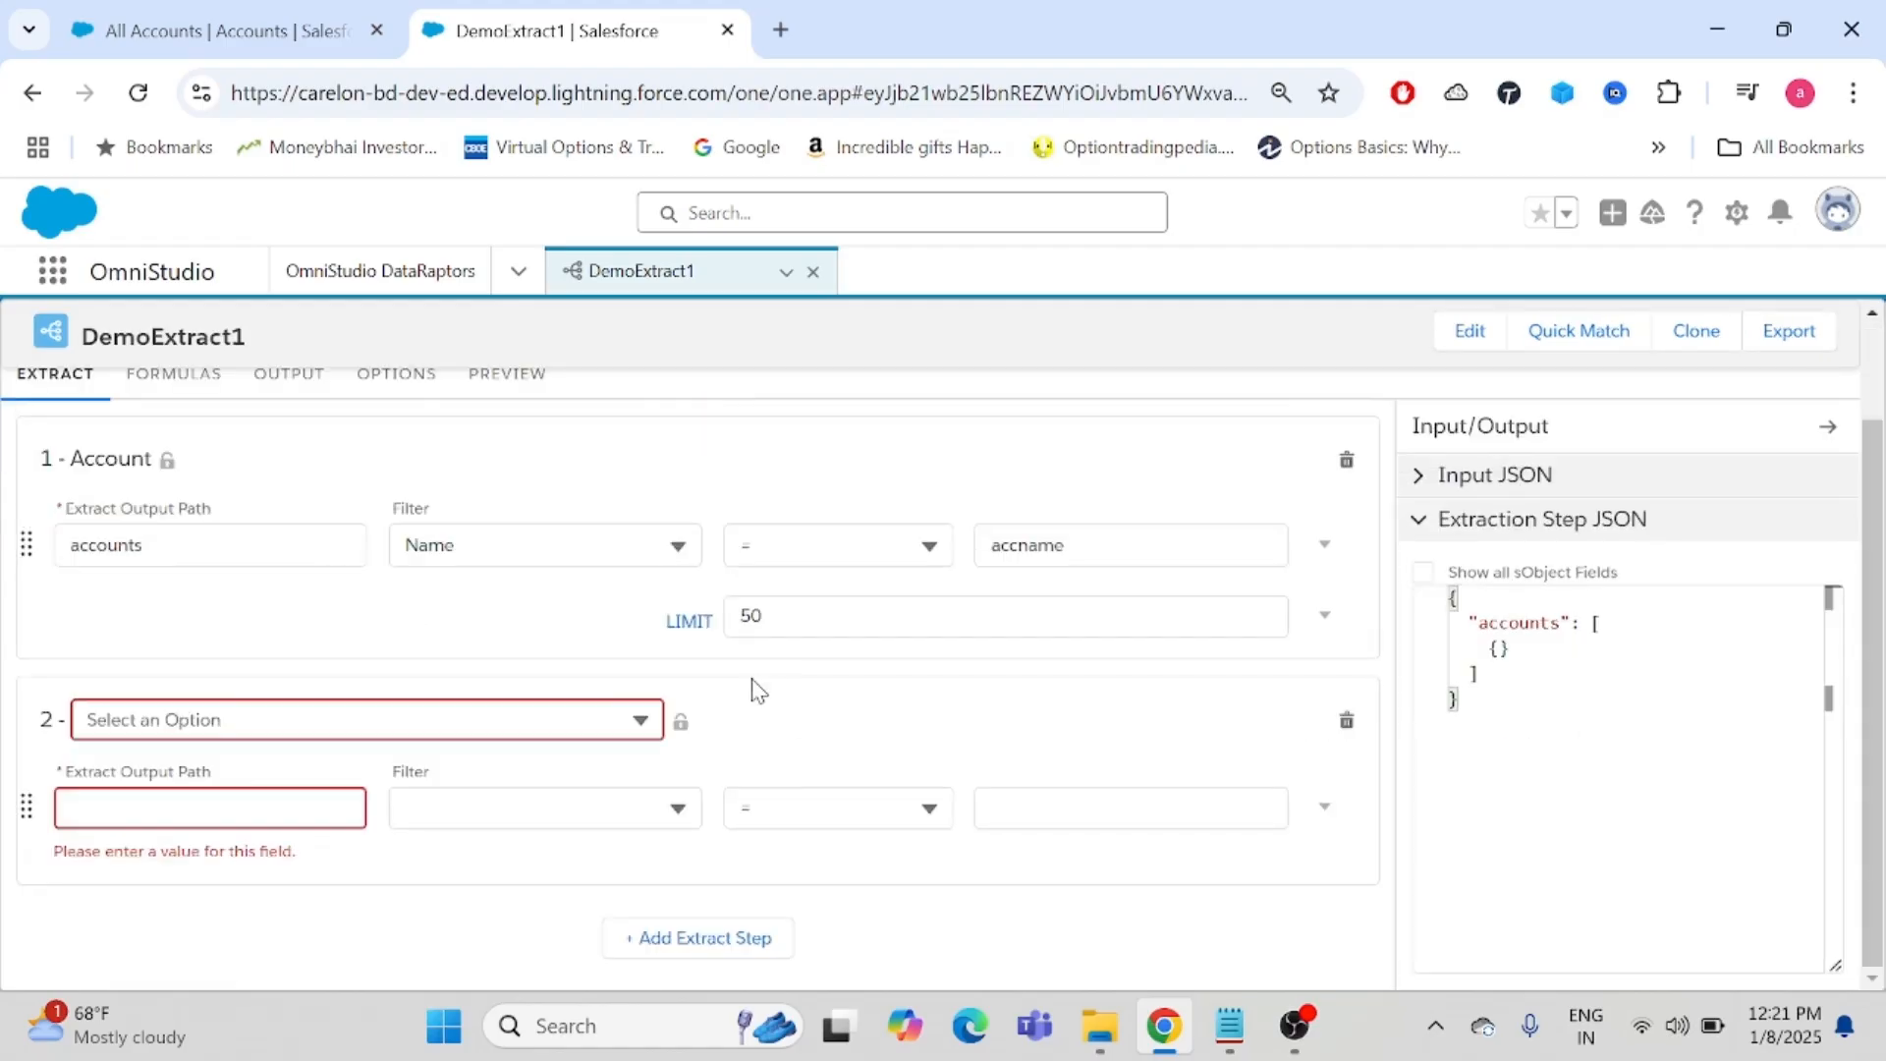
click(385, 735)
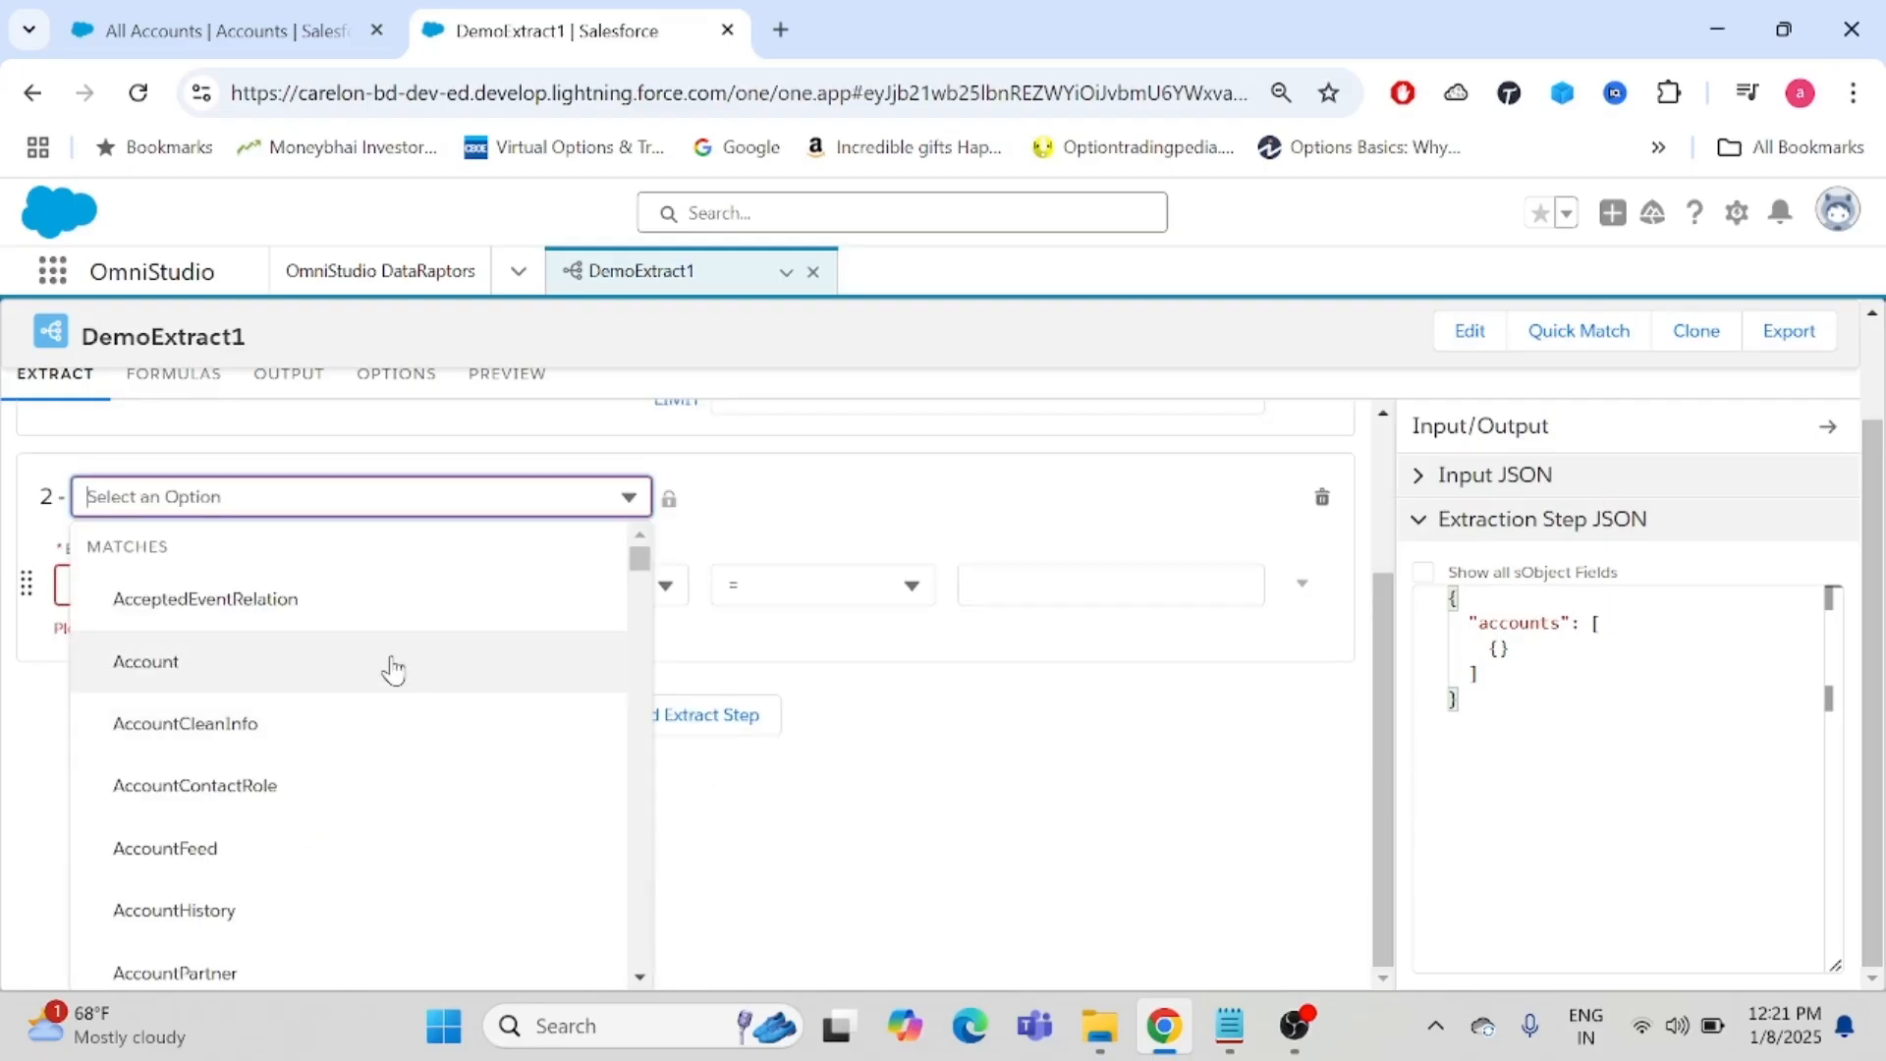
text(contac)
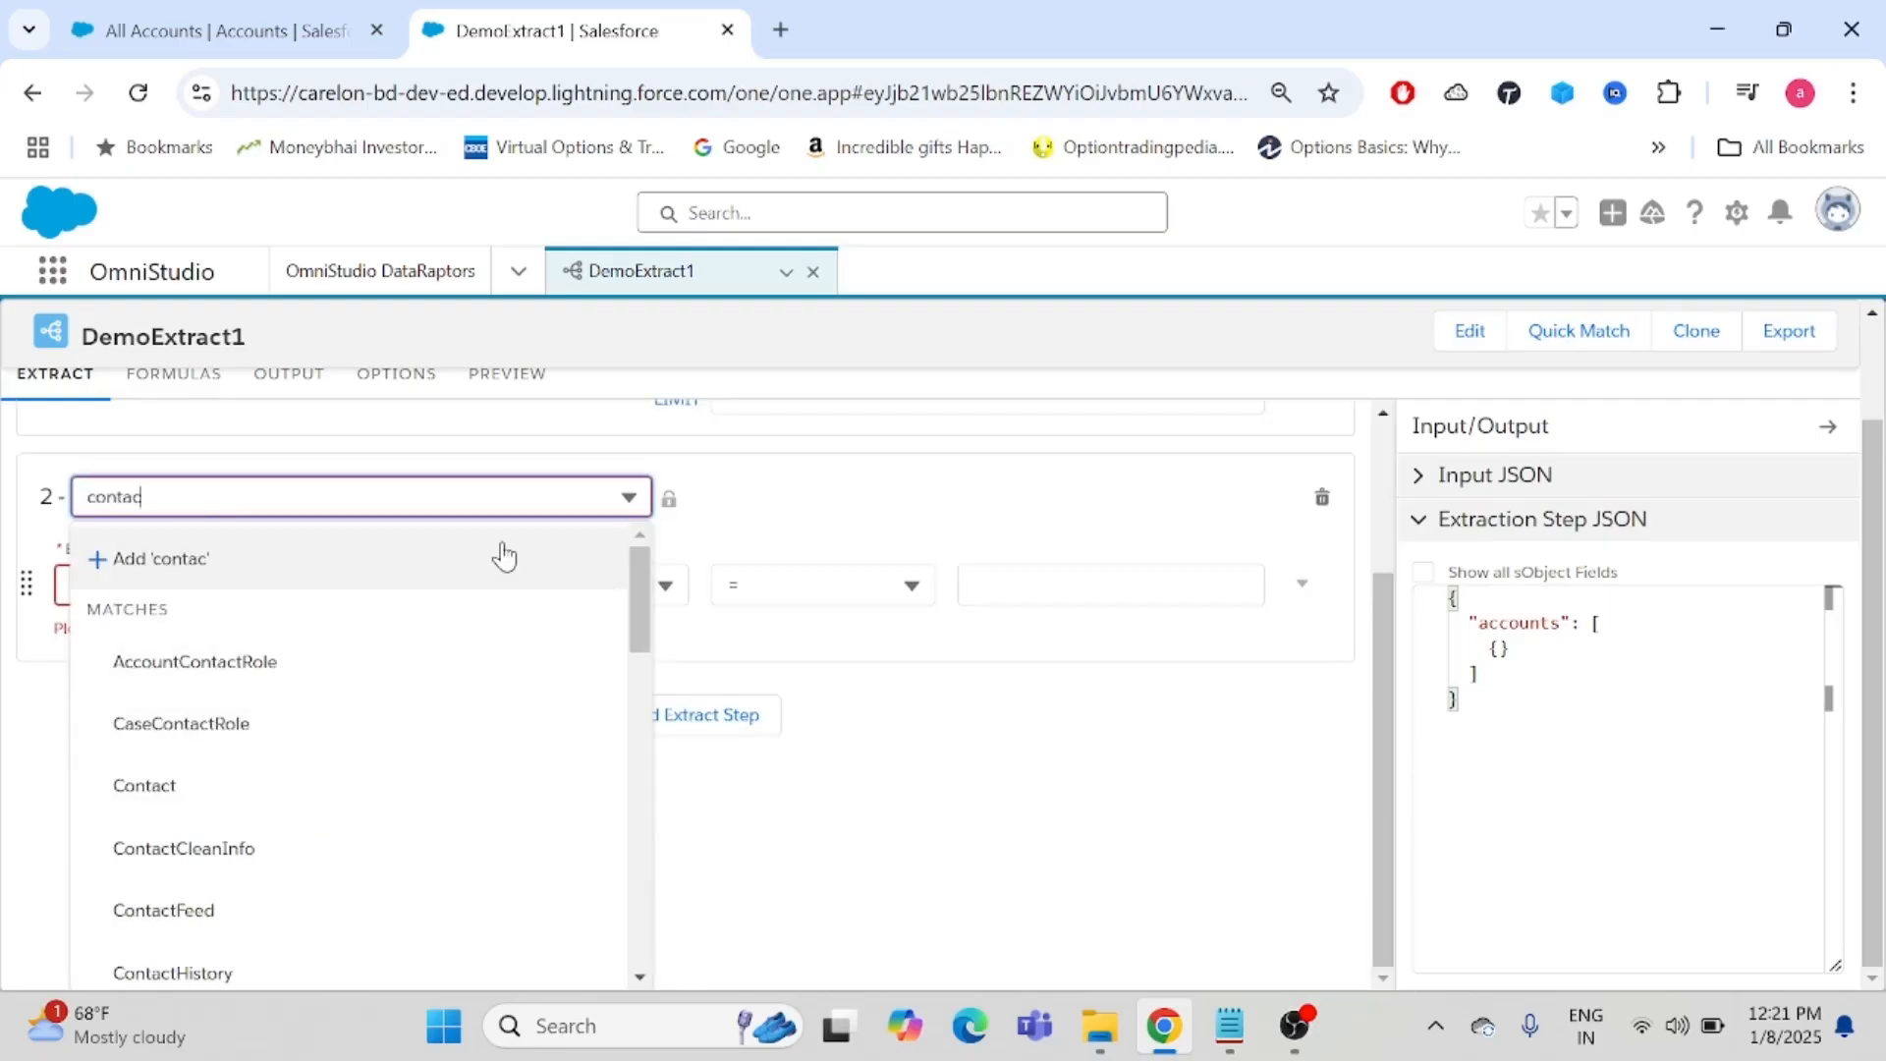
click(282, 786)
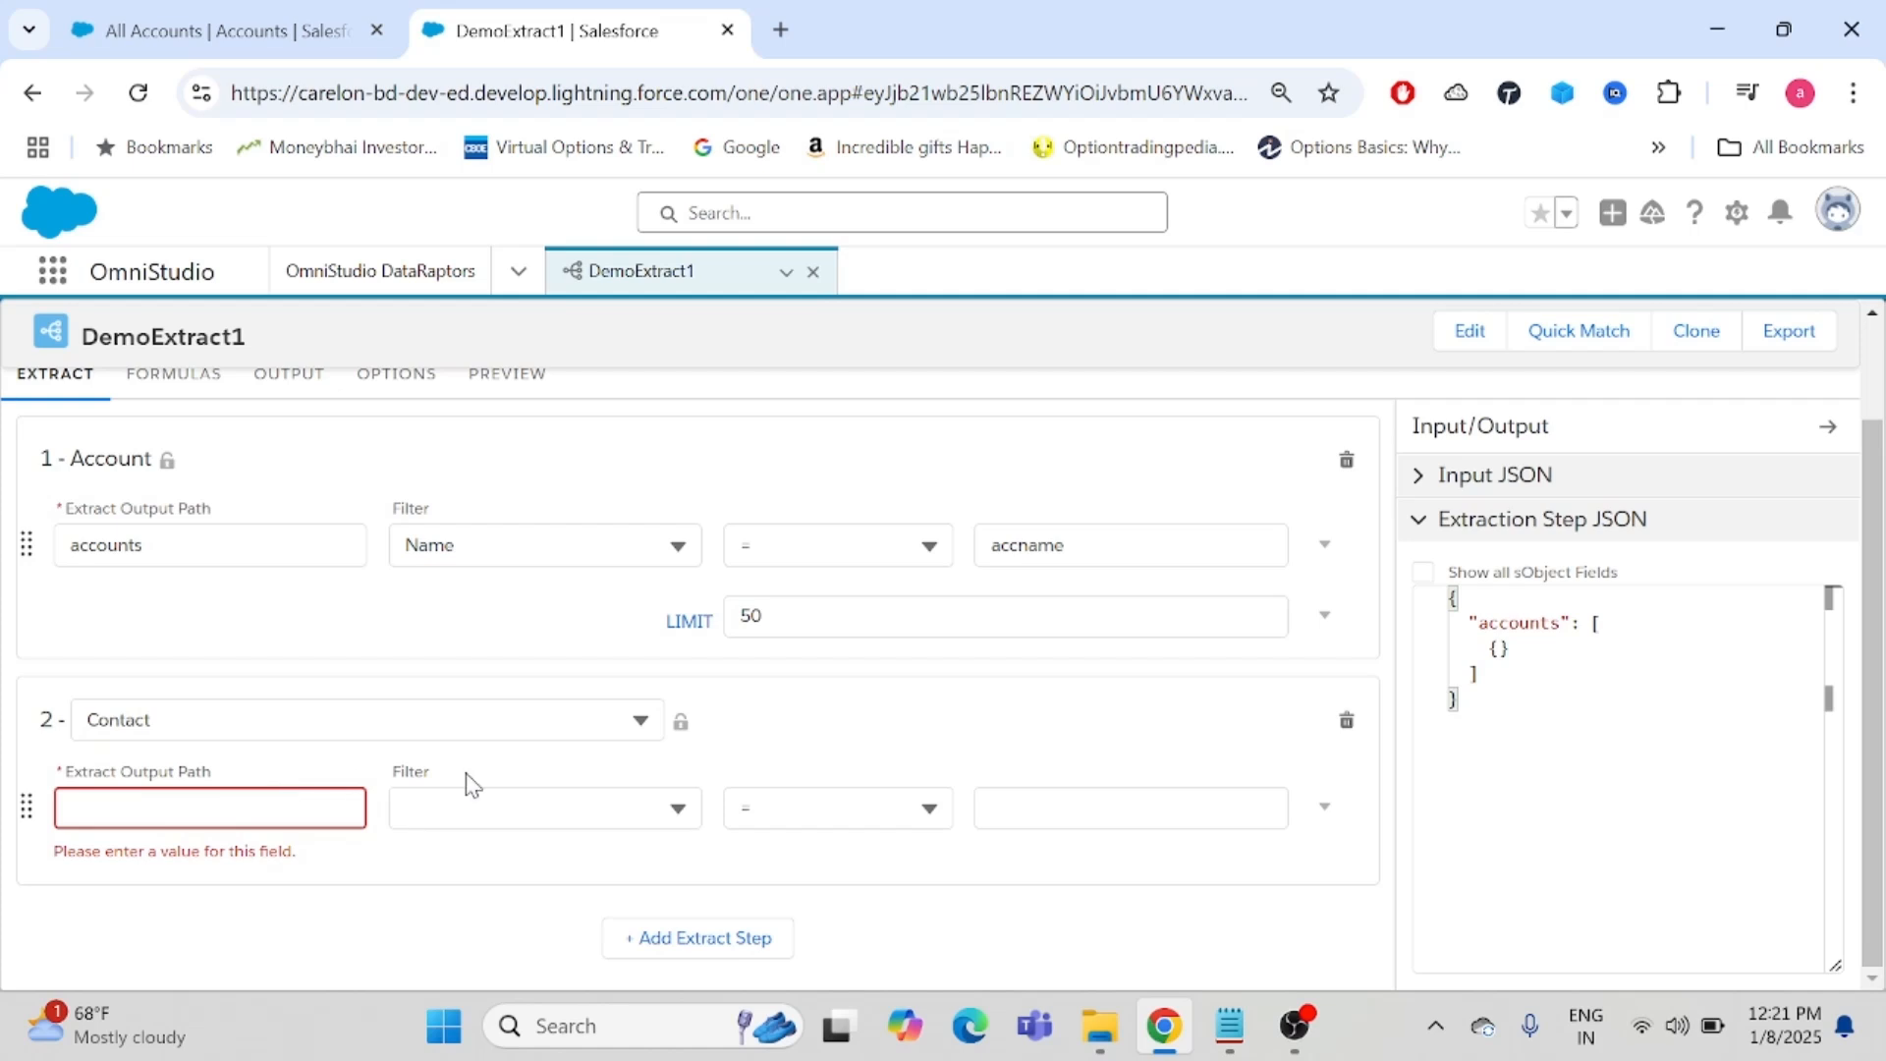
click(139, 821)
text(co)
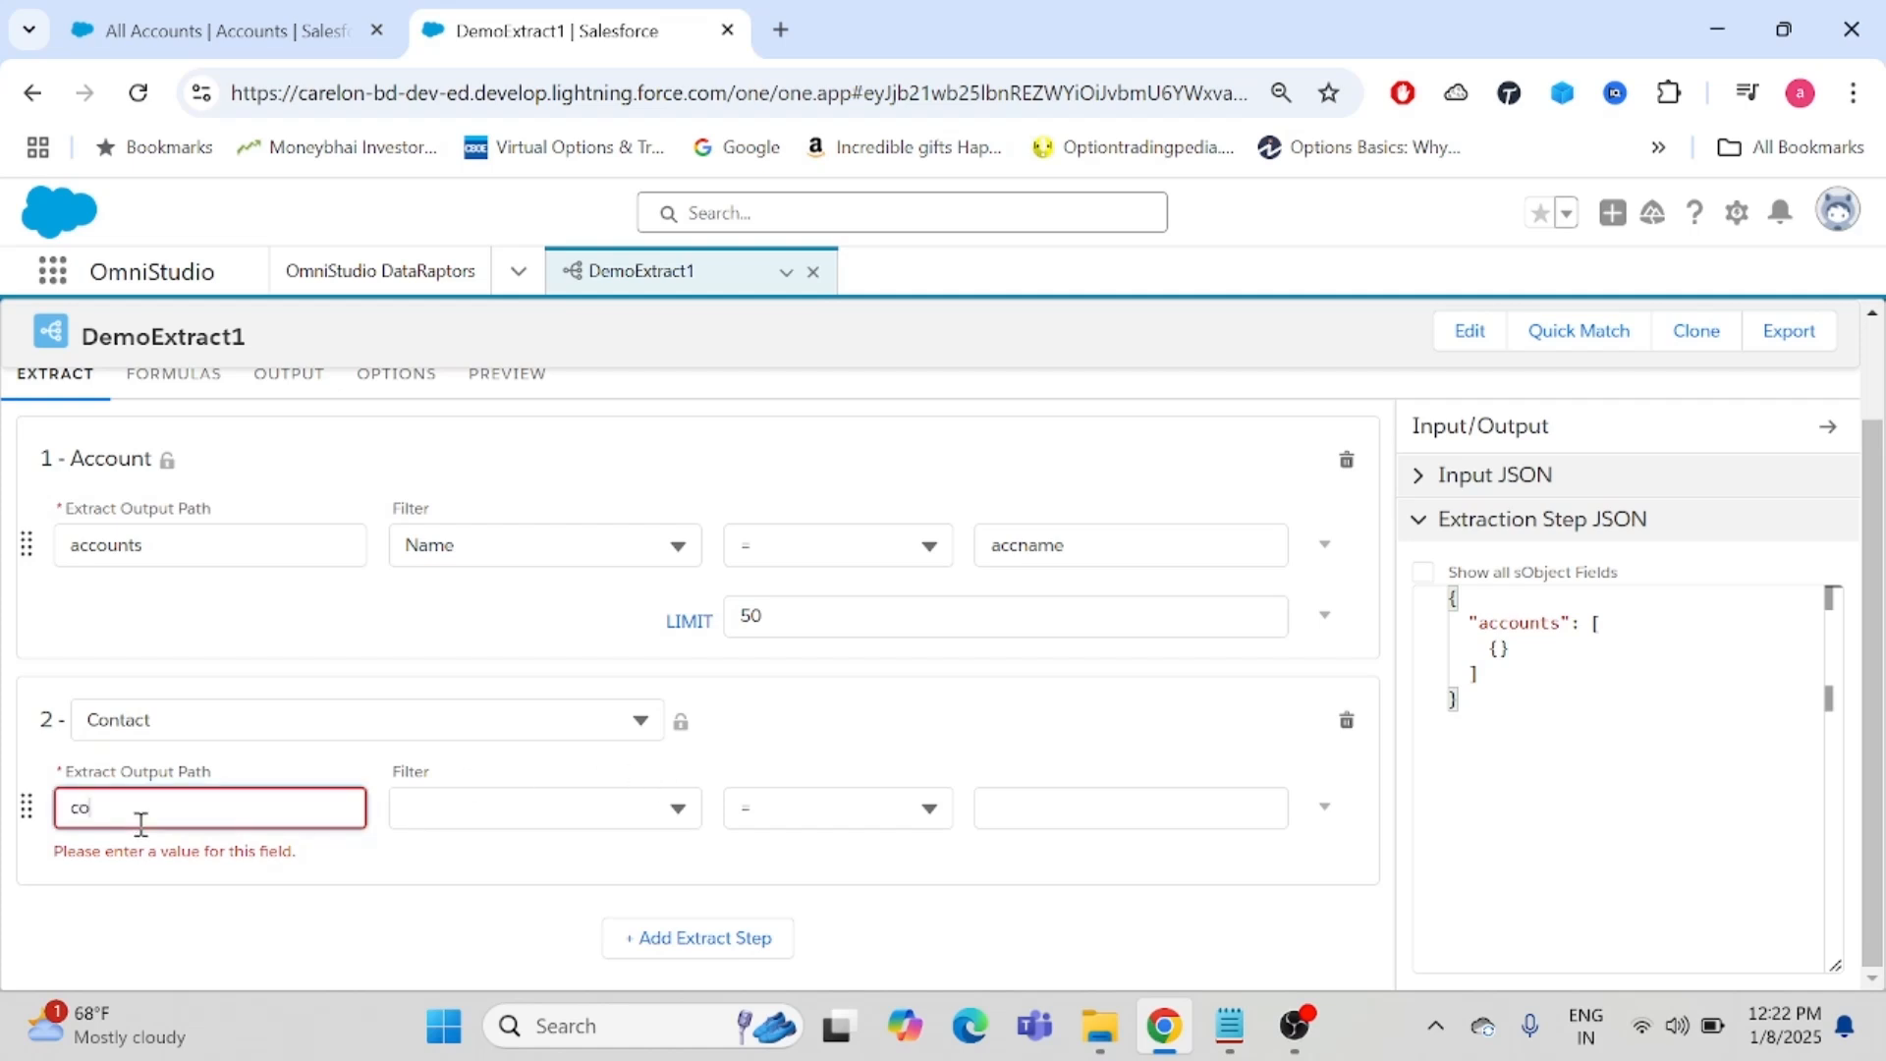
text(ntacts)
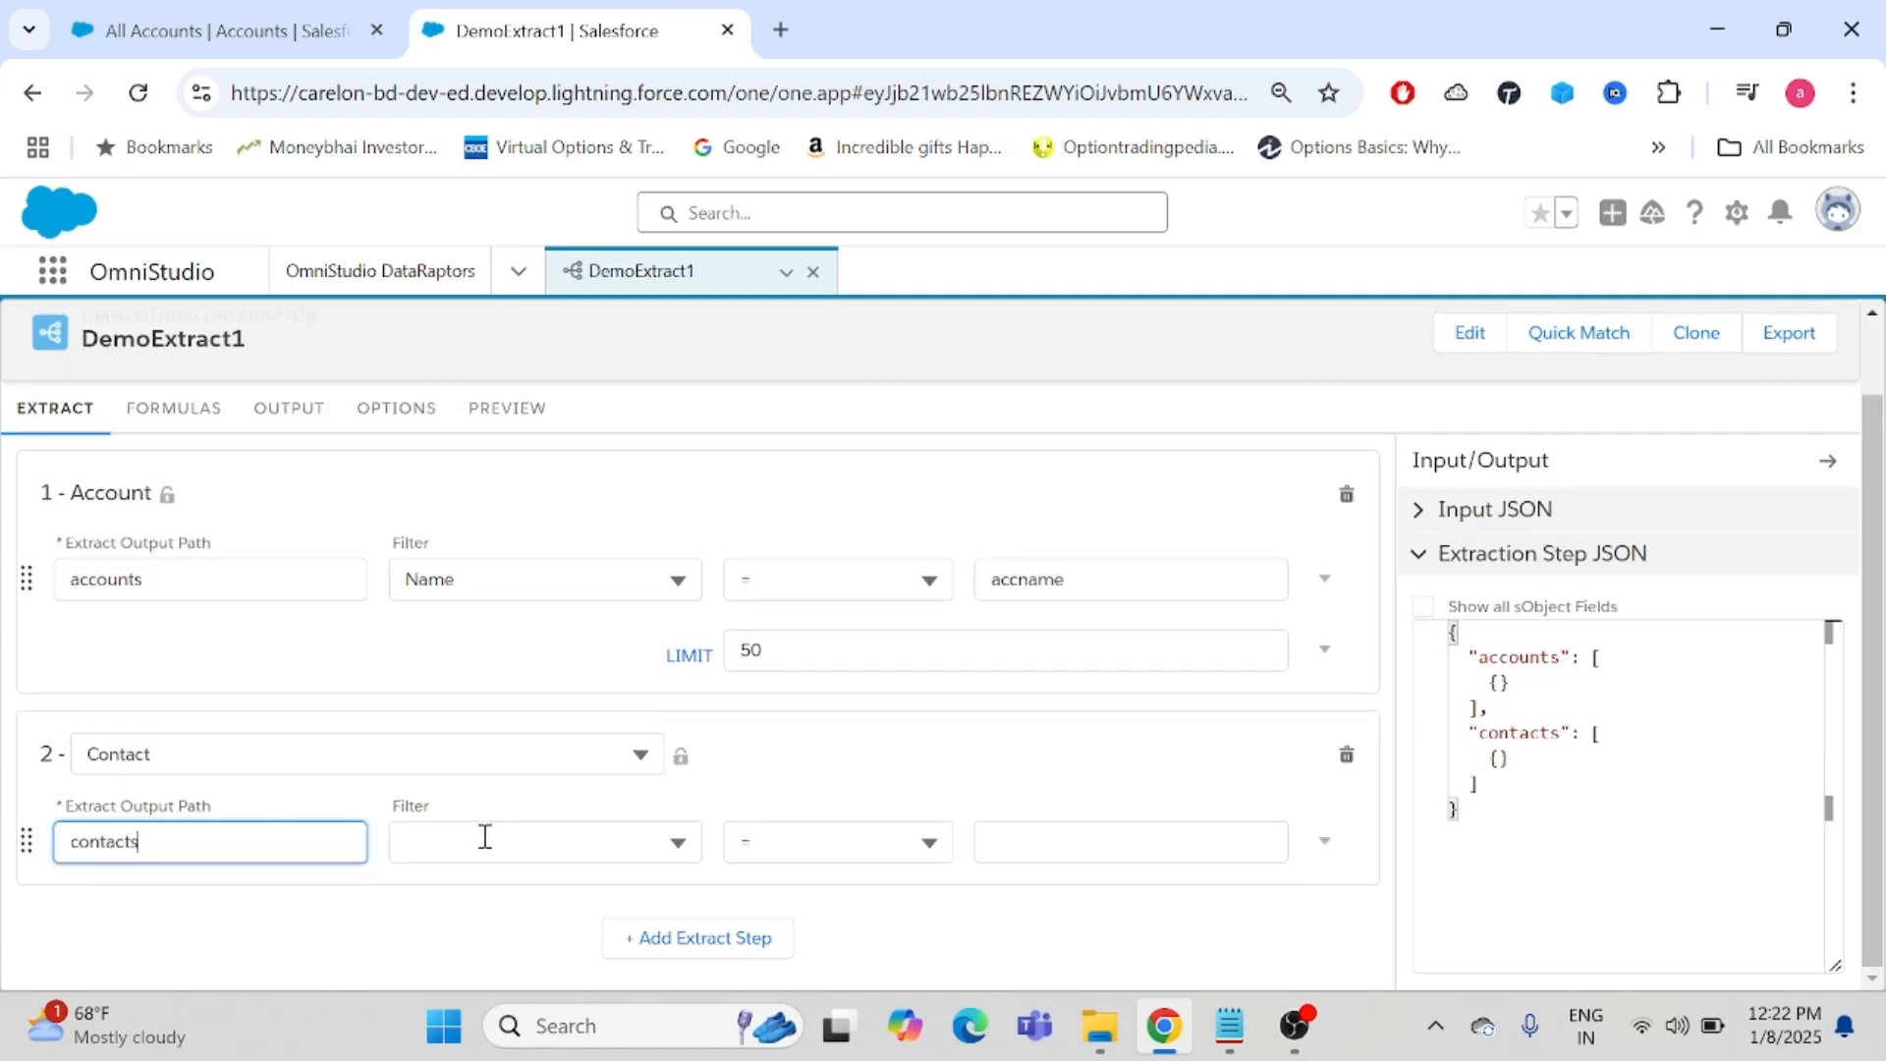
- Filter the Contact extract step on FirstName equal to confirstname
click(612, 837)
text(first)
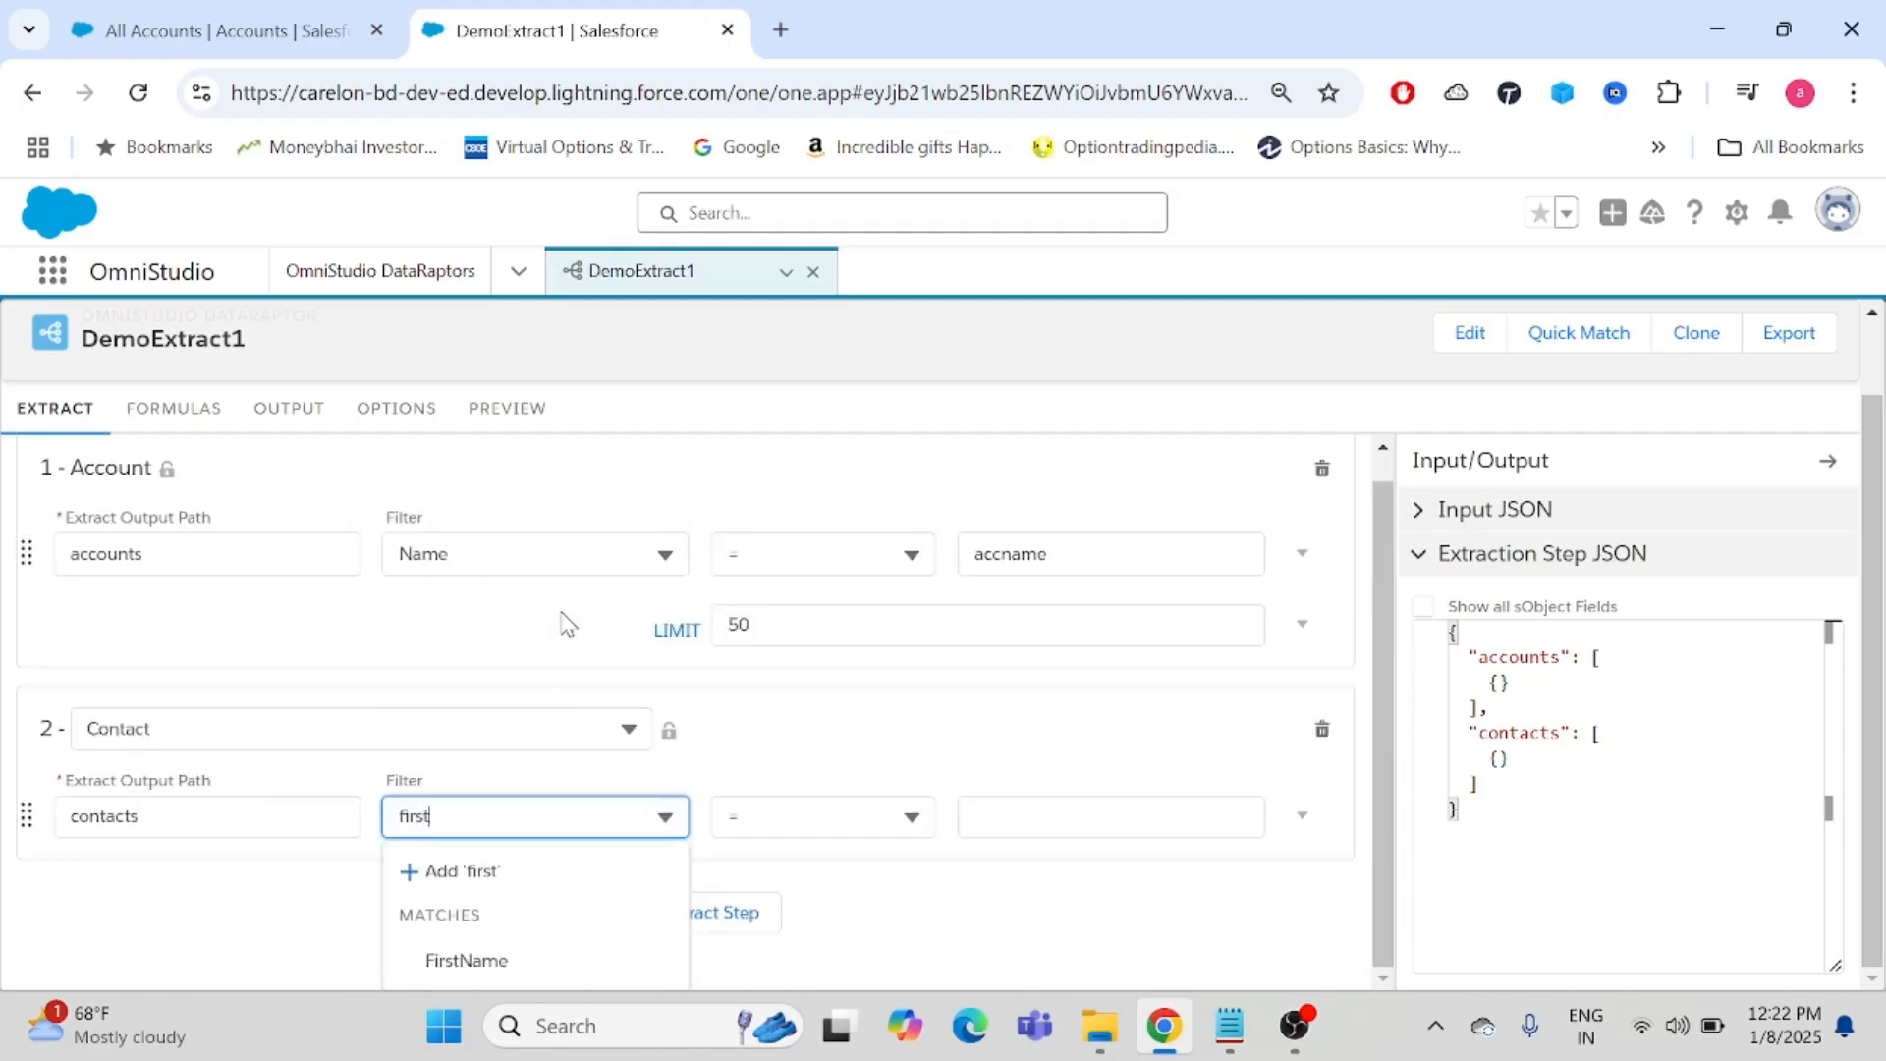
click(480, 962)
click(1085, 842)
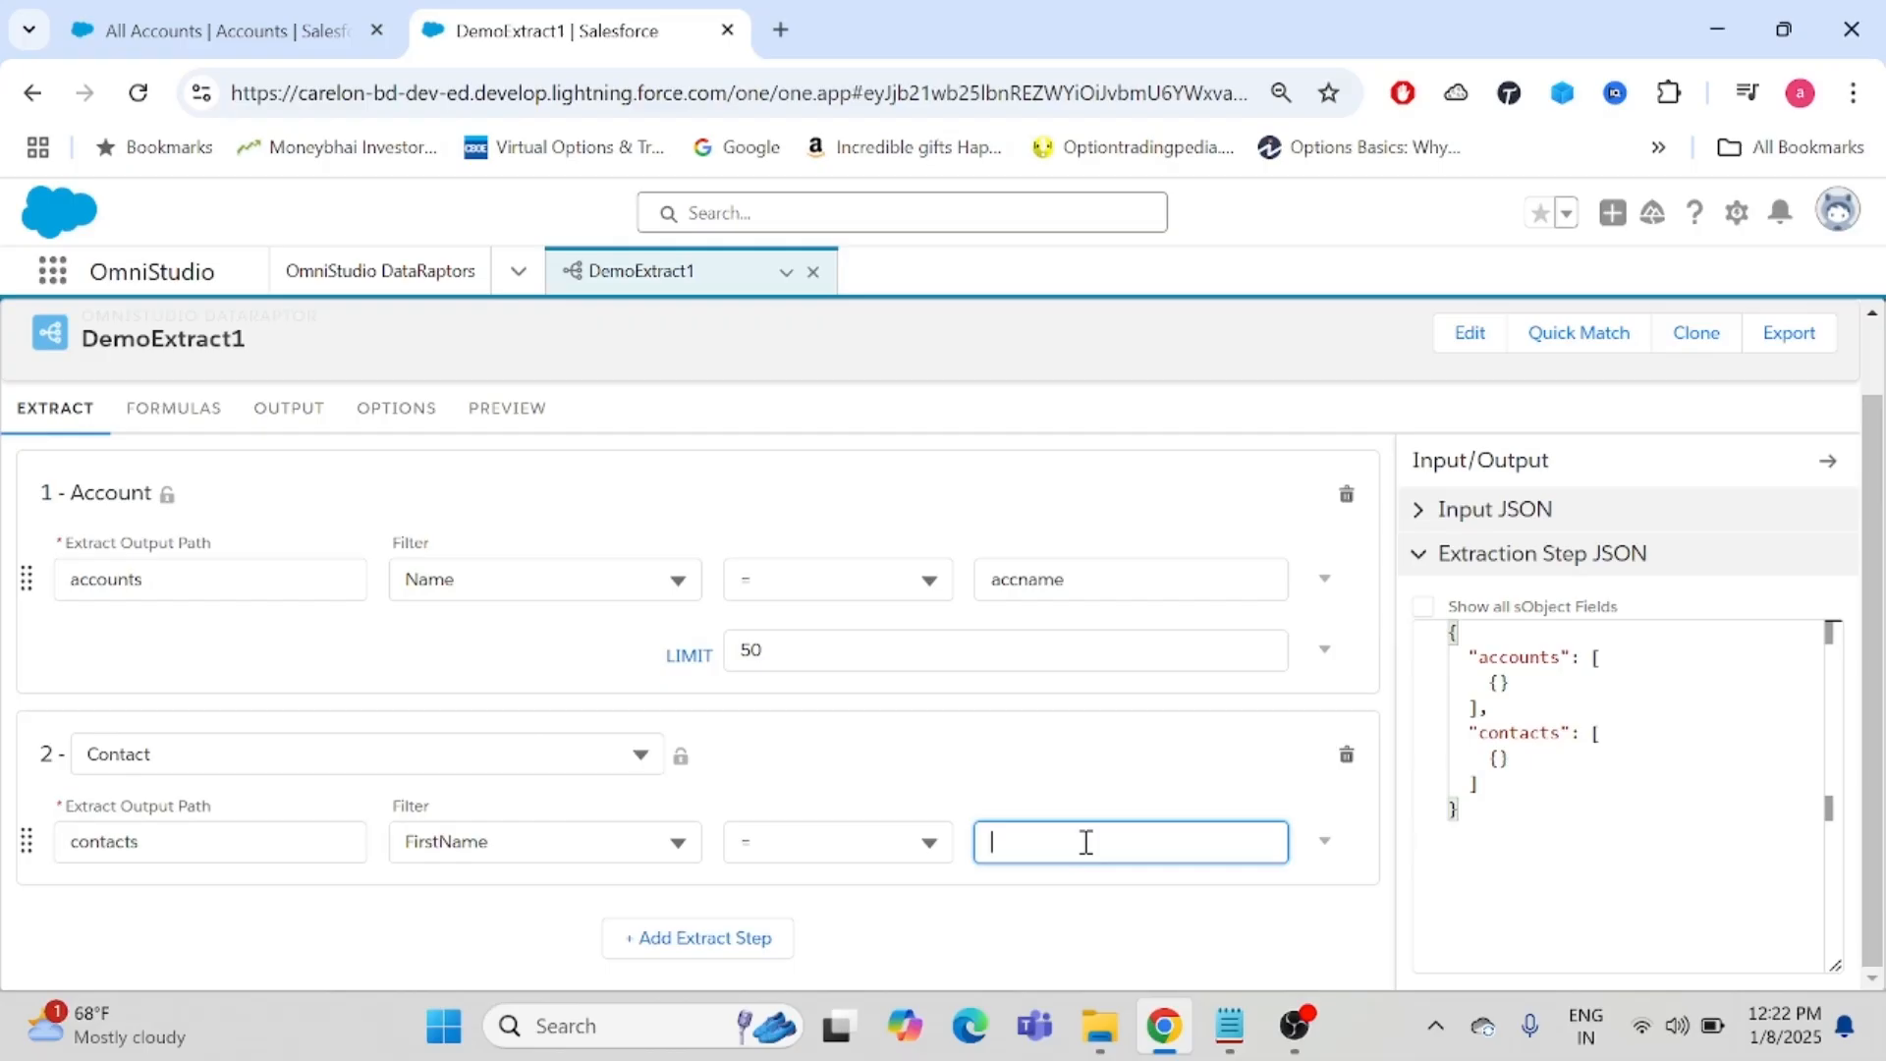
text(confirstname)
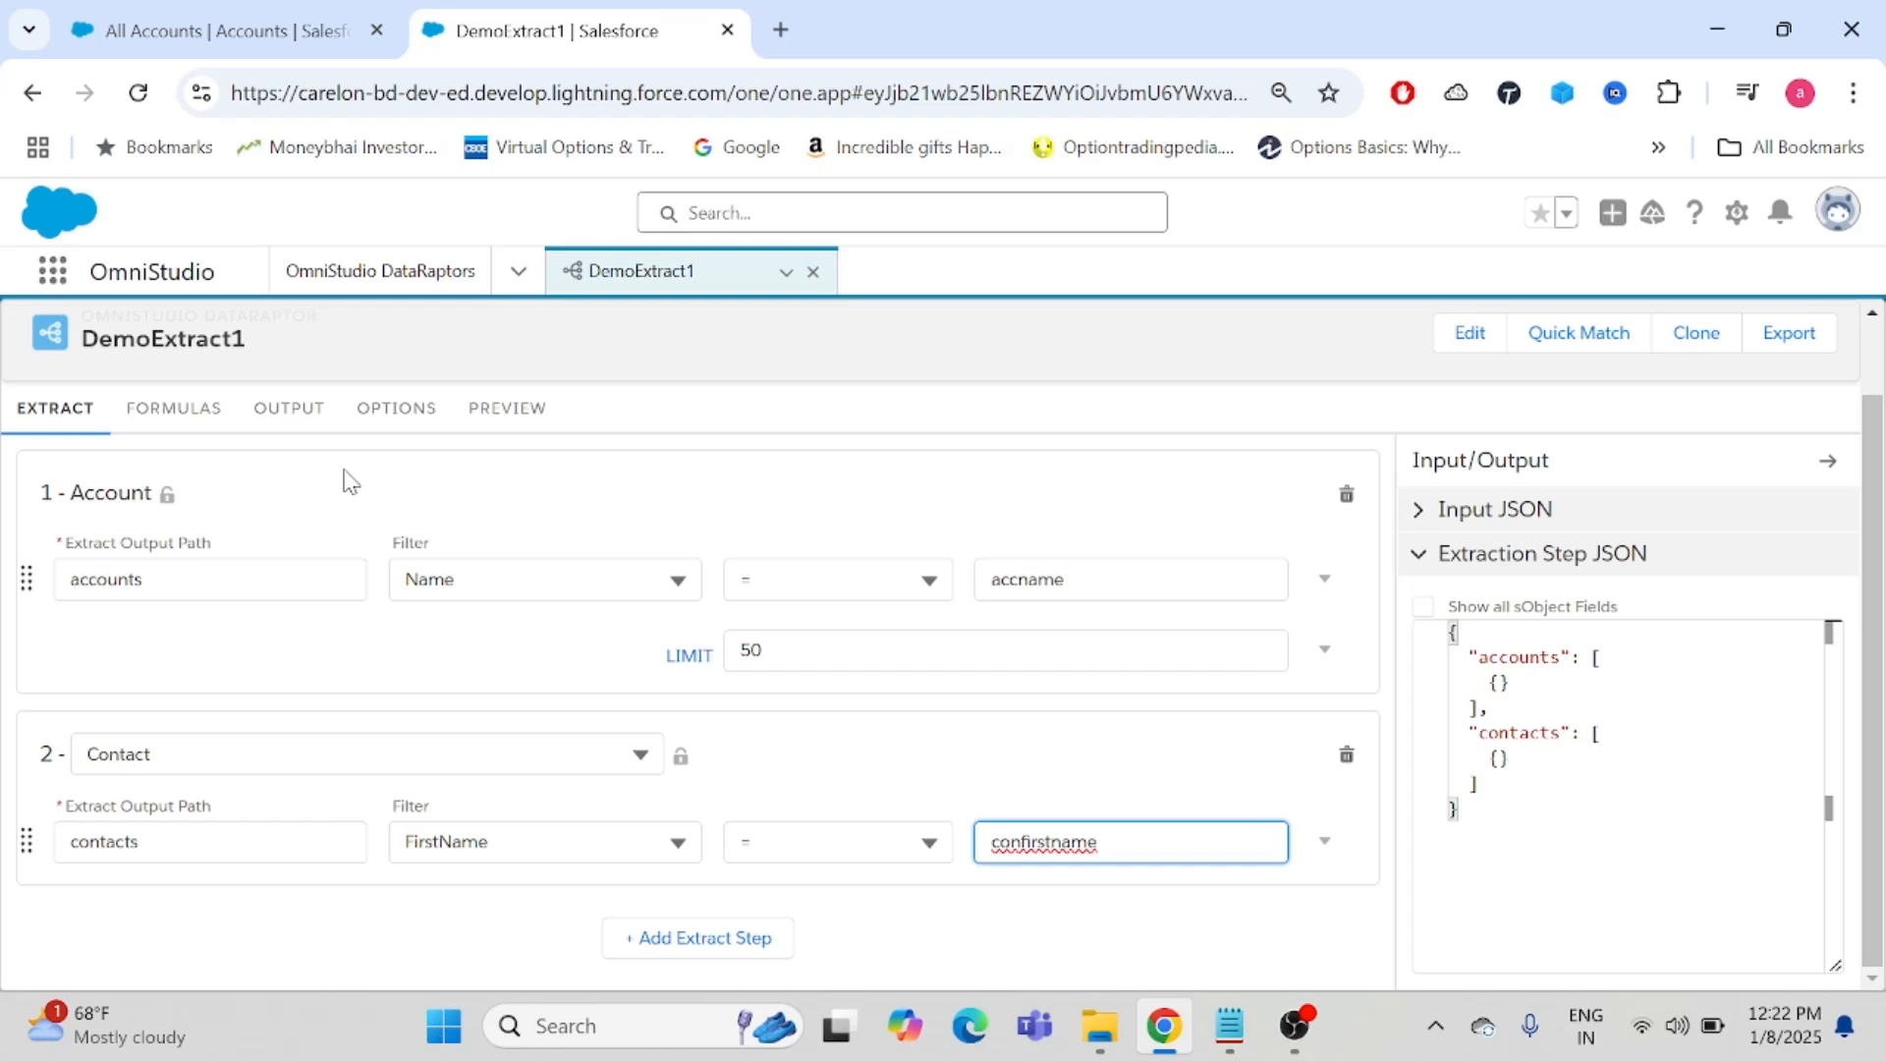
click(889, 747)
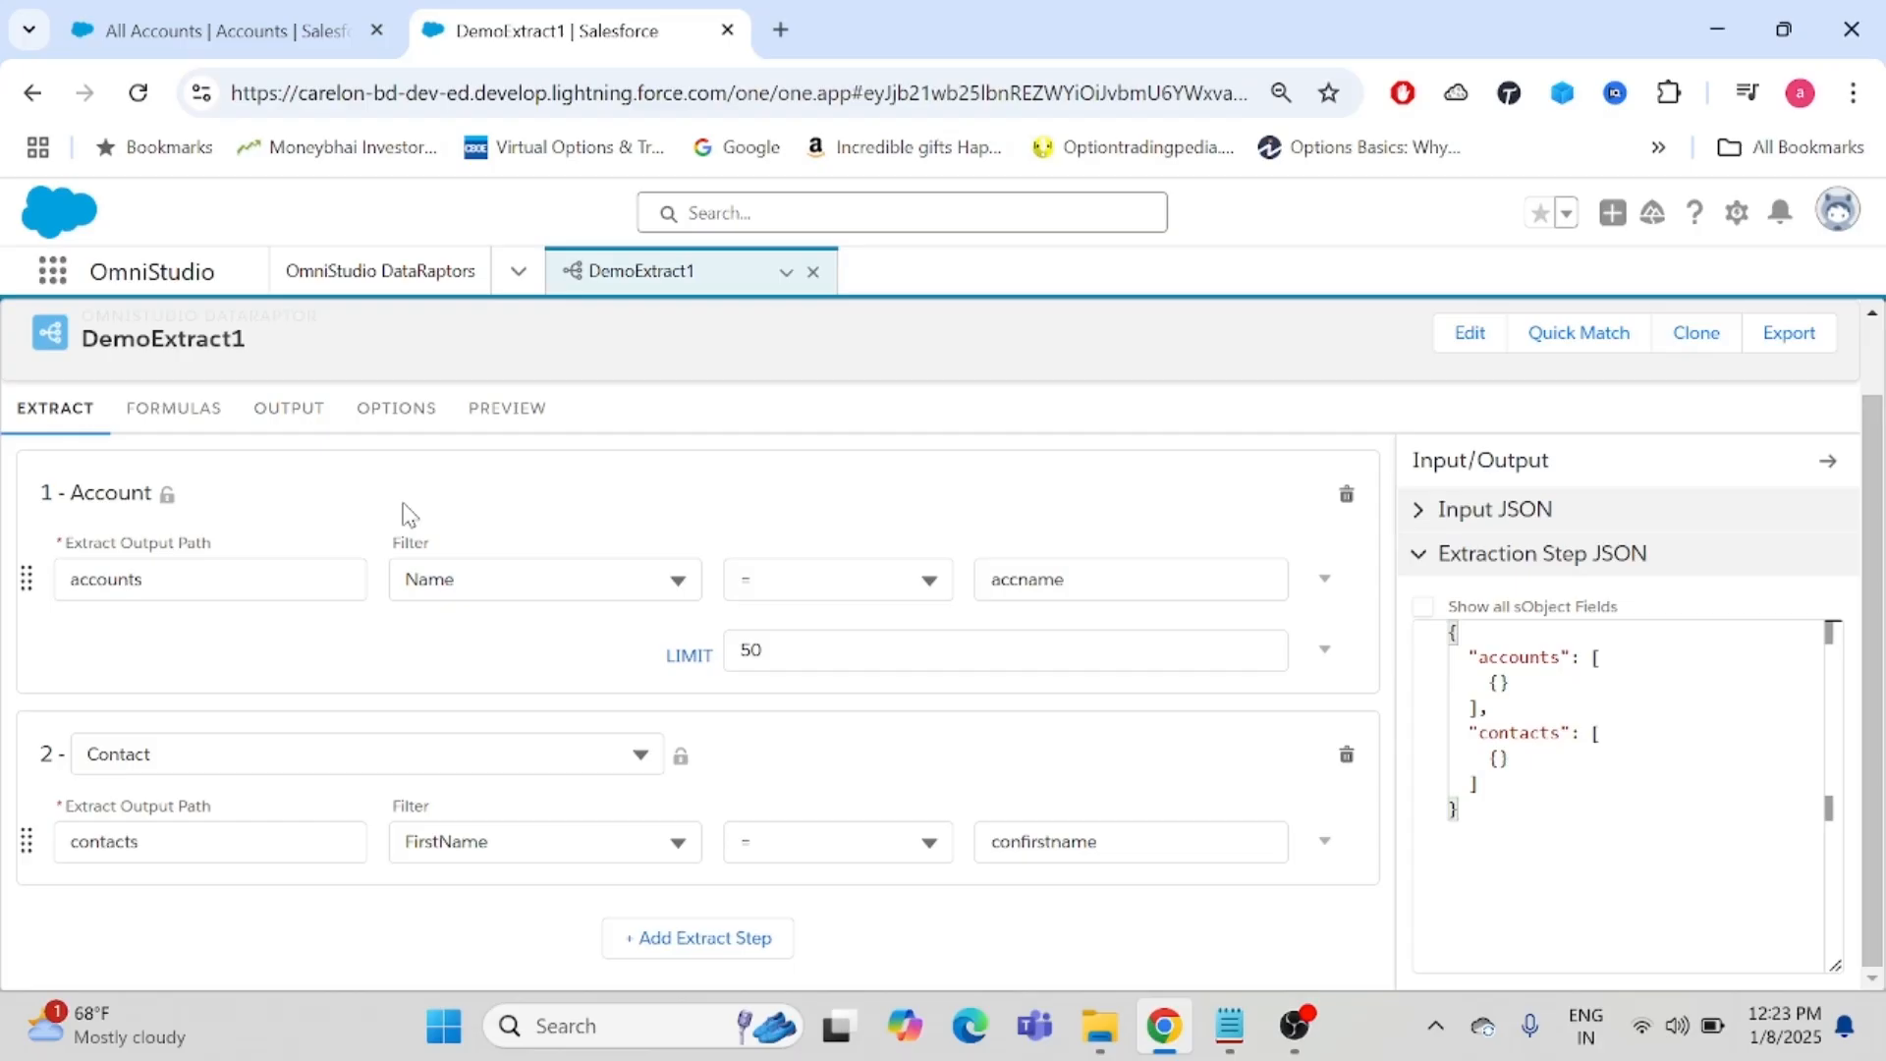
- Add an output mapping from the extract path accounts:Id to the output path accountId
click(282, 409)
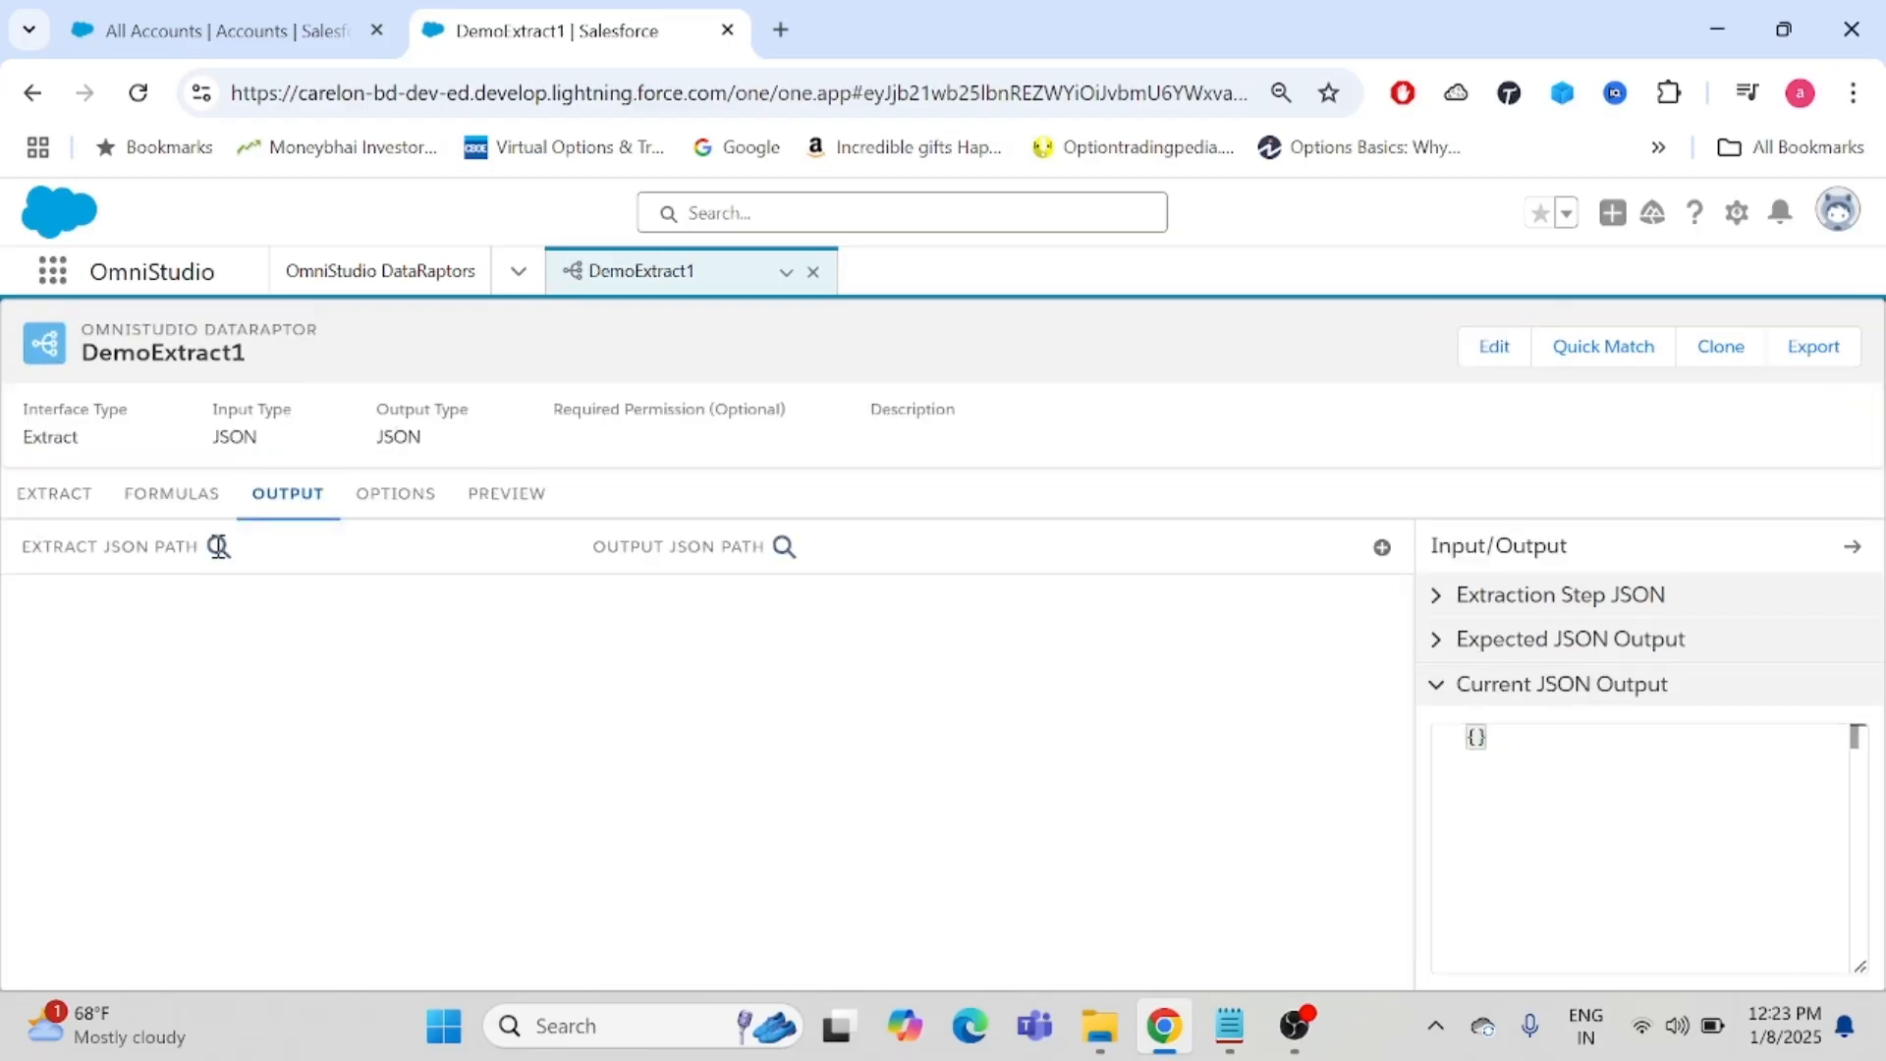
click(1382, 548)
click(197, 601)
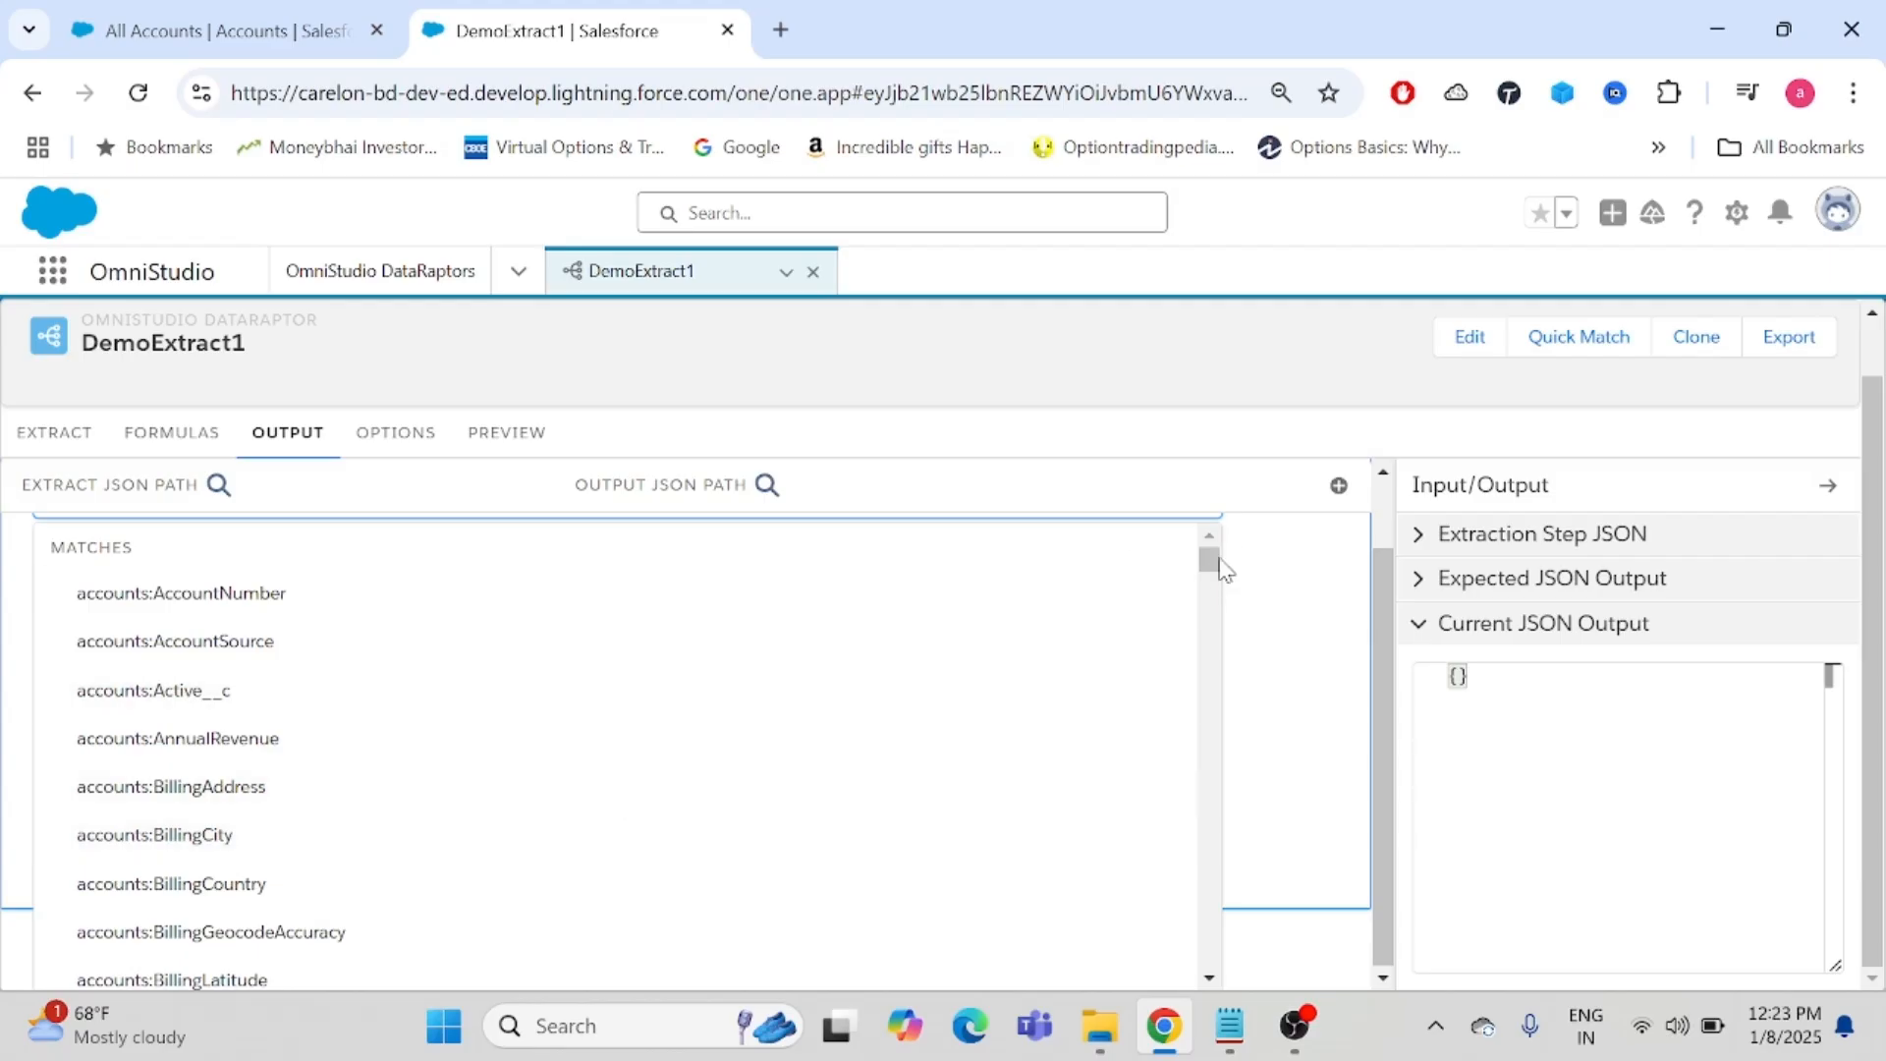
drag(1212, 577, 1218, 619)
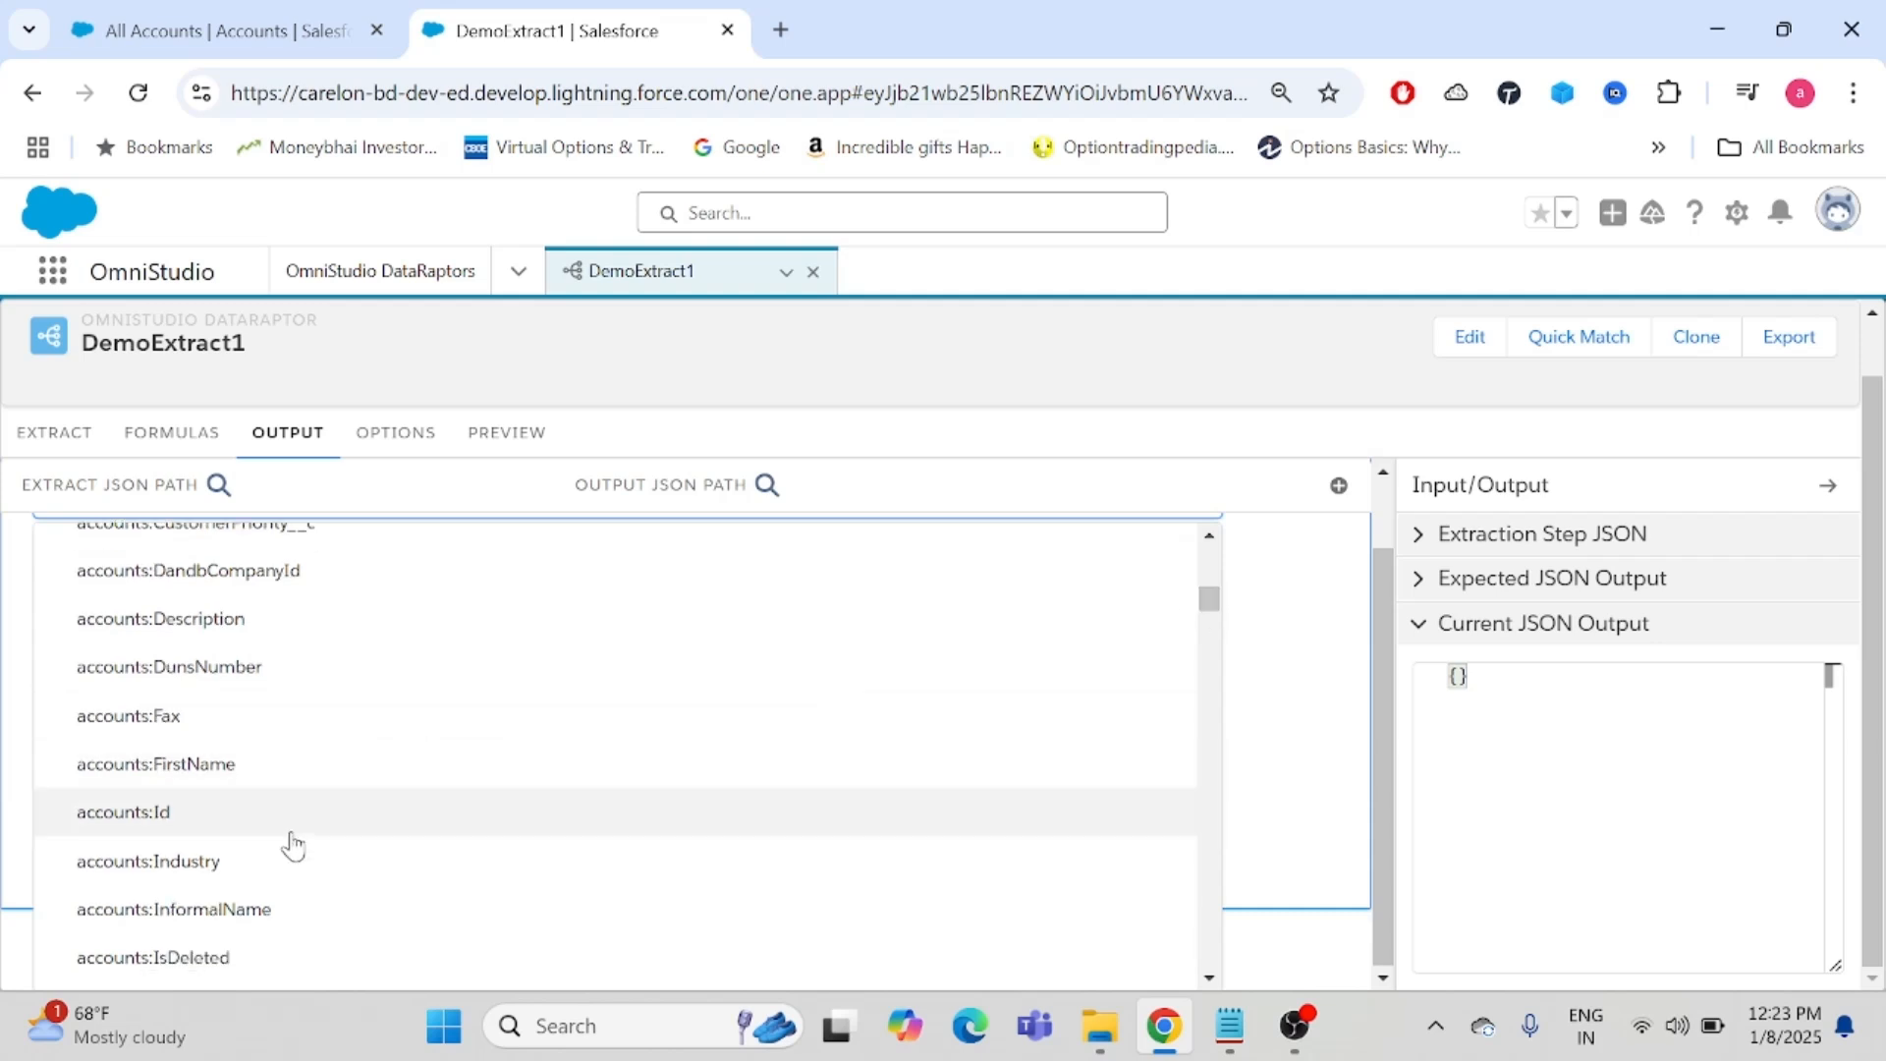
click(292, 836)
click(198, 668)
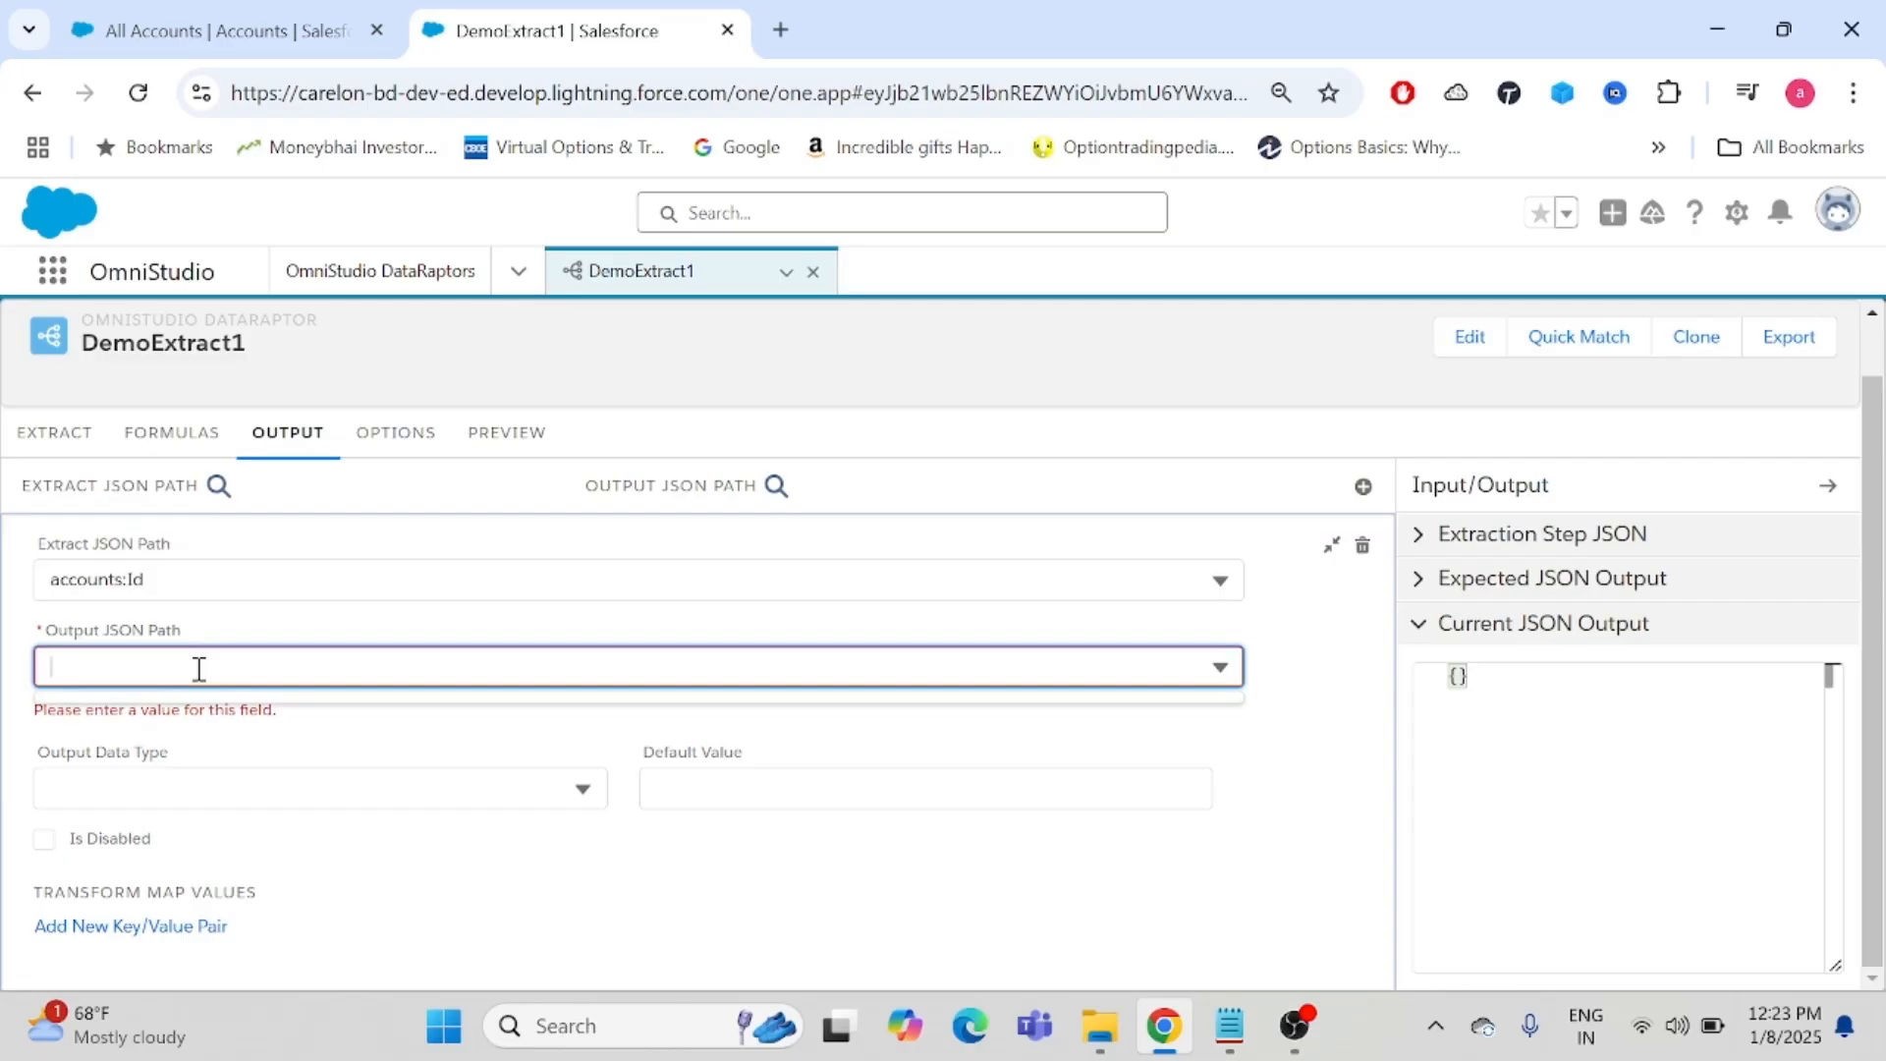
text(accountId)
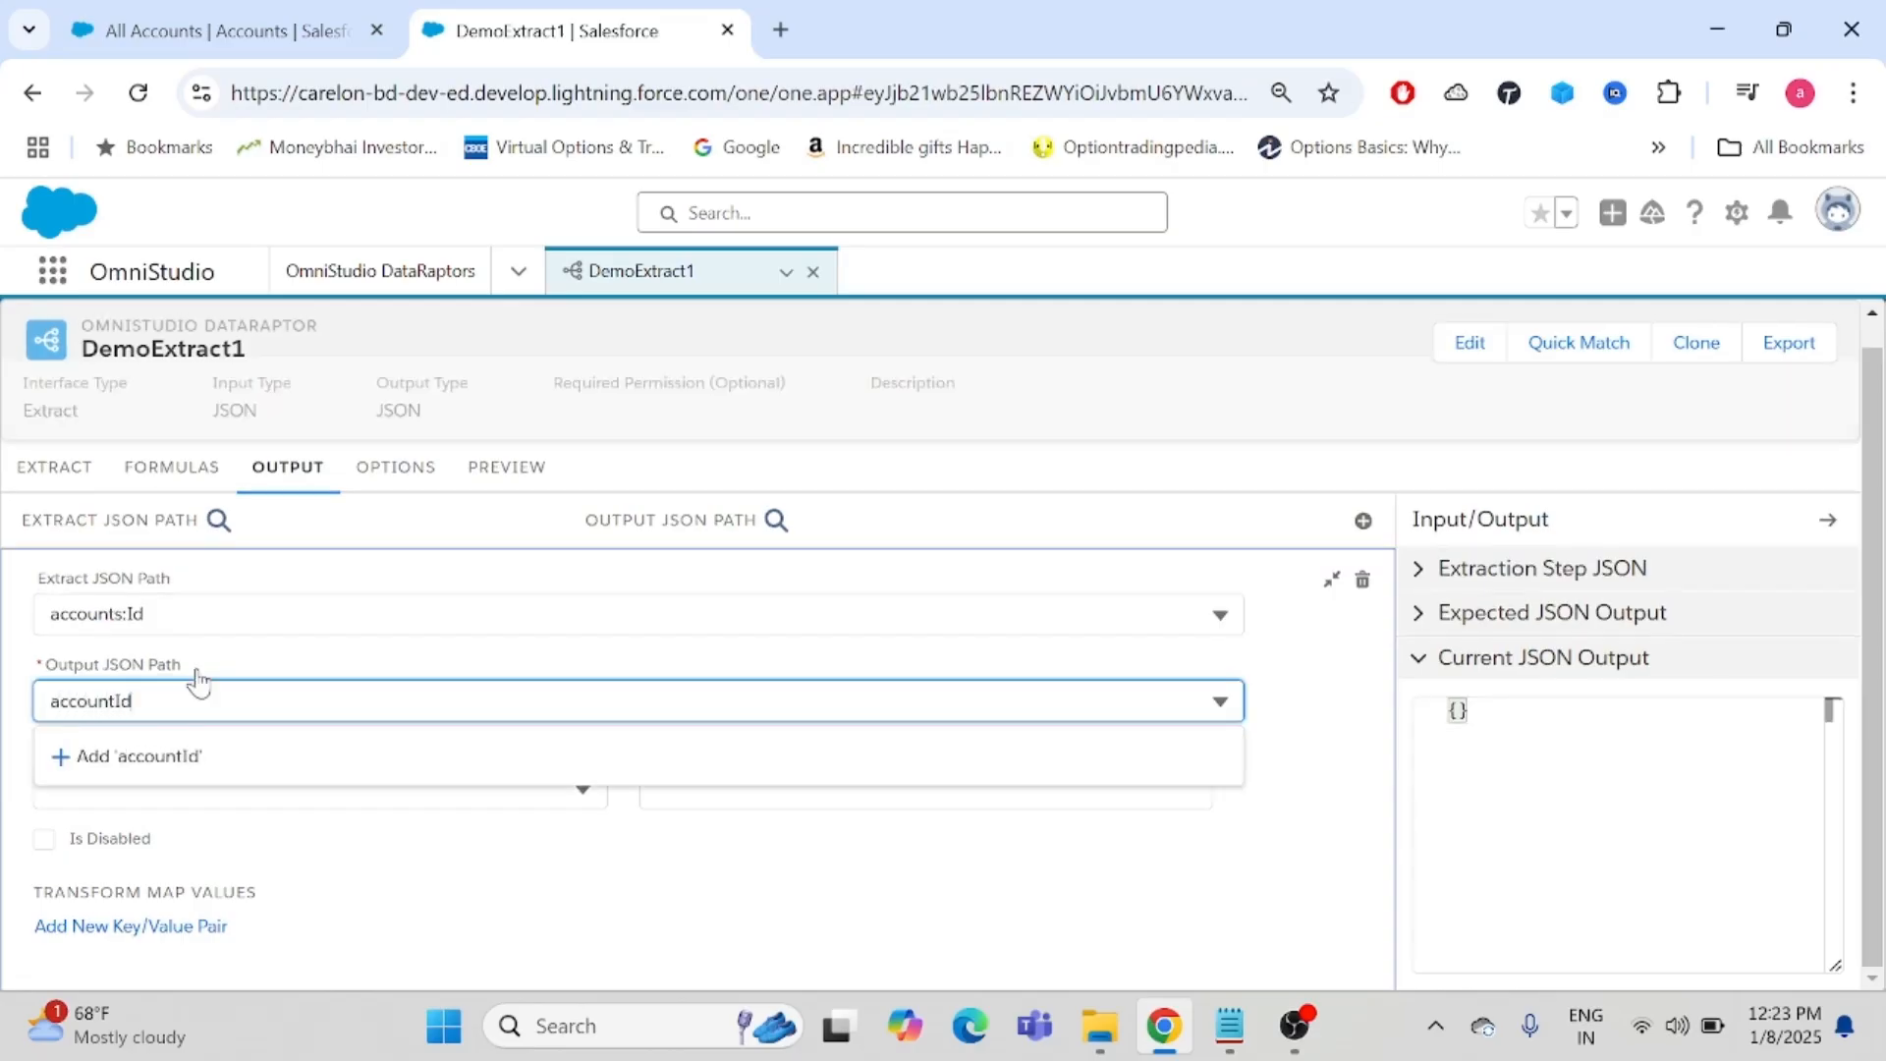
click(318, 648)
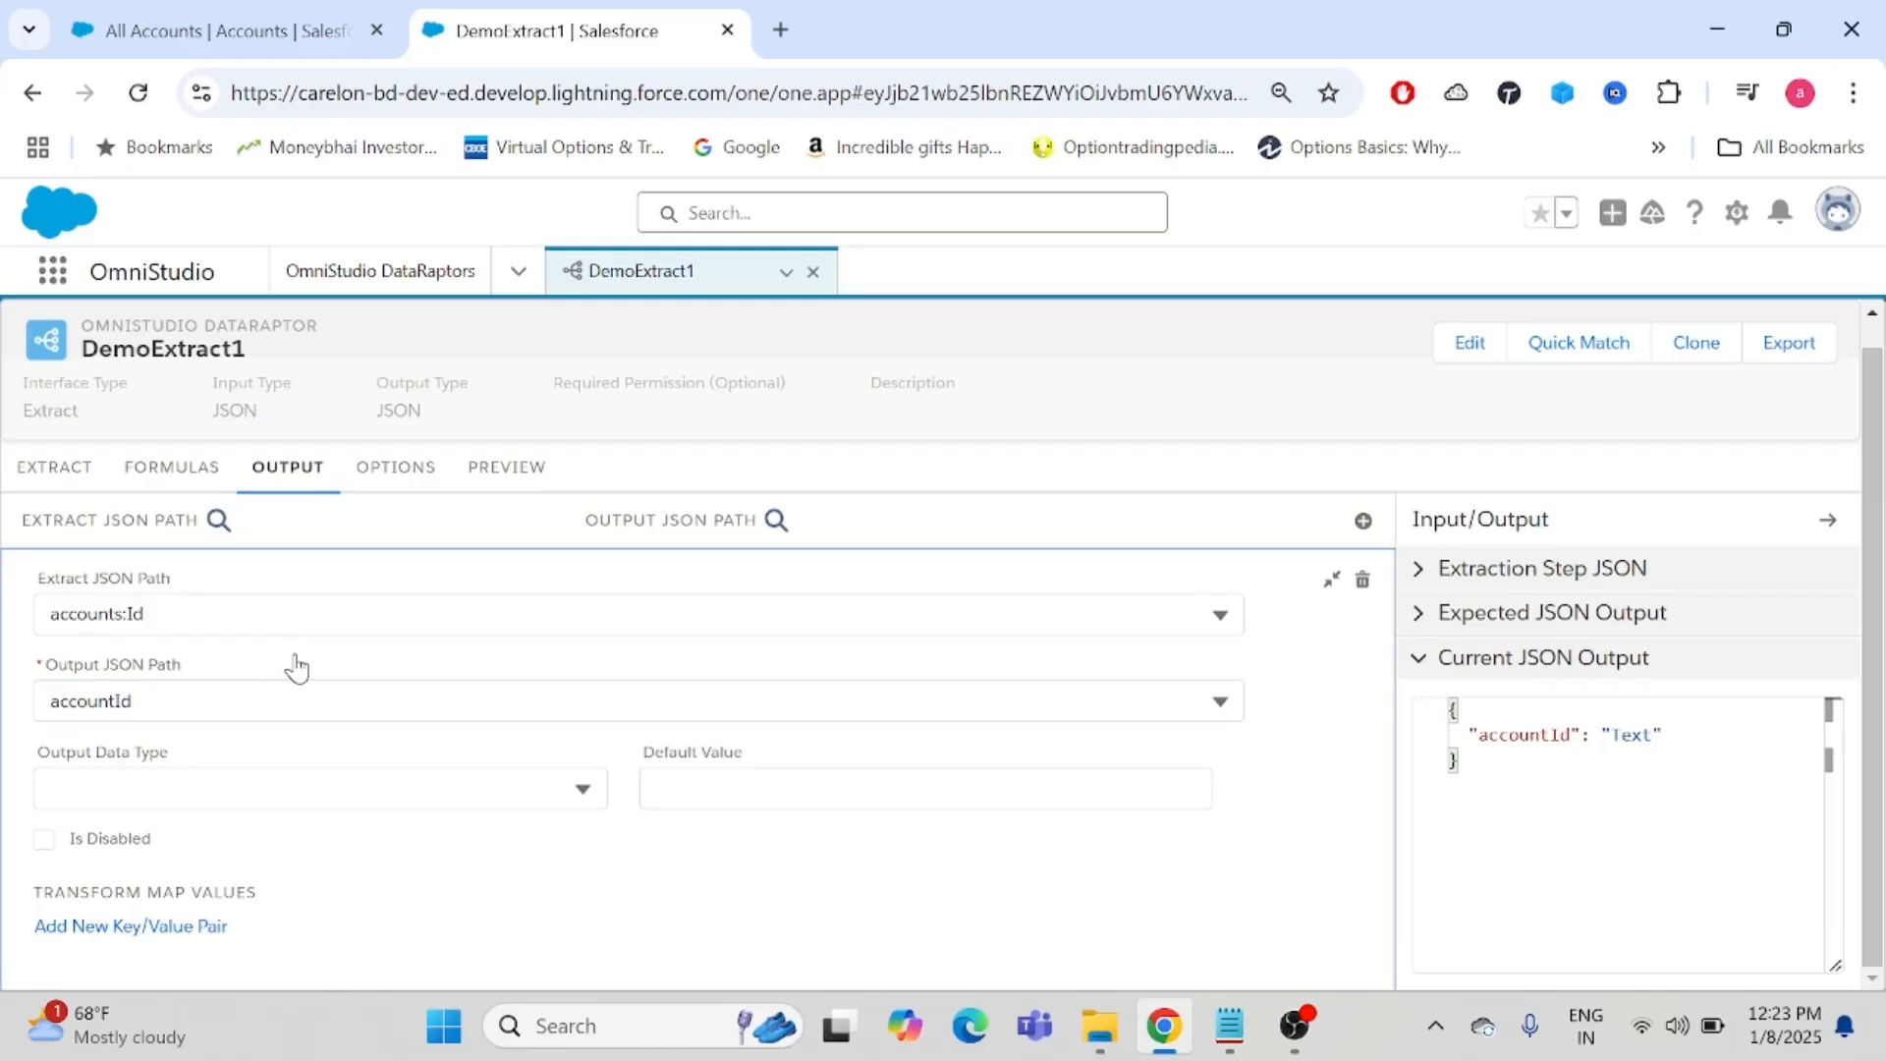
- Nest the Id mapping's output path under the accounts node as accounts:accountId
click(50, 709)
text(accounts:)
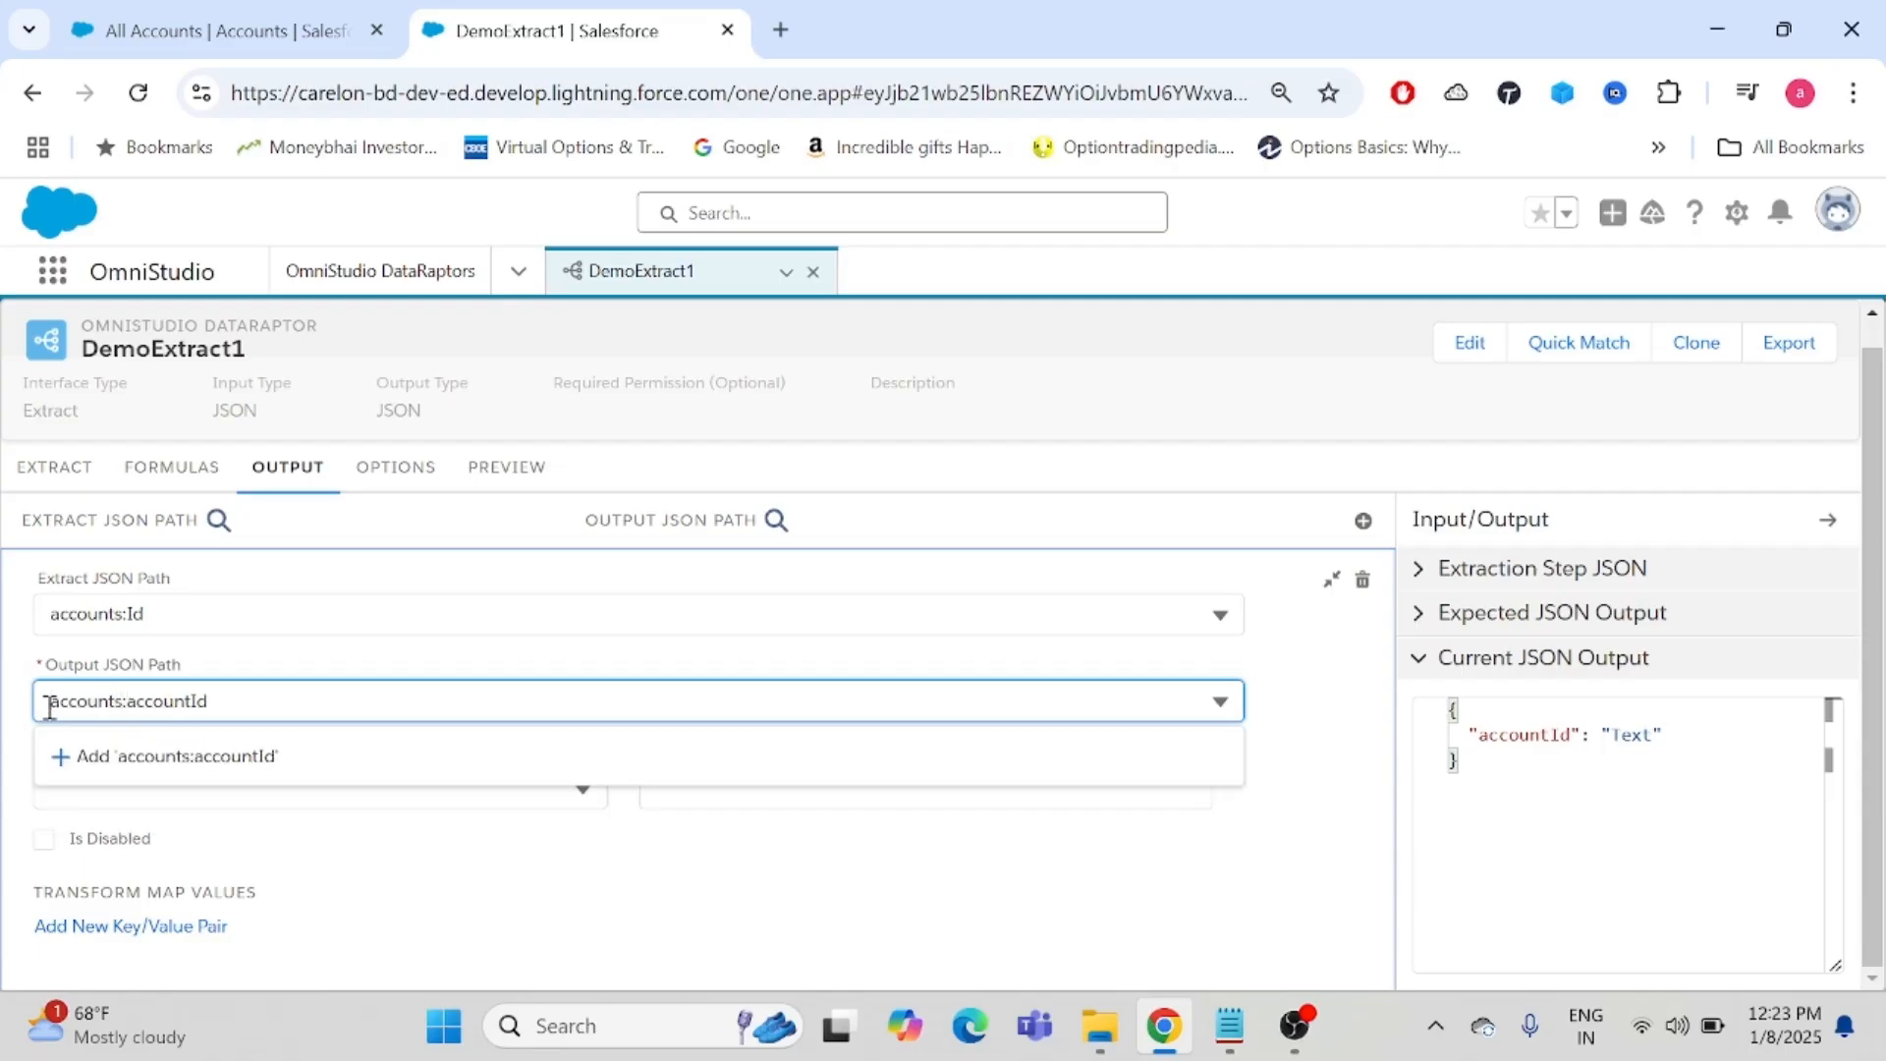
click(356, 658)
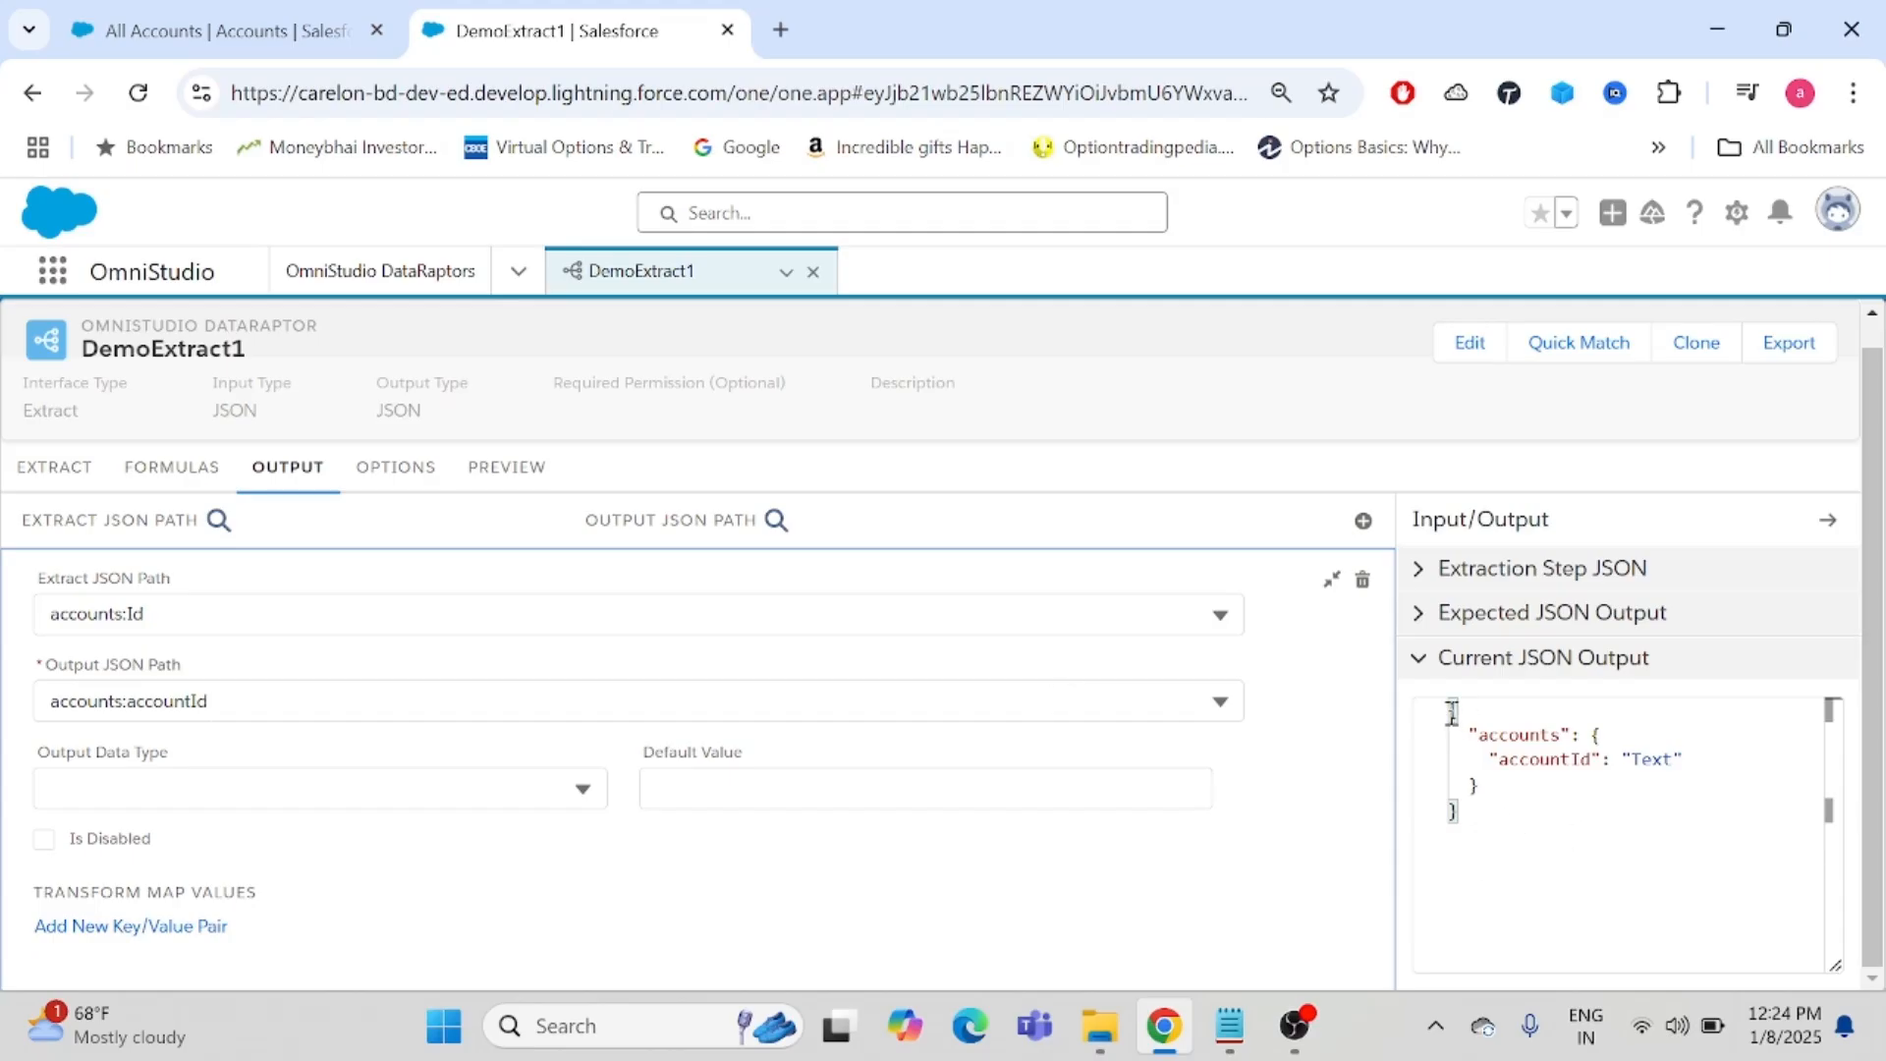
- Set the output data type of the accounts:Id mapping to String and collapse the mapping
click(472, 787)
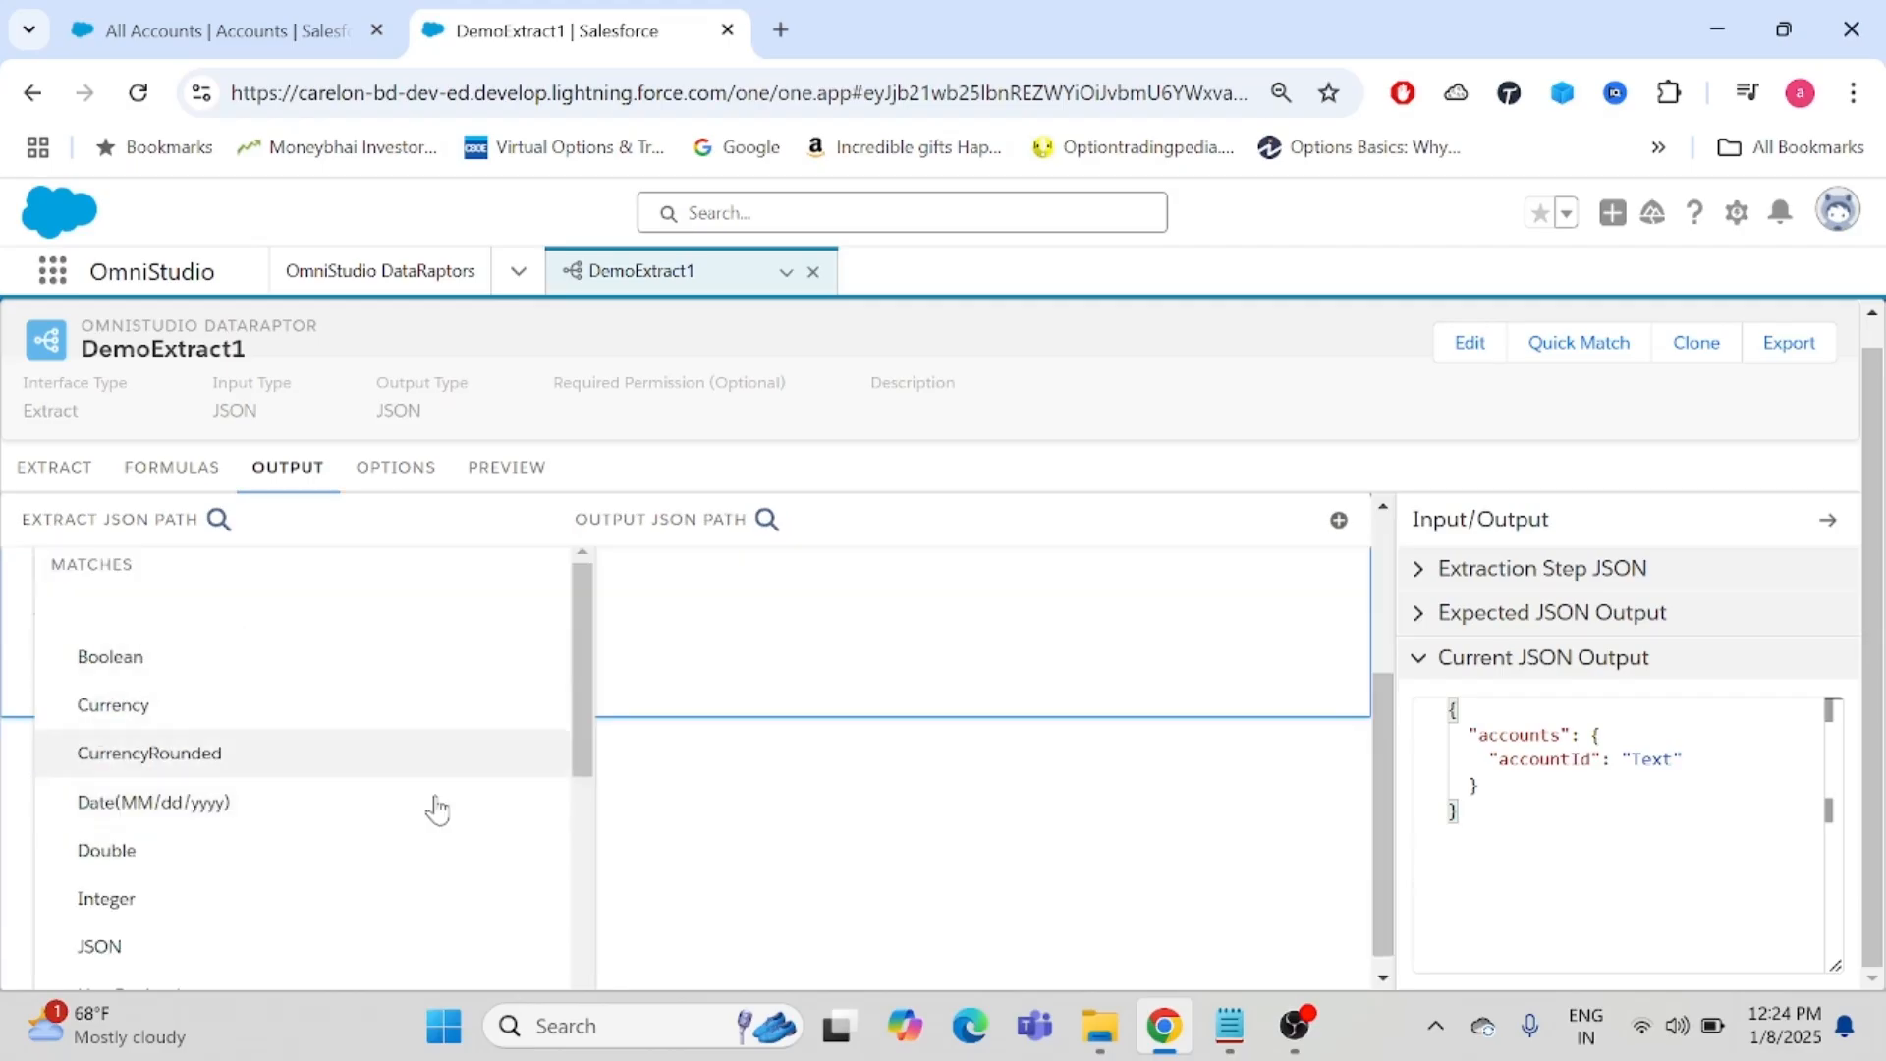
drag(576, 634, 560, 905)
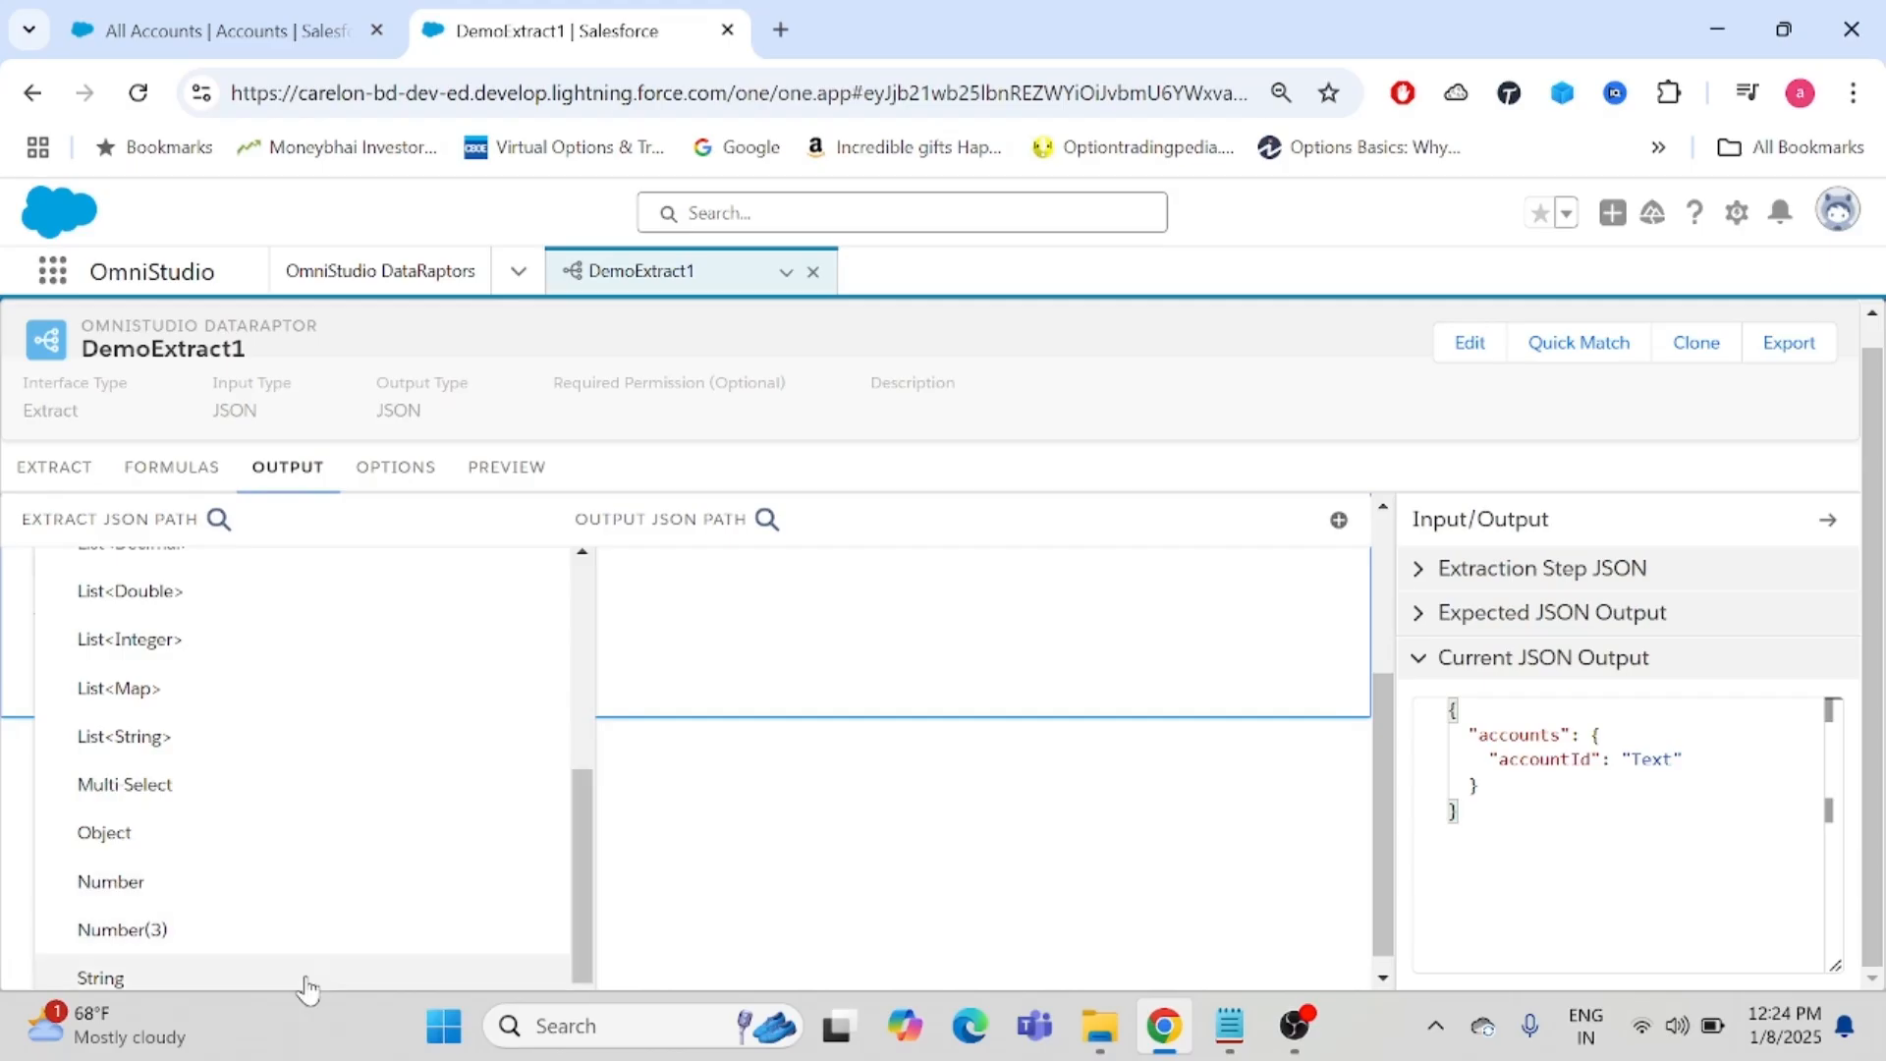
click(308, 978)
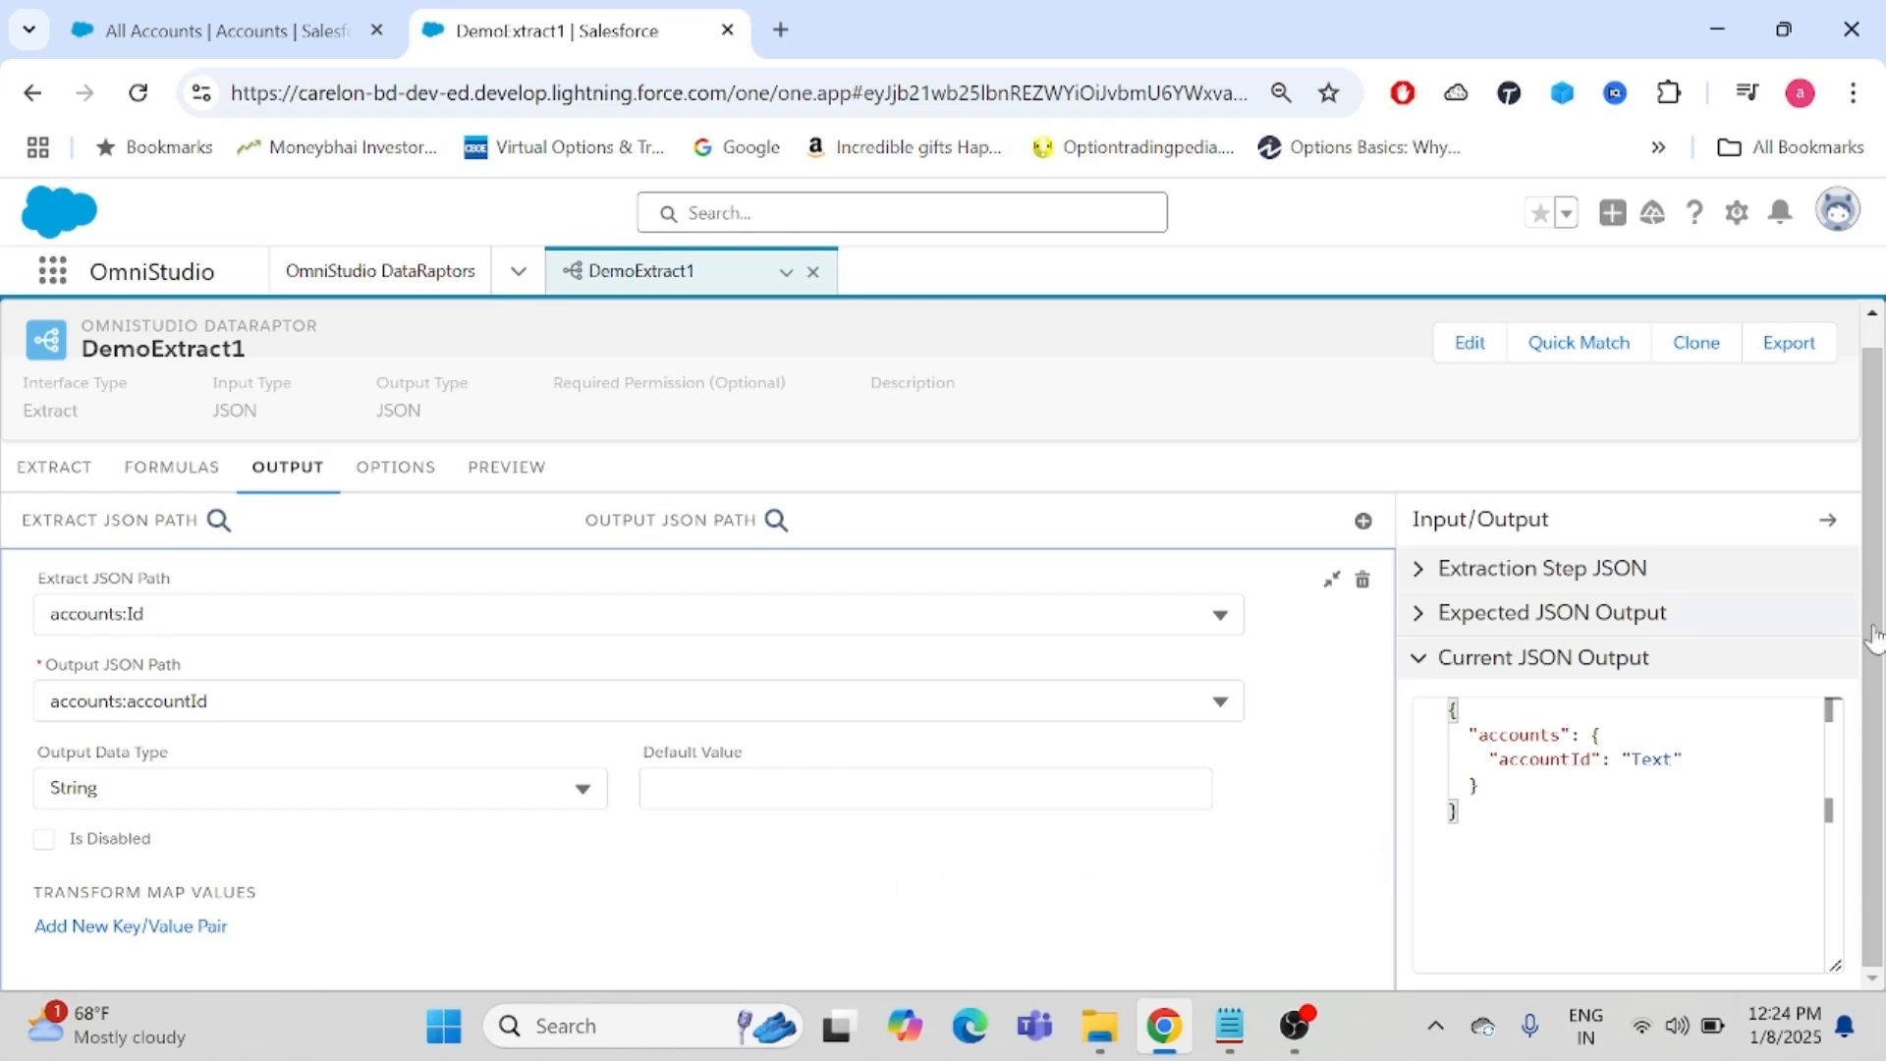
click(1332, 580)
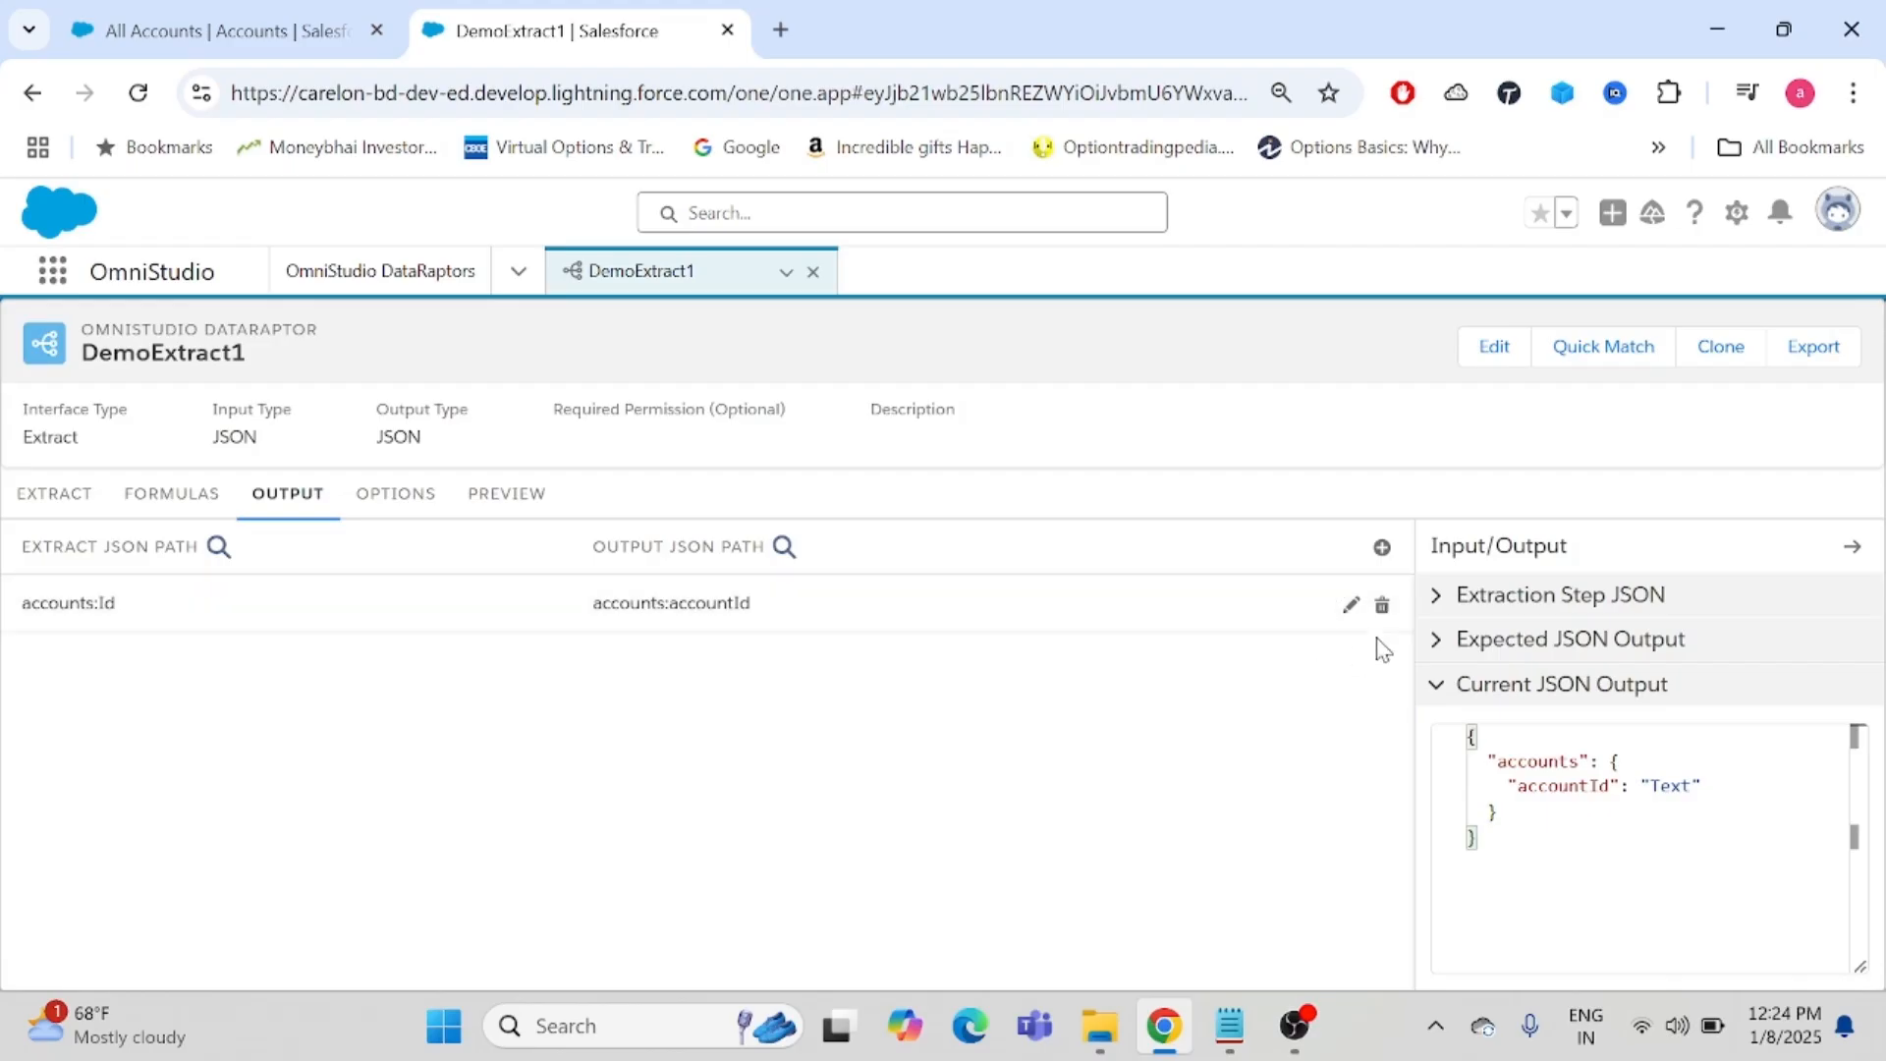
- Add a second output mapping from the extract path accounts:Name to the output path accounts:accname
click(1381, 547)
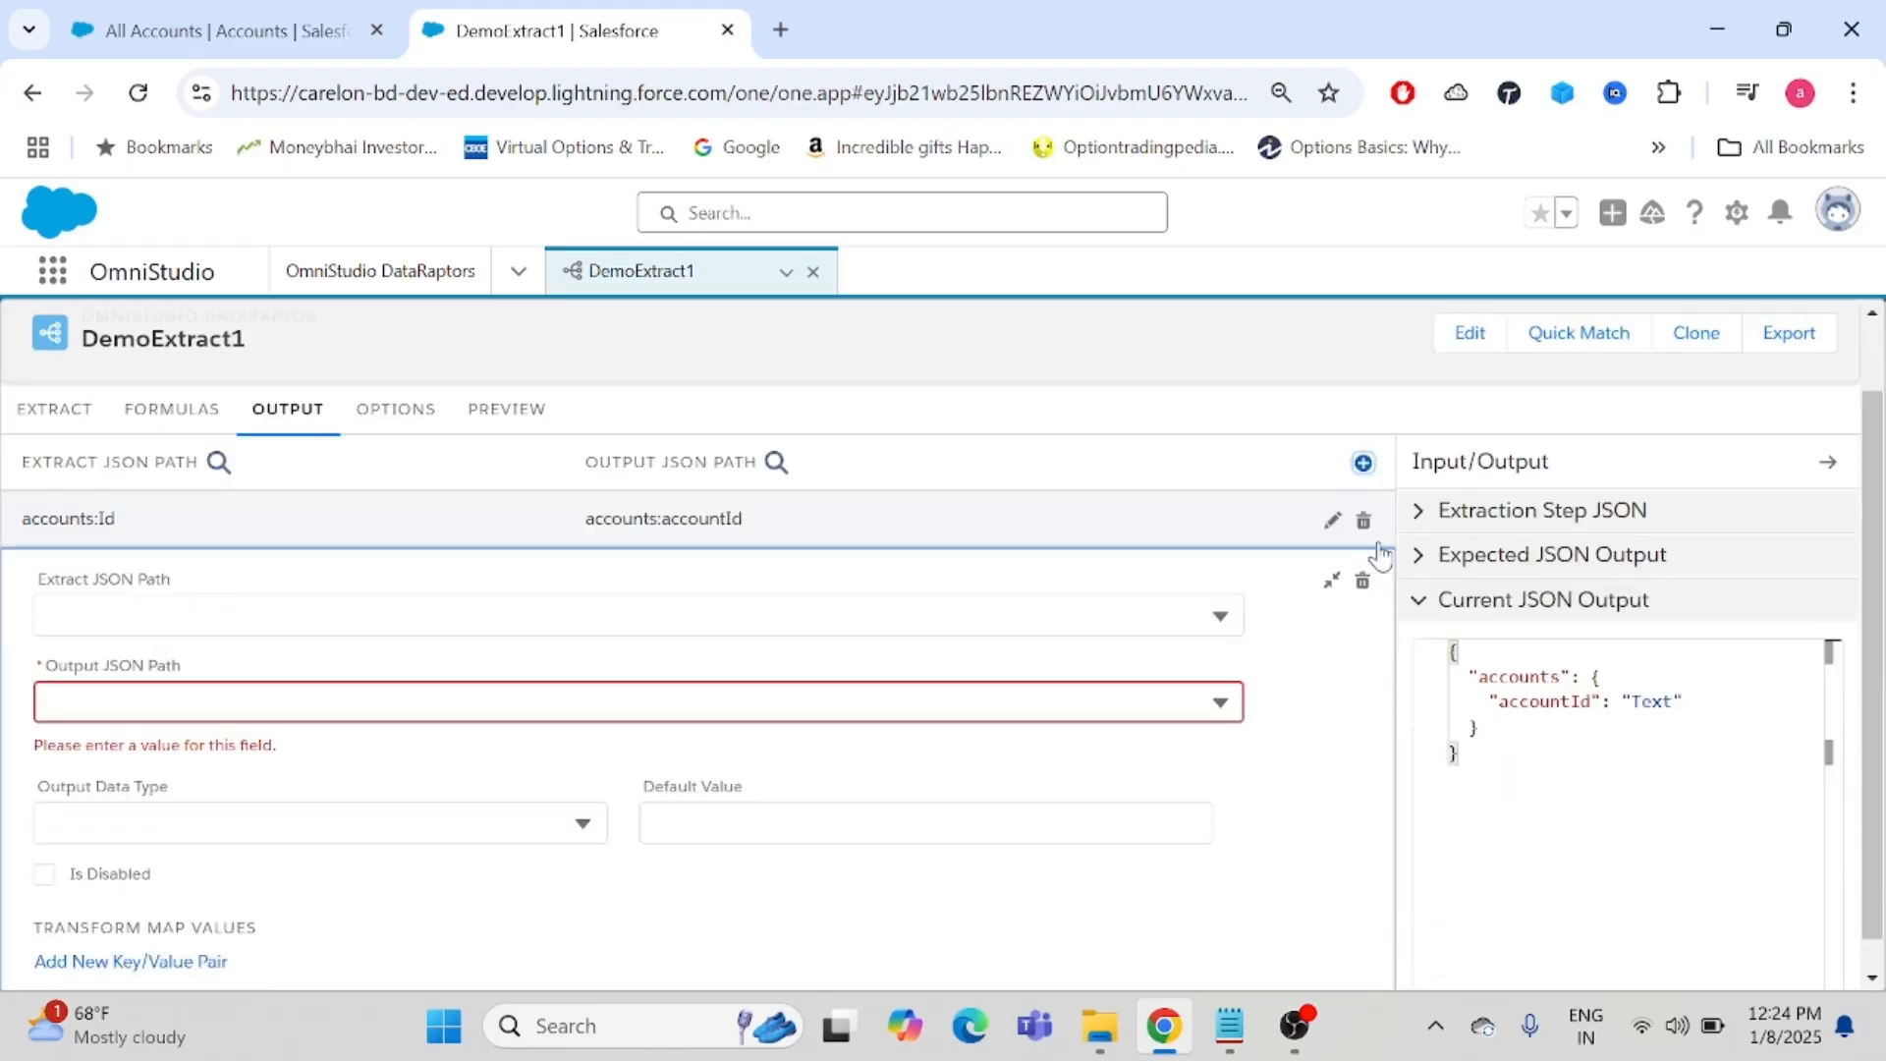
click(87, 632)
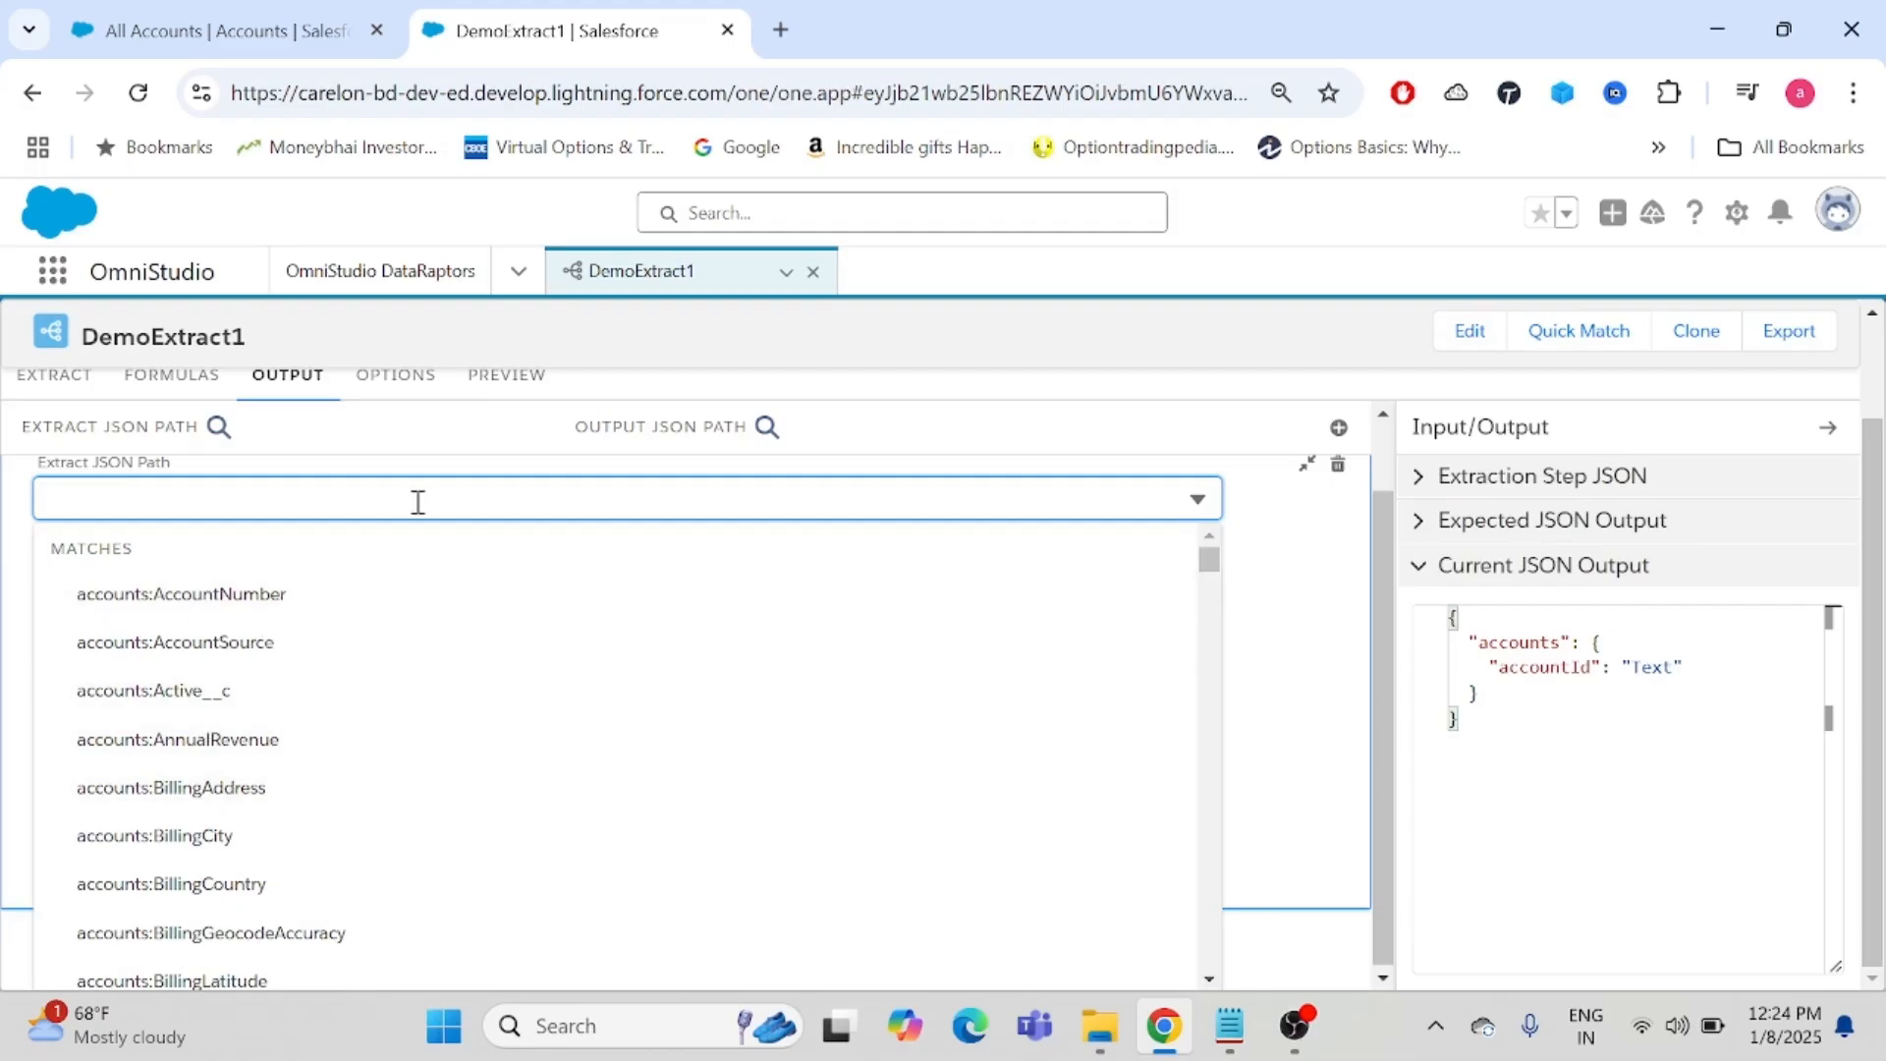
text(name)
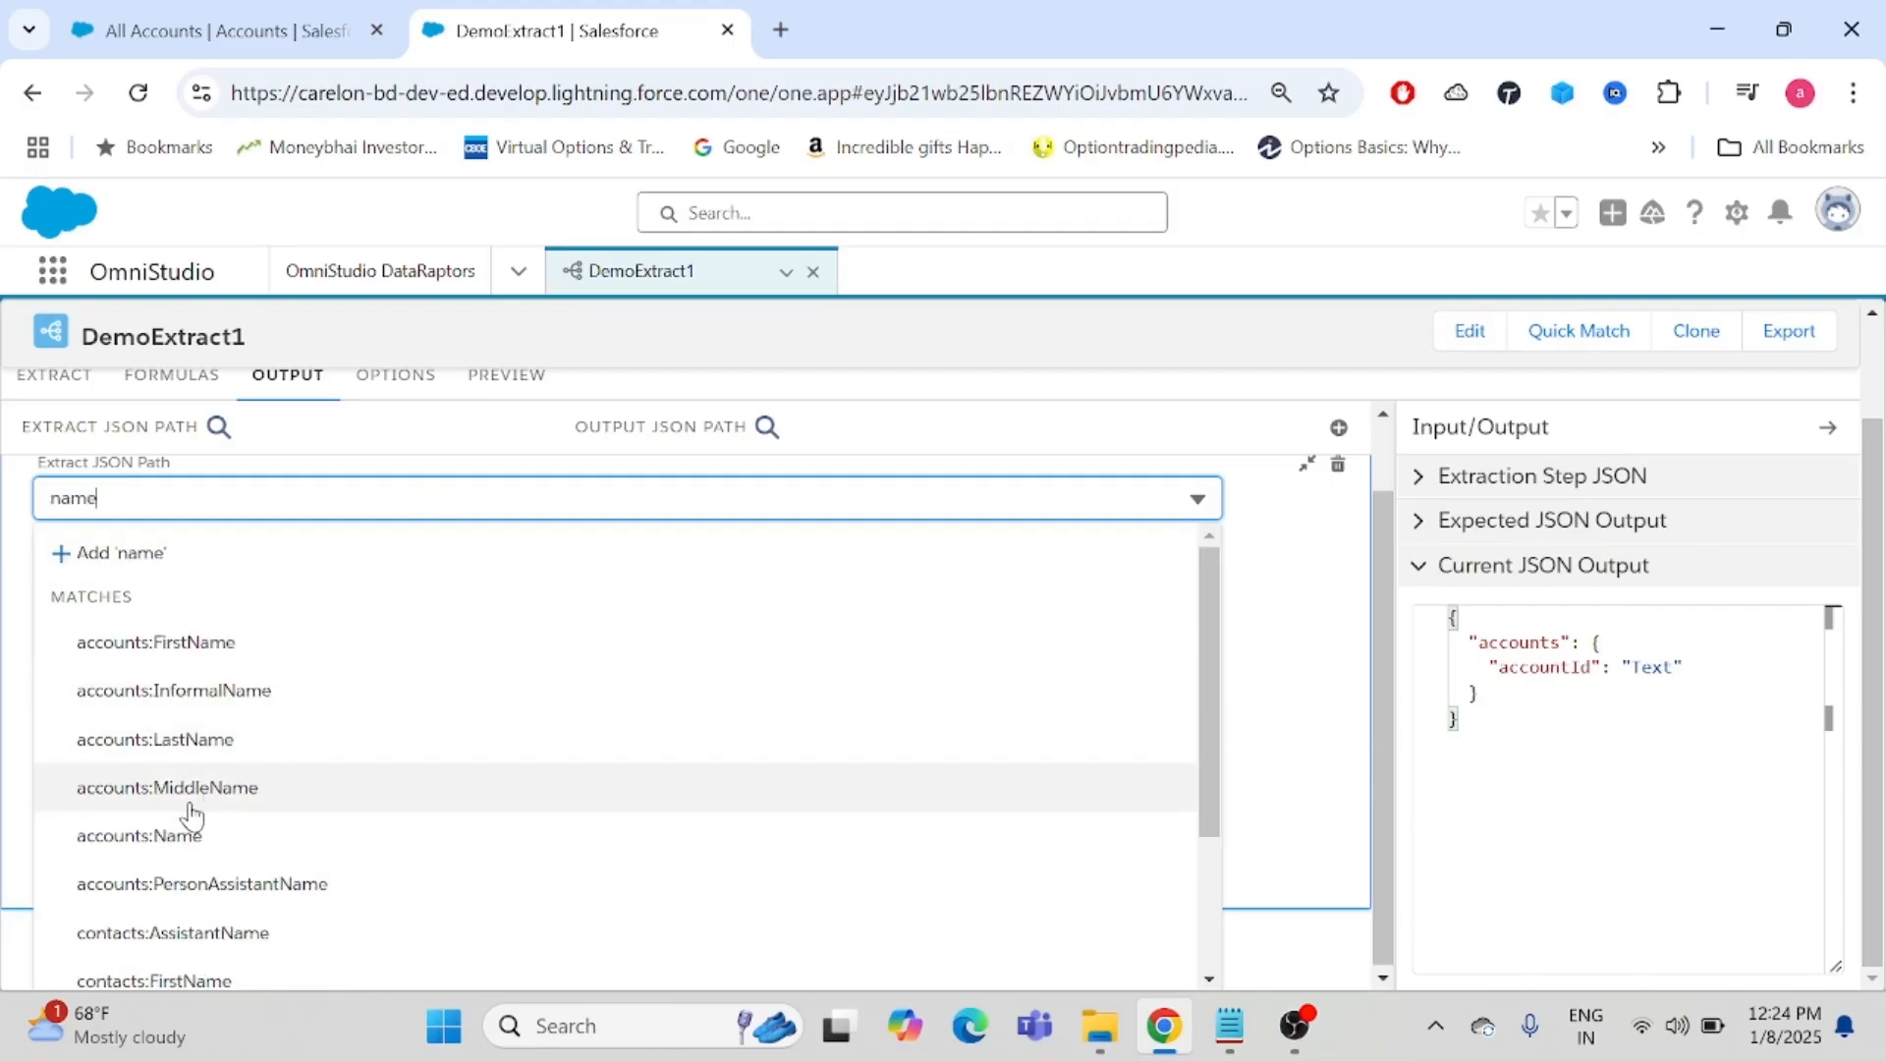
click(143, 837)
click(130, 661)
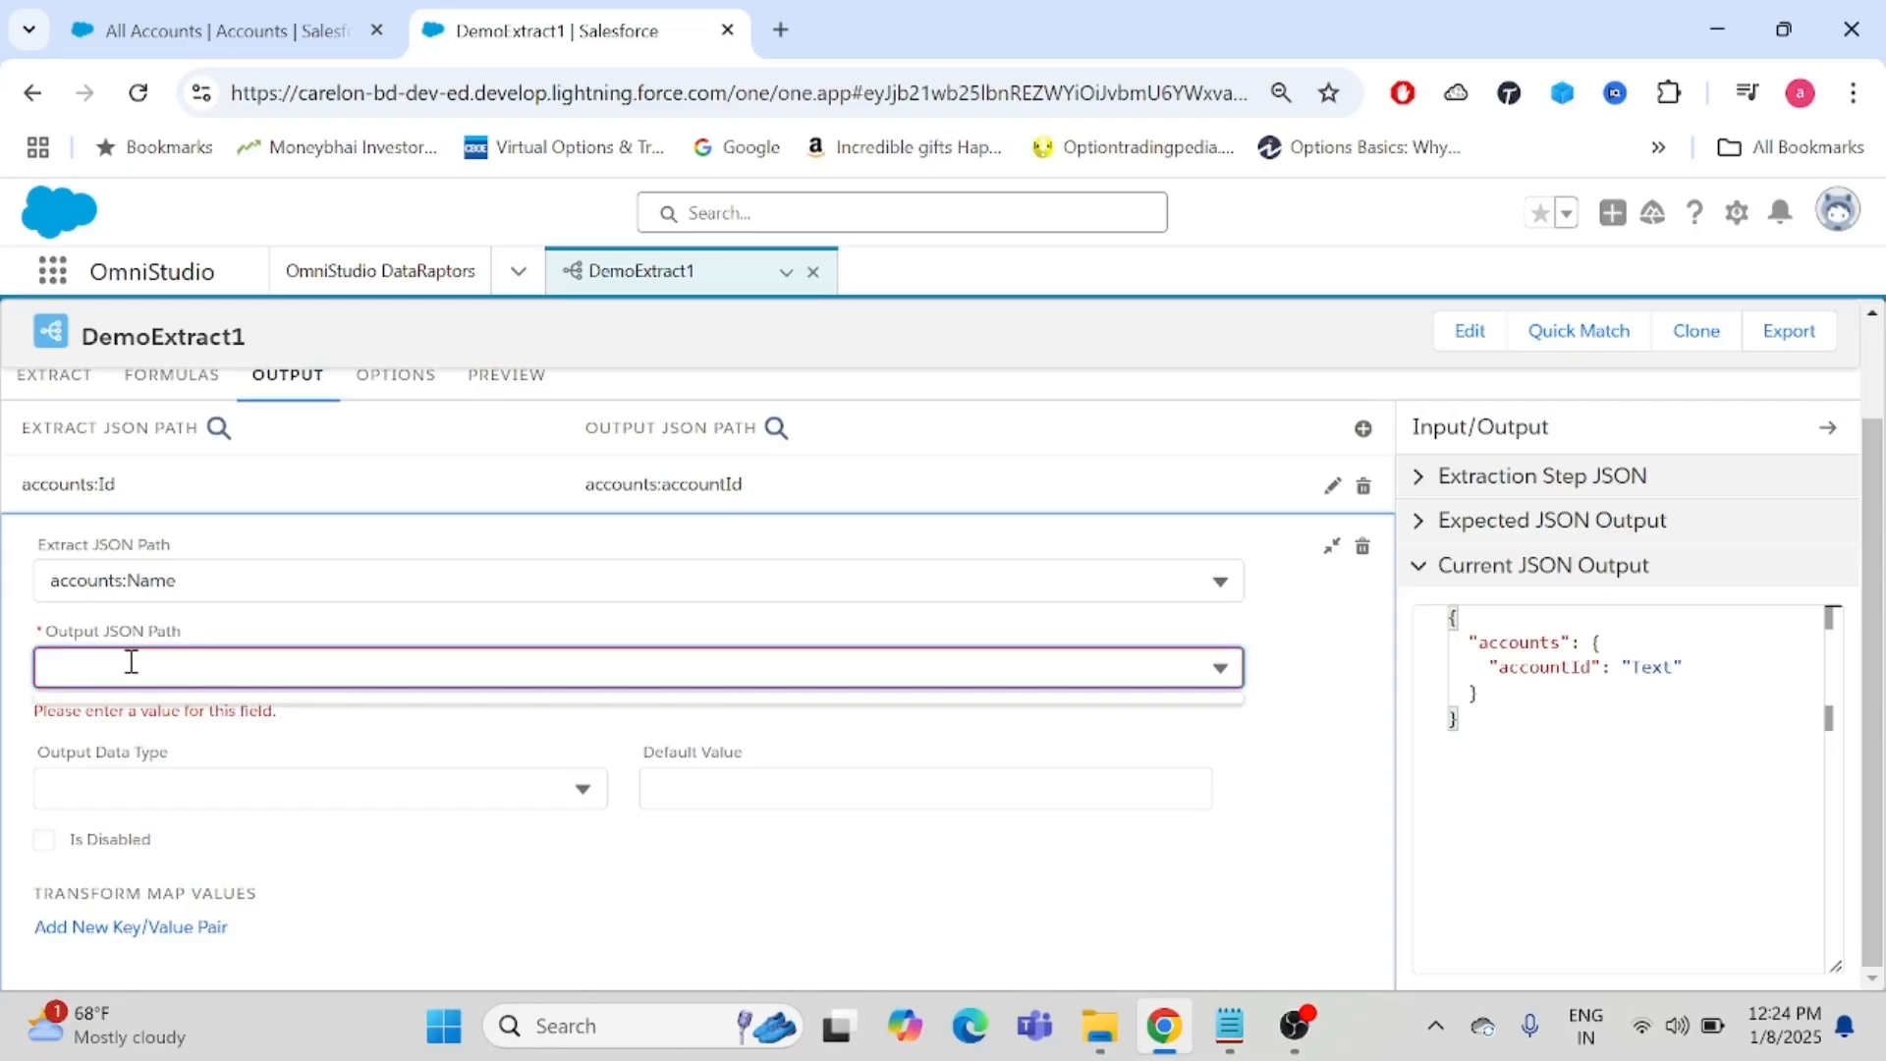
text(accounts)
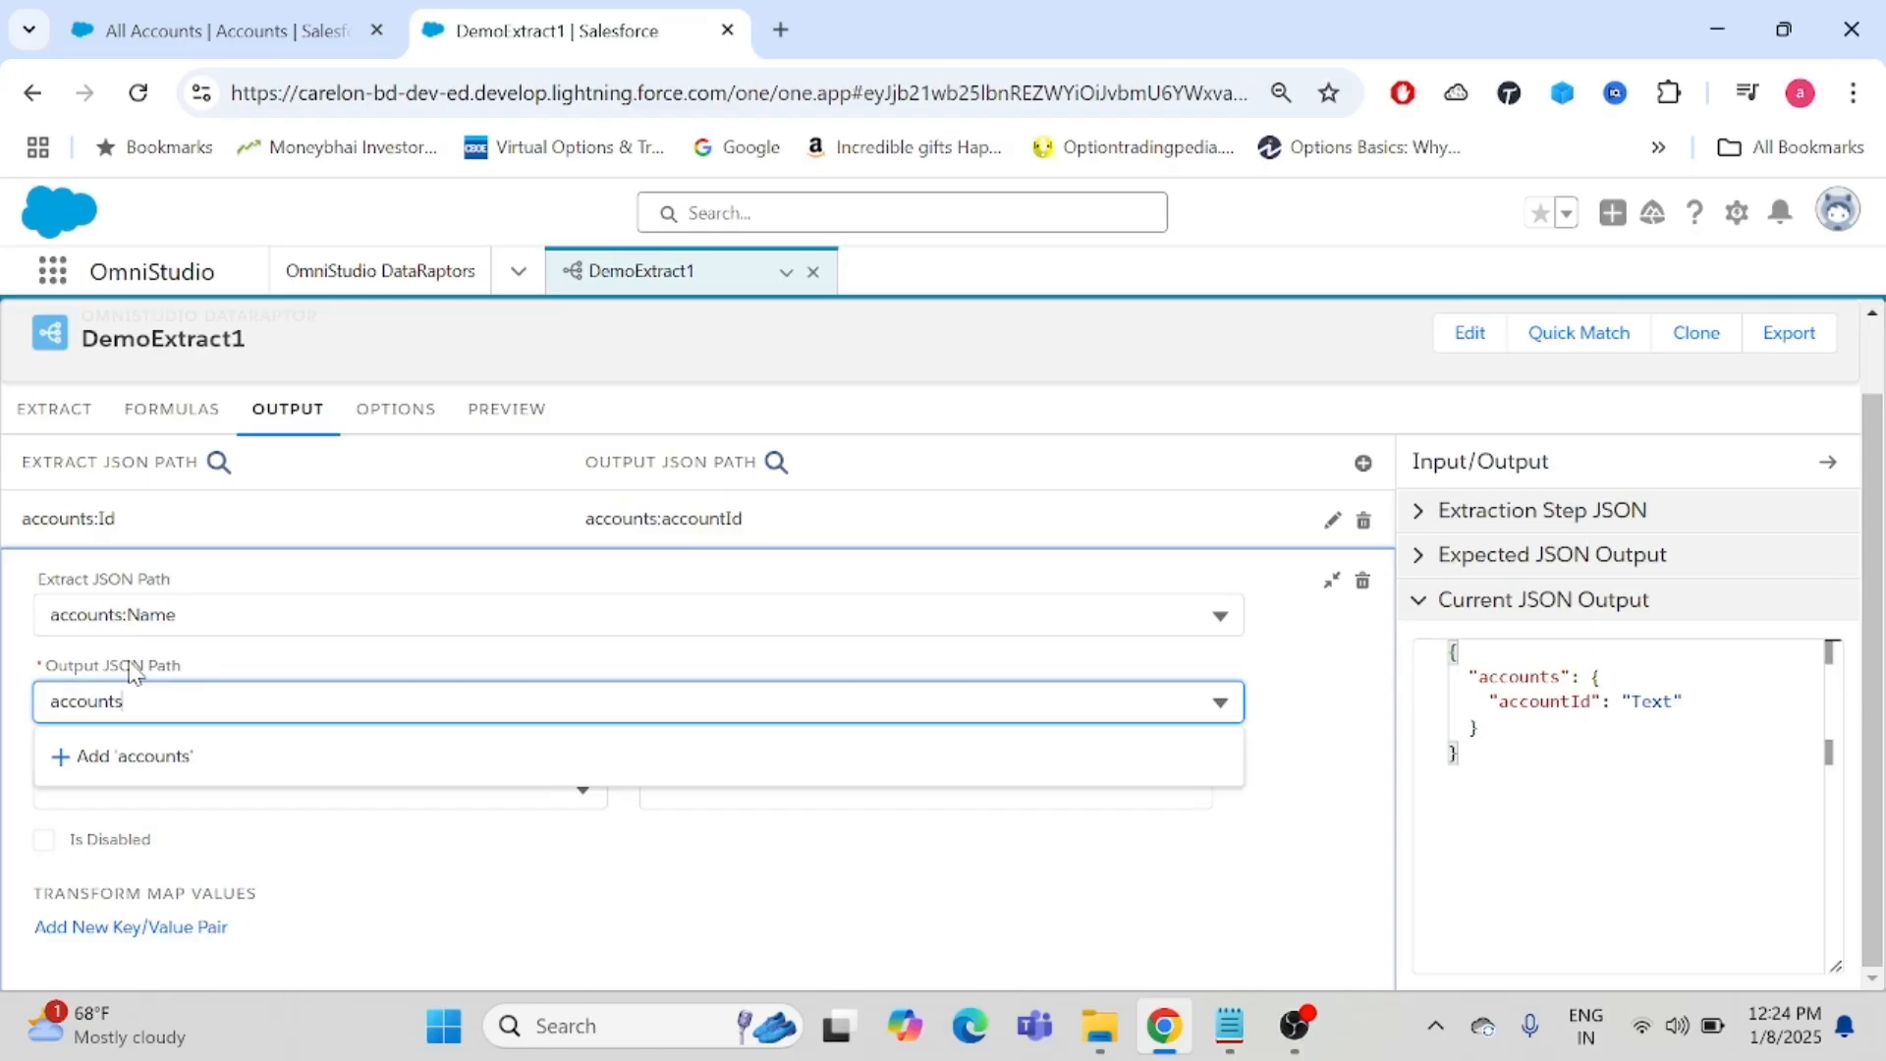
text(:accname)
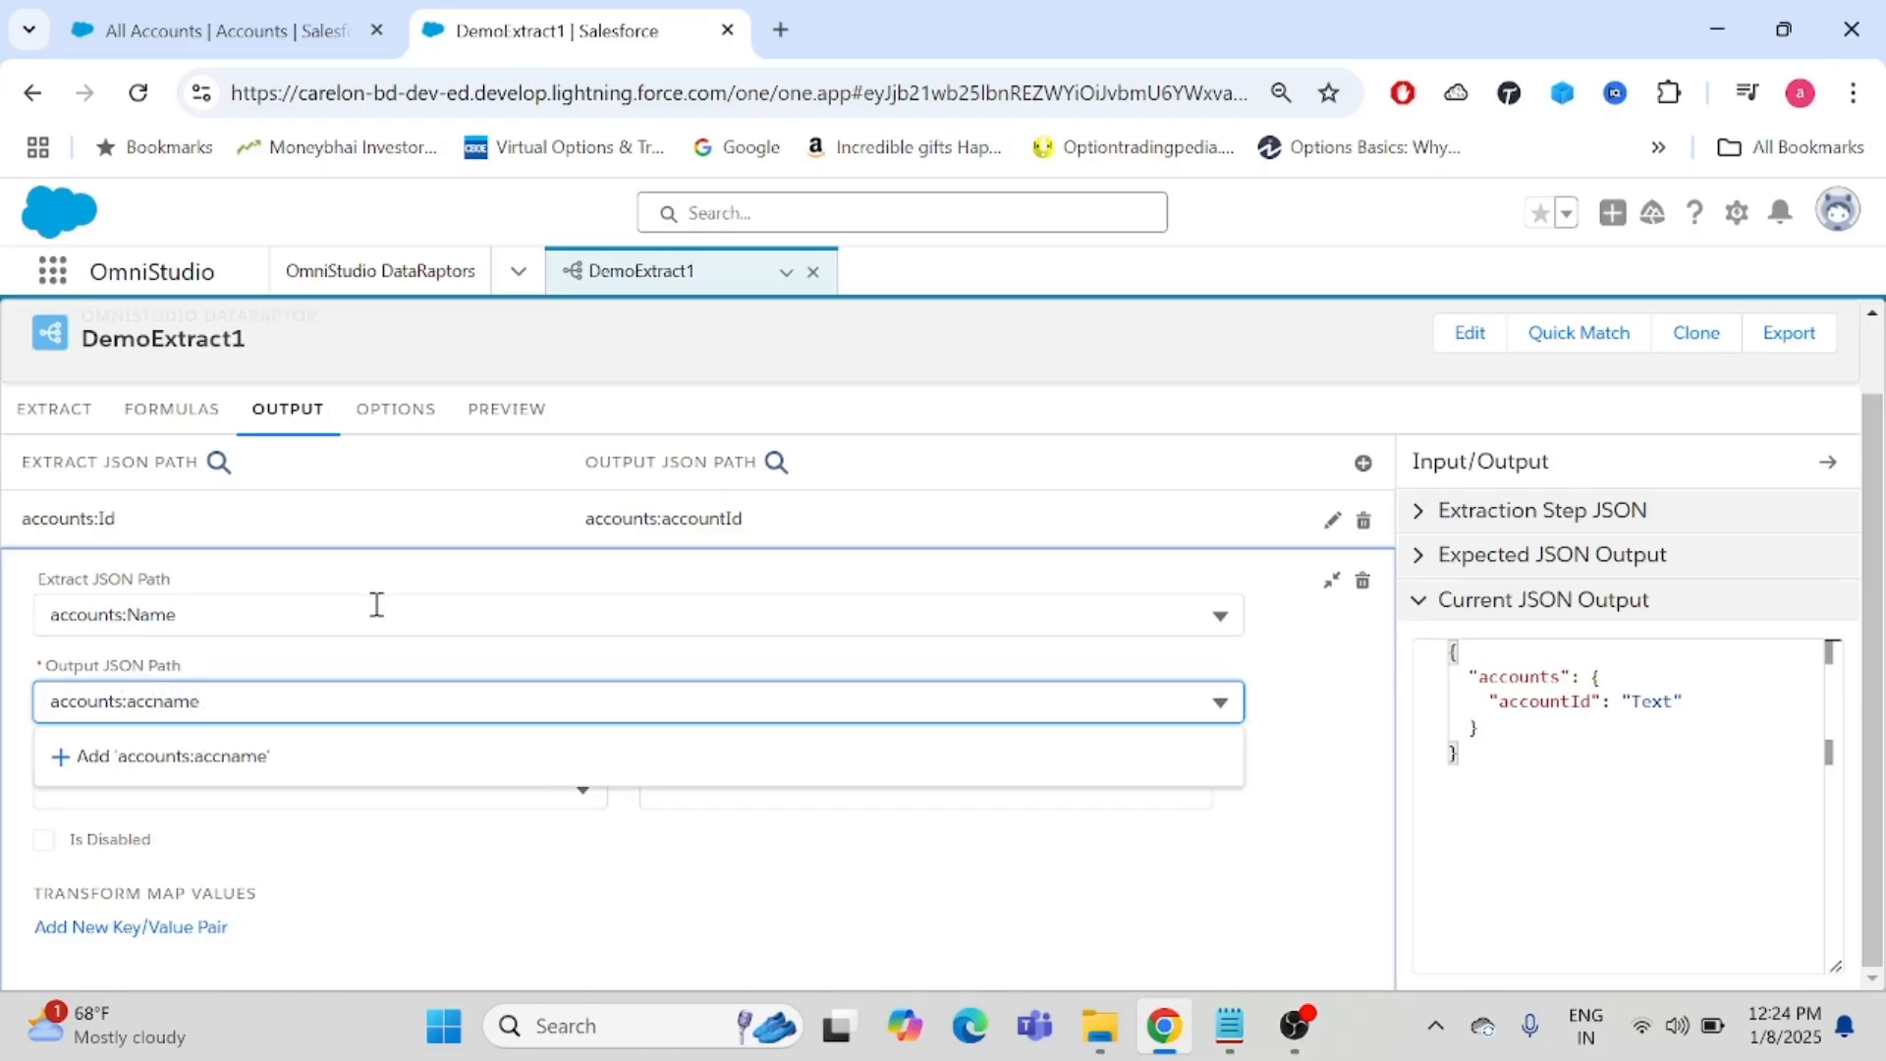
click(367, 670)
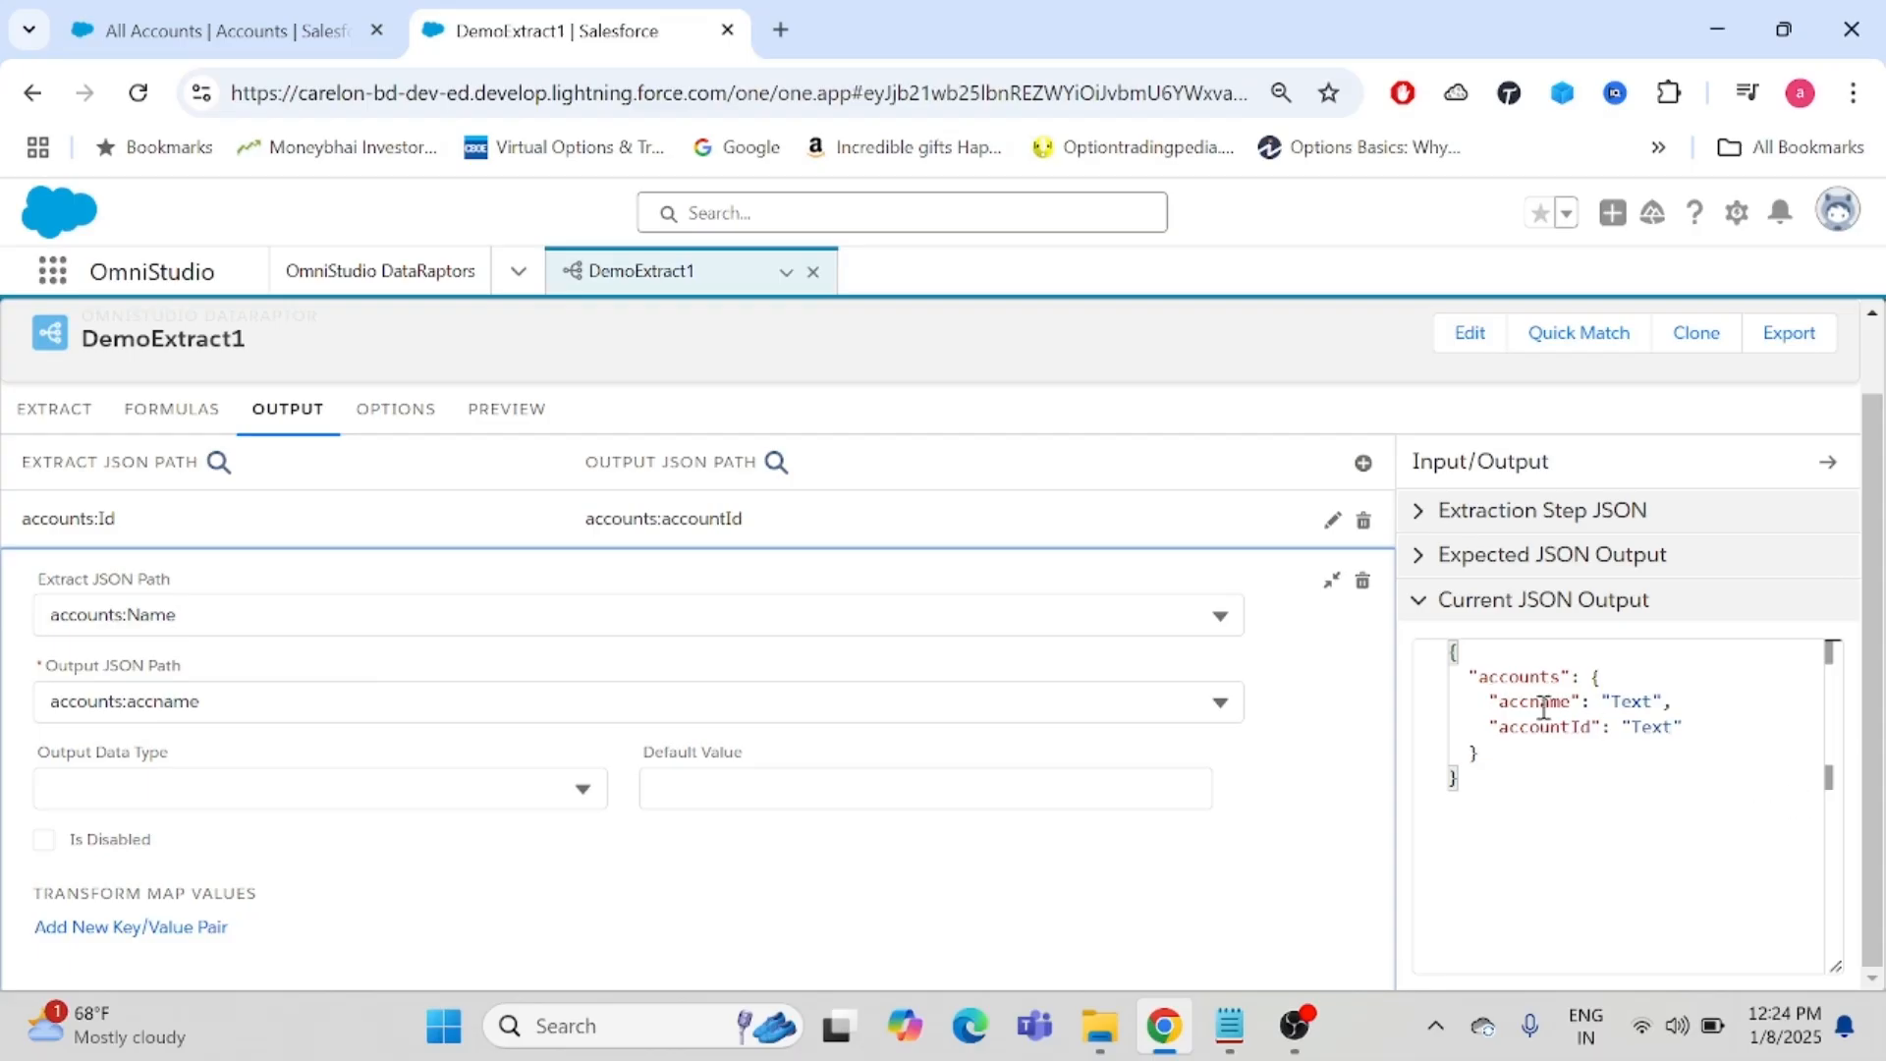
- Set the output data type of the accounts:Name mapping to String
click(449, 796)
drag(590, 640, 583, 958)
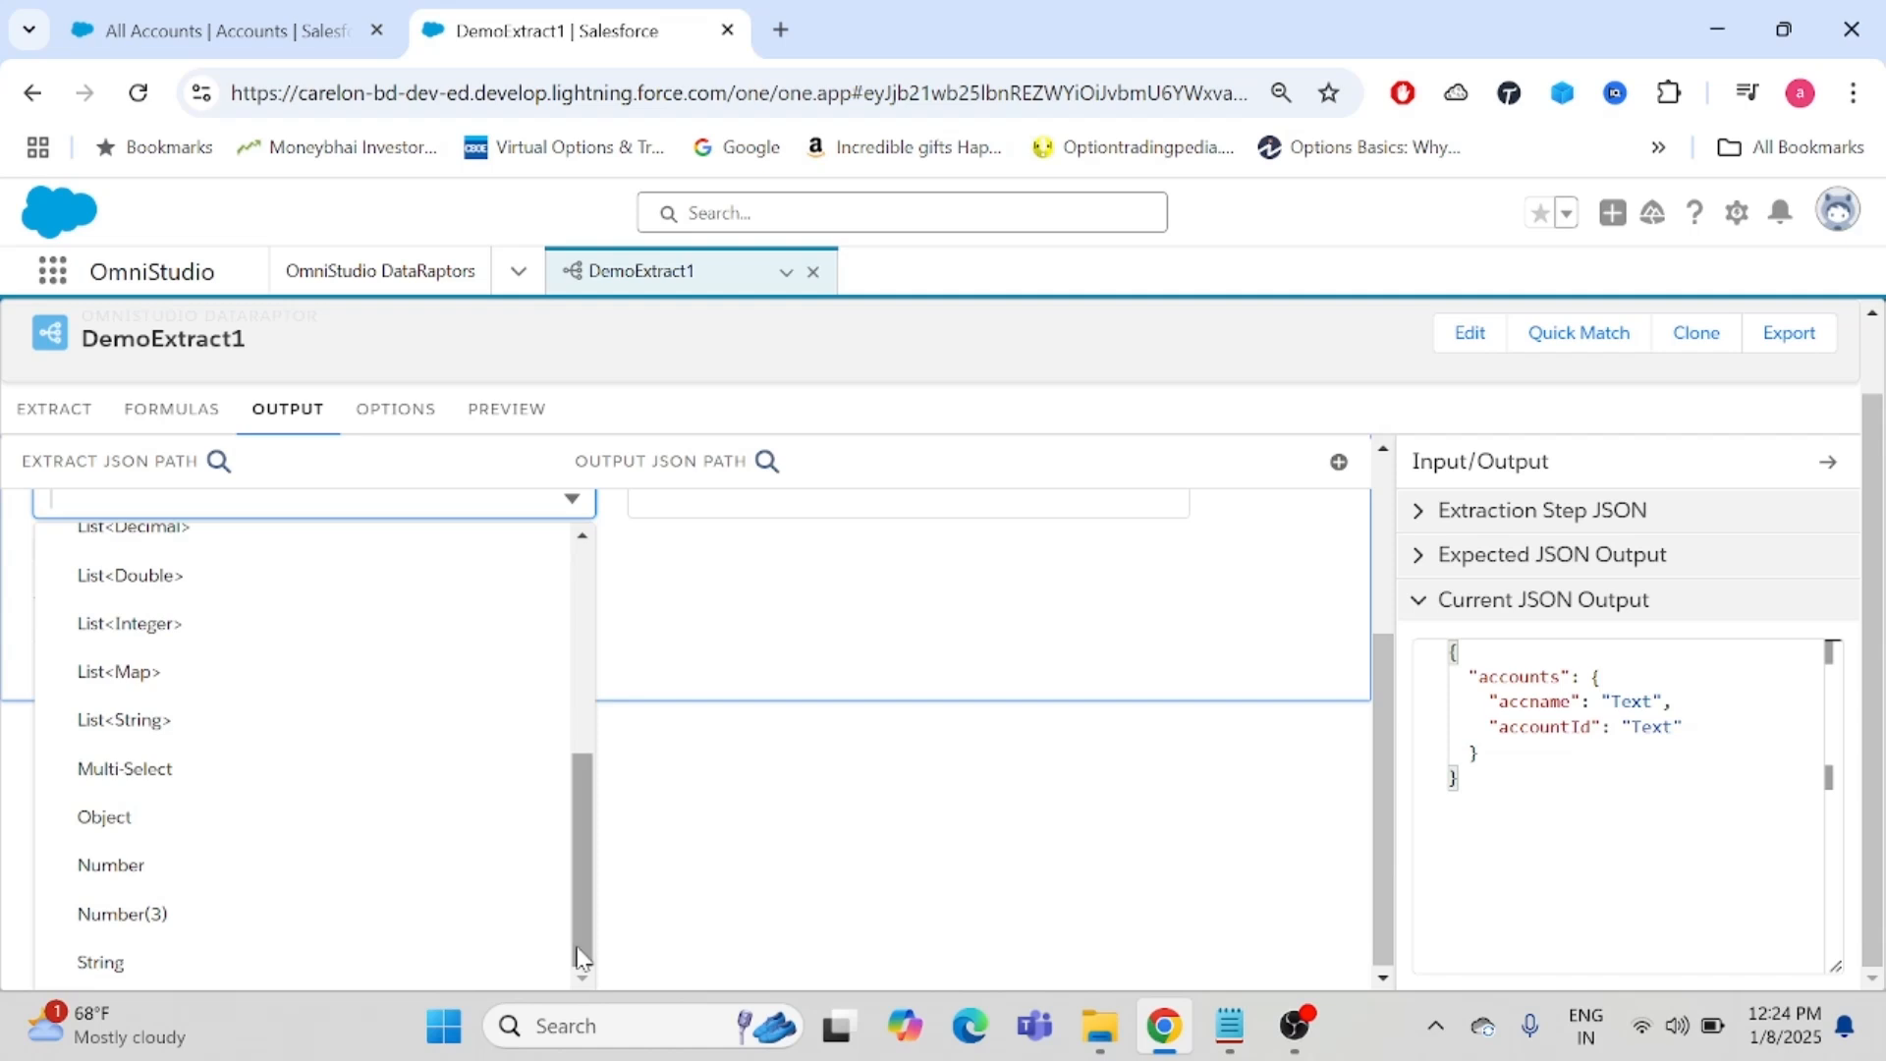
click(320, 961)
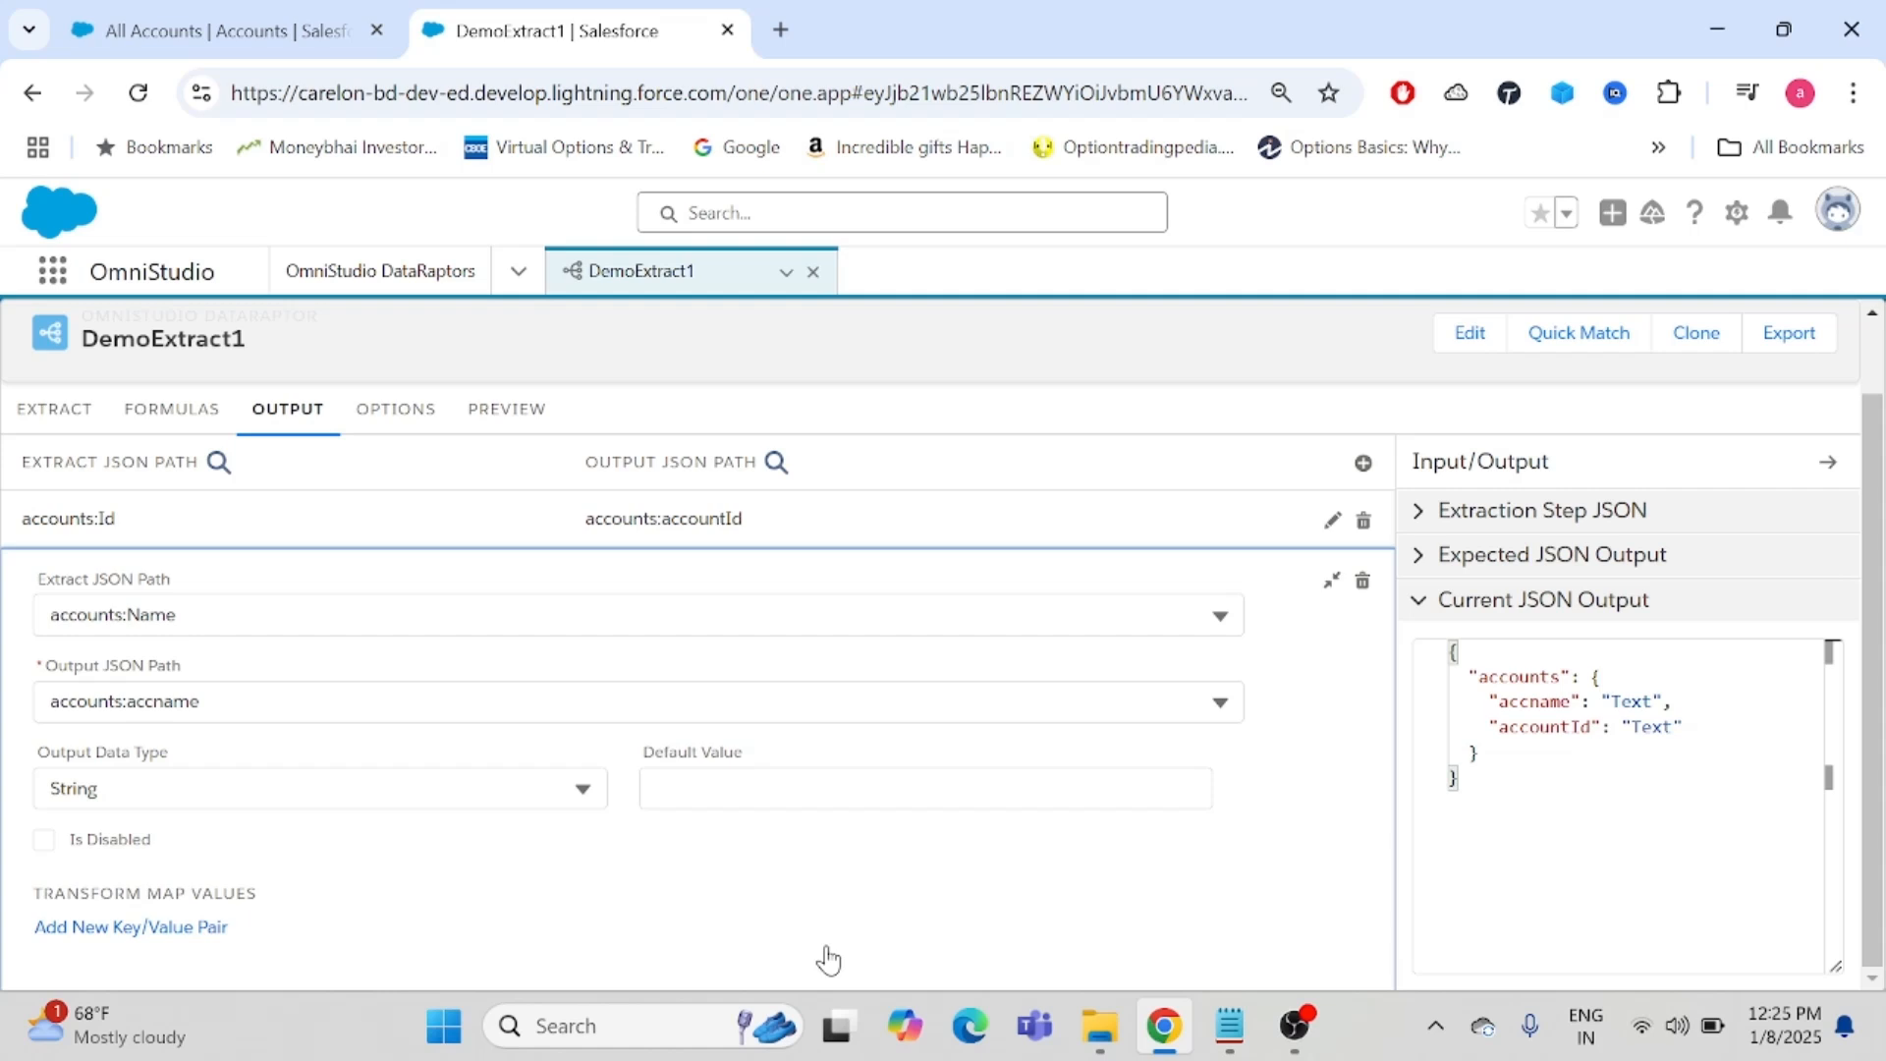
click(43, 842)
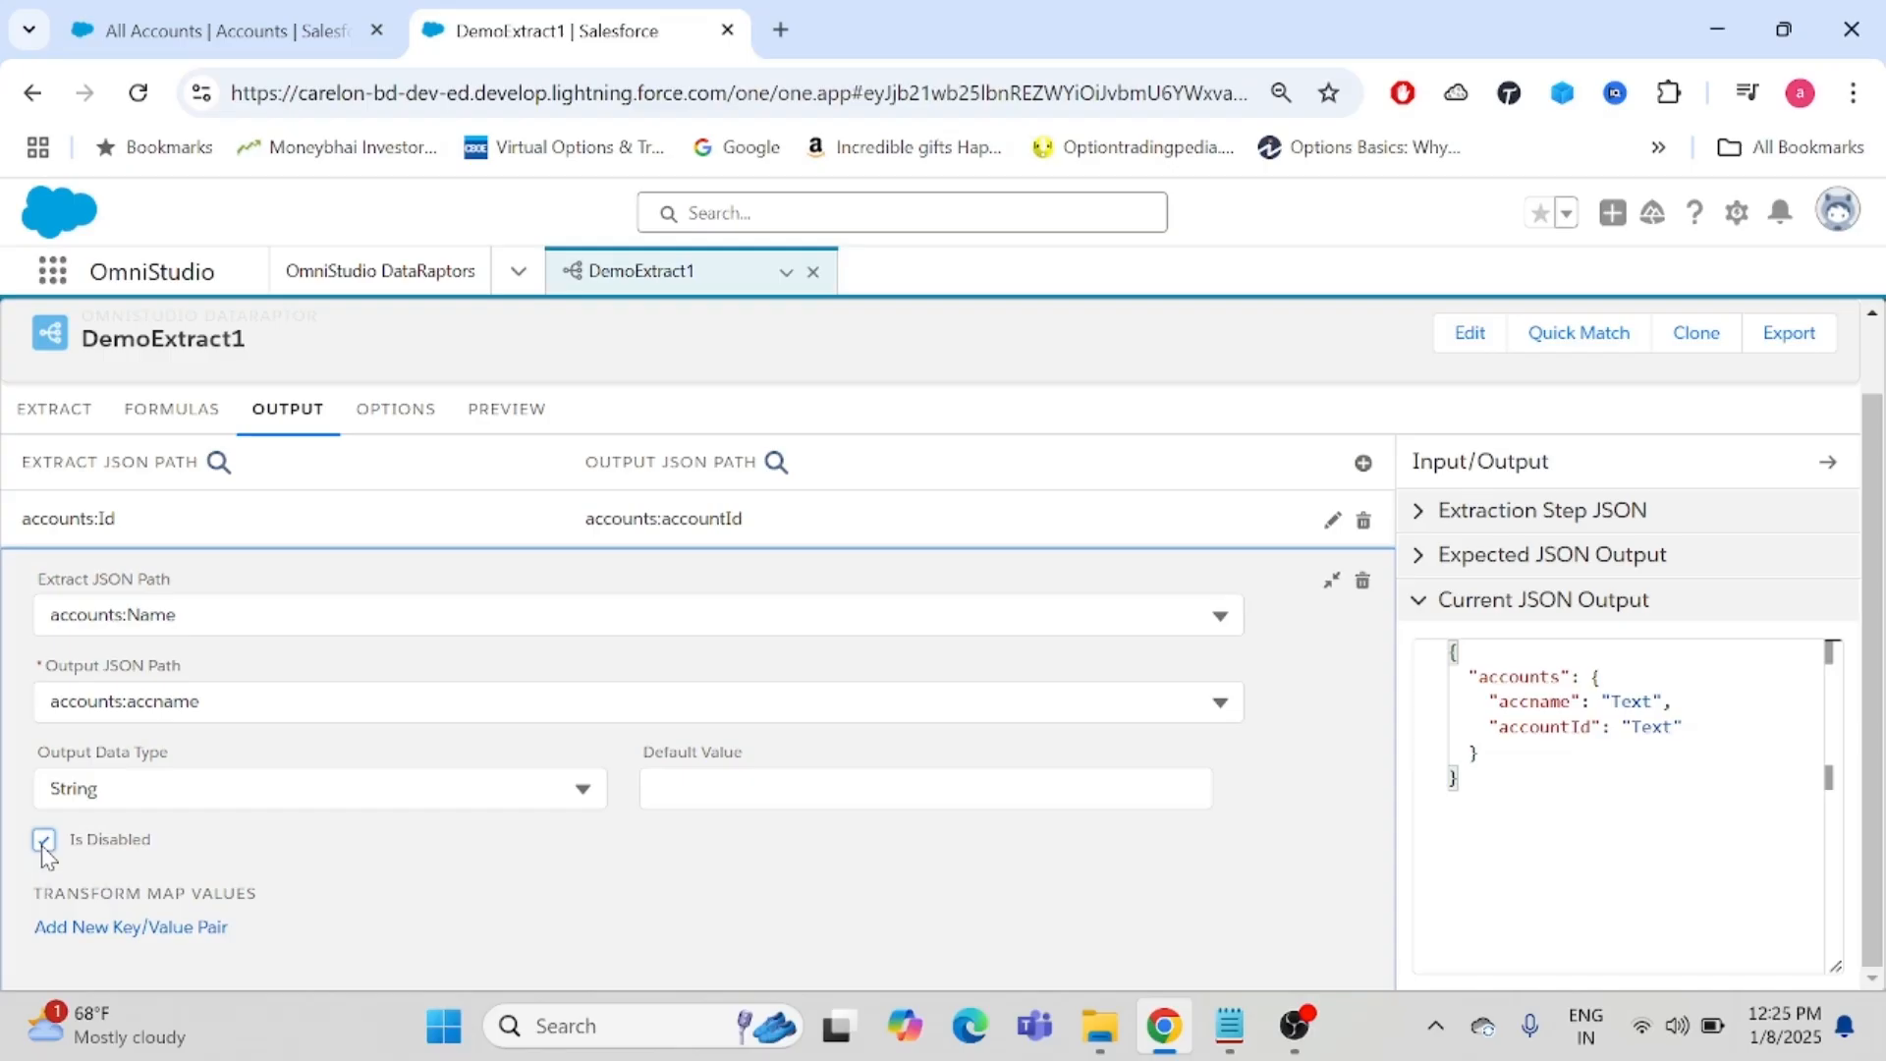
click(191, 699)
drag(200, 701, 3, 701)
click(3, 705)
click(40, 845)
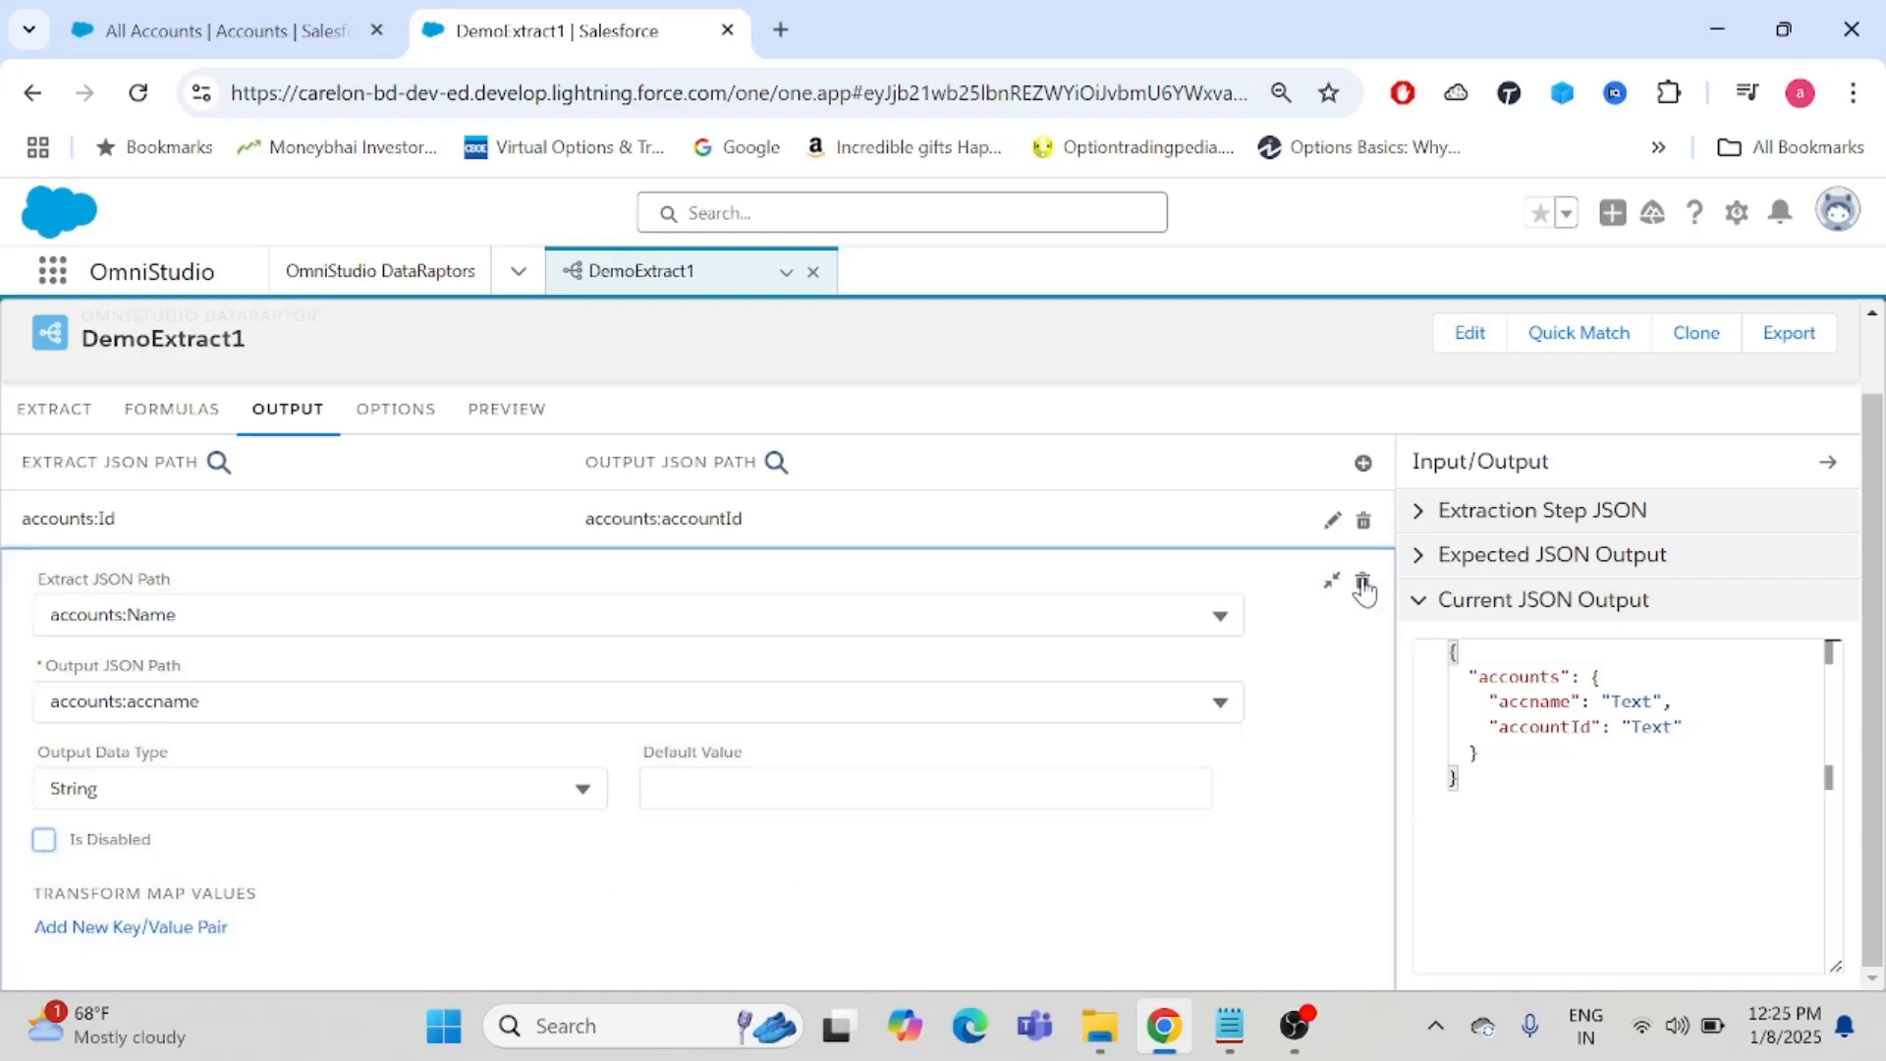
- Collapse the details of the accounts:Name output mapping
click(1331, 582)
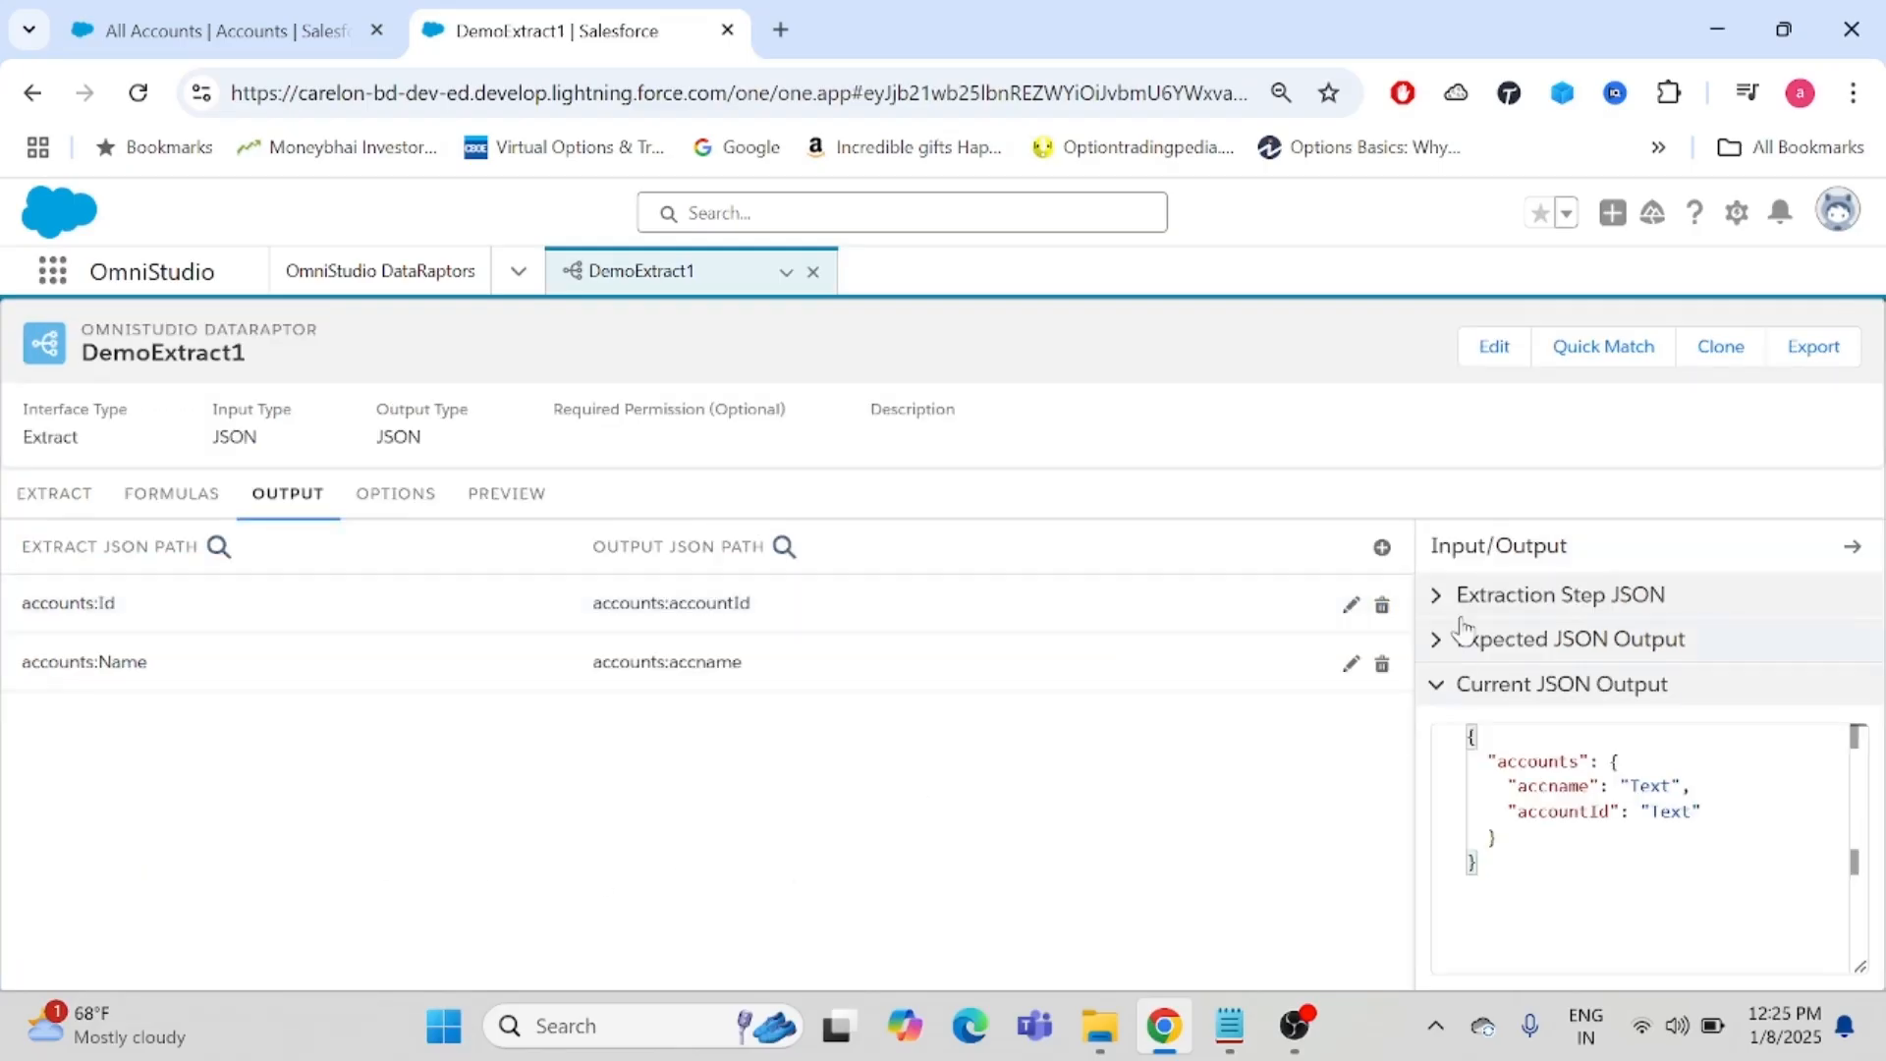
- Add an output mapping from the extract path contacts:Id to the output path contacts:Id
click(1383, 547)
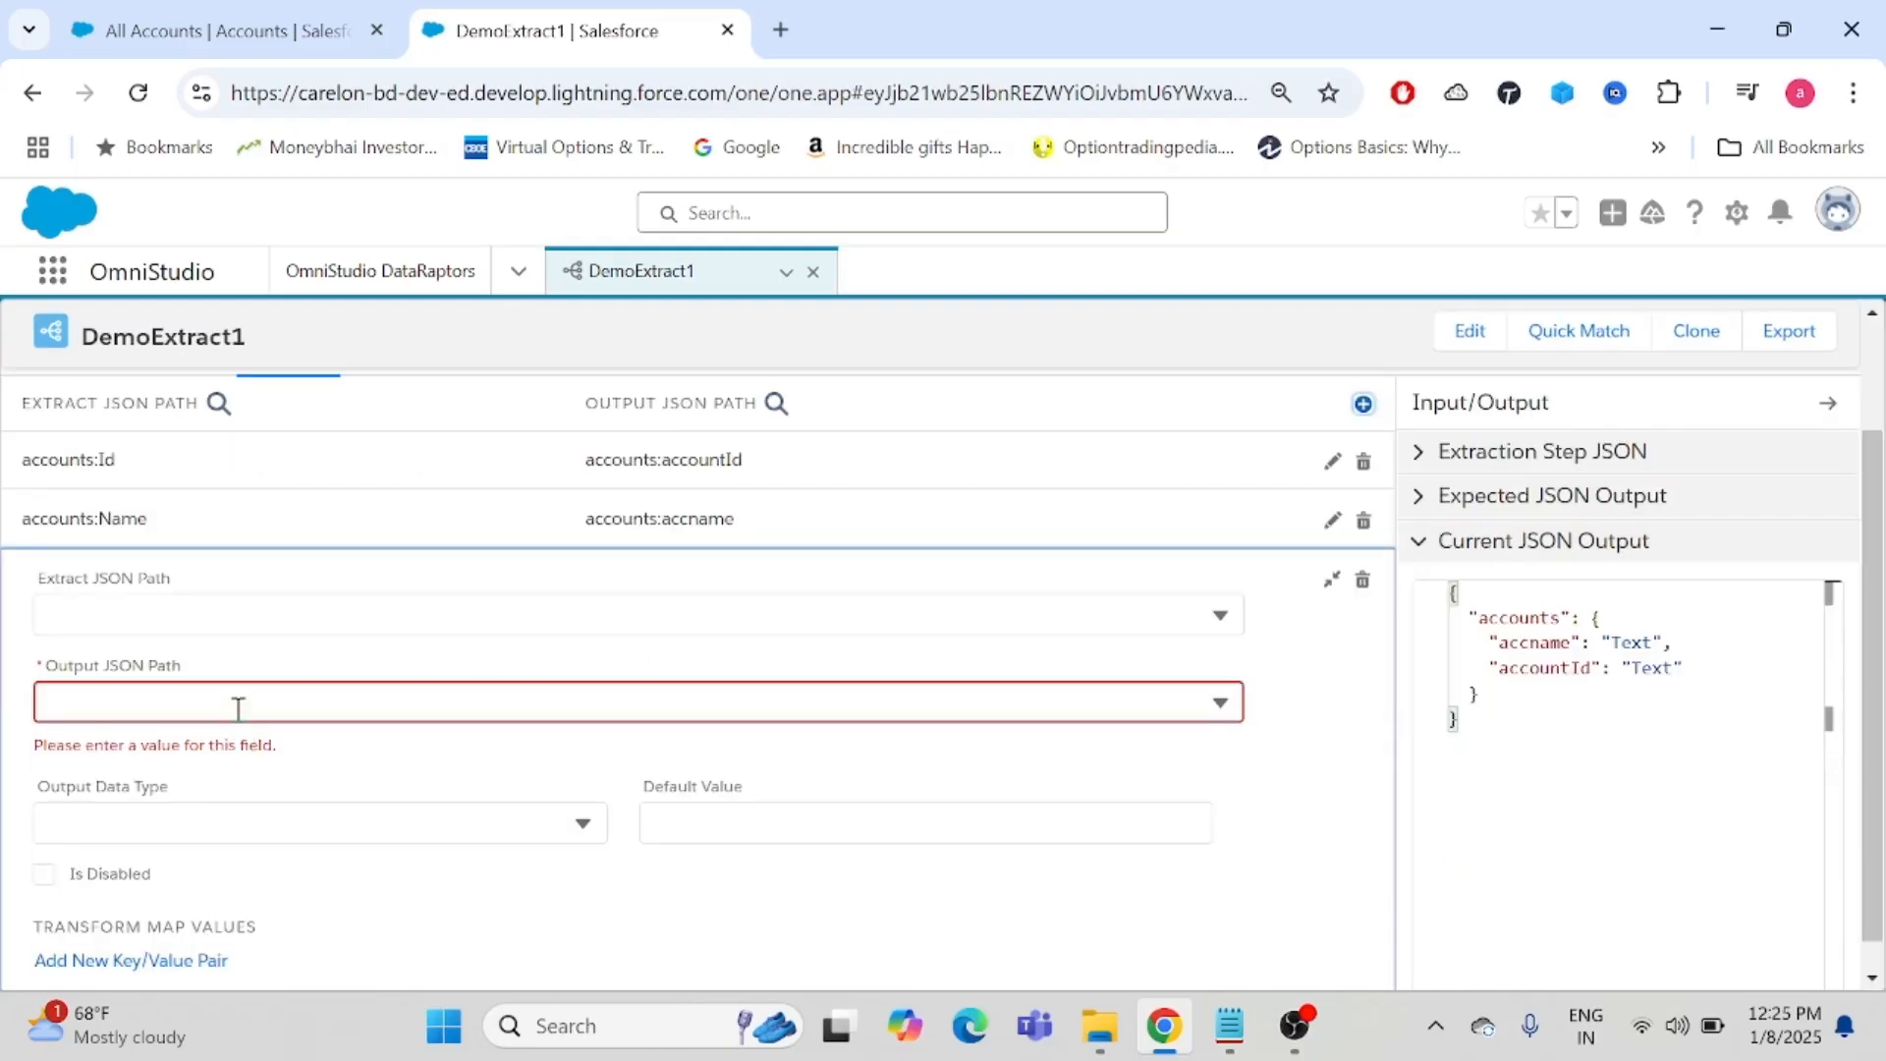
click(282, 607)
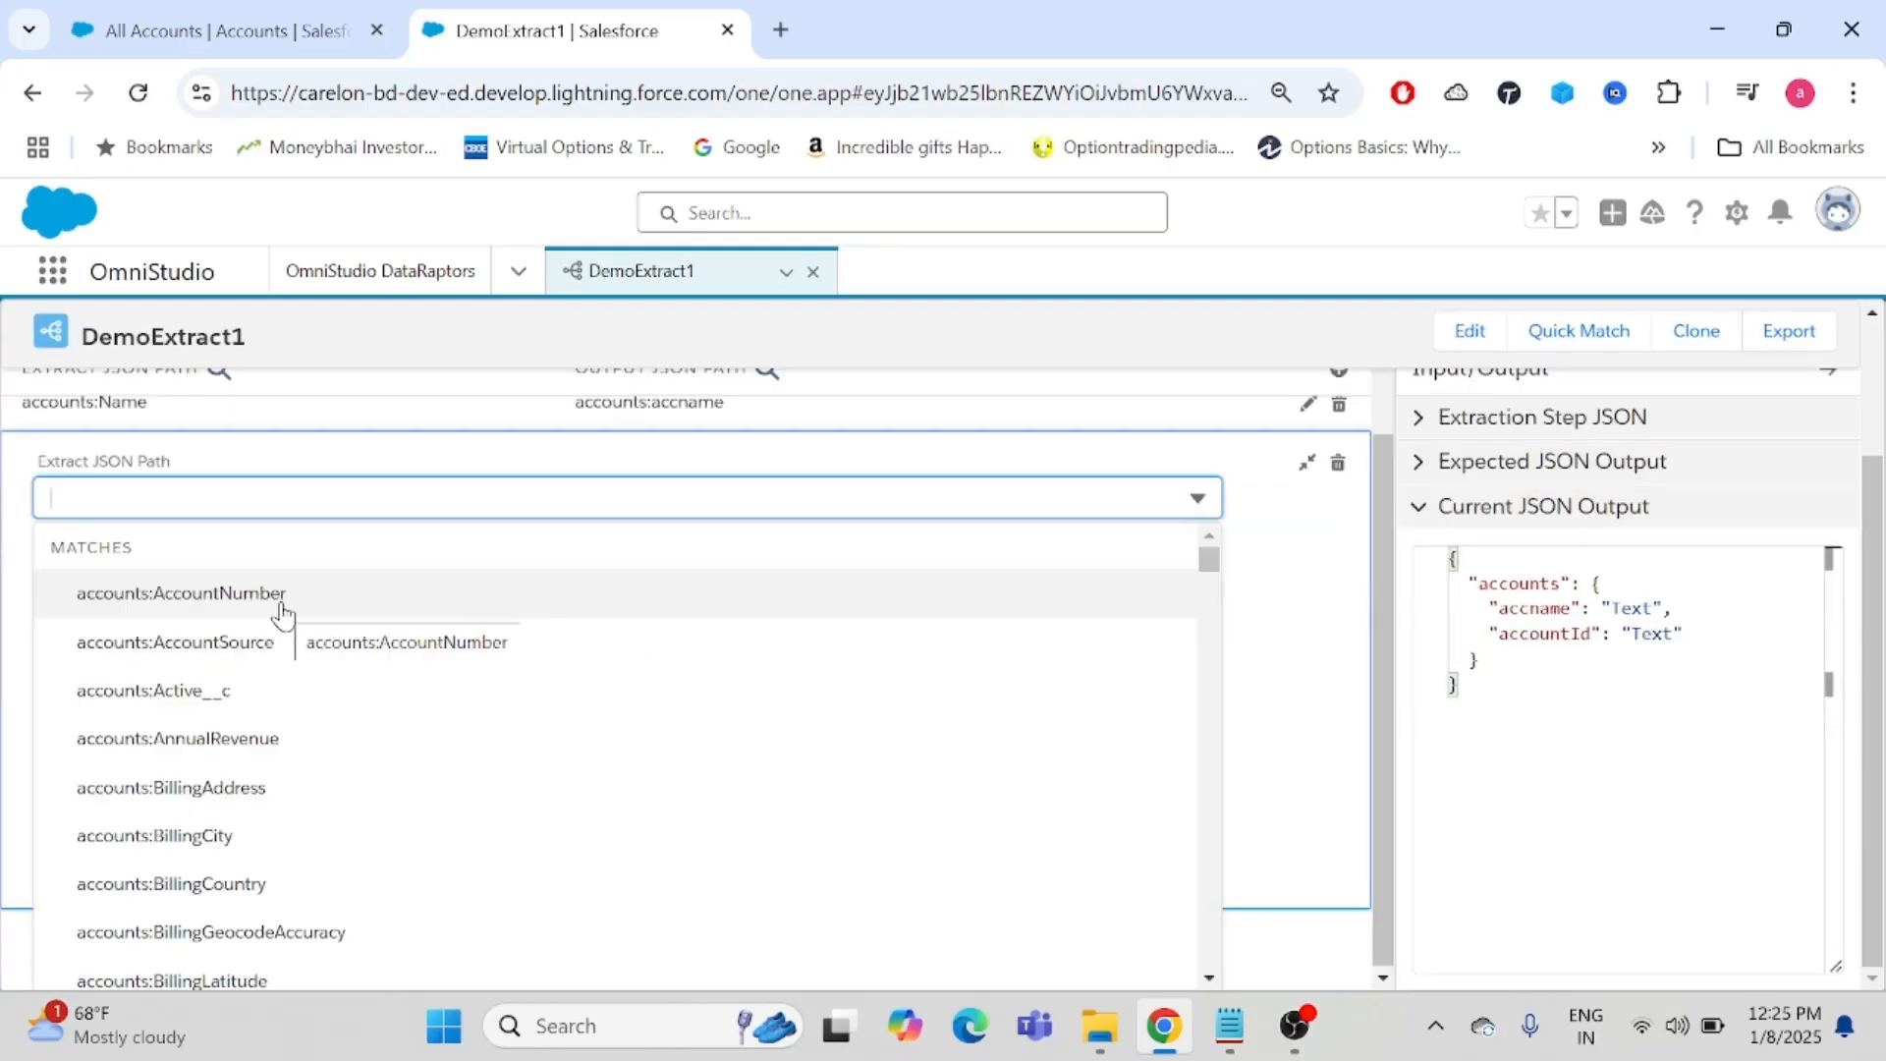
text(contac)
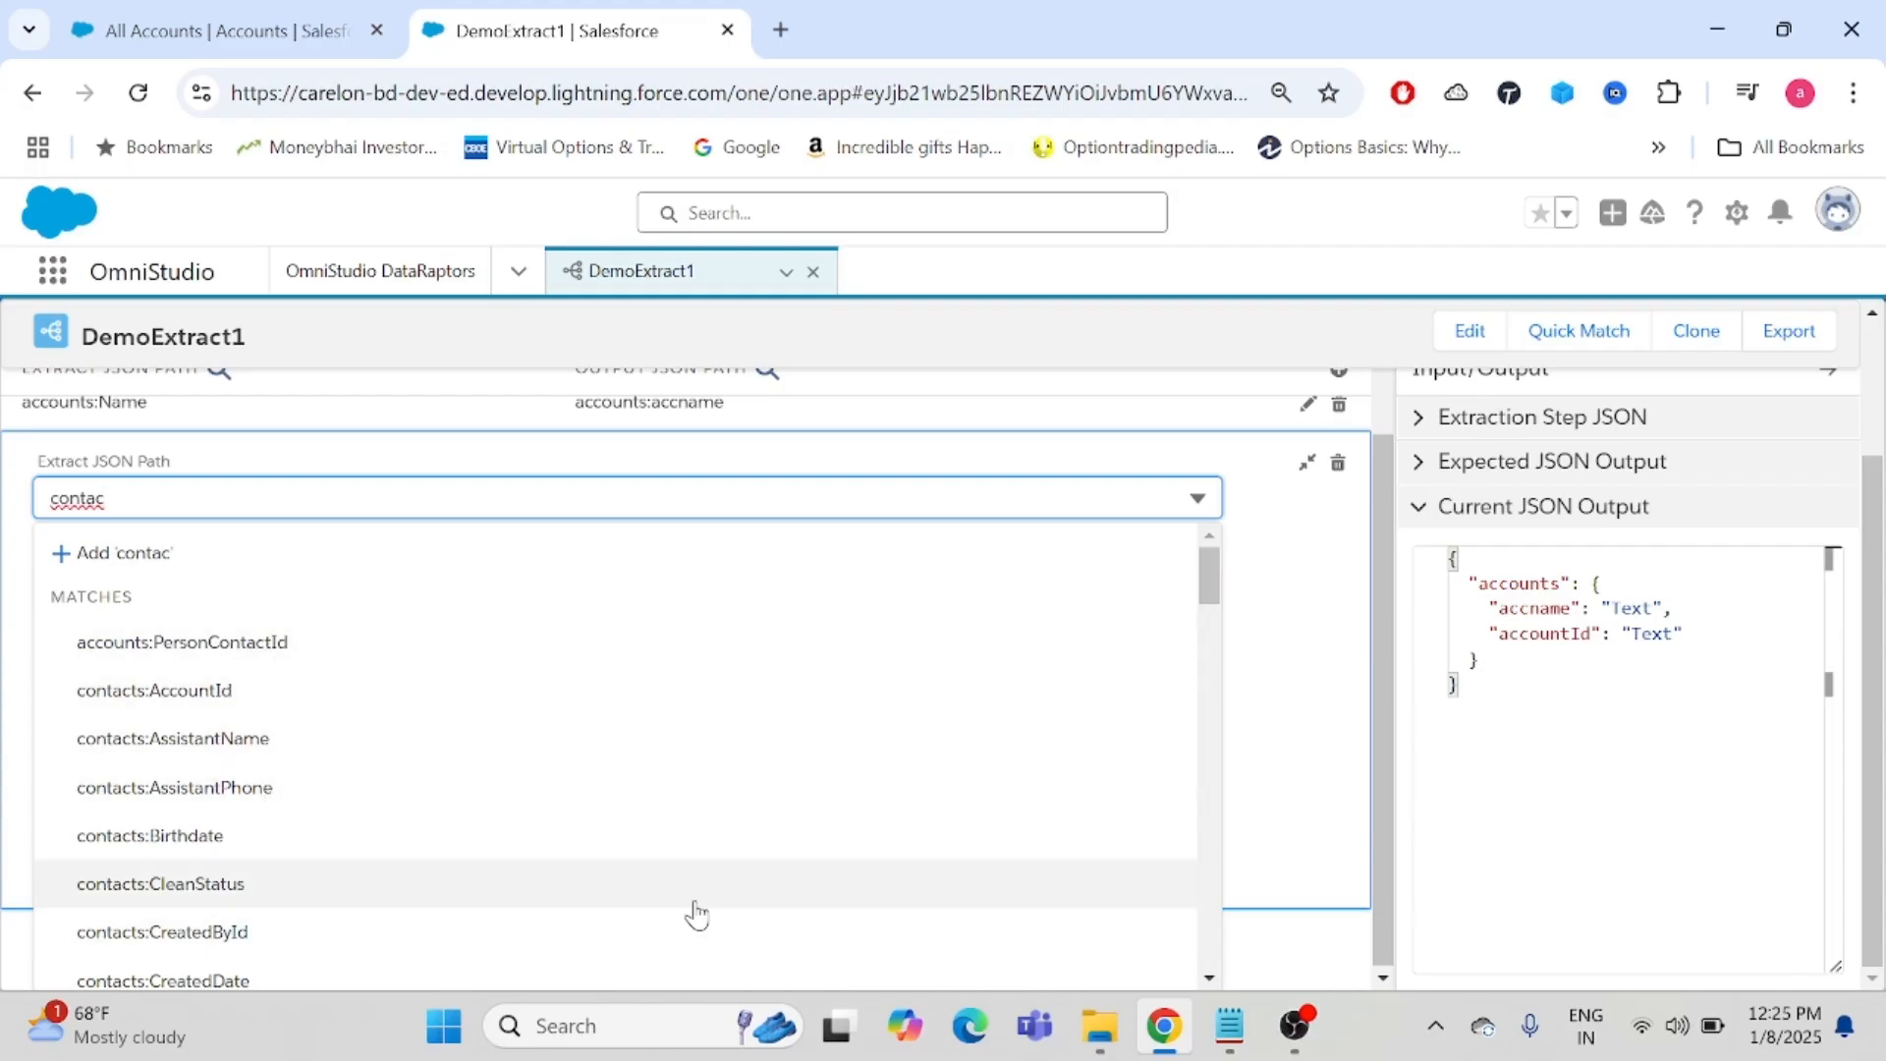
text(ts:id)
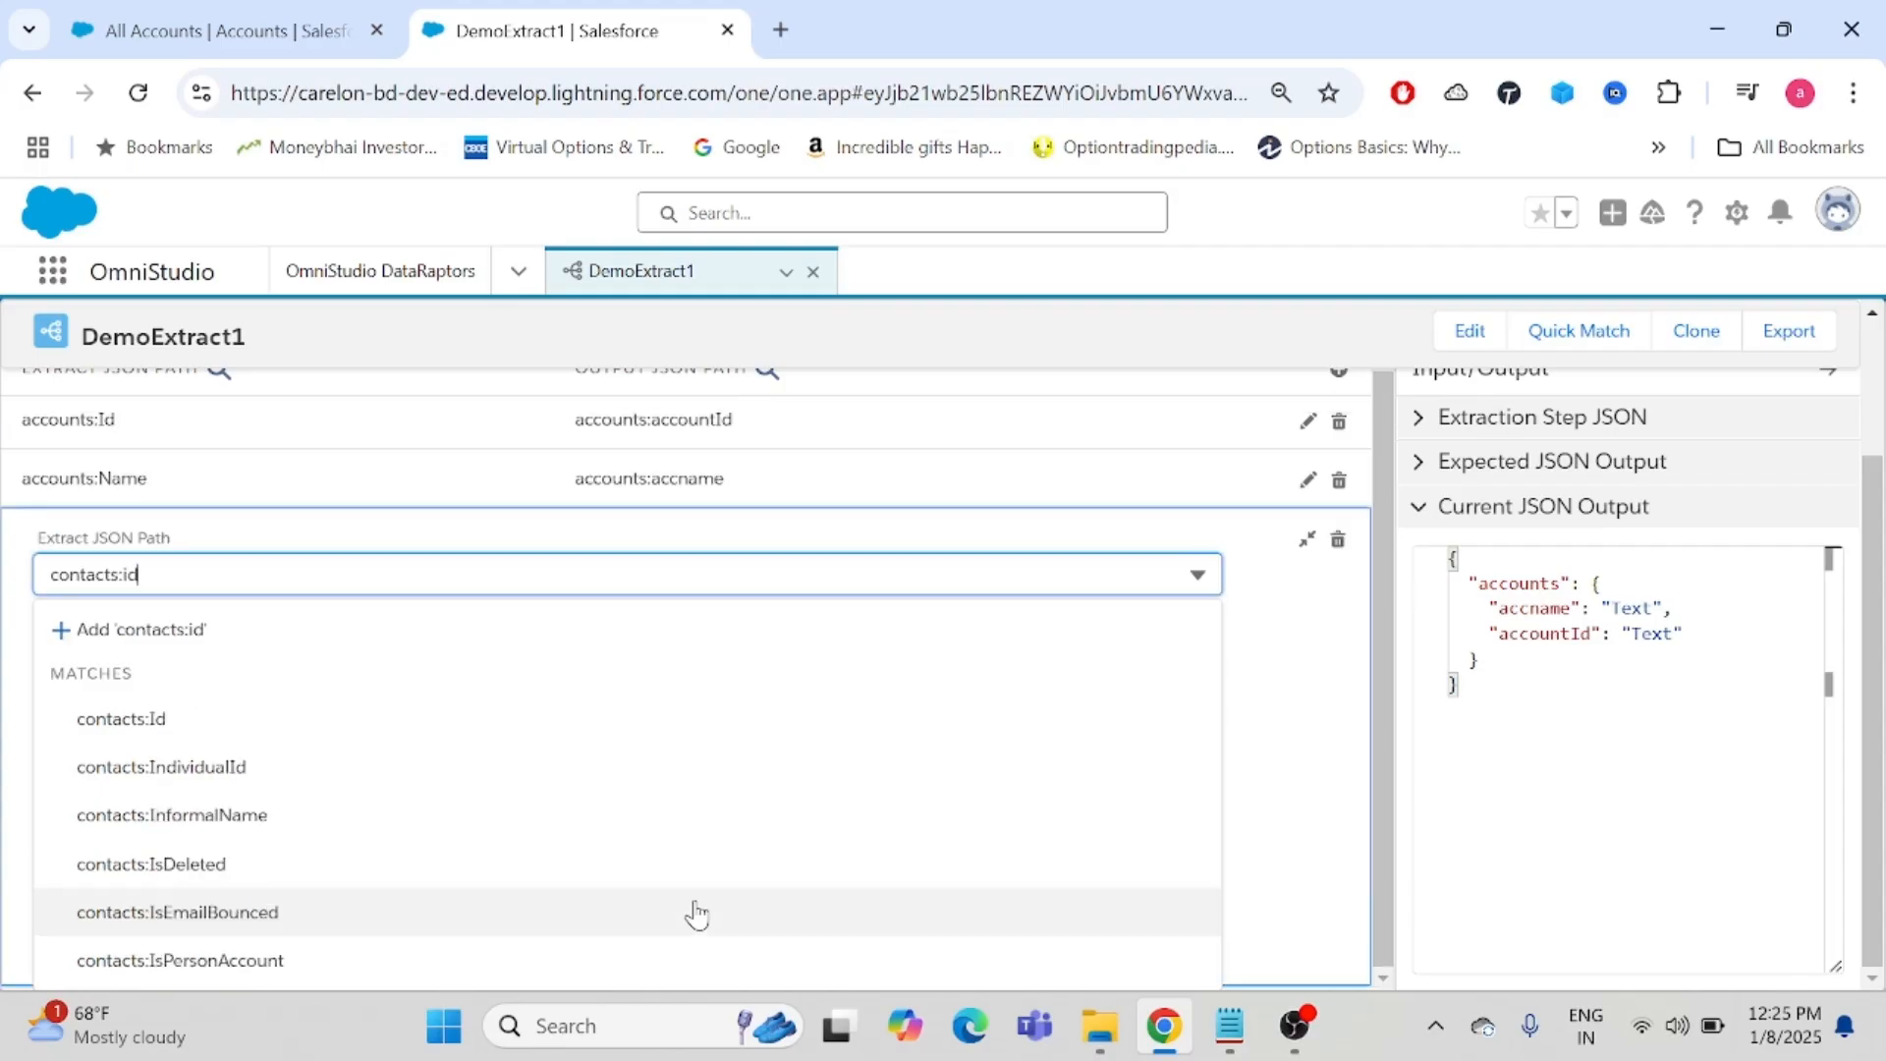
click(128, 725)
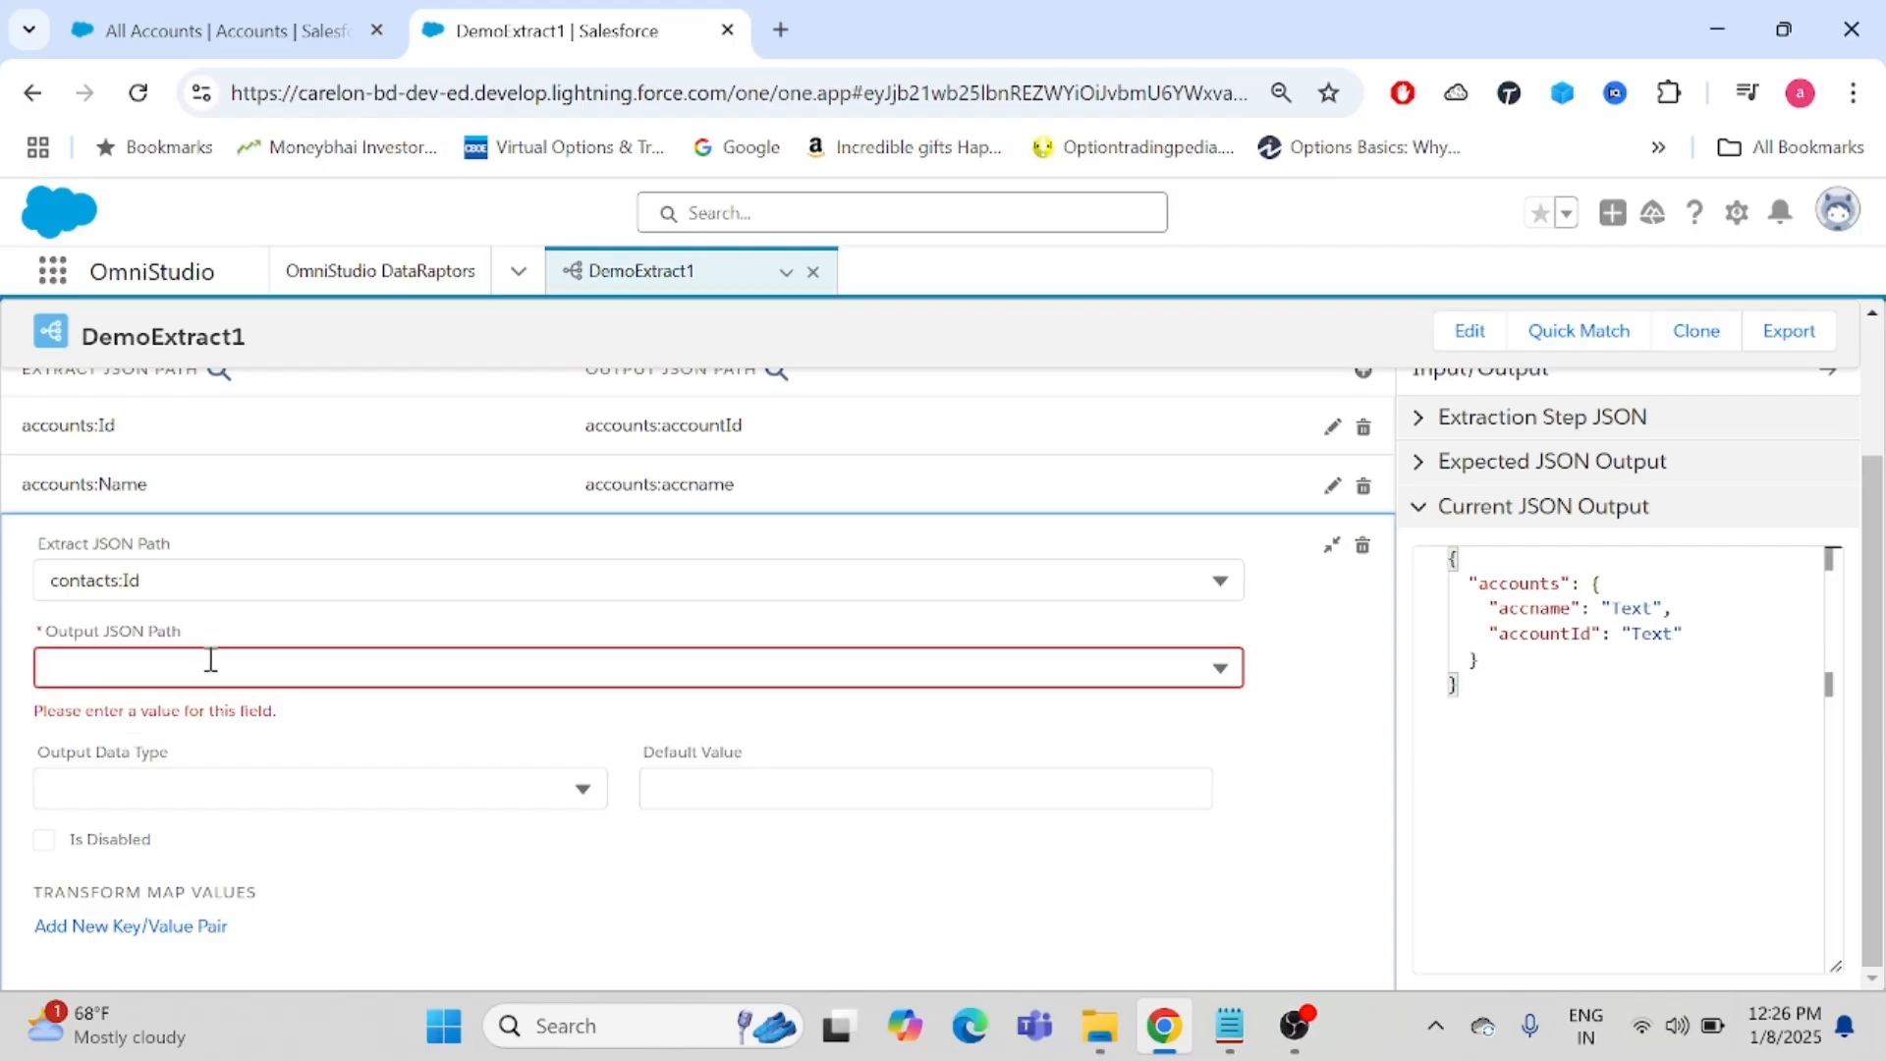
click(144, 668)
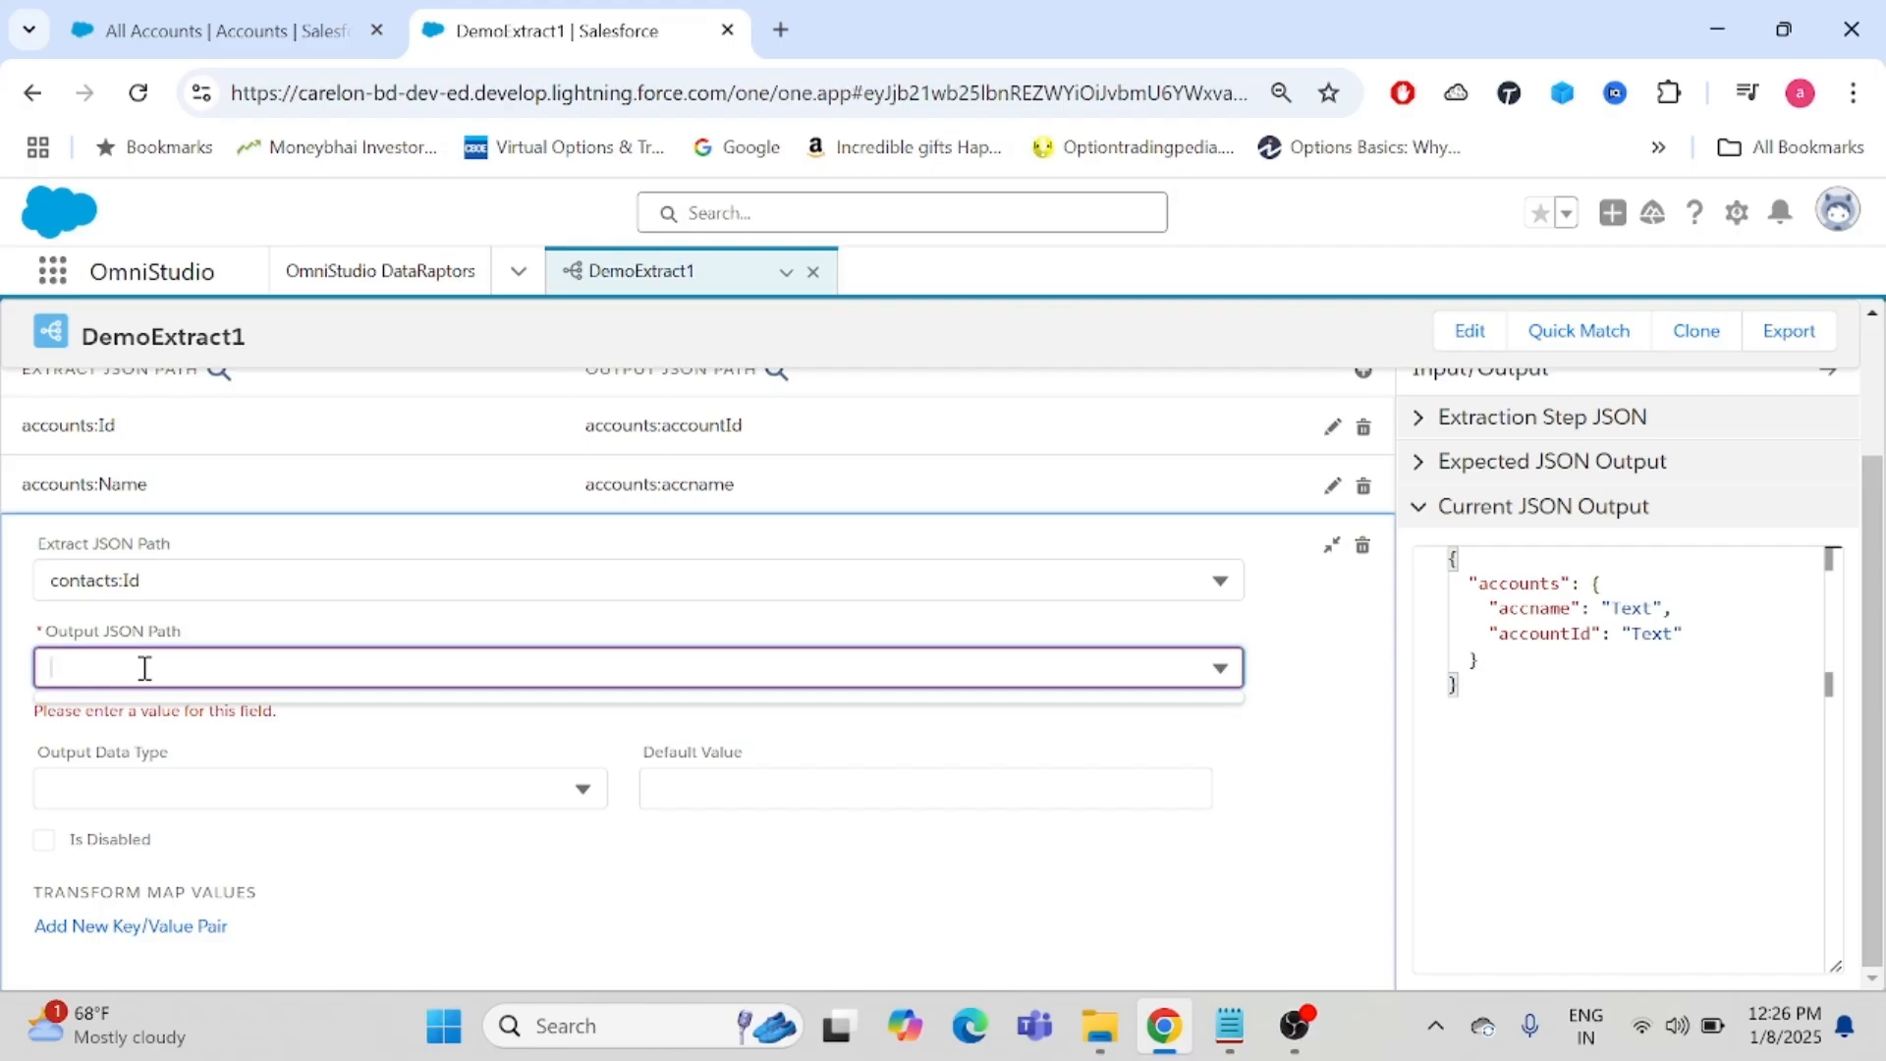
text(contacts)
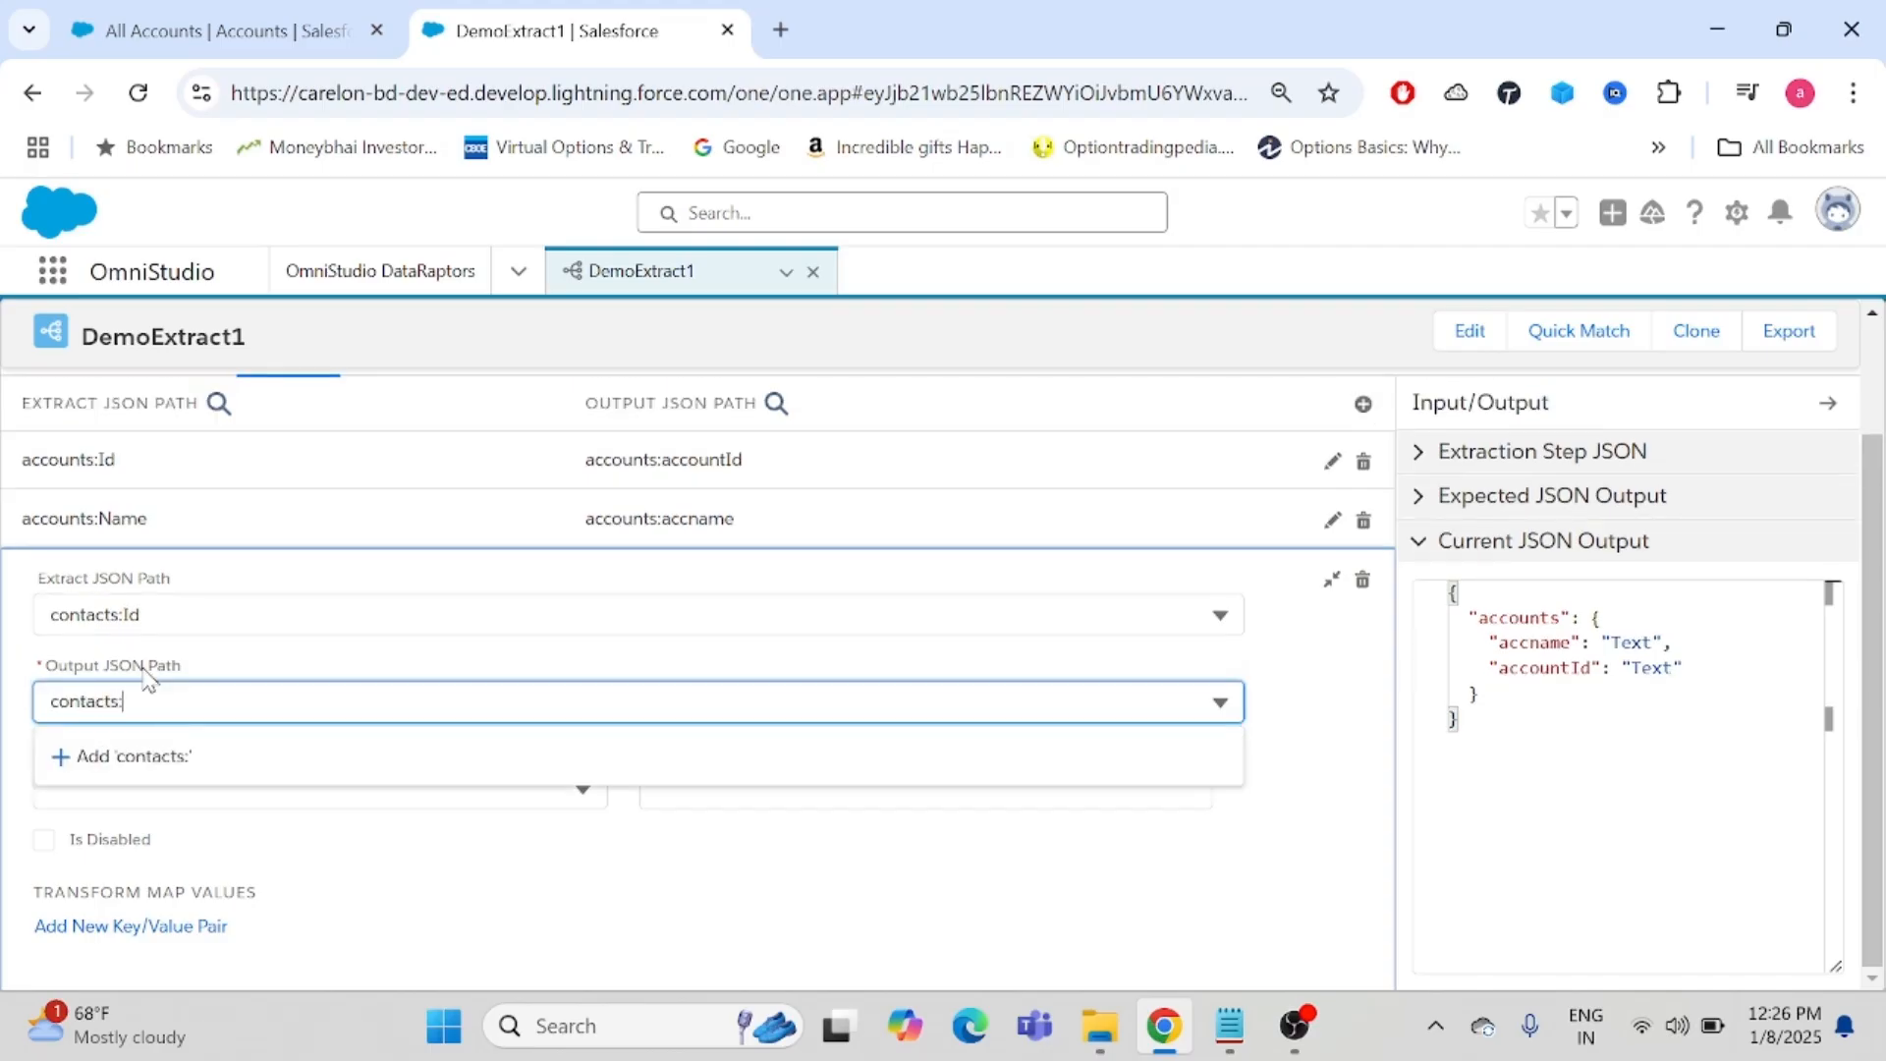
text(:Id)
click(286, 665)
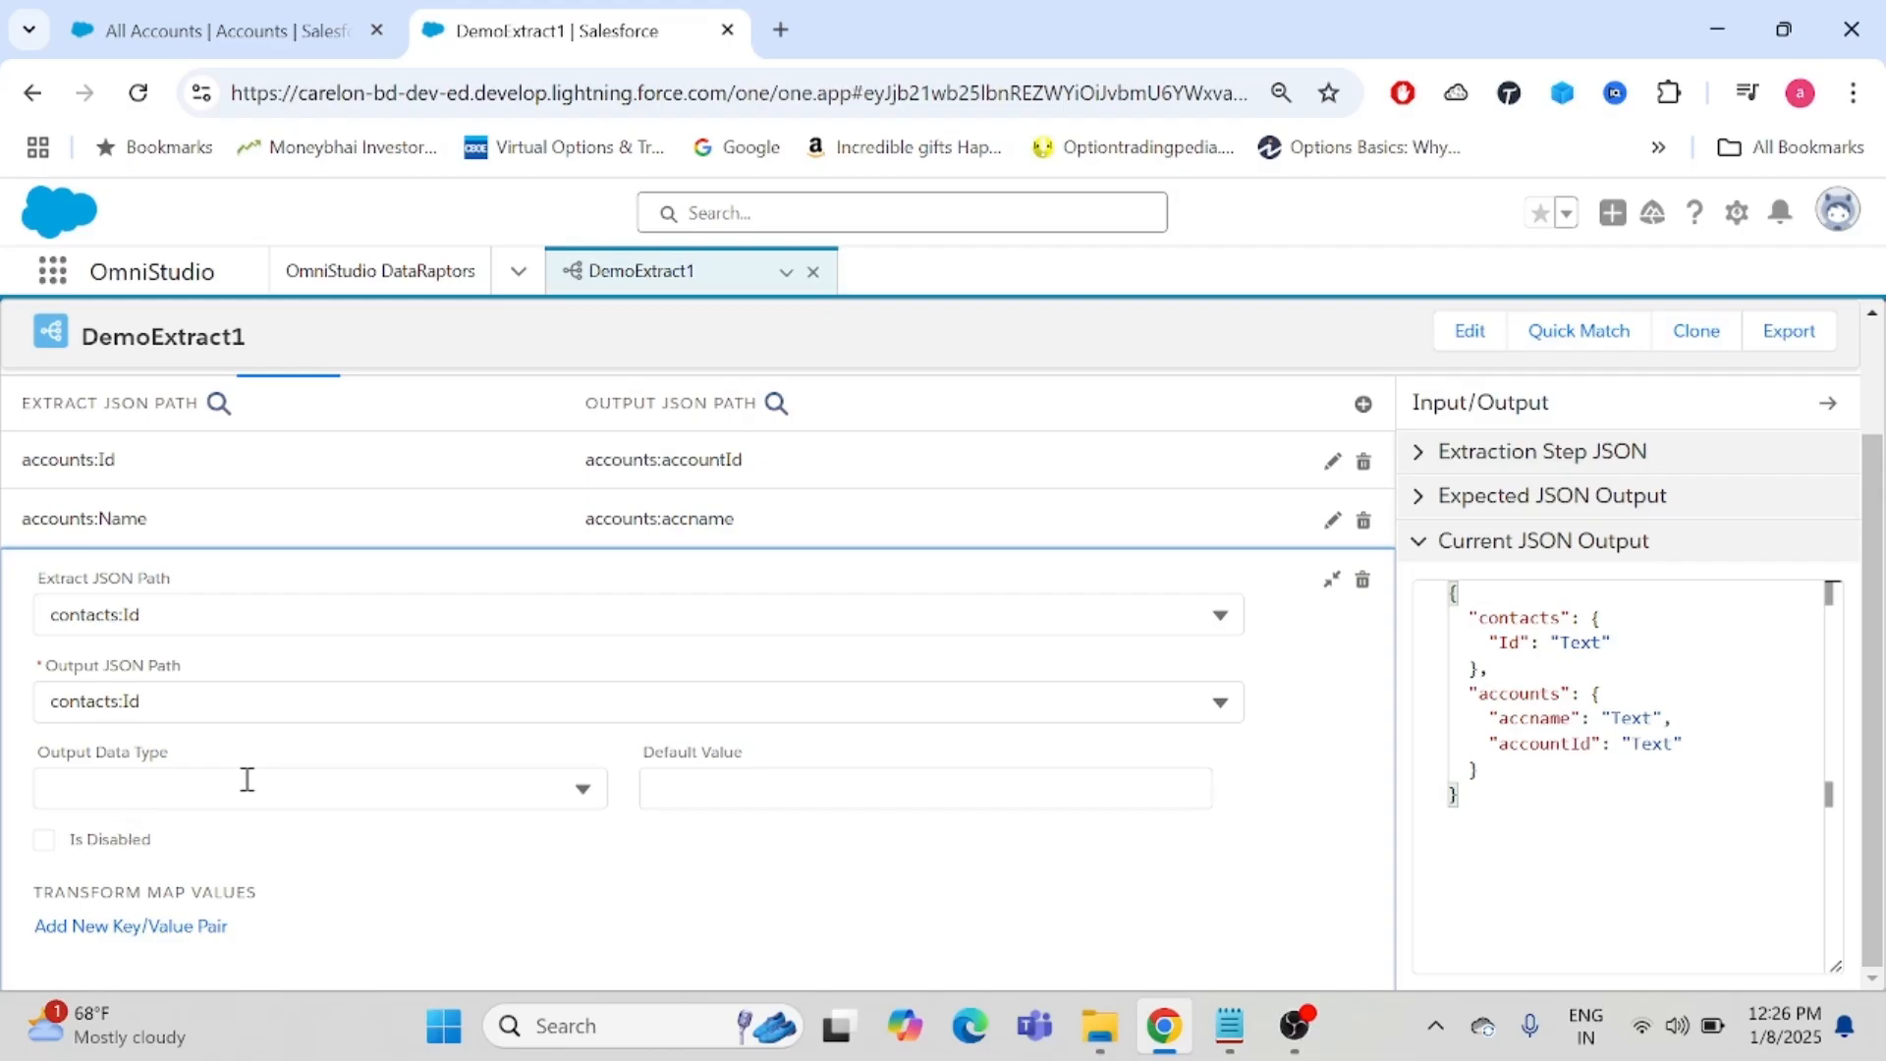
- Set the output data type of the contacts:Id mapping to String and collapse the mapping
click(299, 798)
drag(587, 619, 602, 855)
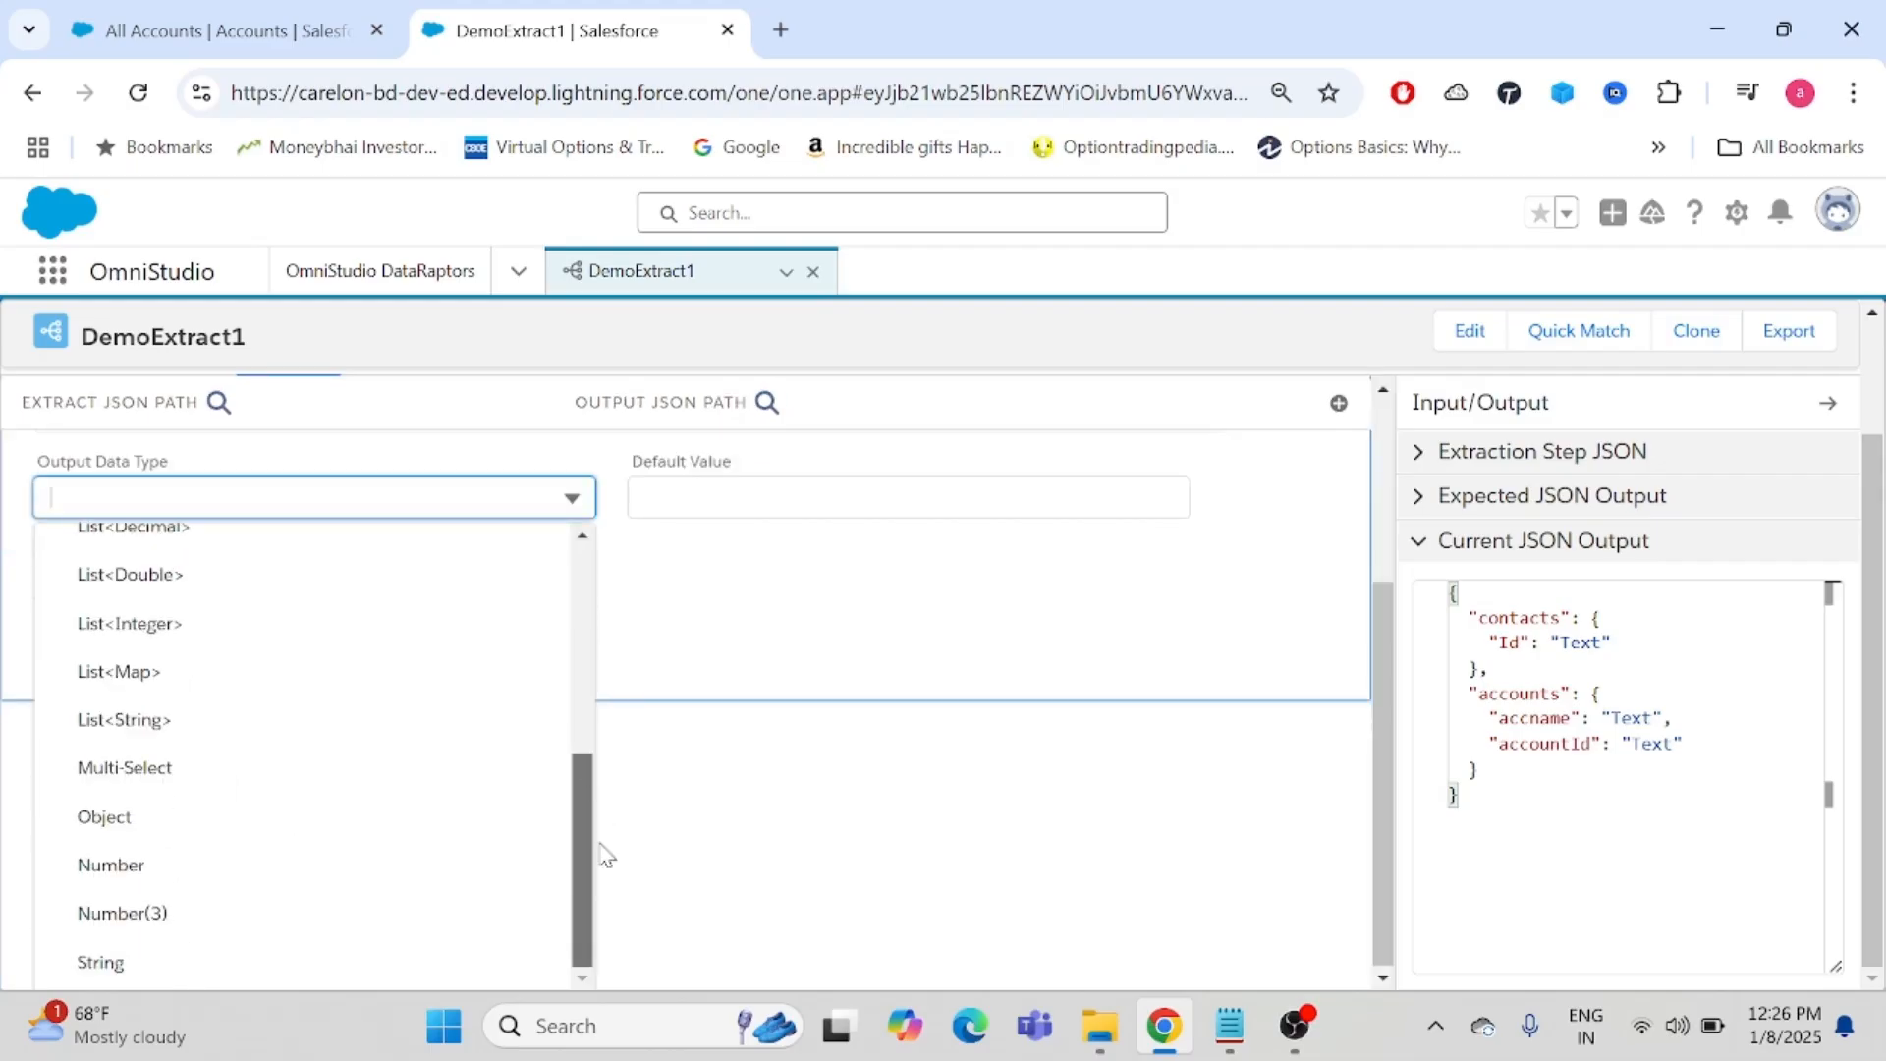
click(135, 975)
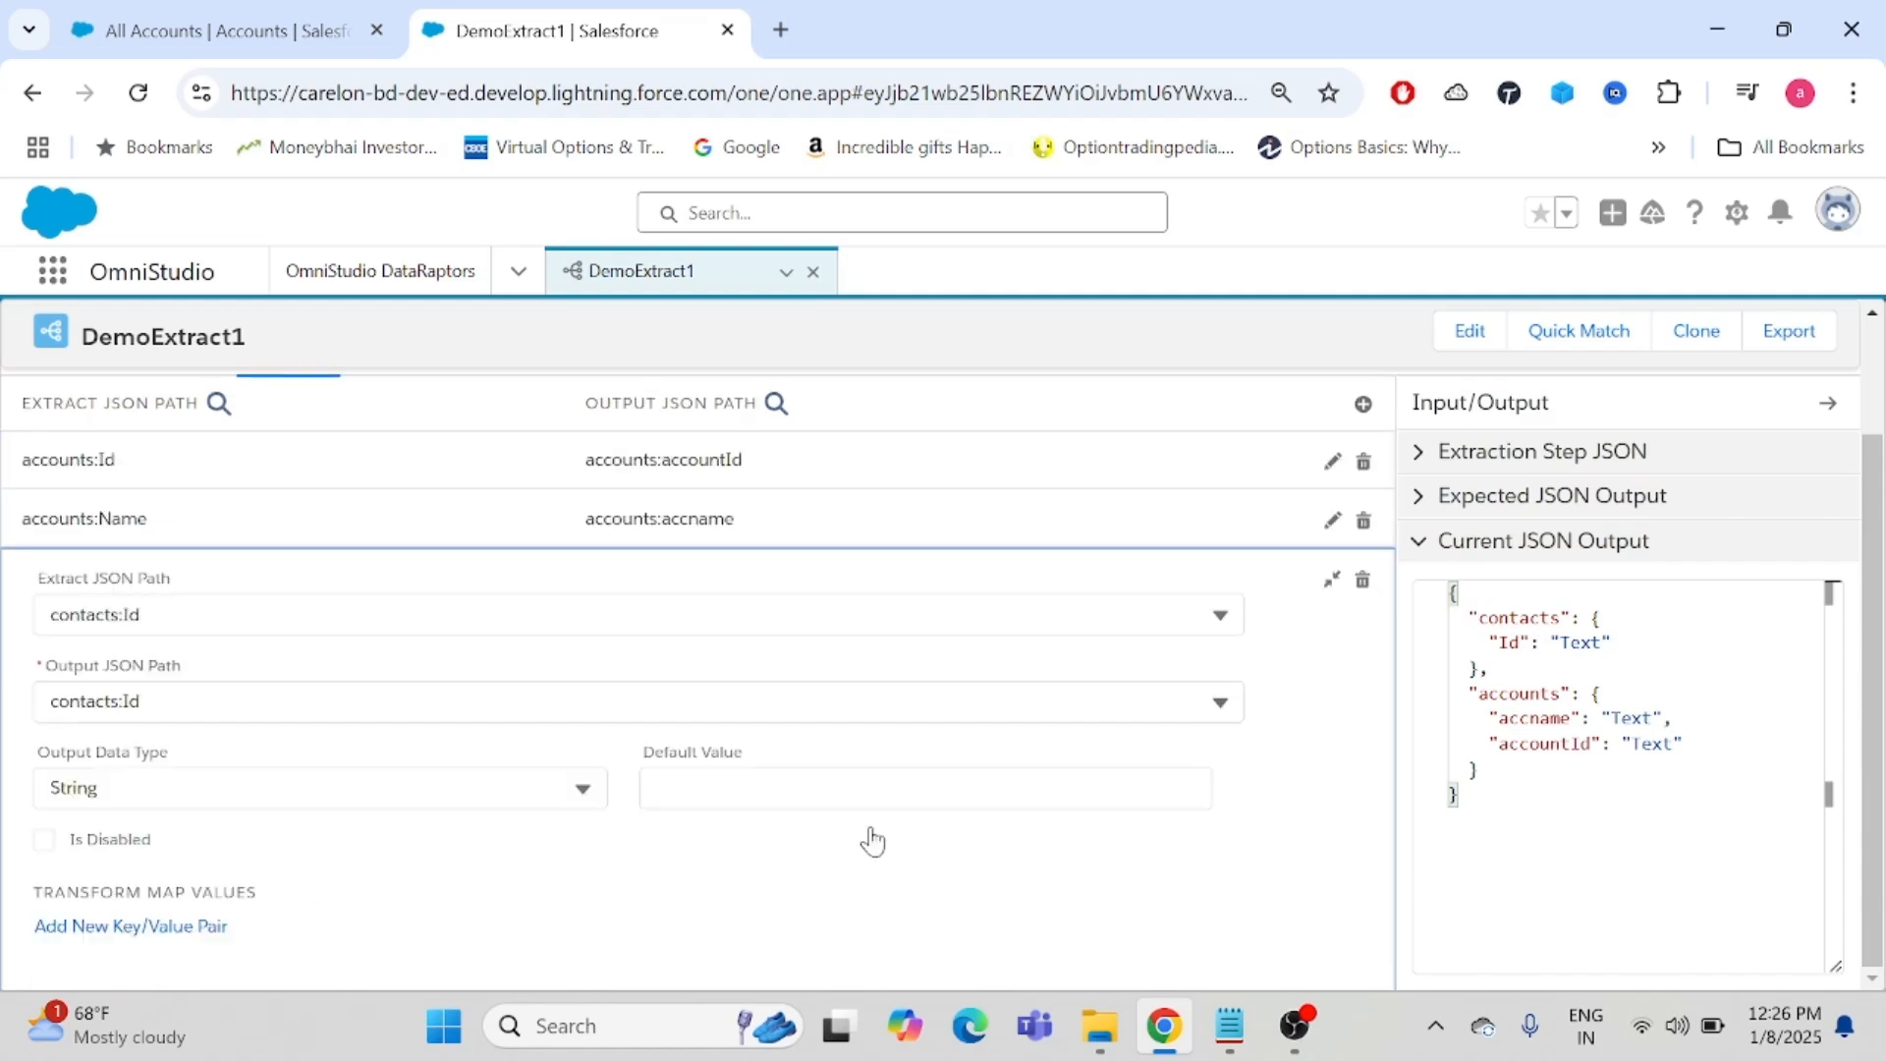
click(1333, 583)
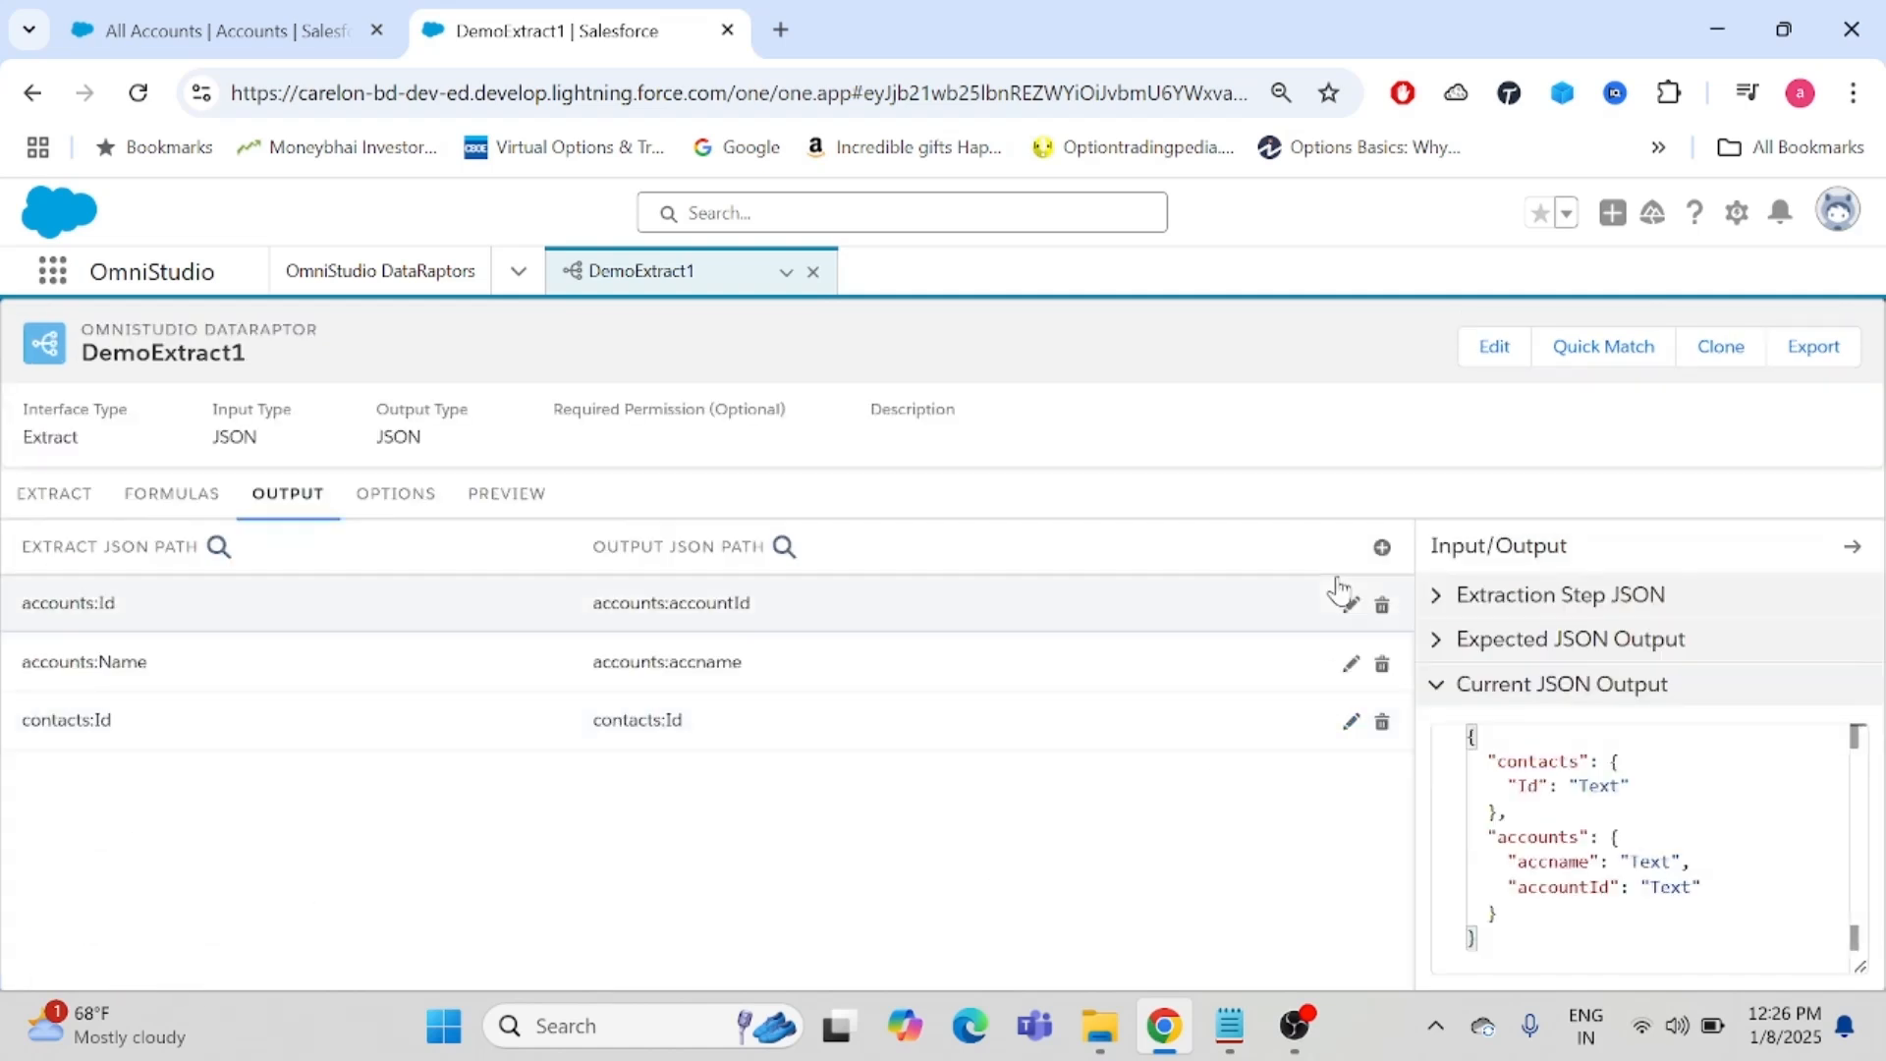
- Add an output mapping from the extract path contacts:FirstName to the output path contacts:firstname and collapse it
click(1383, 547)
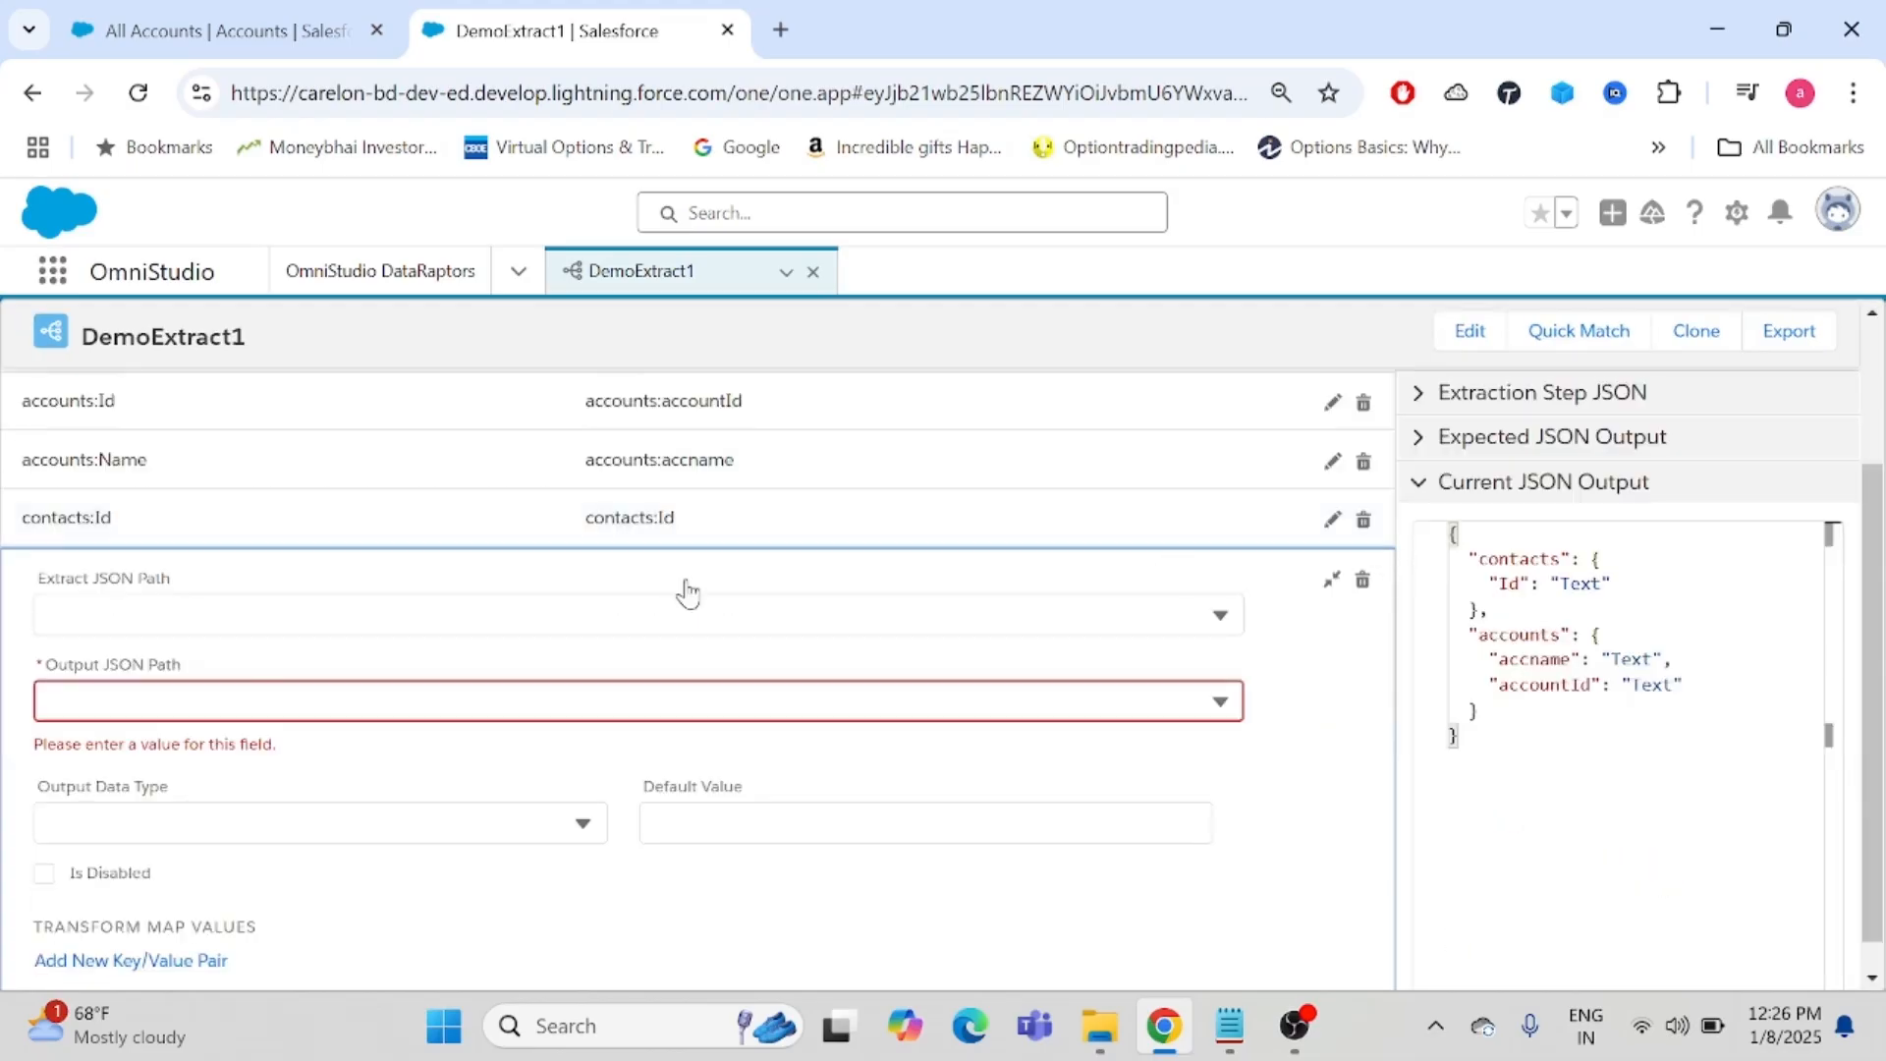
click(205, 620)
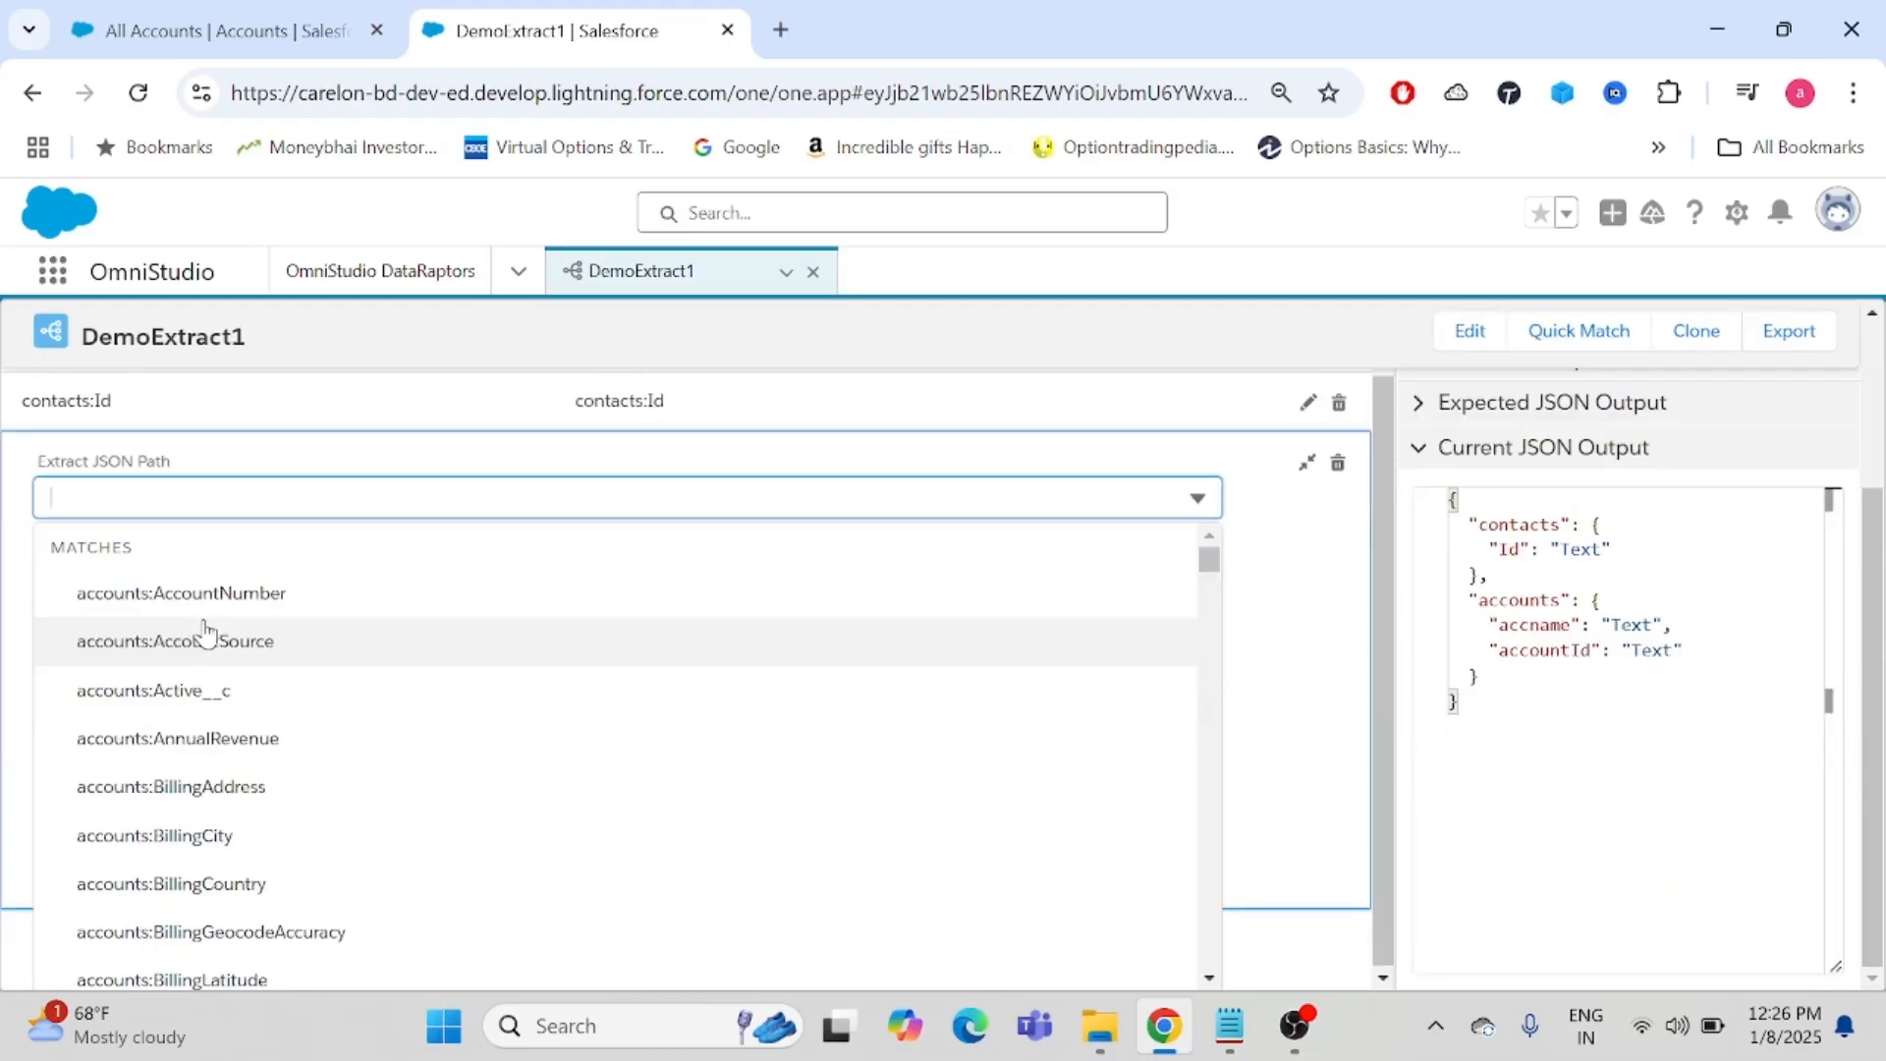
text(contacts)
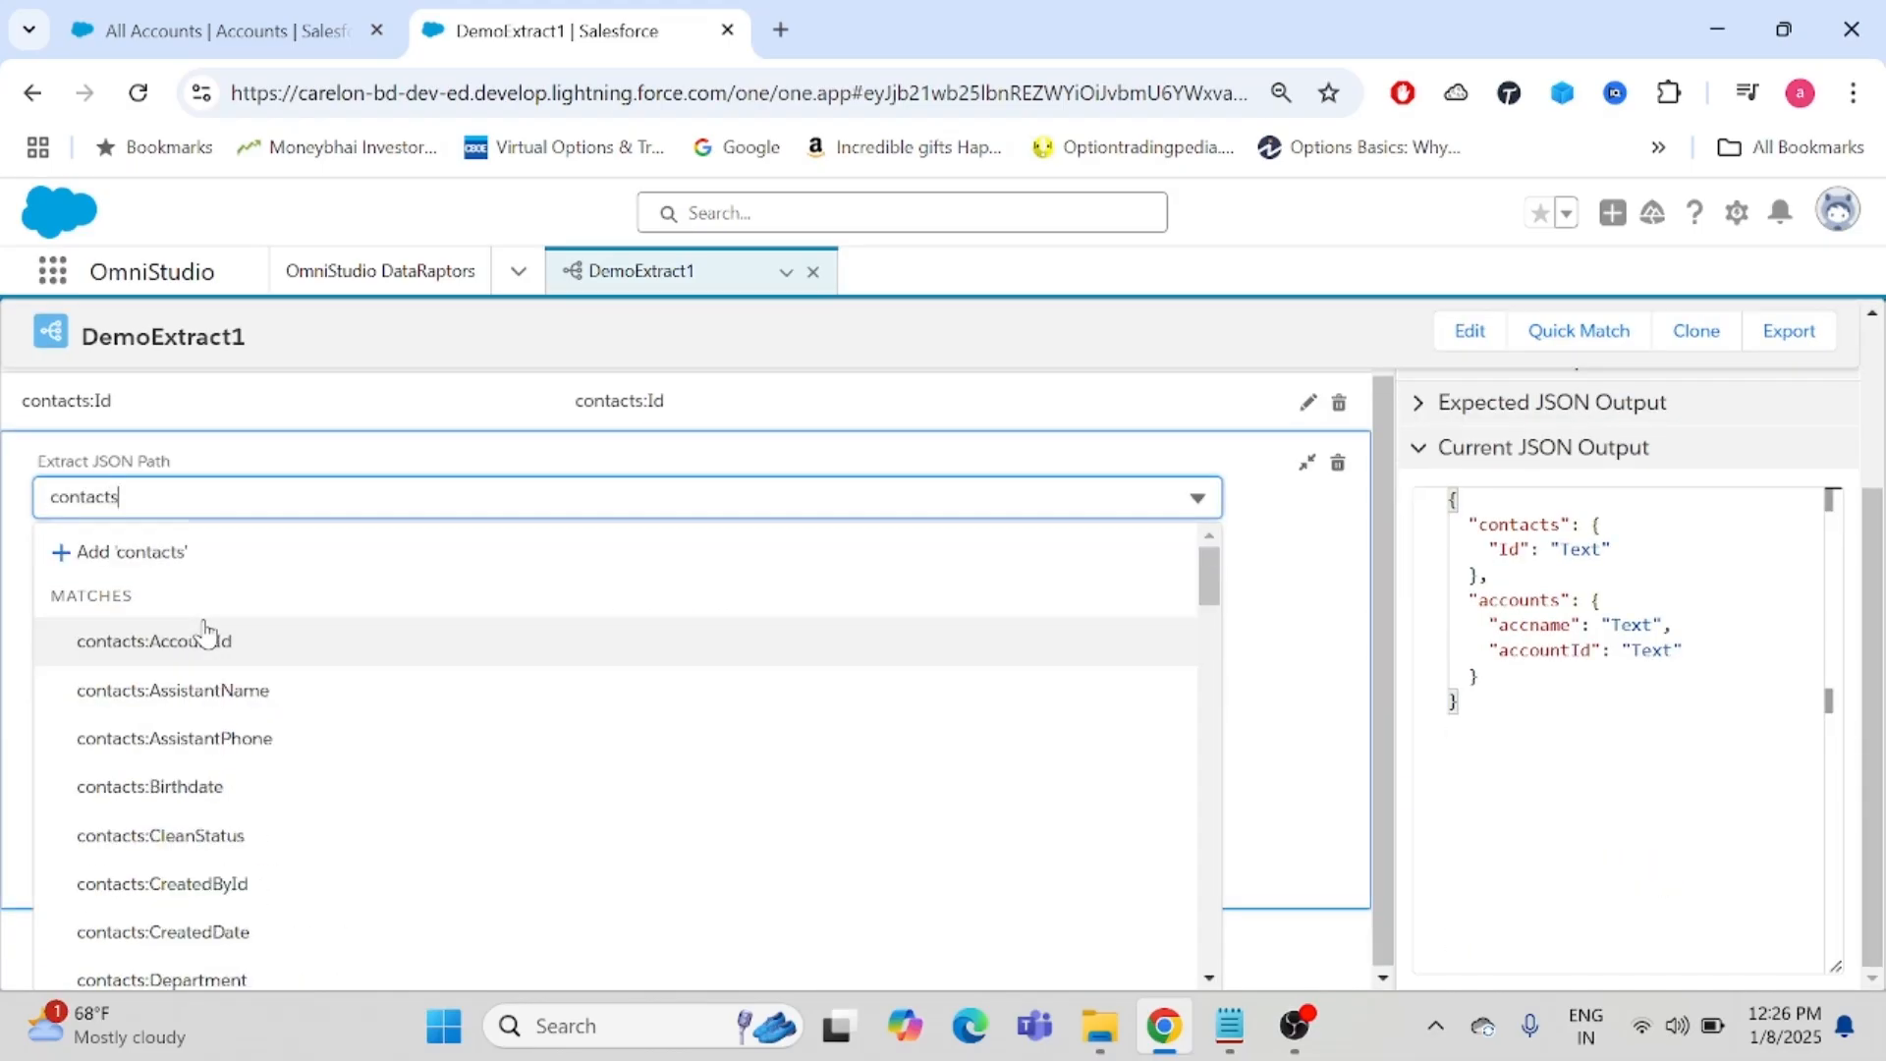
text(:fir)
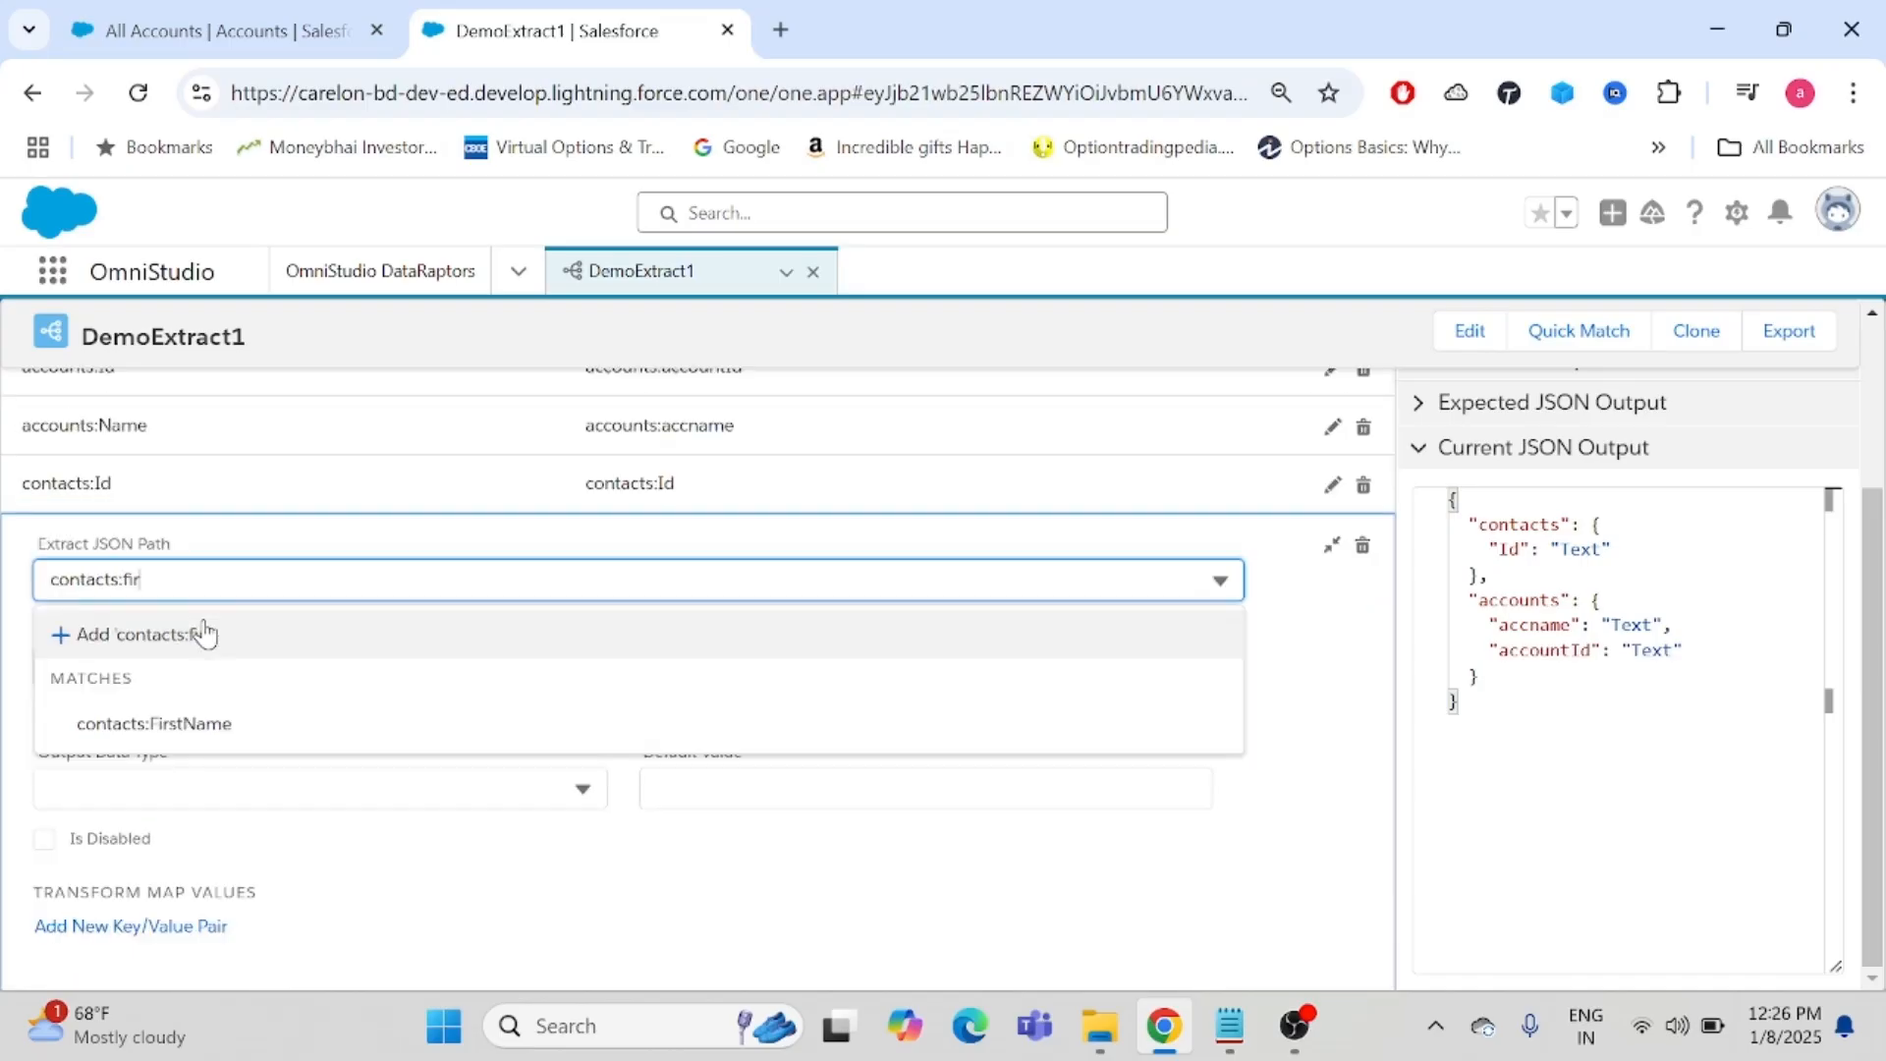
click(206, 723)
click(125, 591)
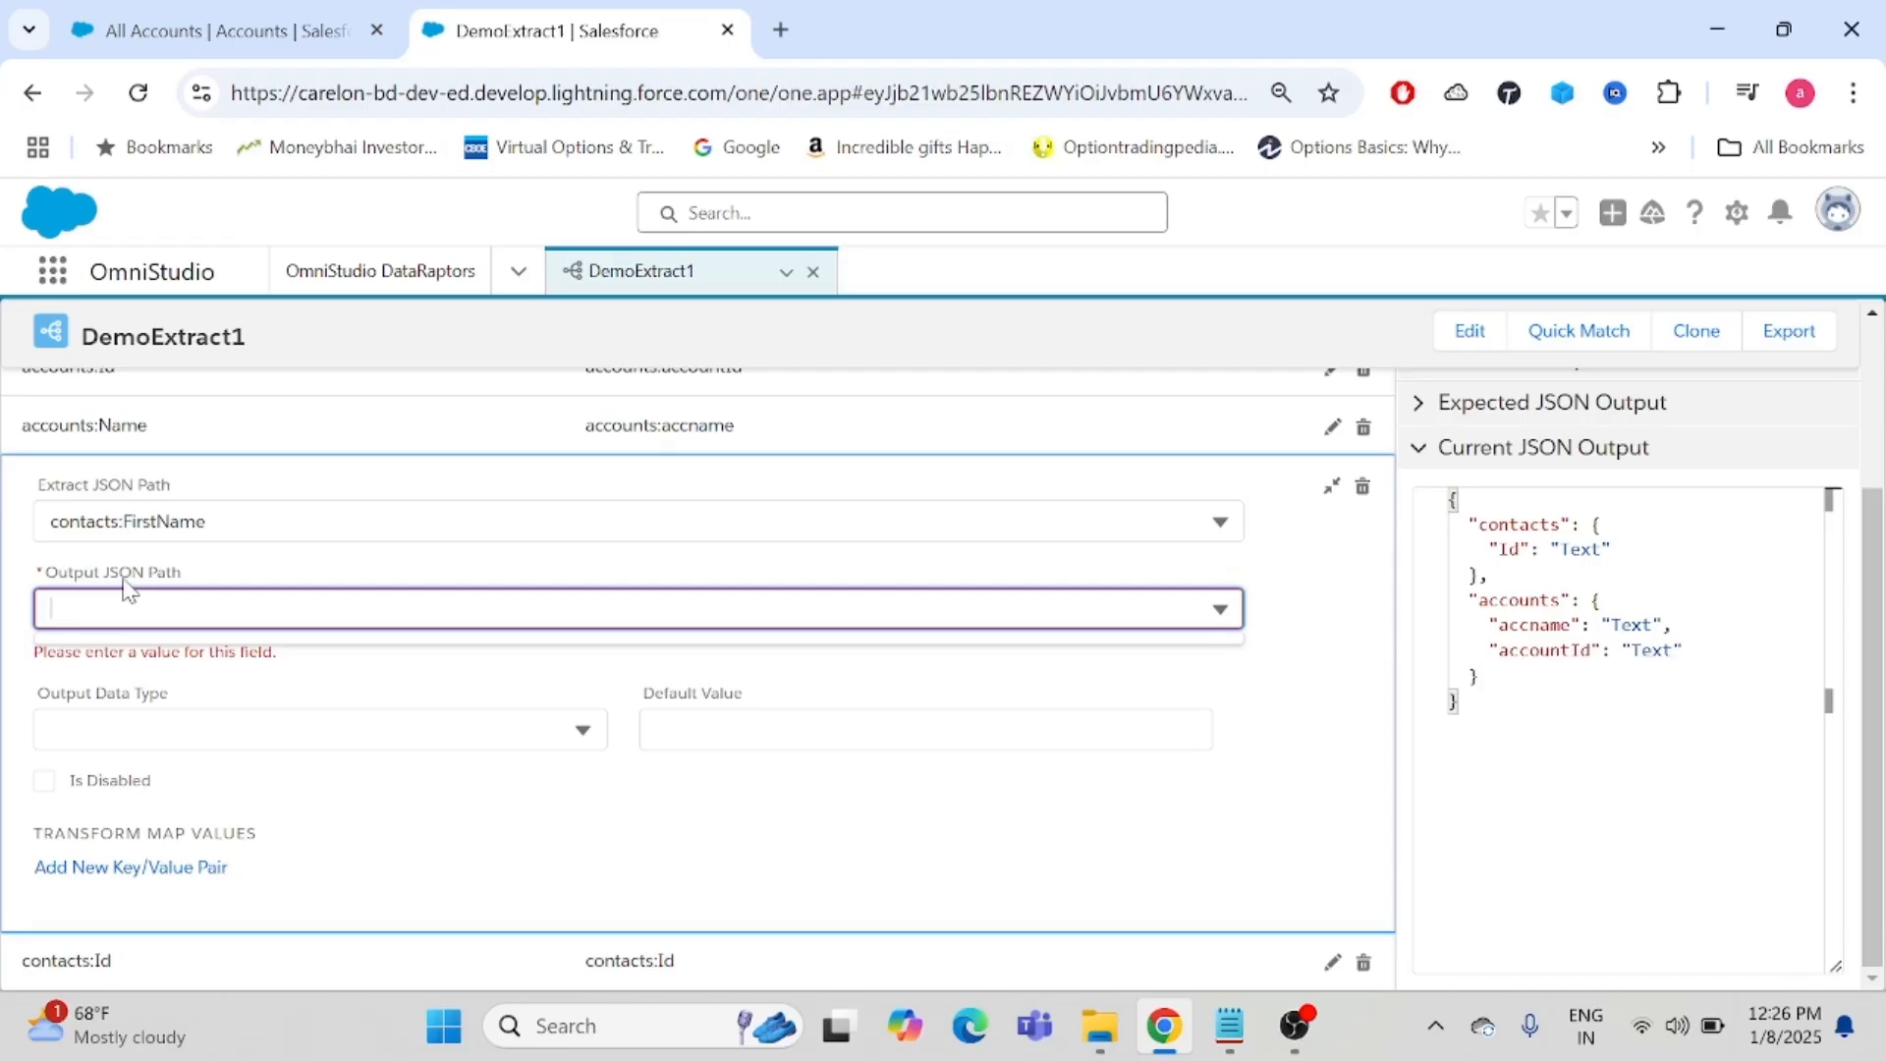
text(contacts)
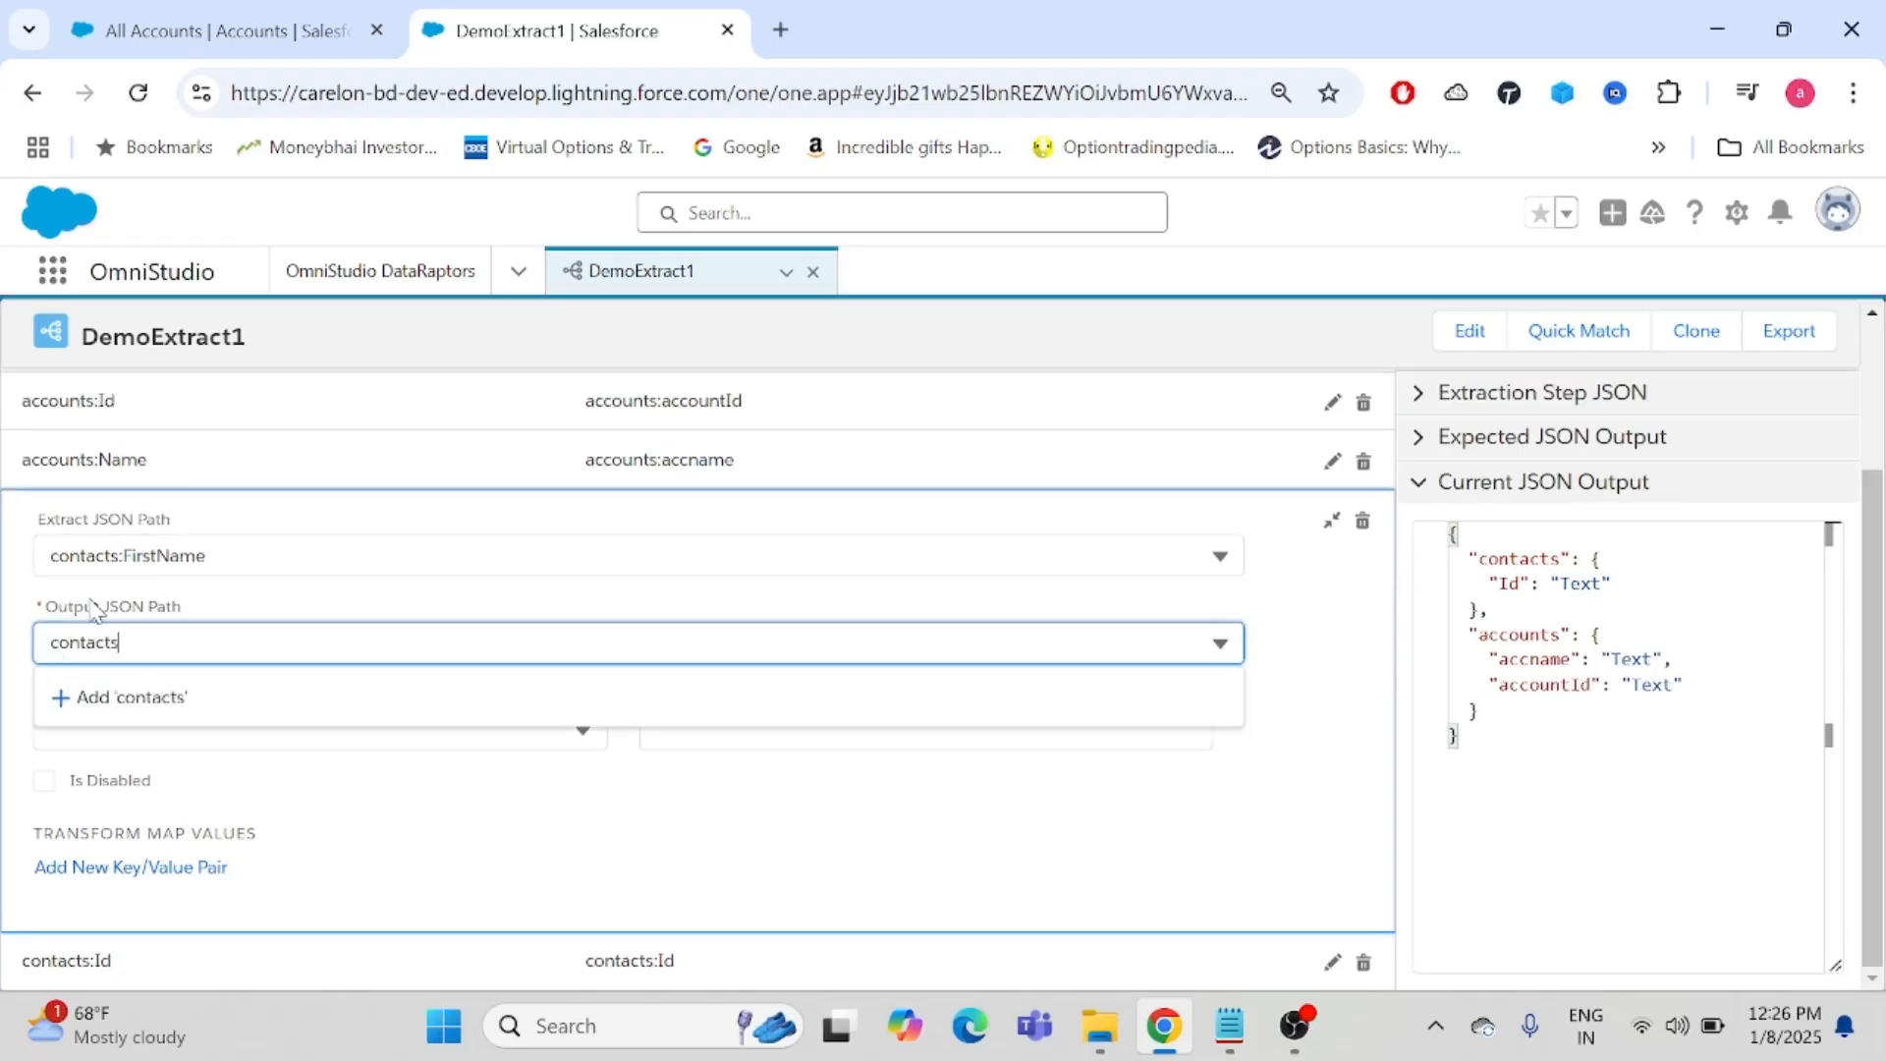
text(:firstname)
key(Return)
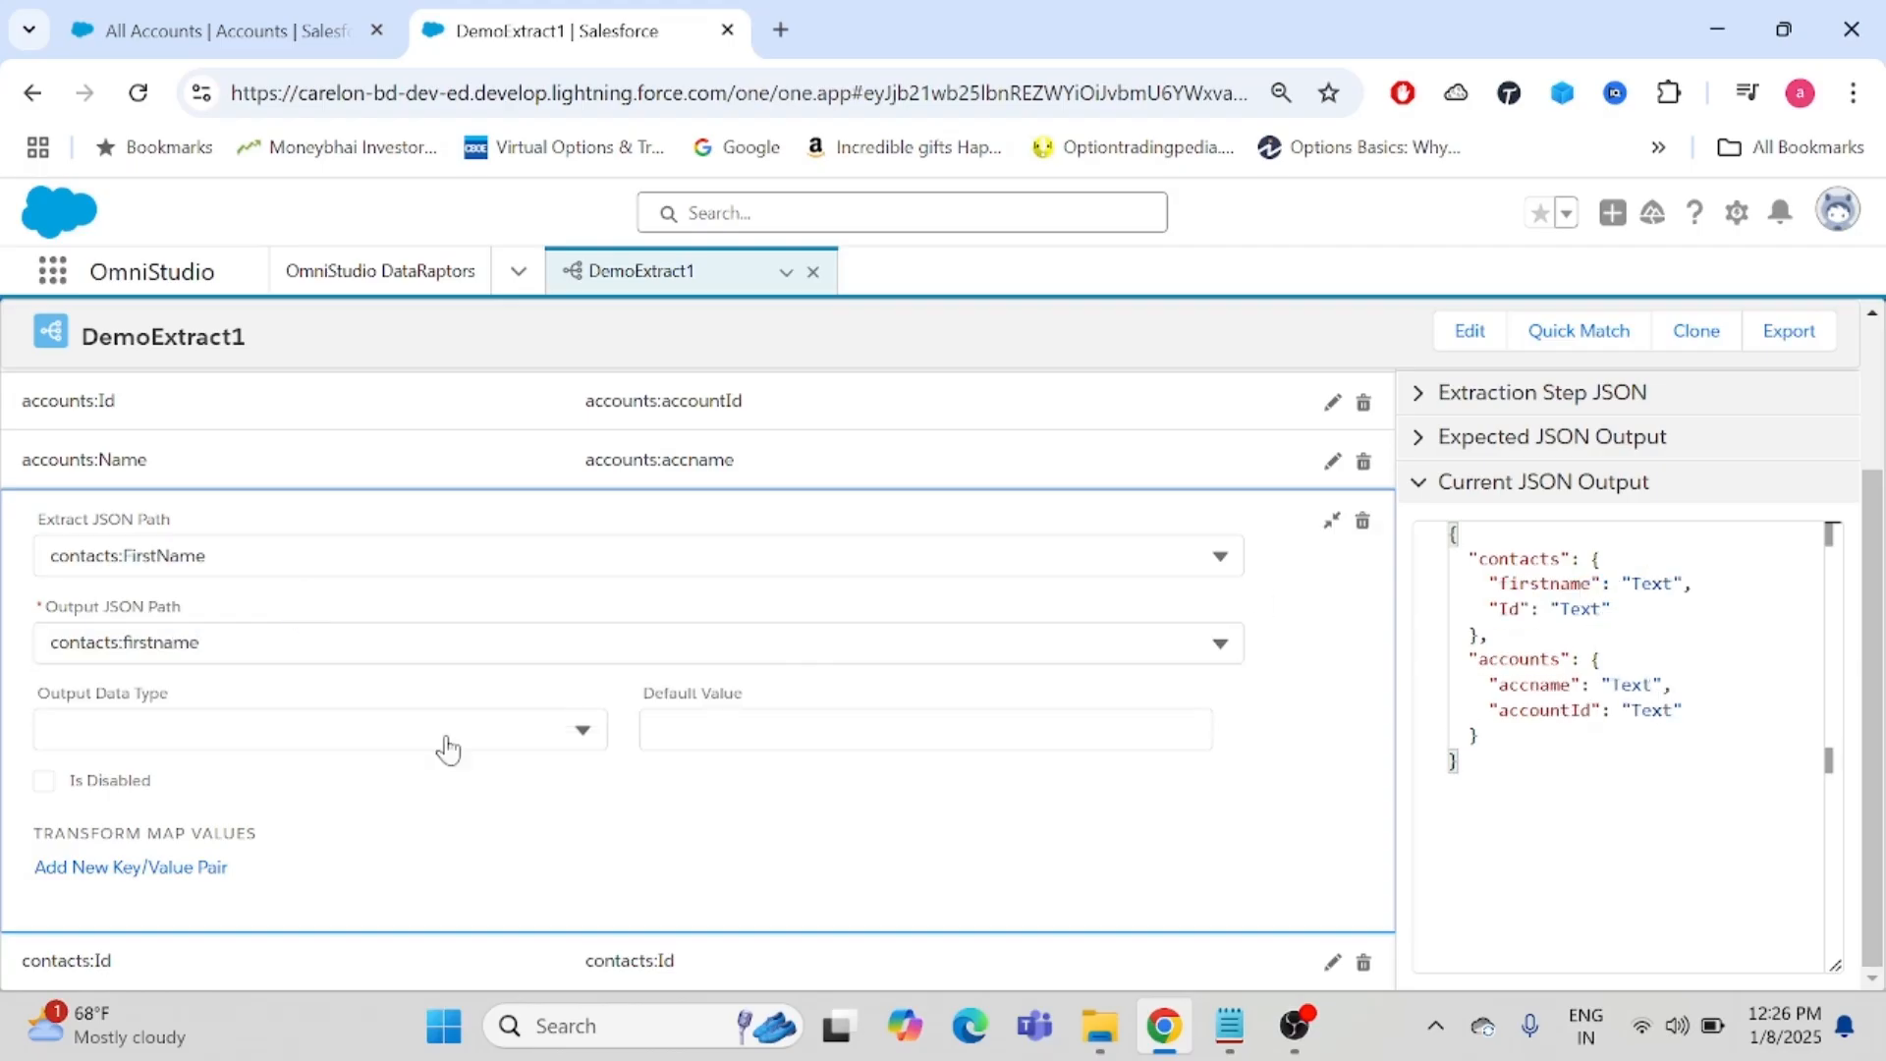
click(1331, 521)
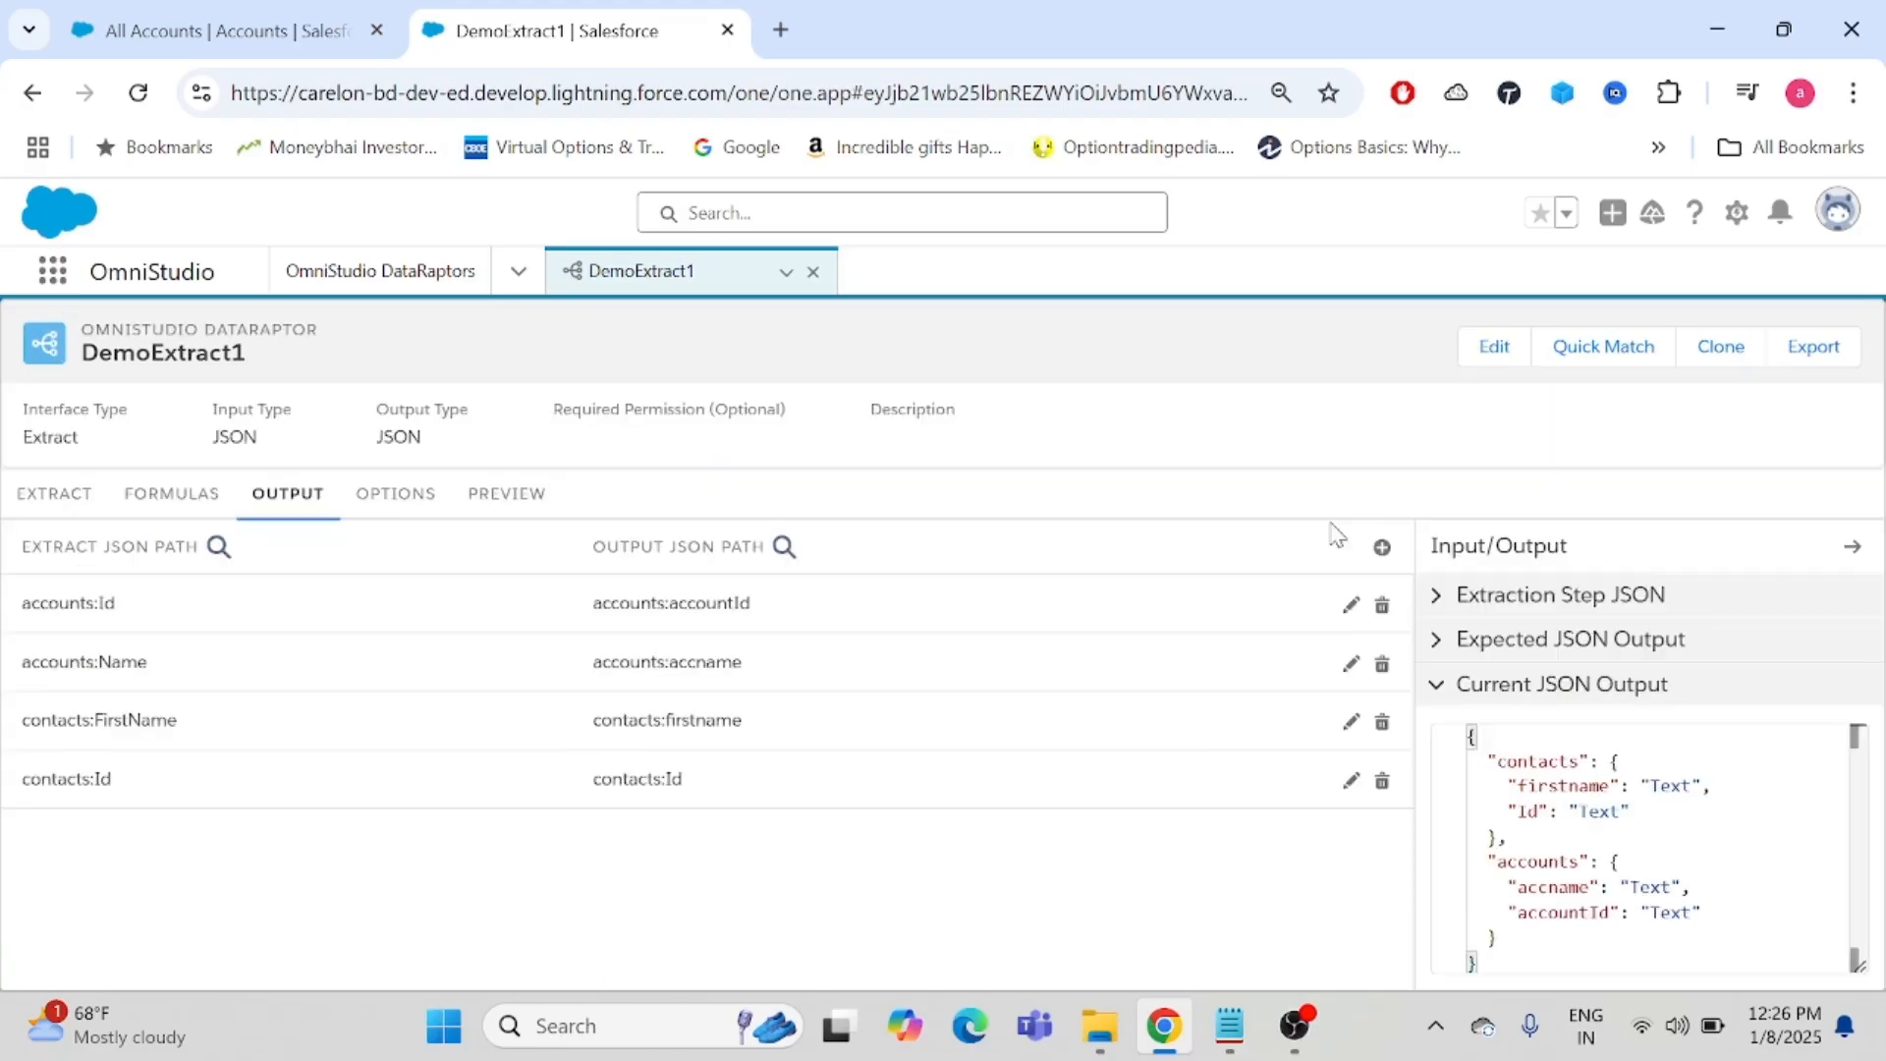
- Add an output mapping from the extract path contacts:LastName to the output path contacts:lastname and collapse it
click(1382, 547)
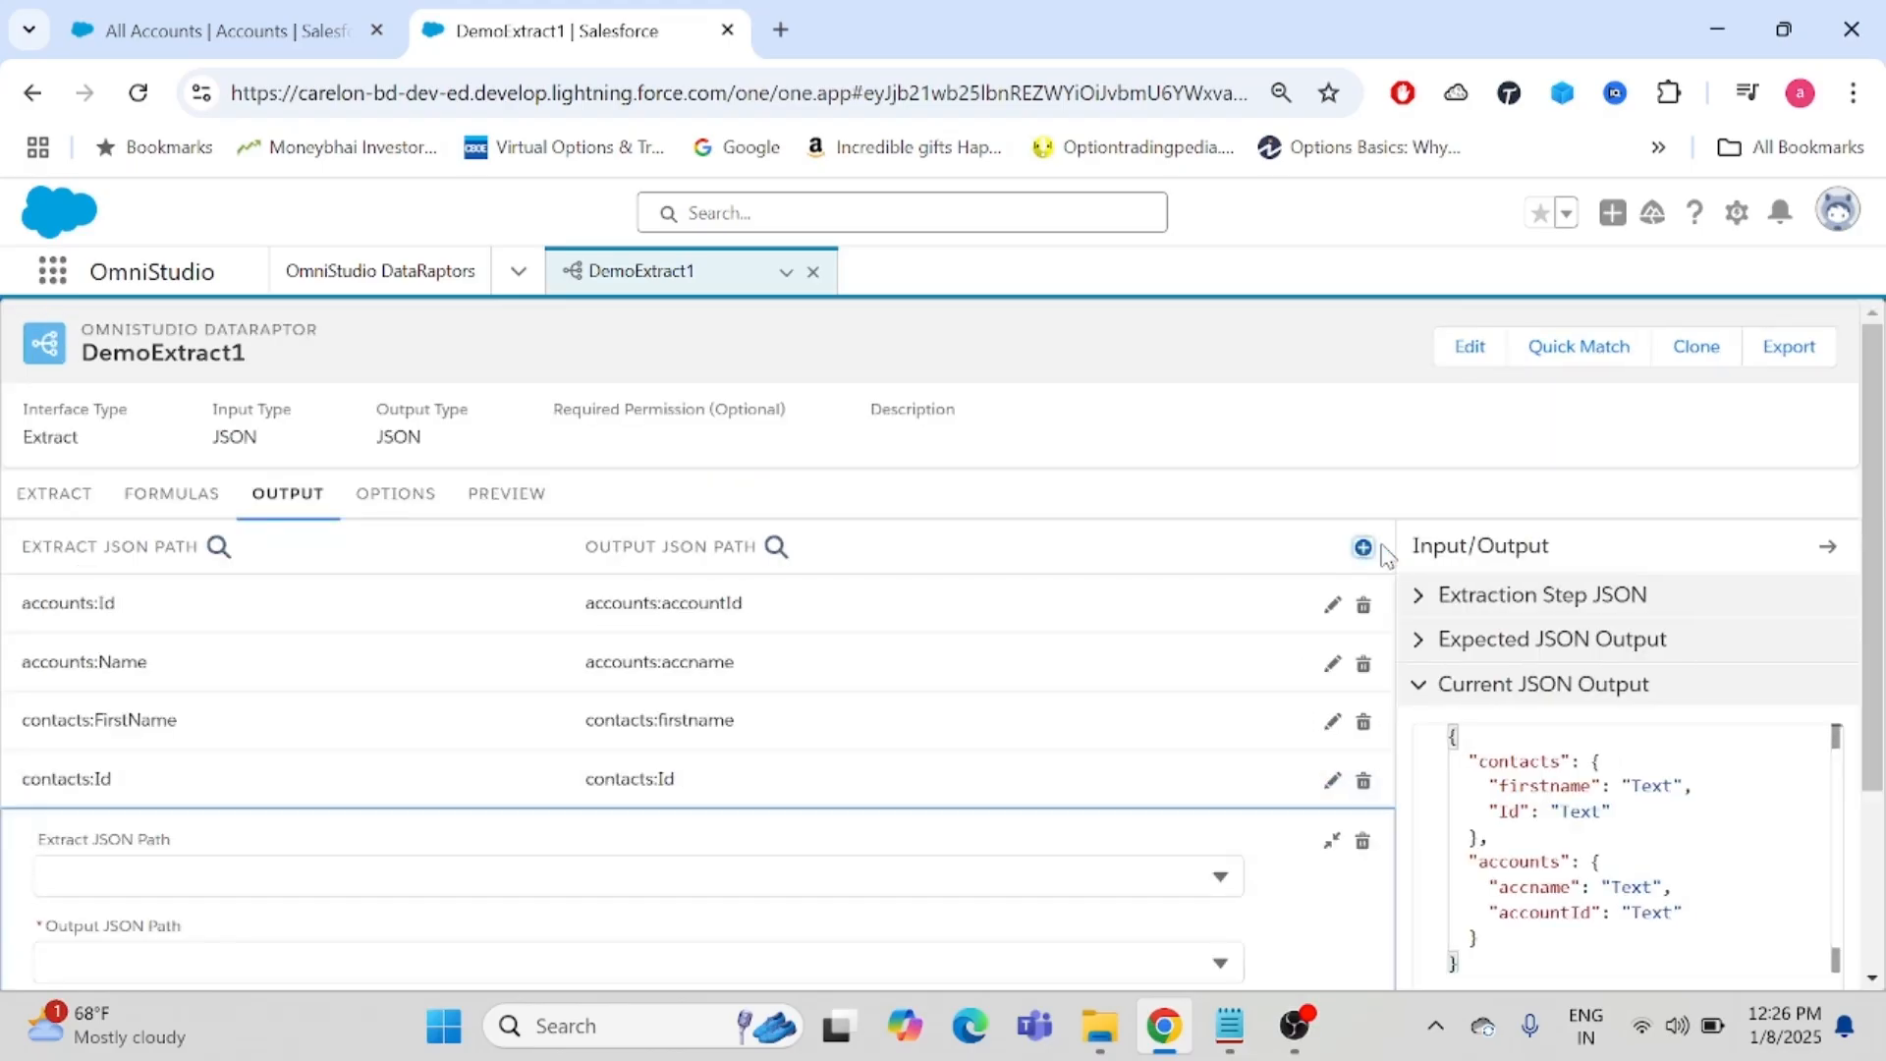
click(116, 620)
text(lastnam)
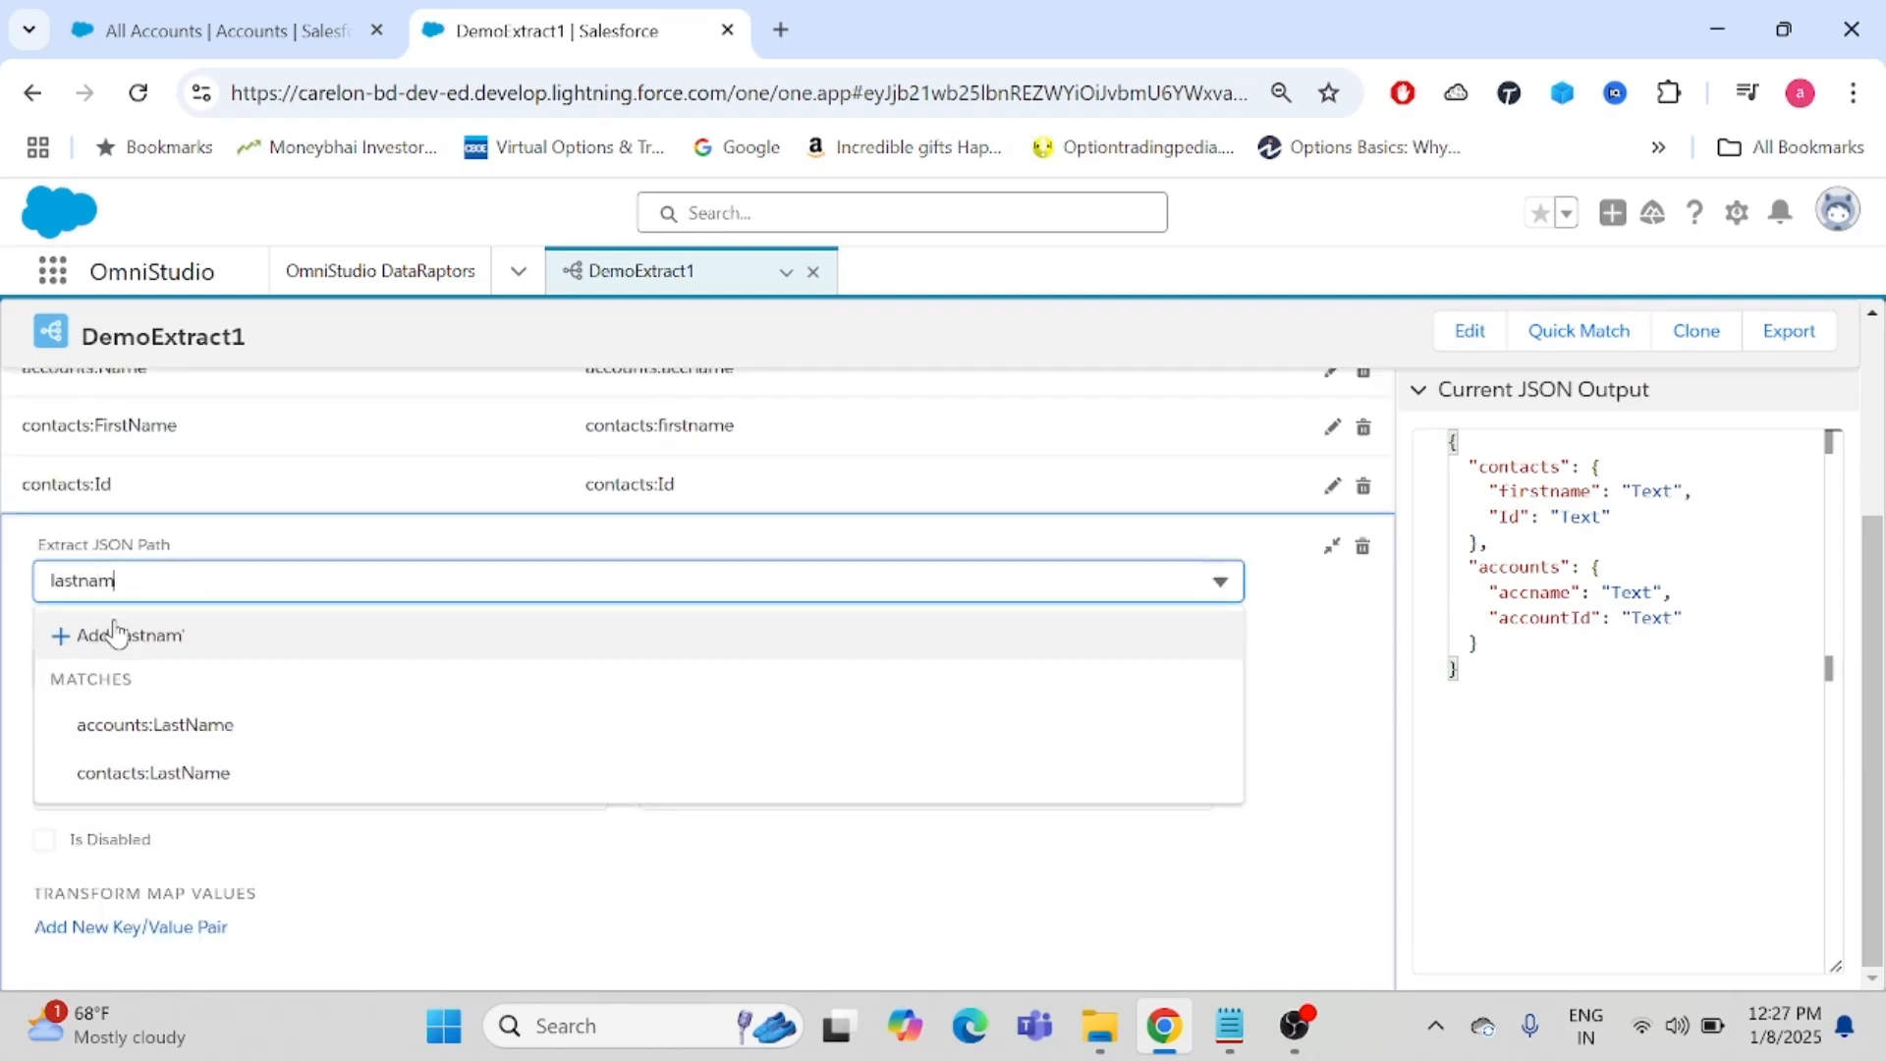
click(160, 774)
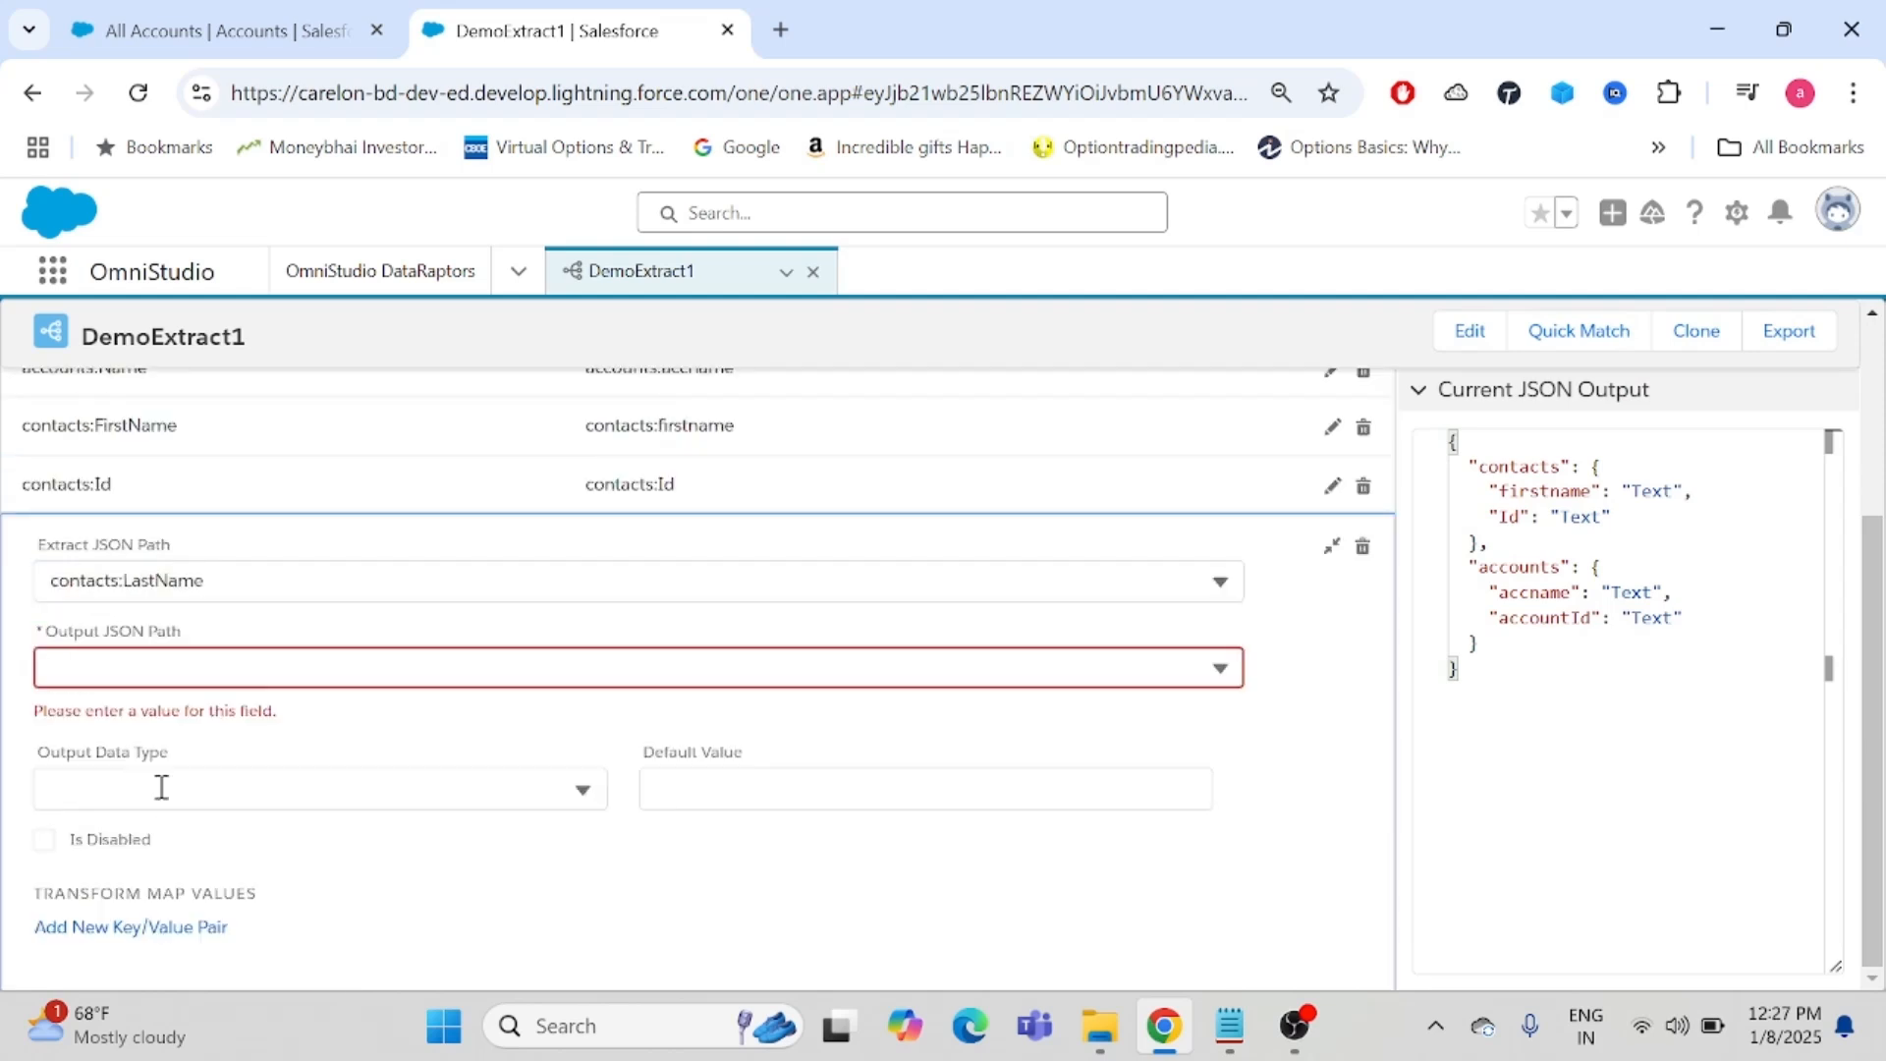
click(117, 662)
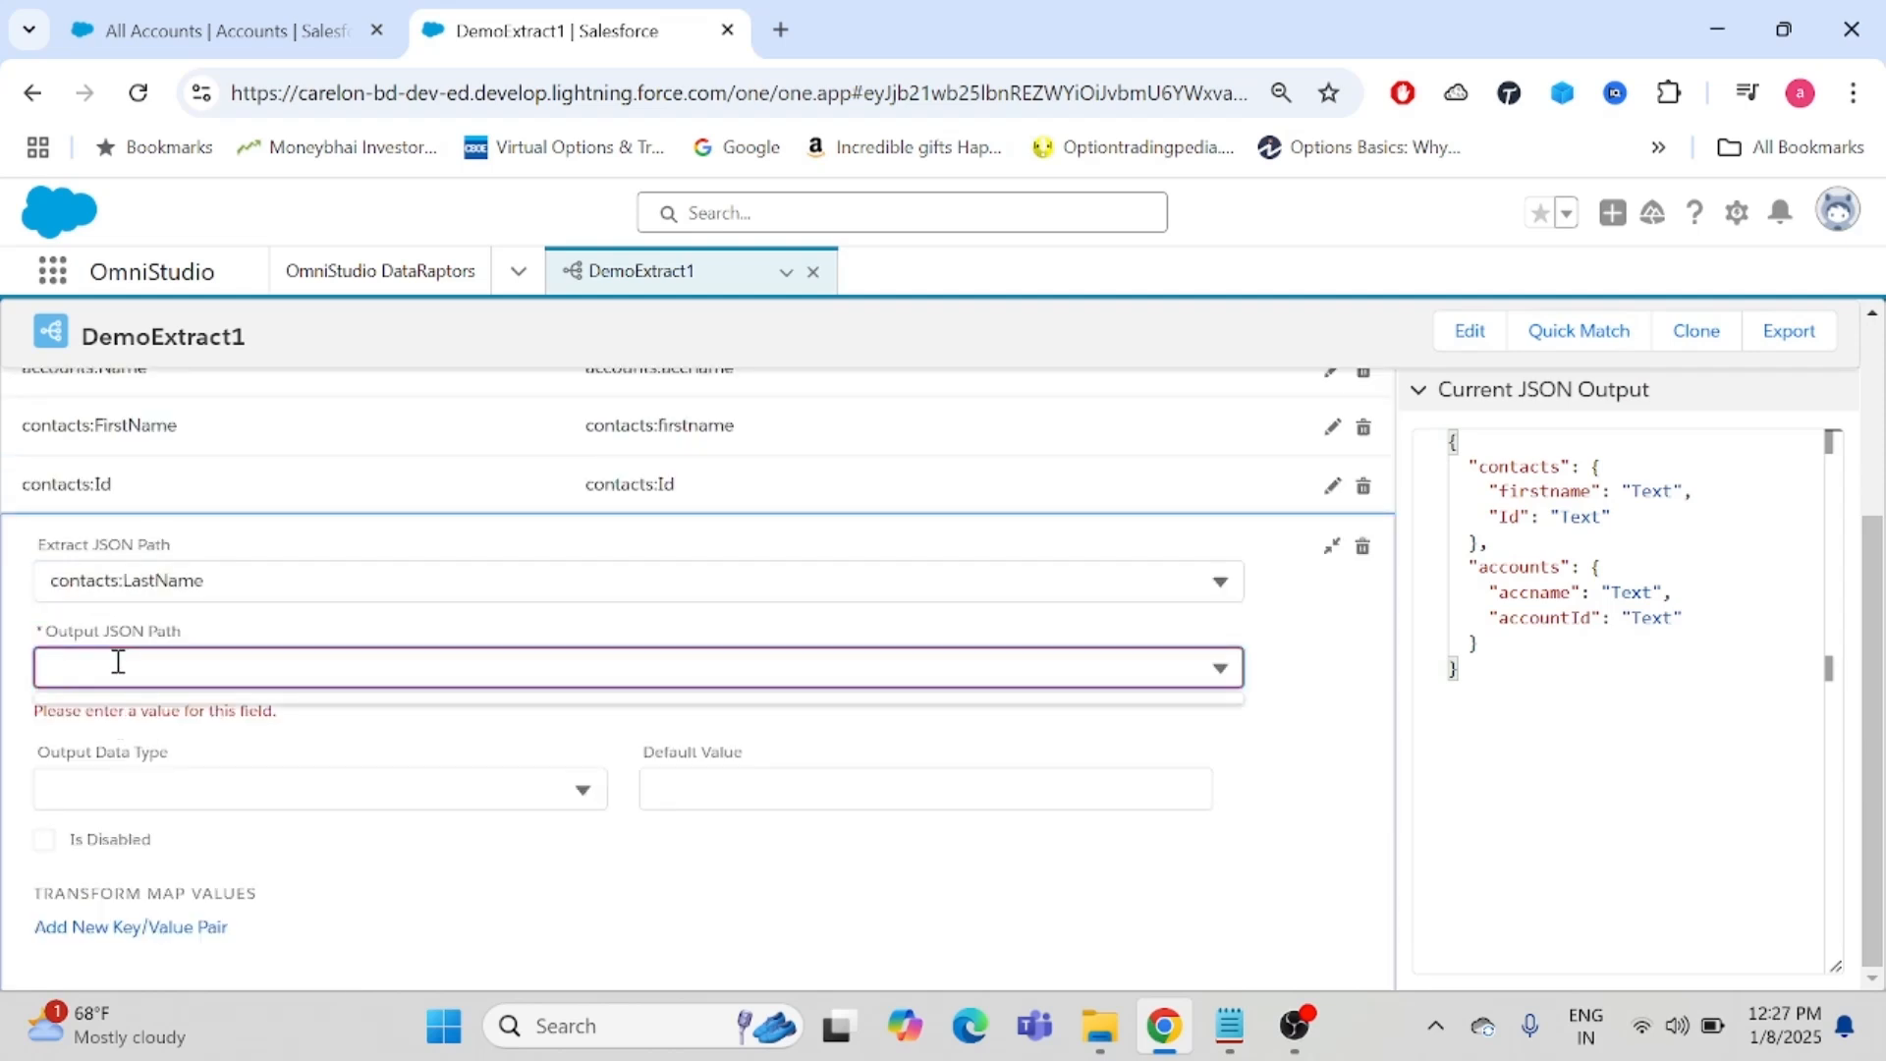
text(contacts:lastname)
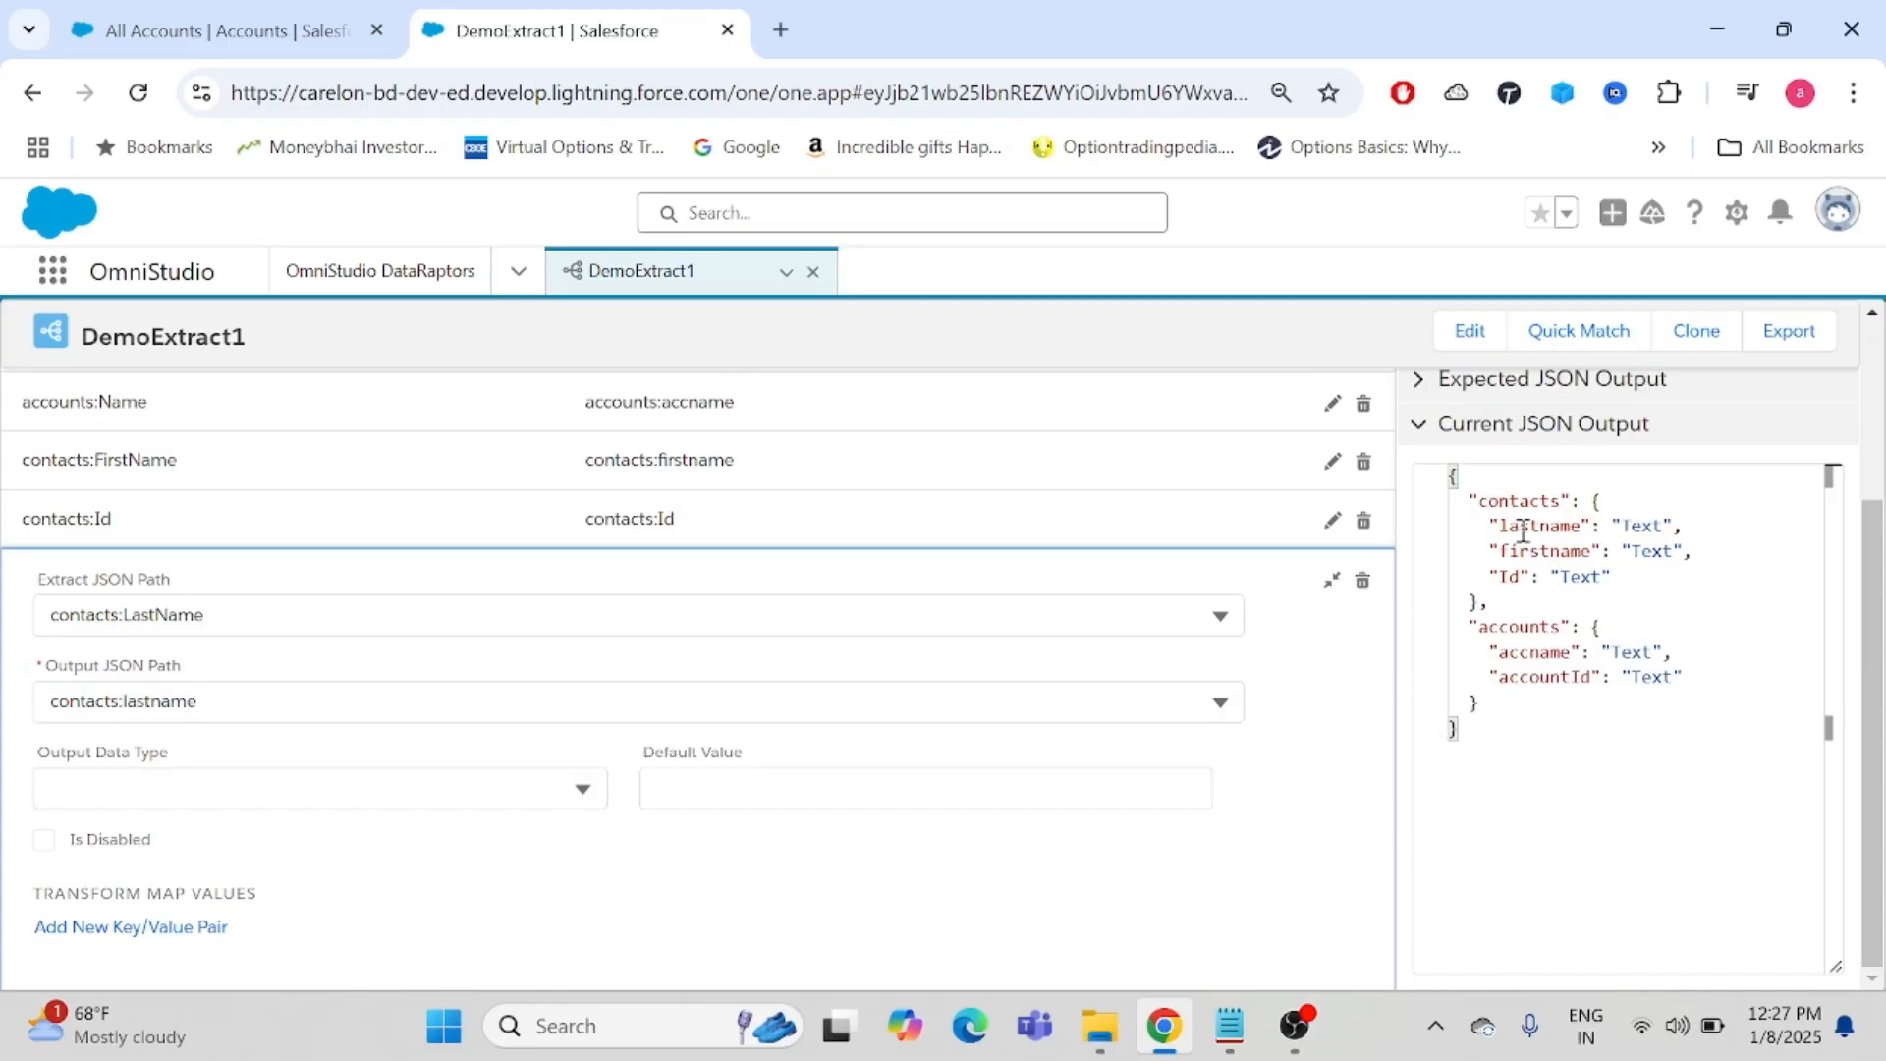
click(1332, 580)
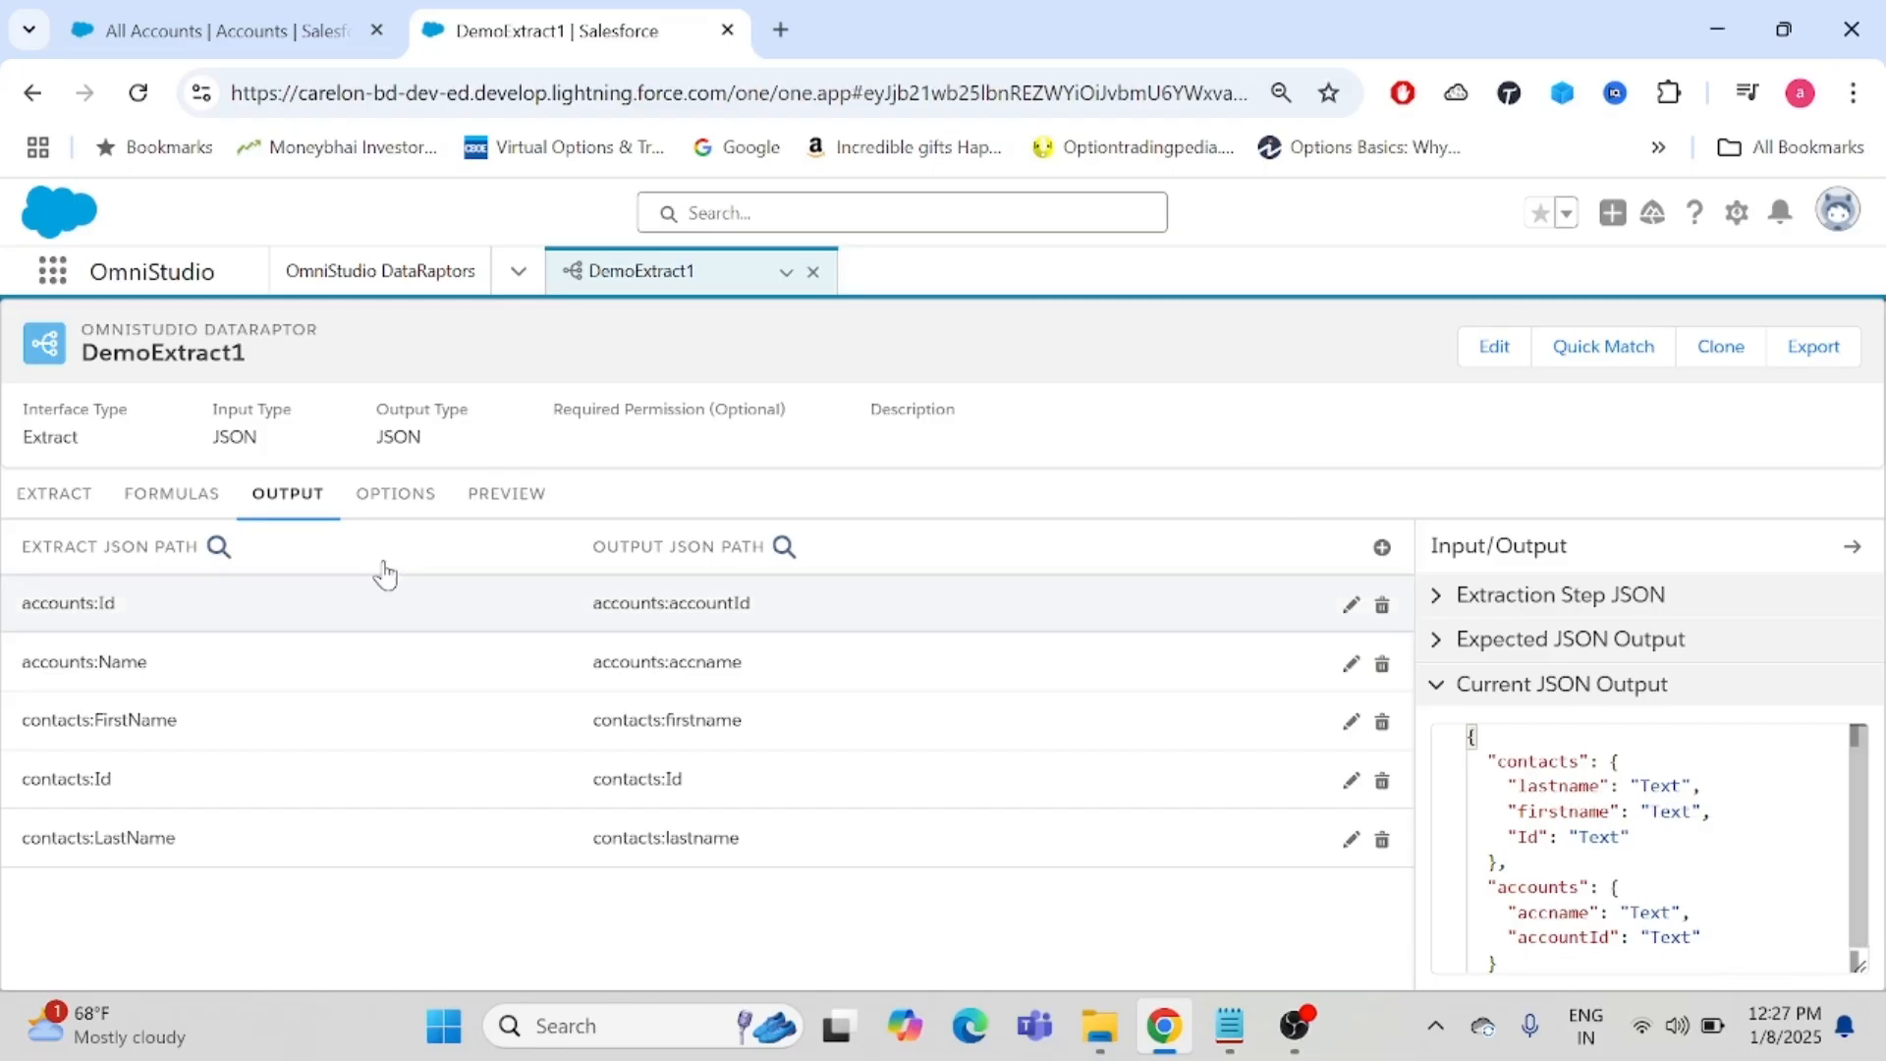
click(396, 497)
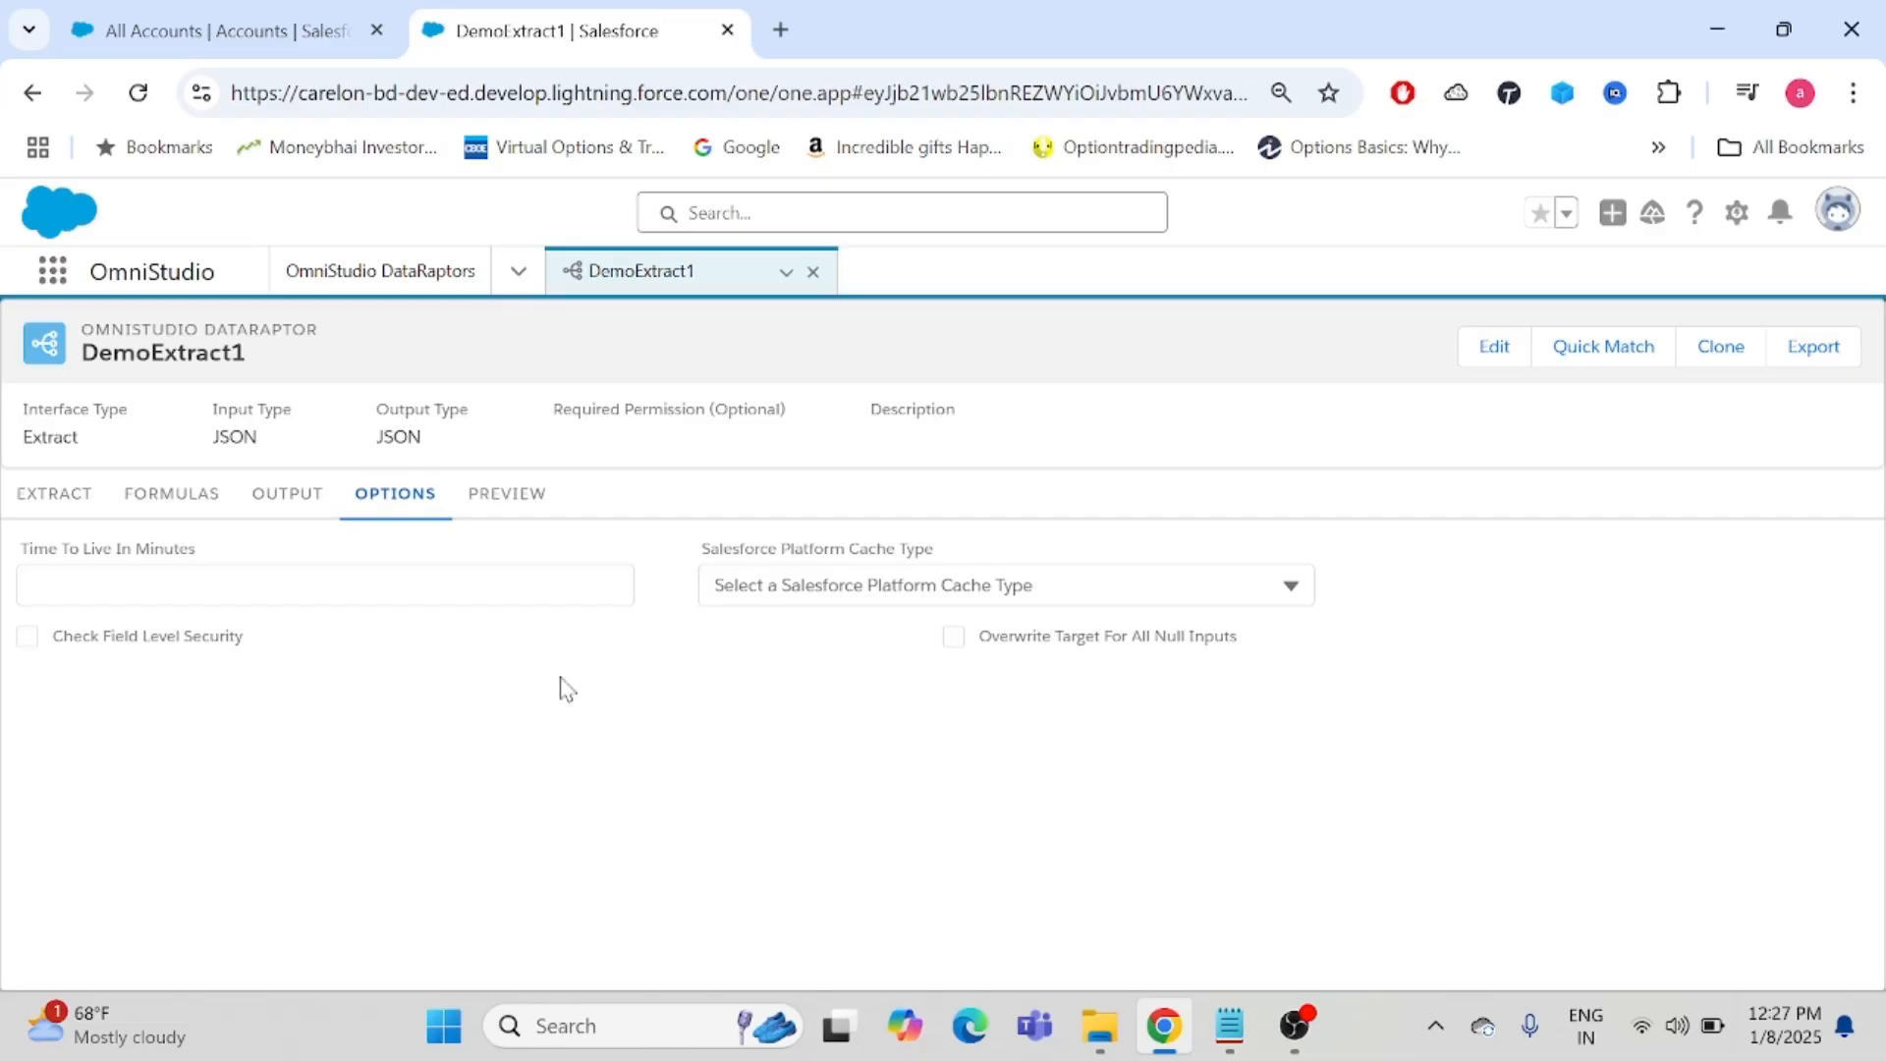
click(953, 643)
click(953, 643)
- Add a preview input parameter with the key accname, copied from the Account extract step's Name filter
click(501, 499)
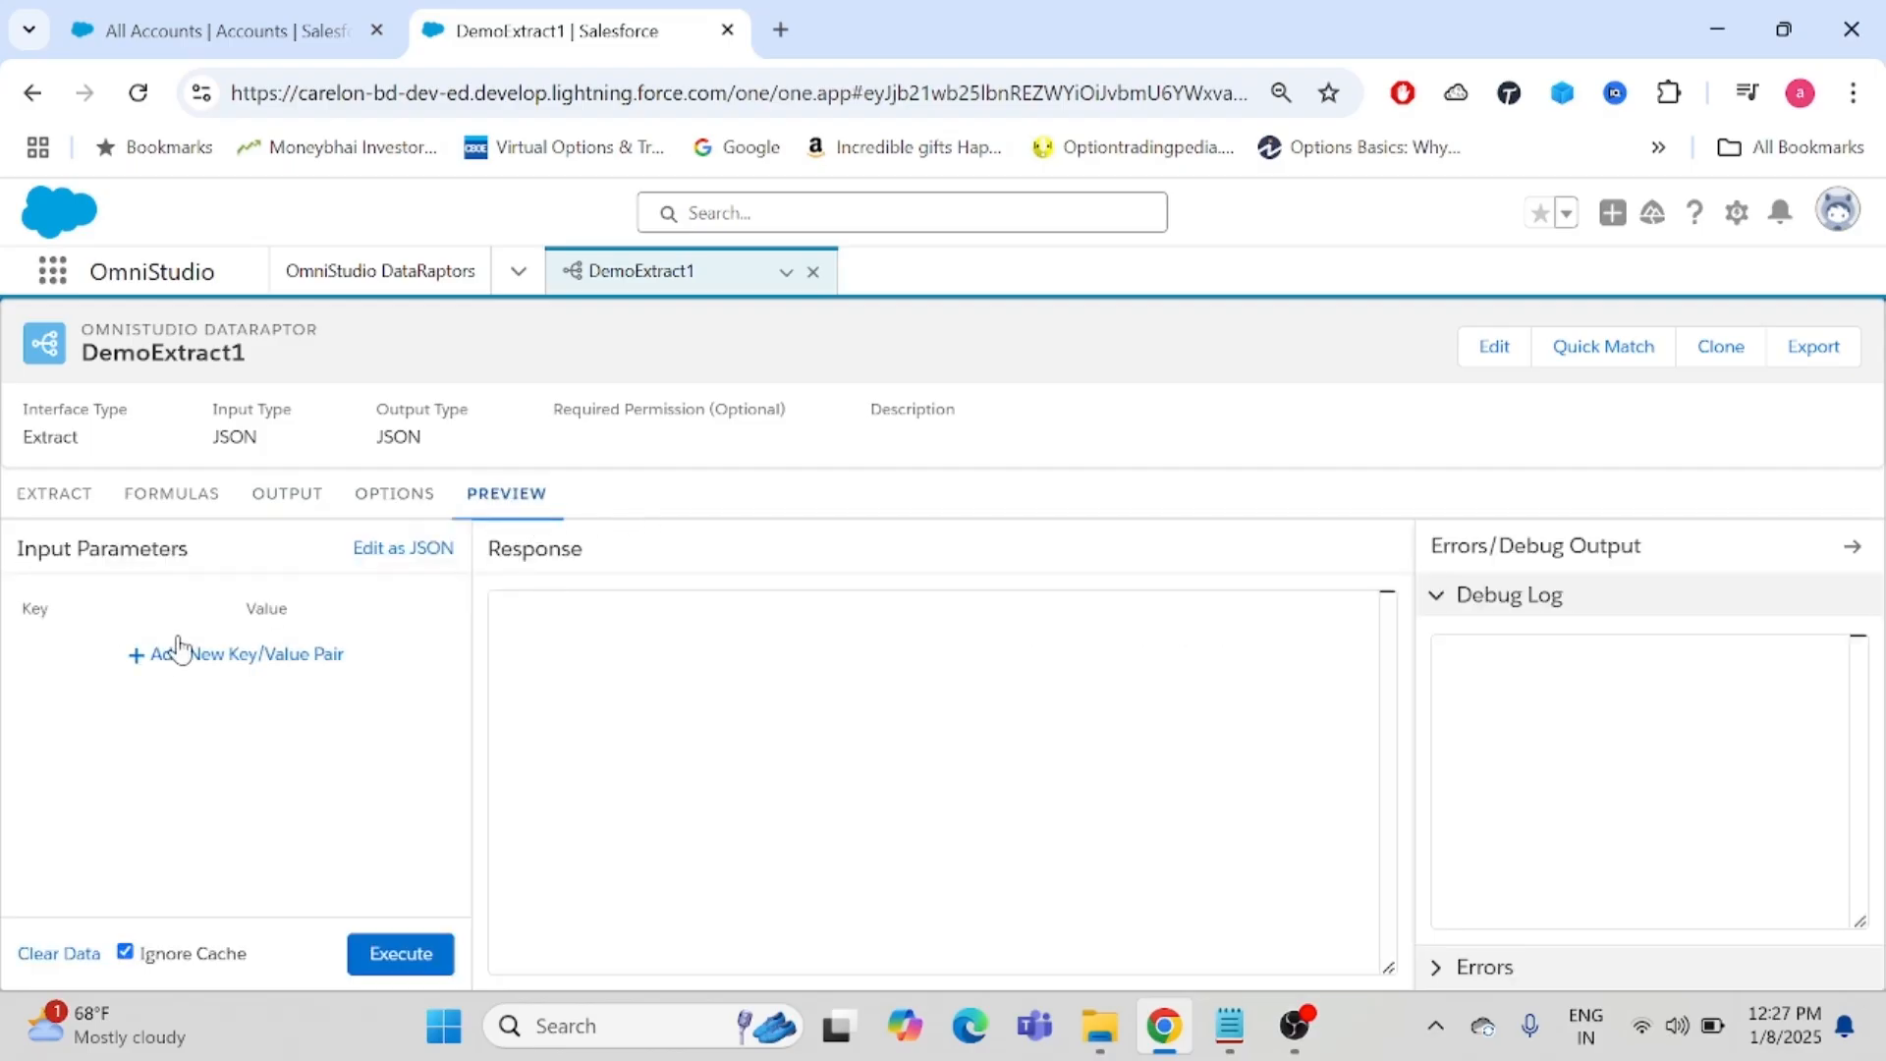
click(248, 668)
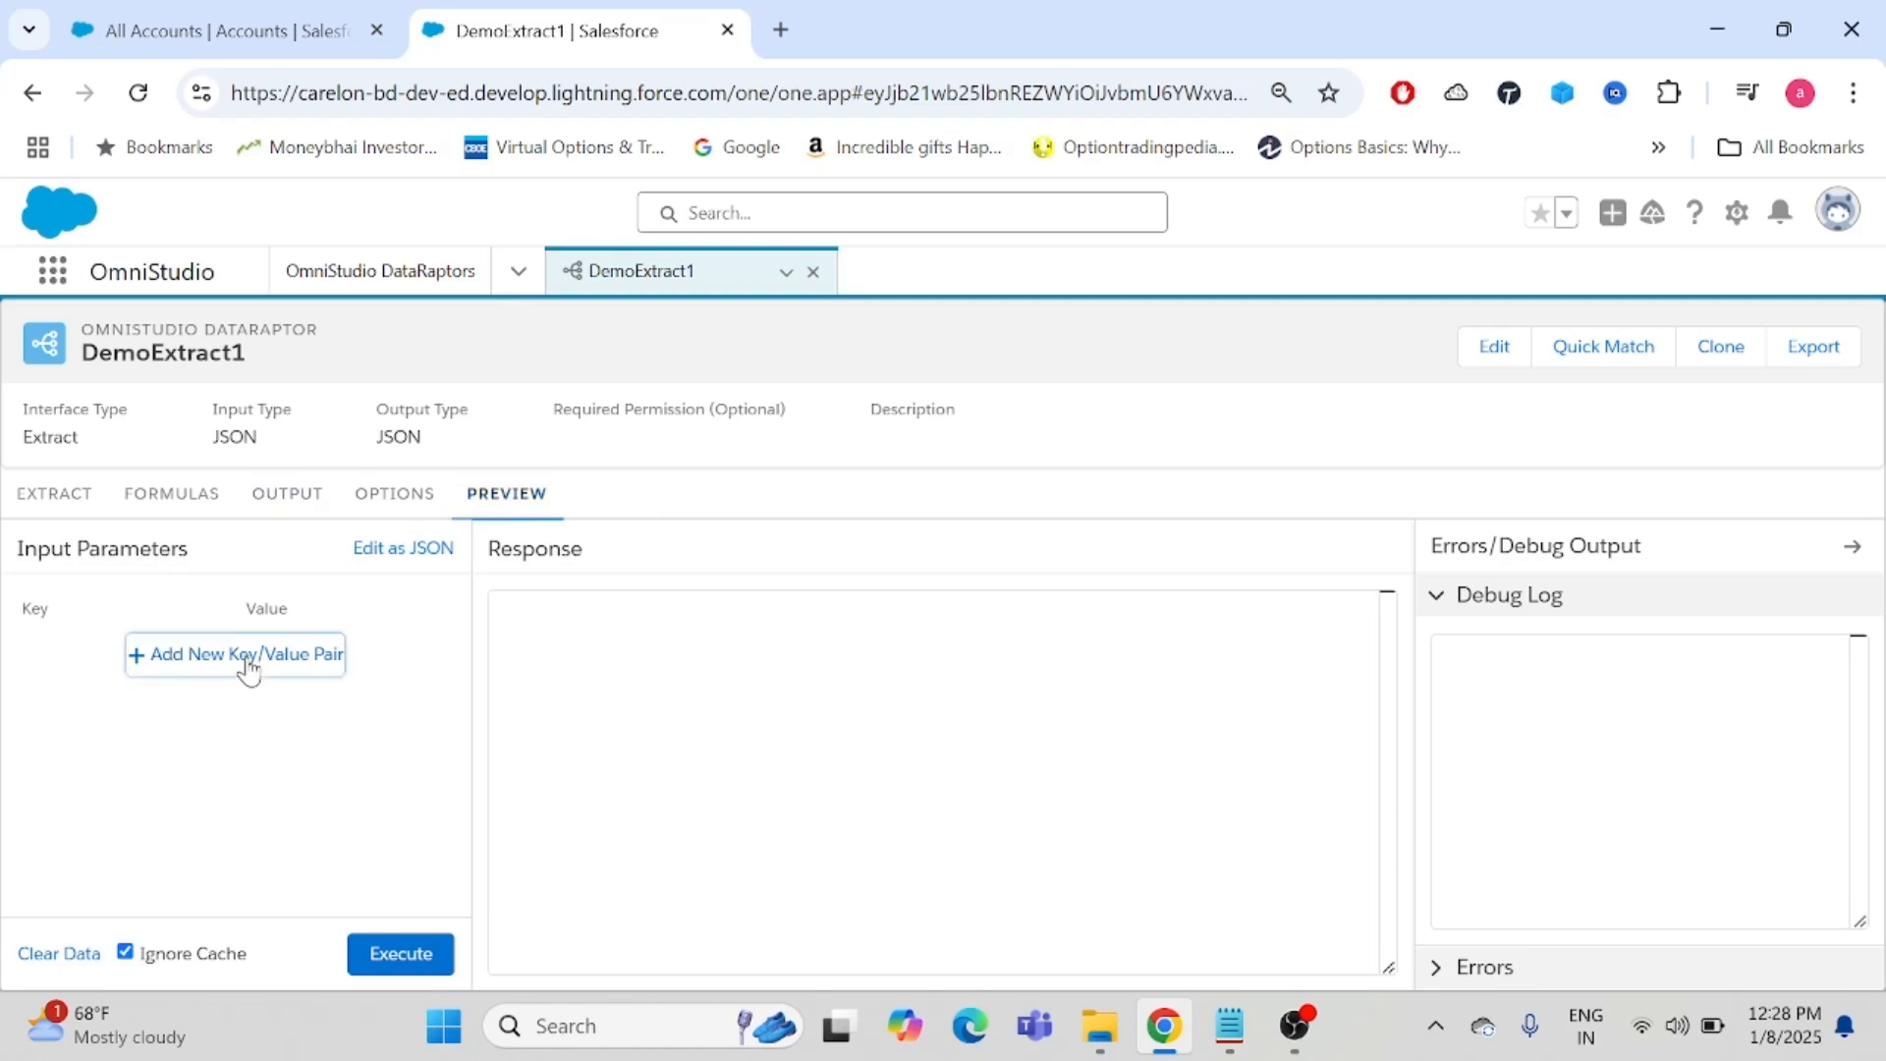
click(28, 501)
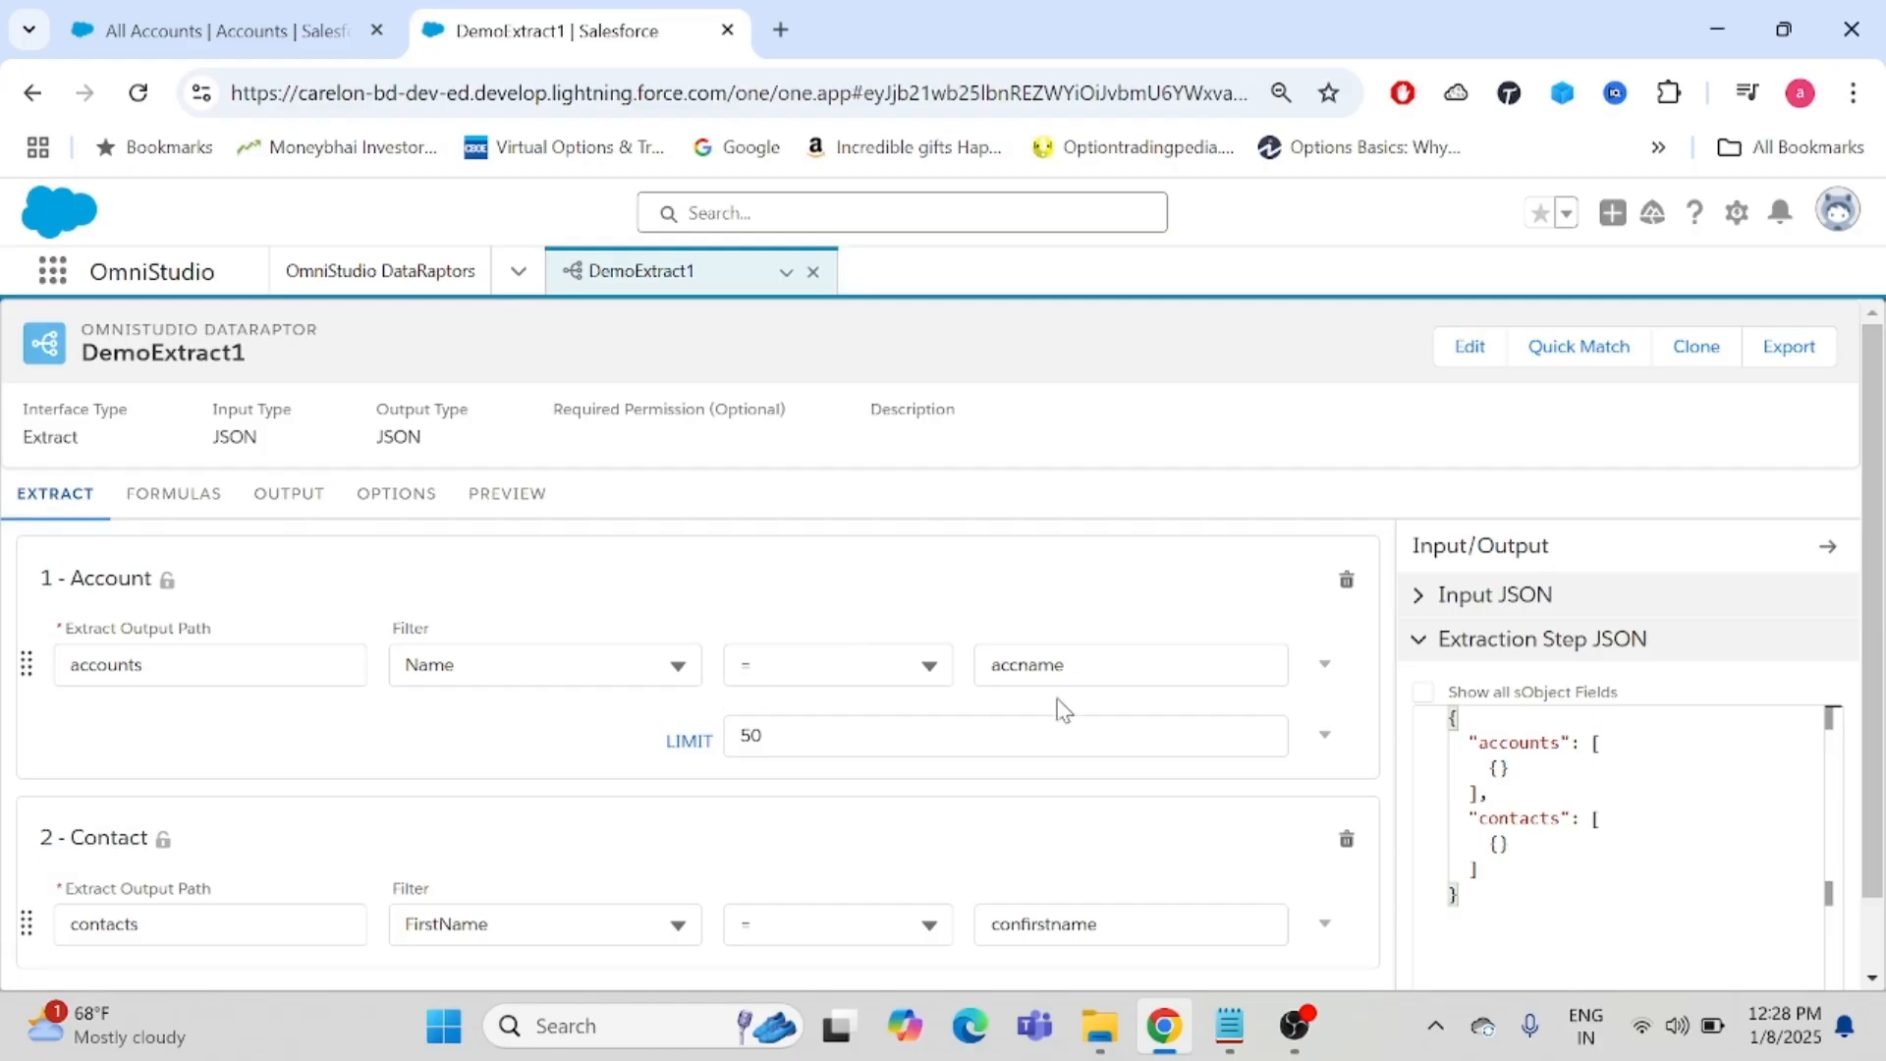
drag(1079, 672, 993, 667)
key(ctrl+c)
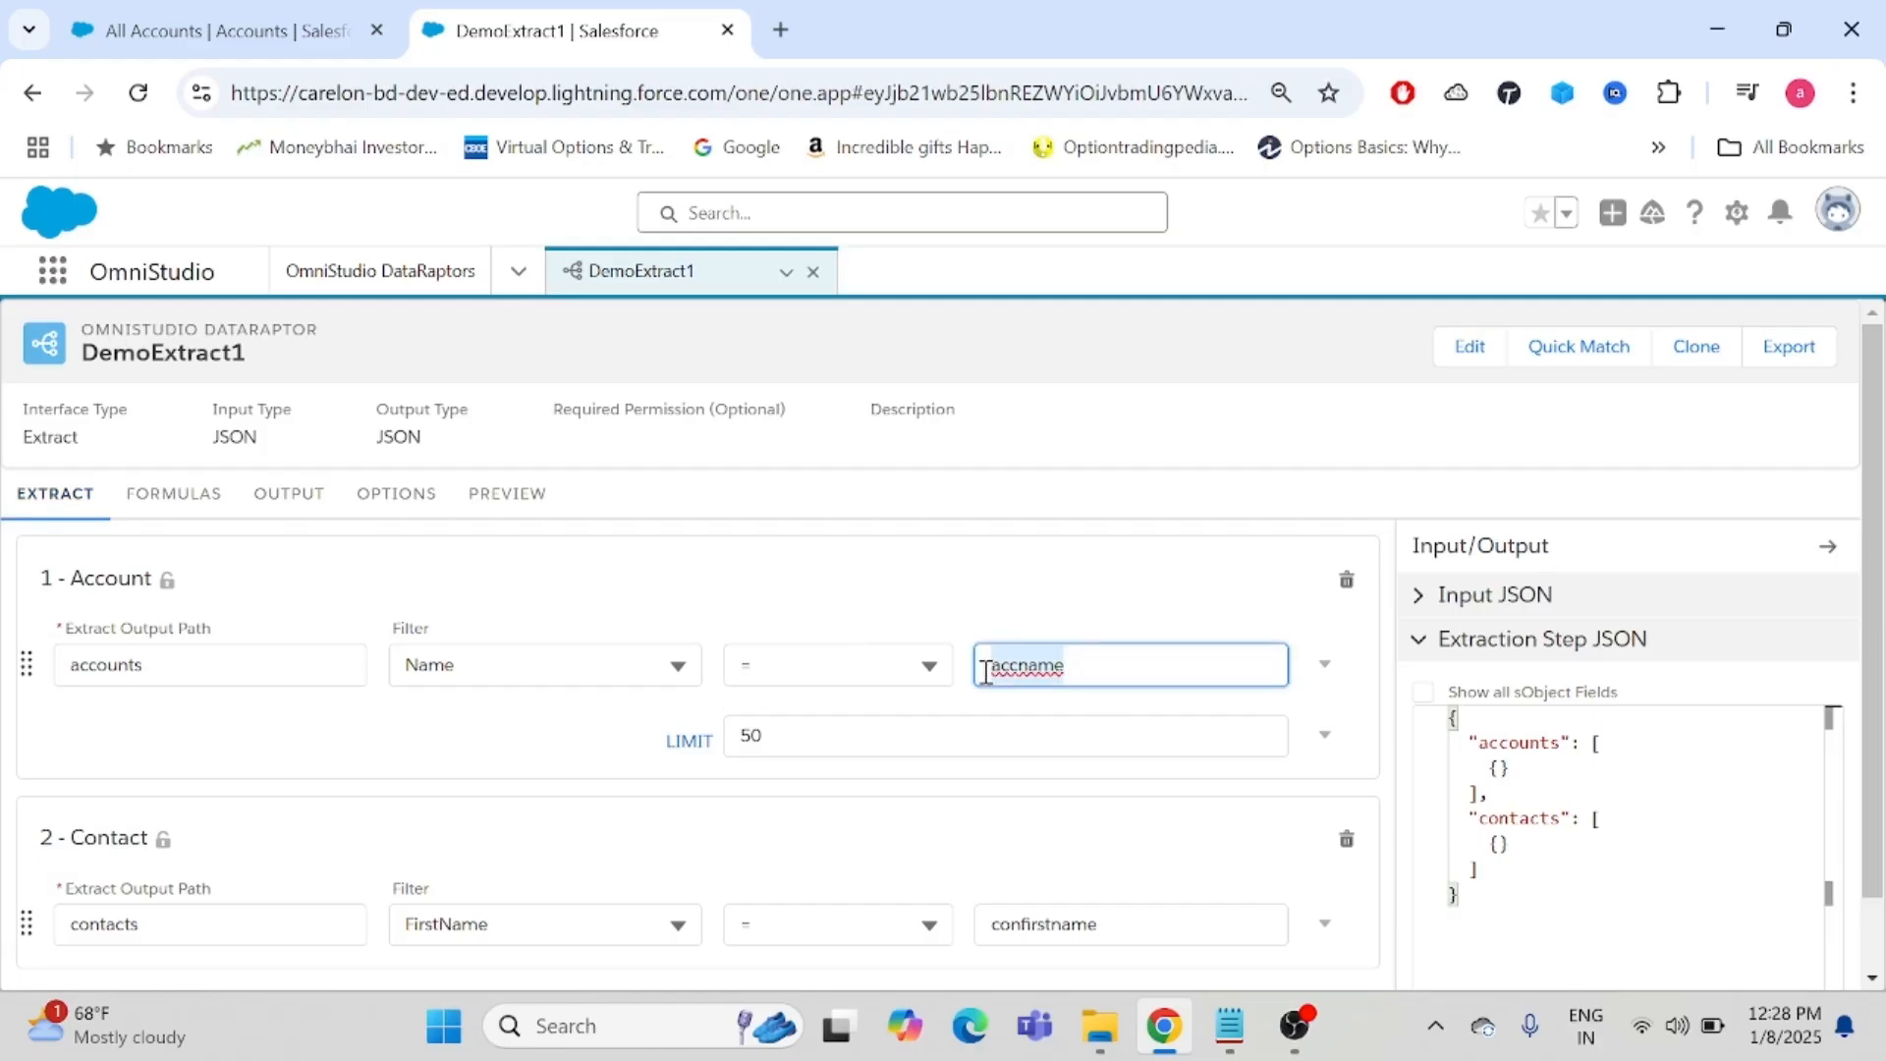
click(507, 496)
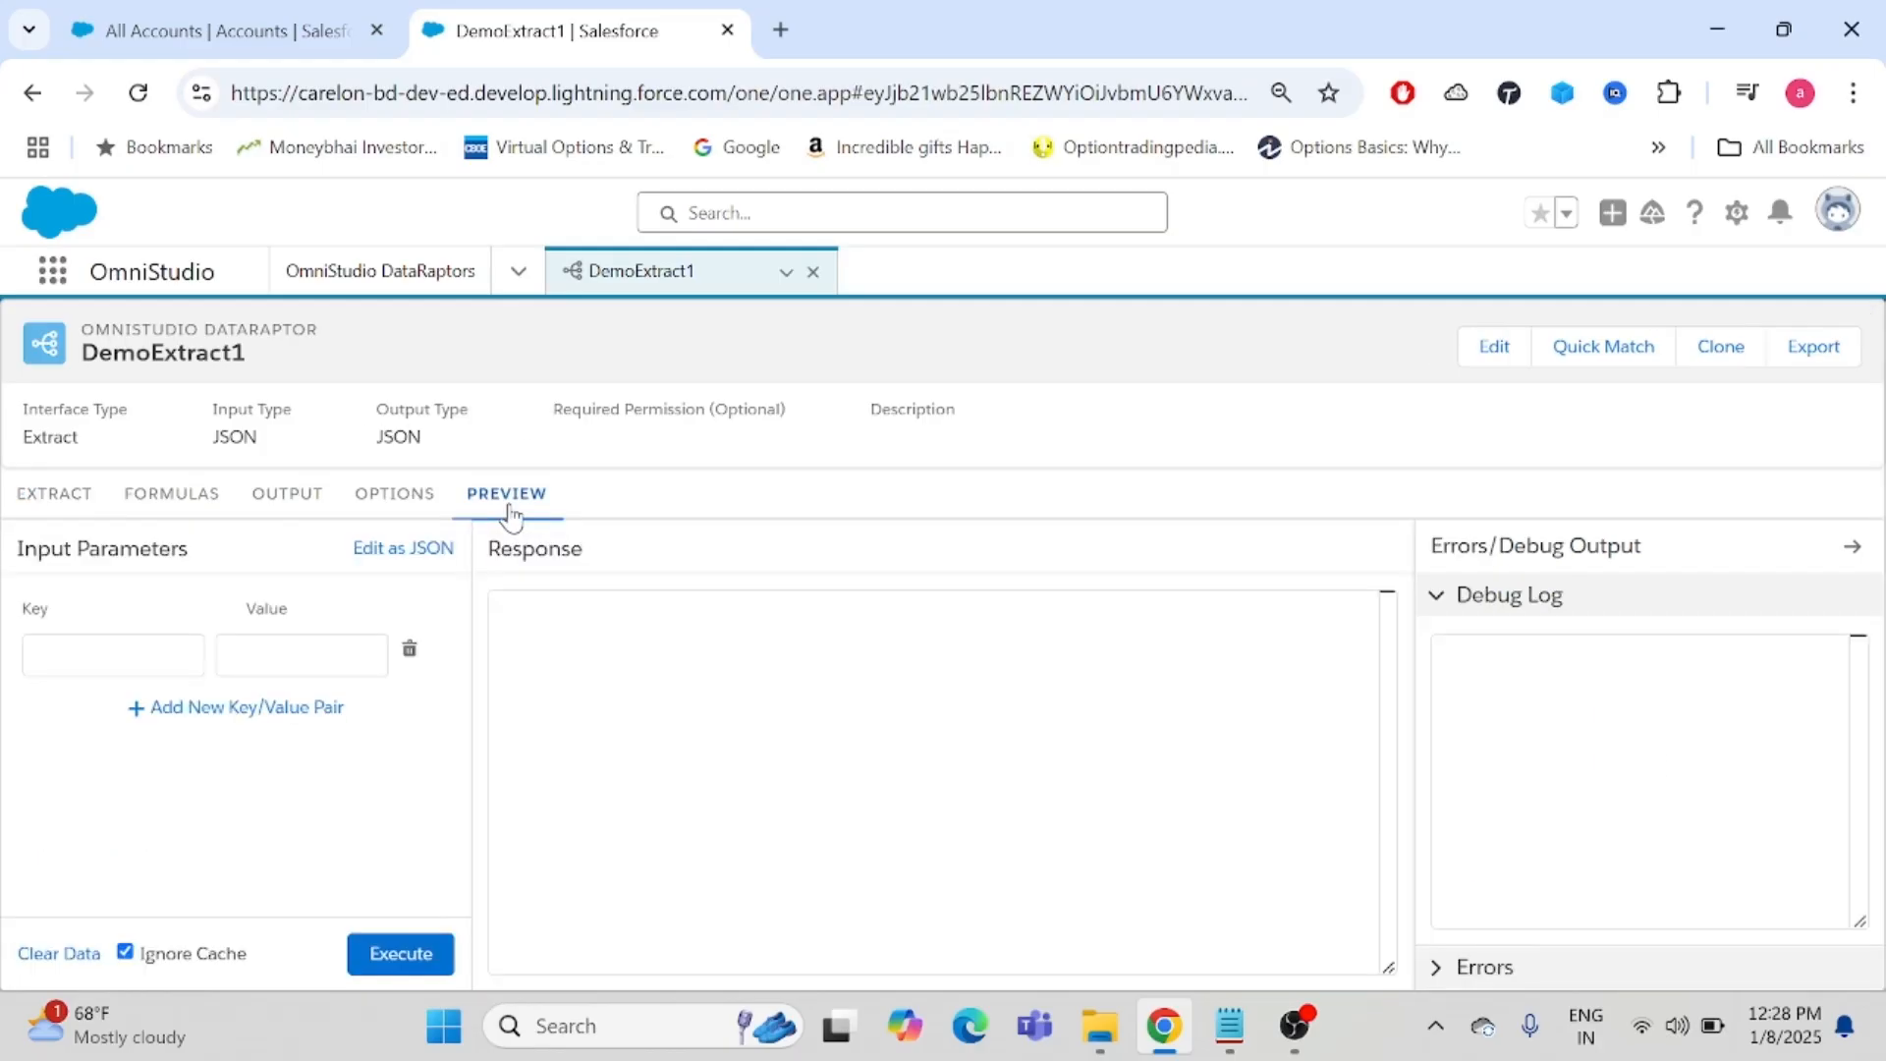
click(78, 660)
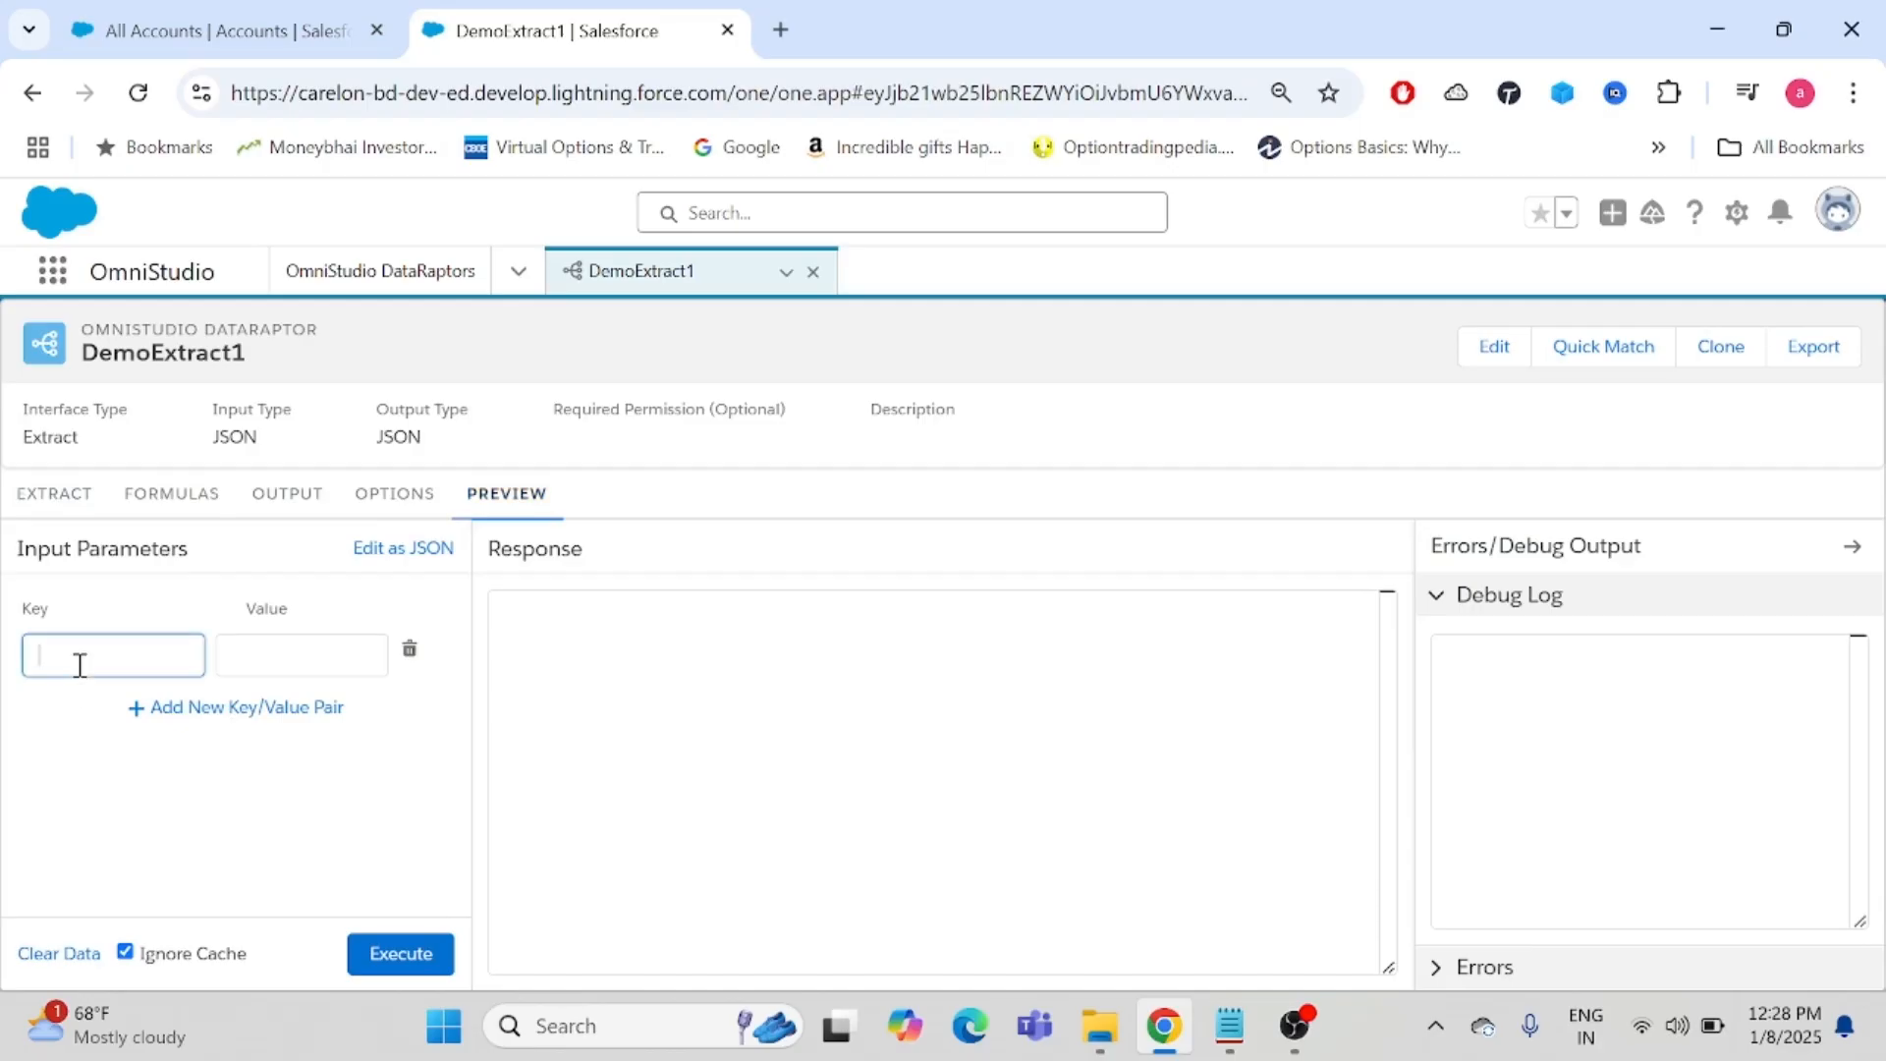
key(ctrl+v)
- Set the value of the accname preview parameter to Dickenson plc, copied from the All Accounts list
click(267, 663)
click(231, 33)
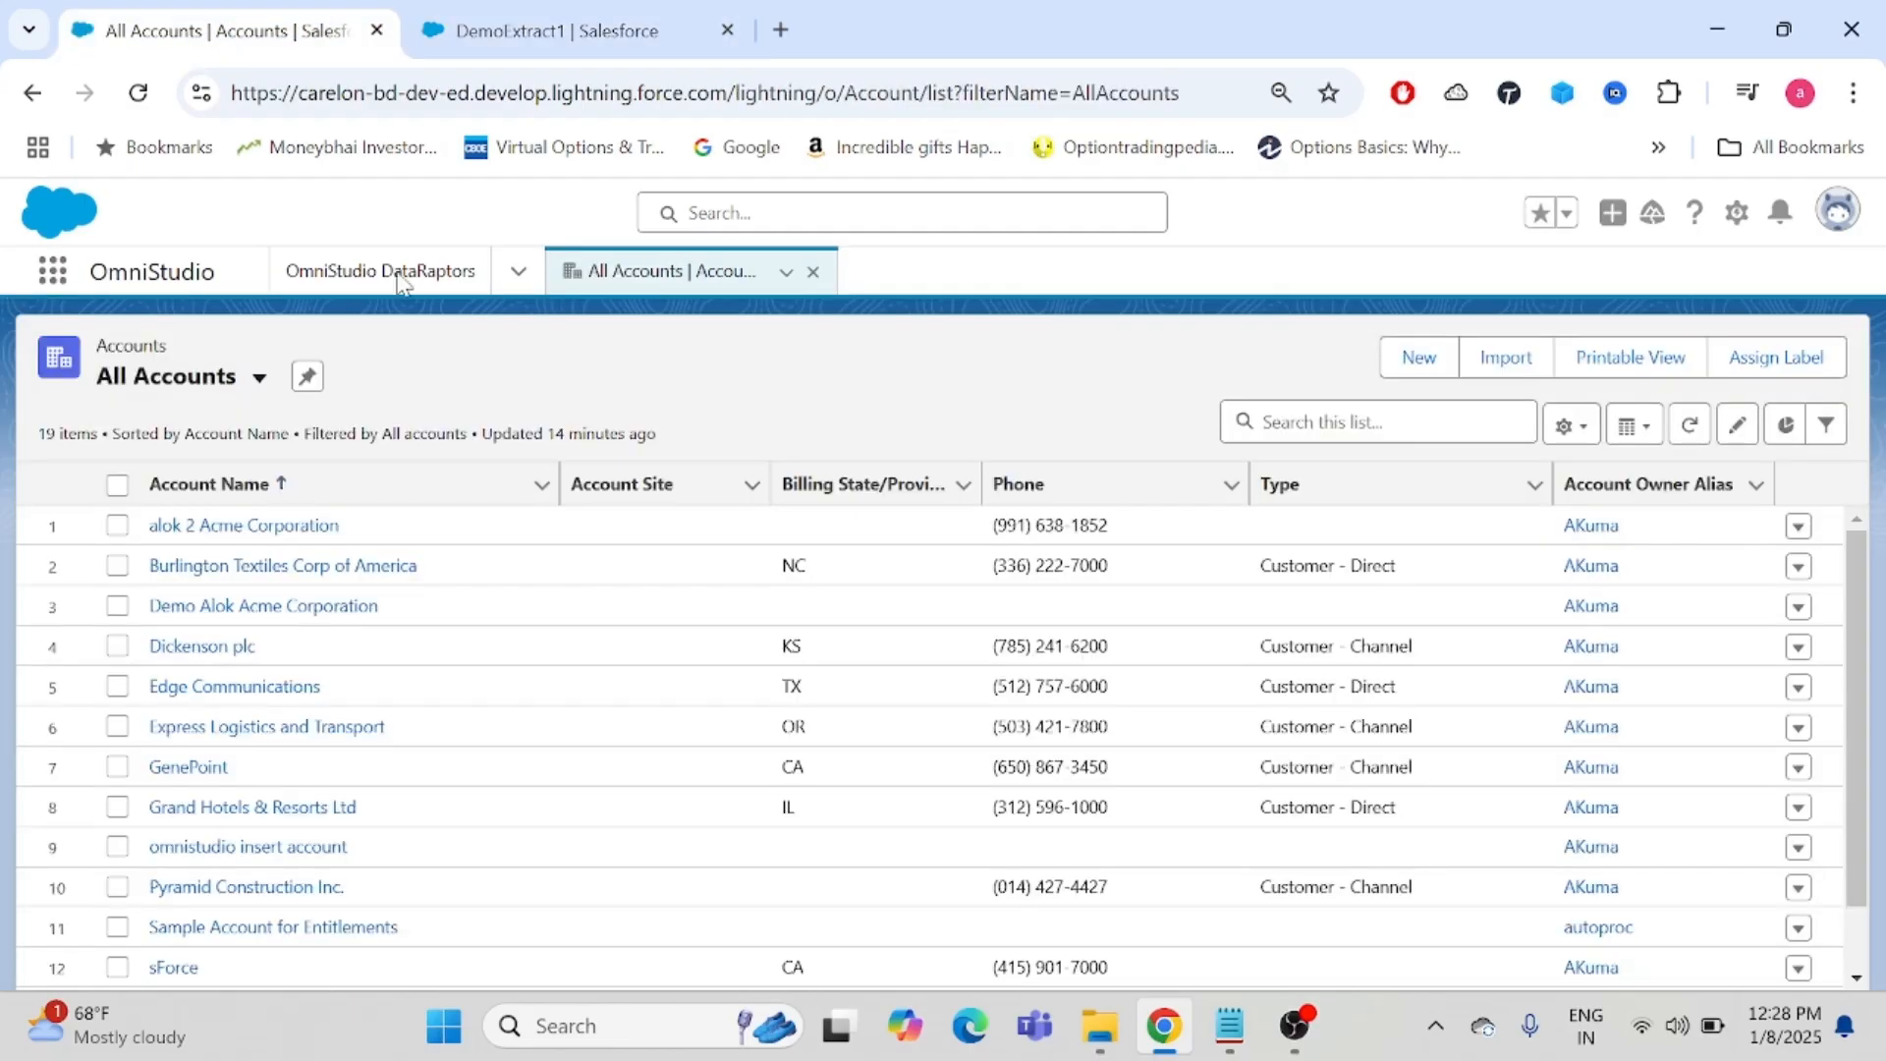
drag(303, 645, 152, 668)
key(ctrl+c)
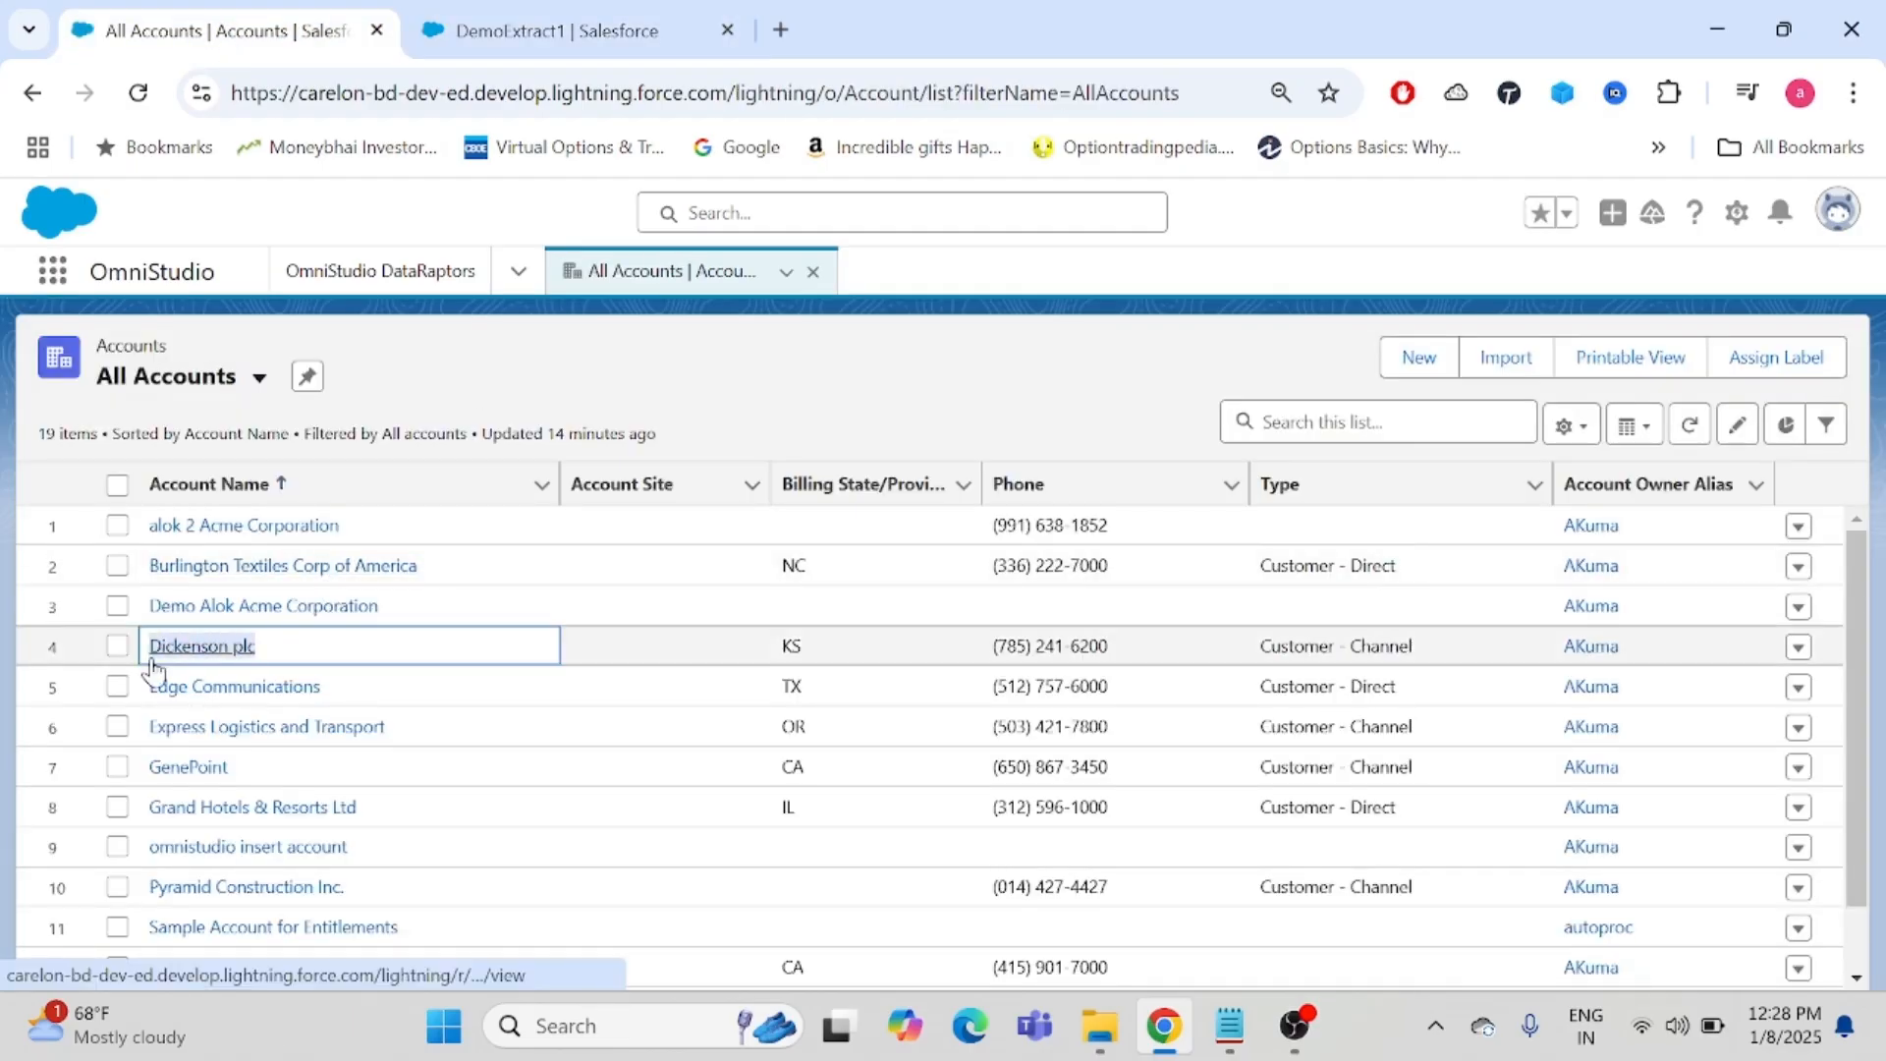
click(589, 31)
key(ctrl+v)
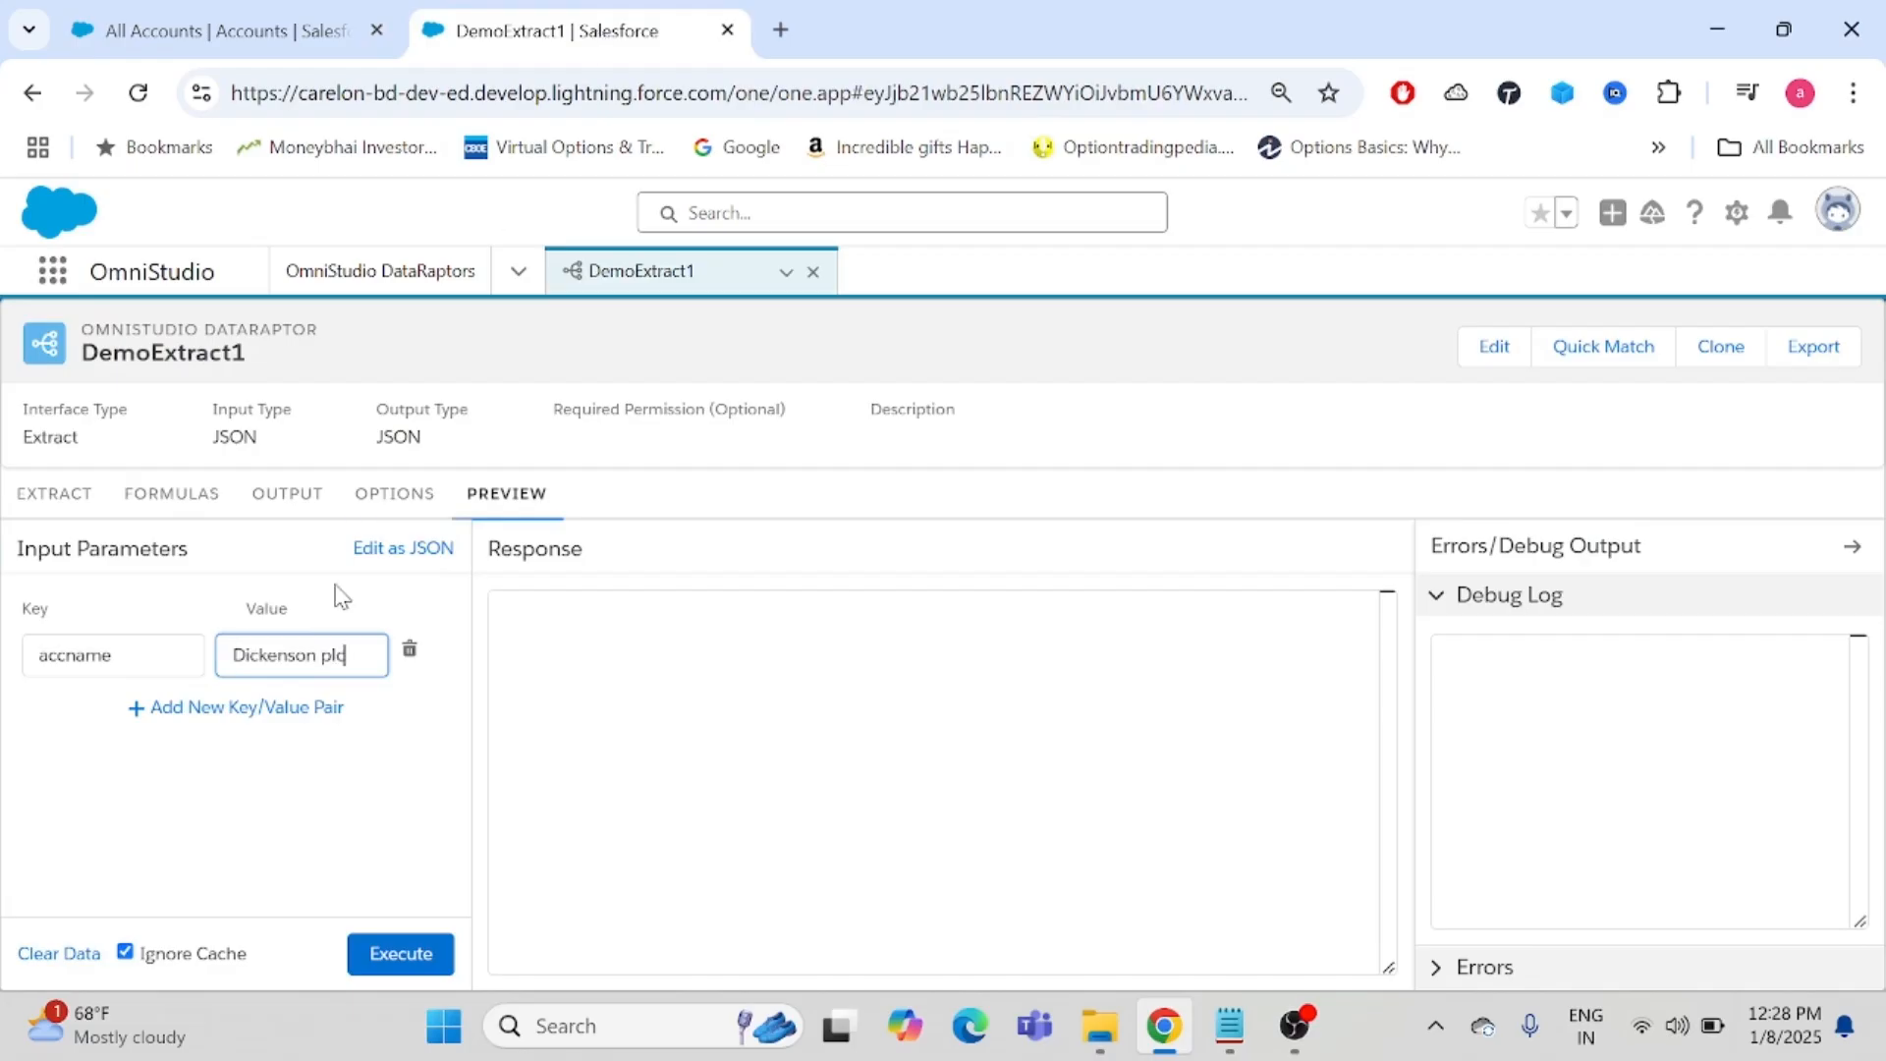
- Execute the preview with only the accname parameter set
click(312, 798)
click(402, 952)
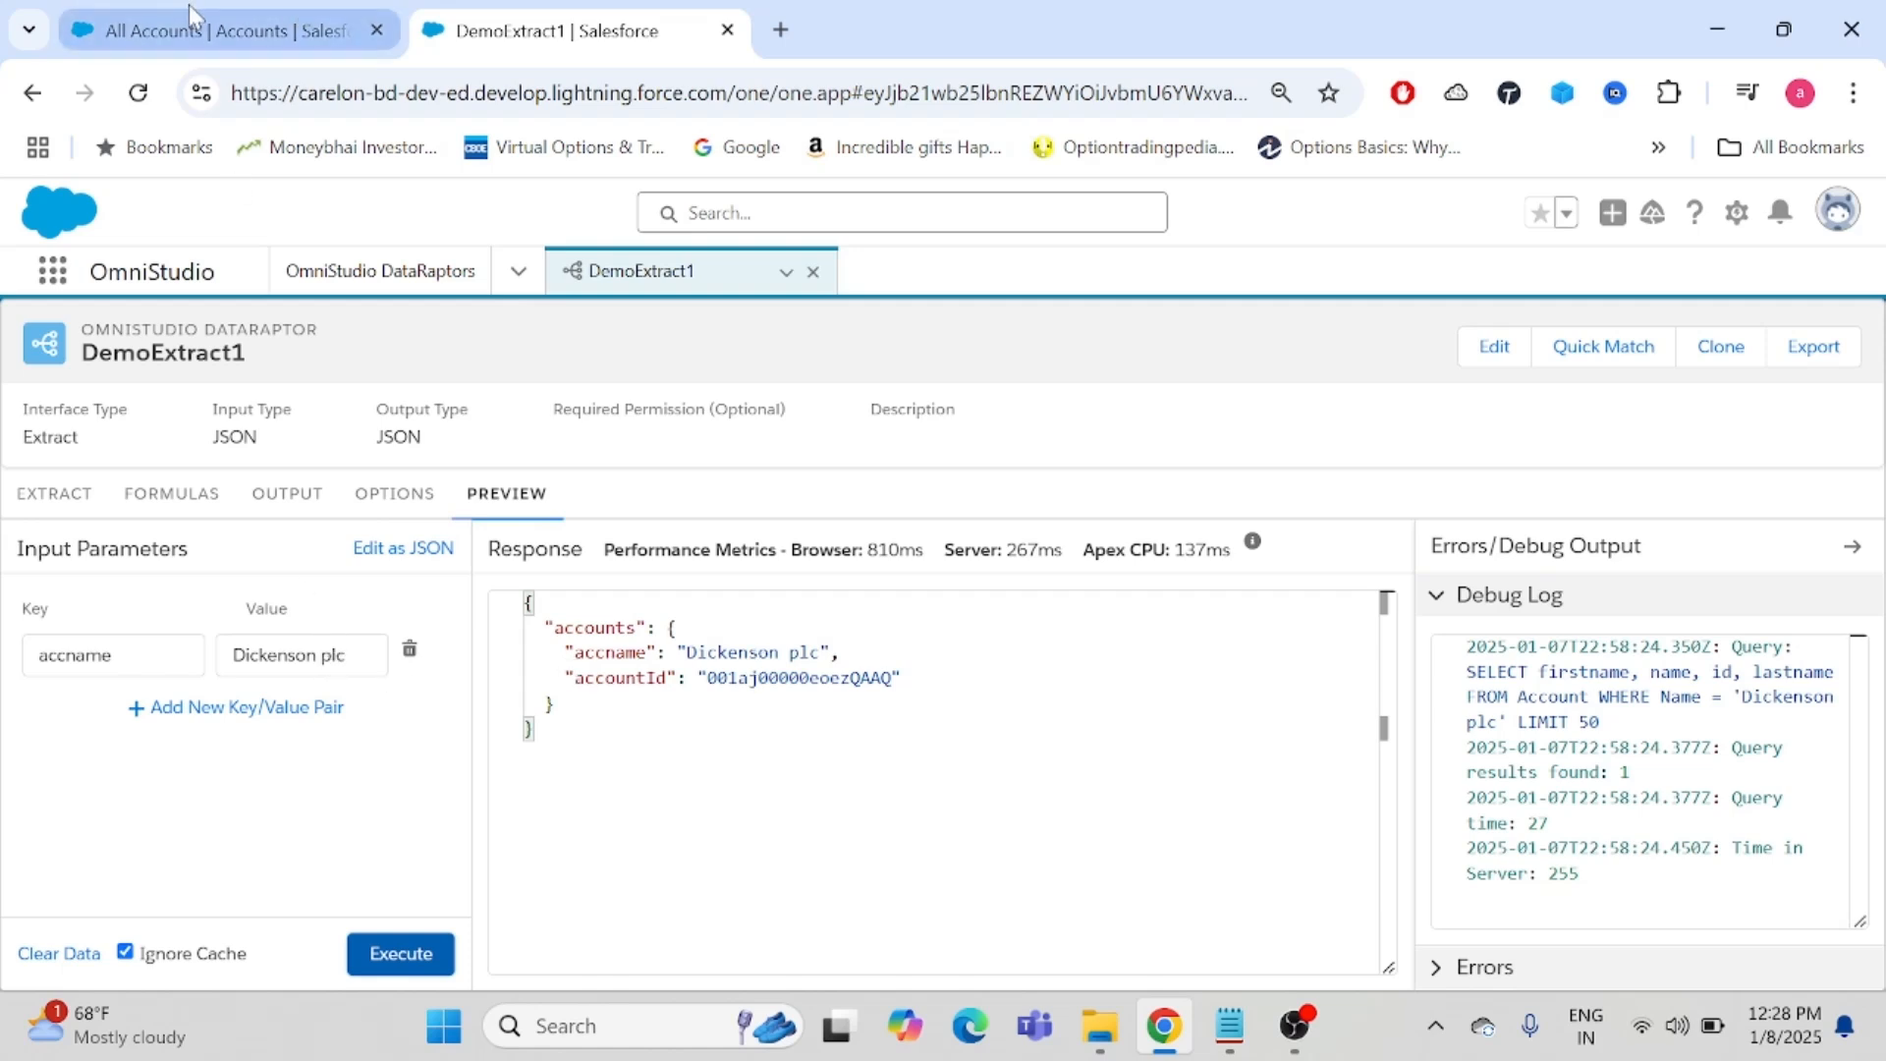
- Add a second preview input parameter and open the Dickenson plc account record to look up its related contact
click(225, 709)
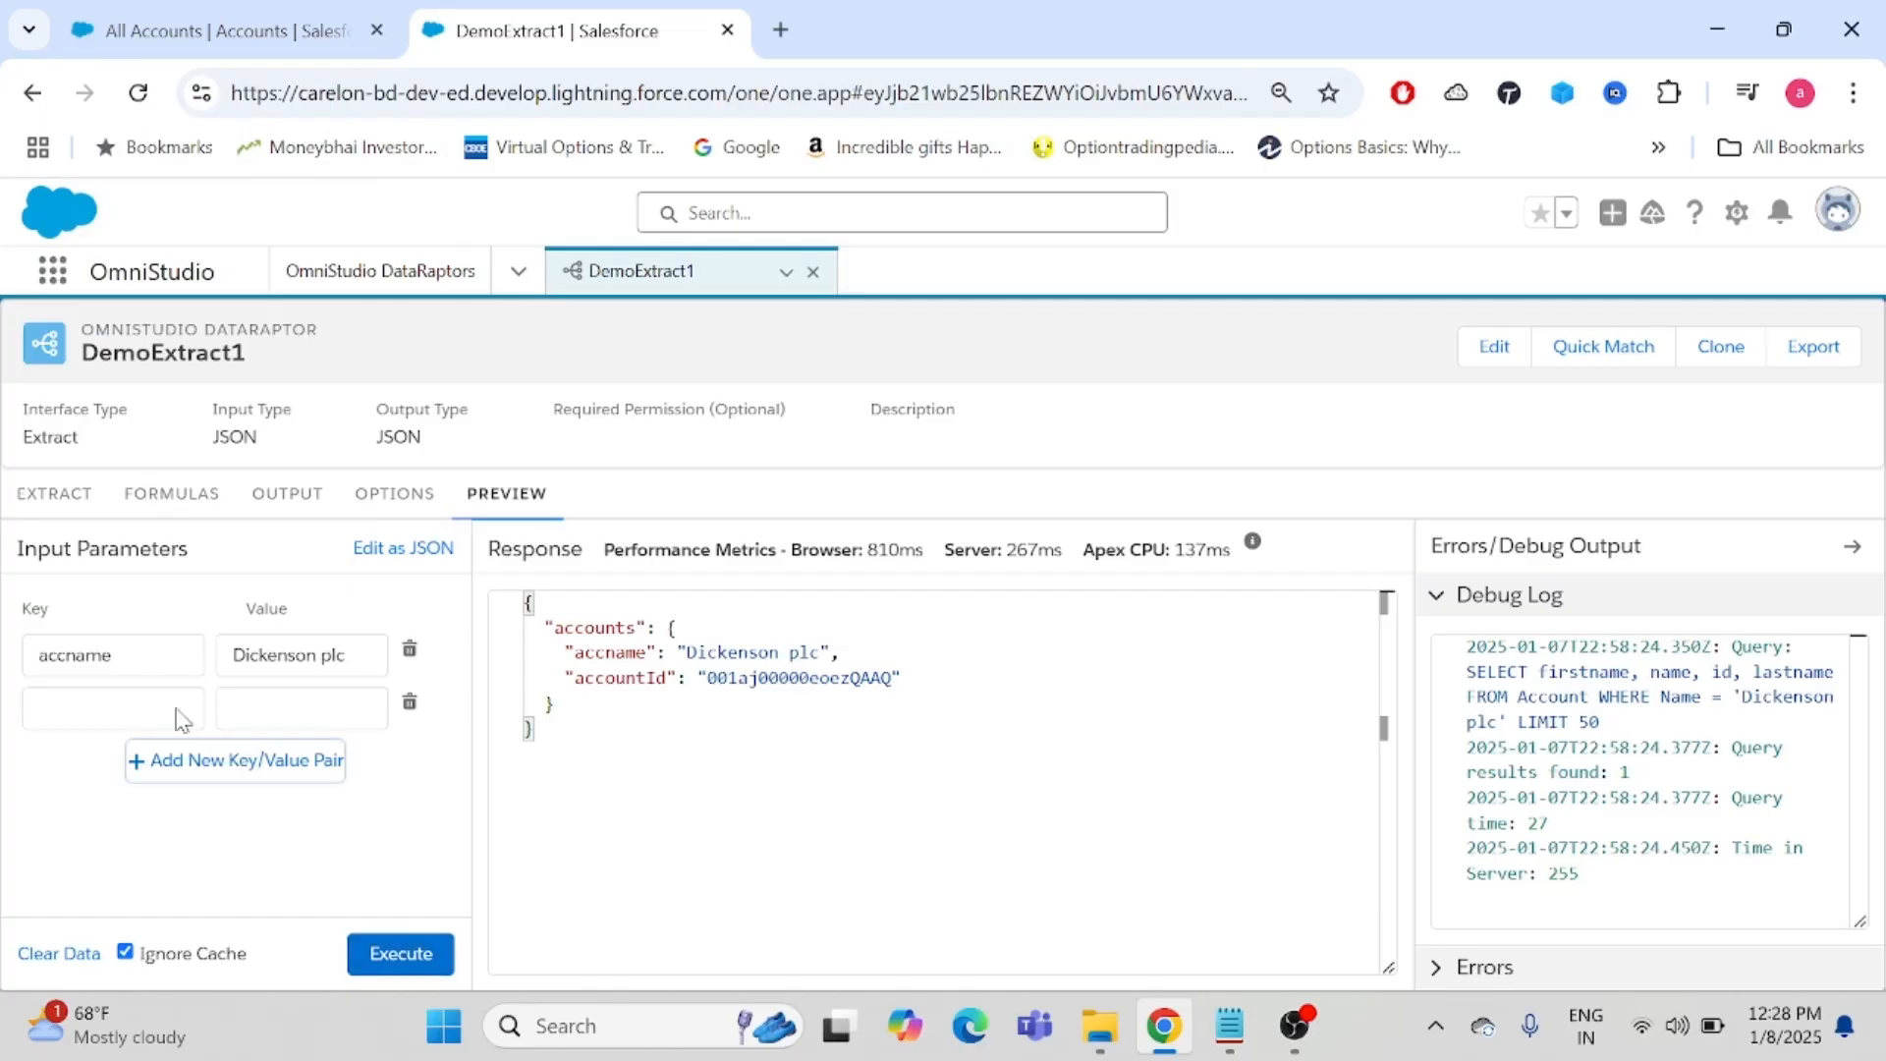
click(196, 29)
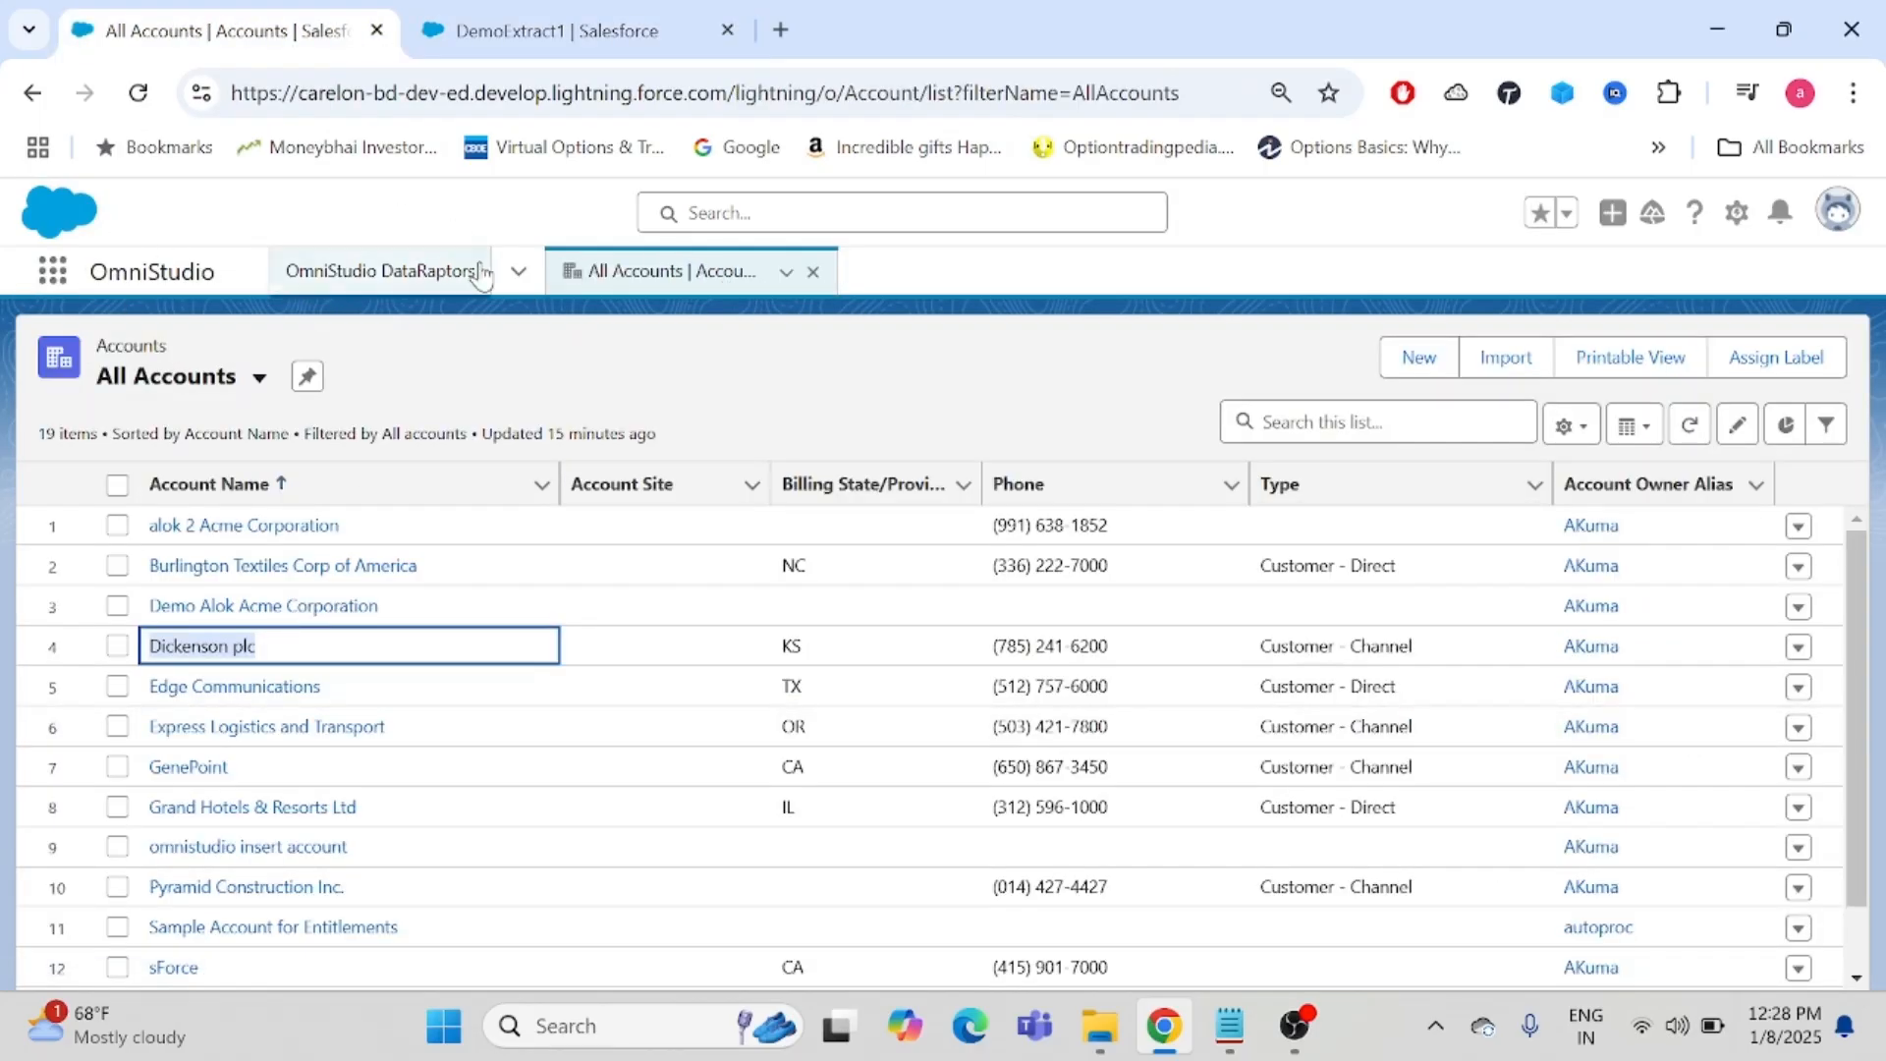
click(52, 280)
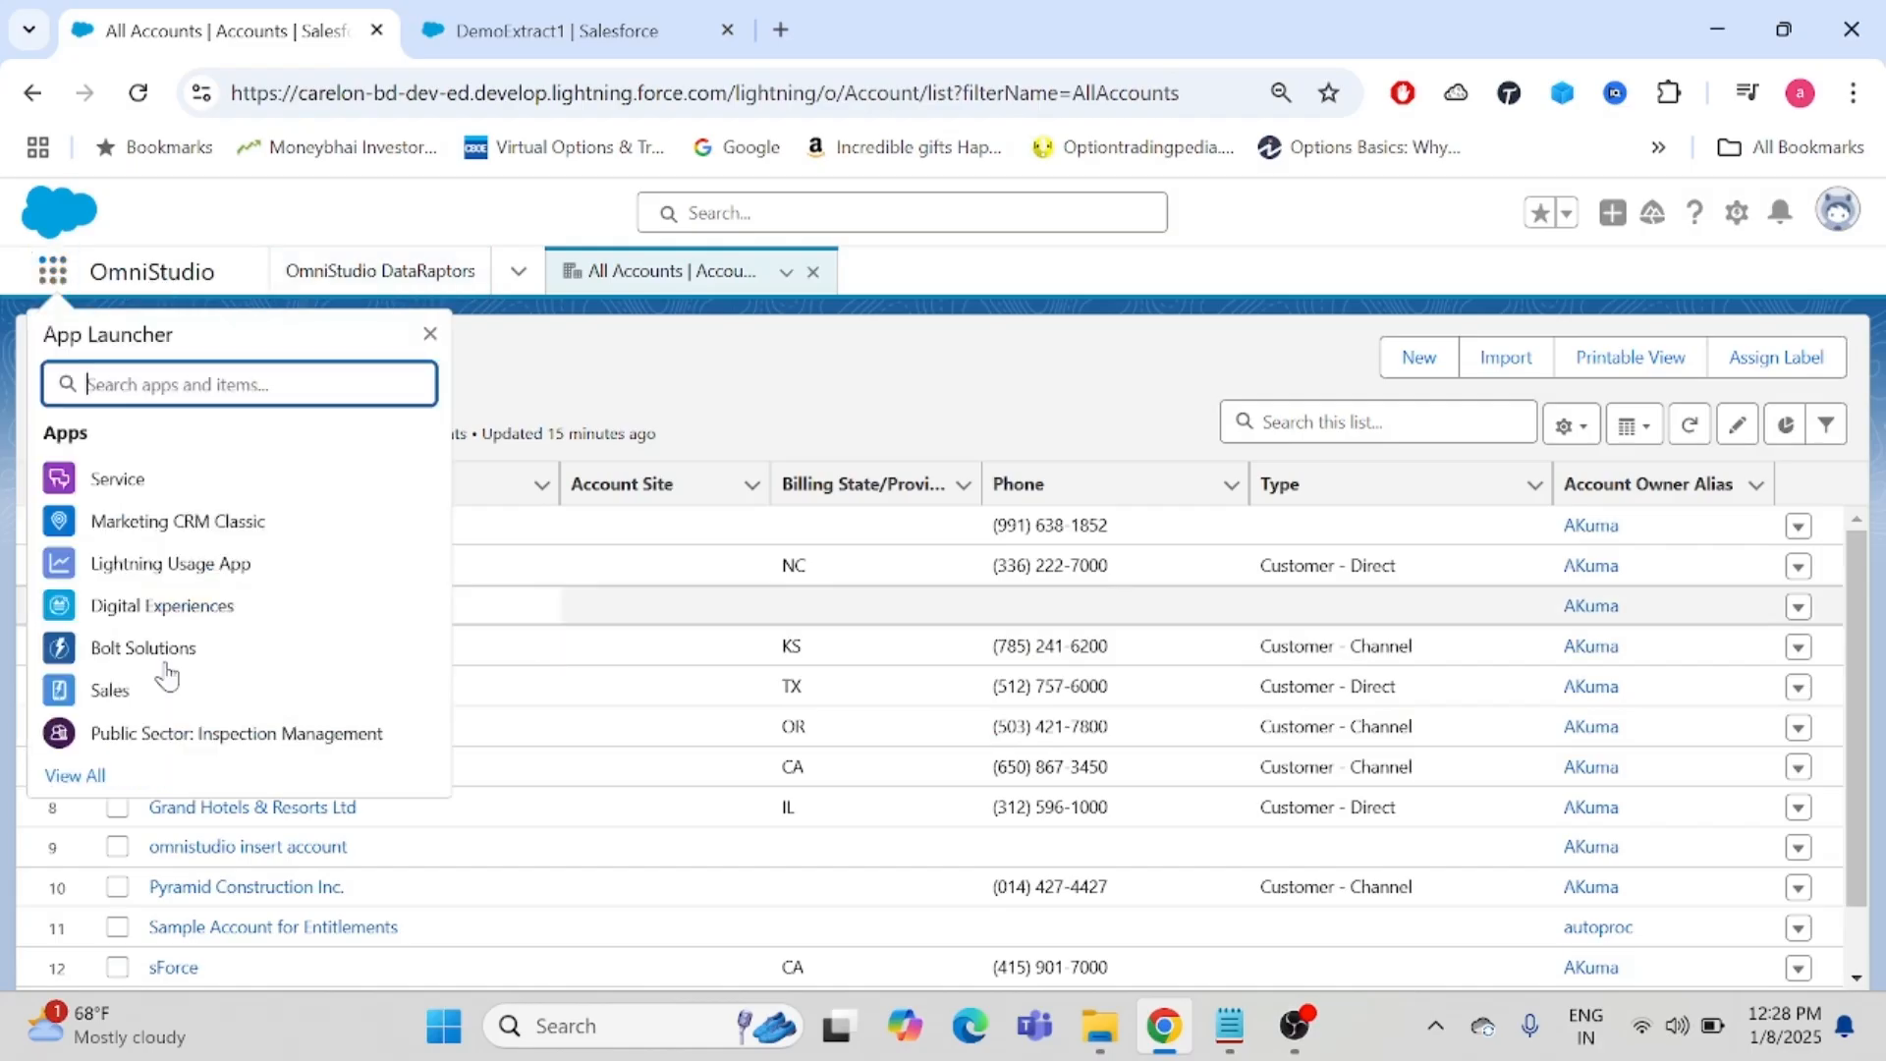
key(Escape)
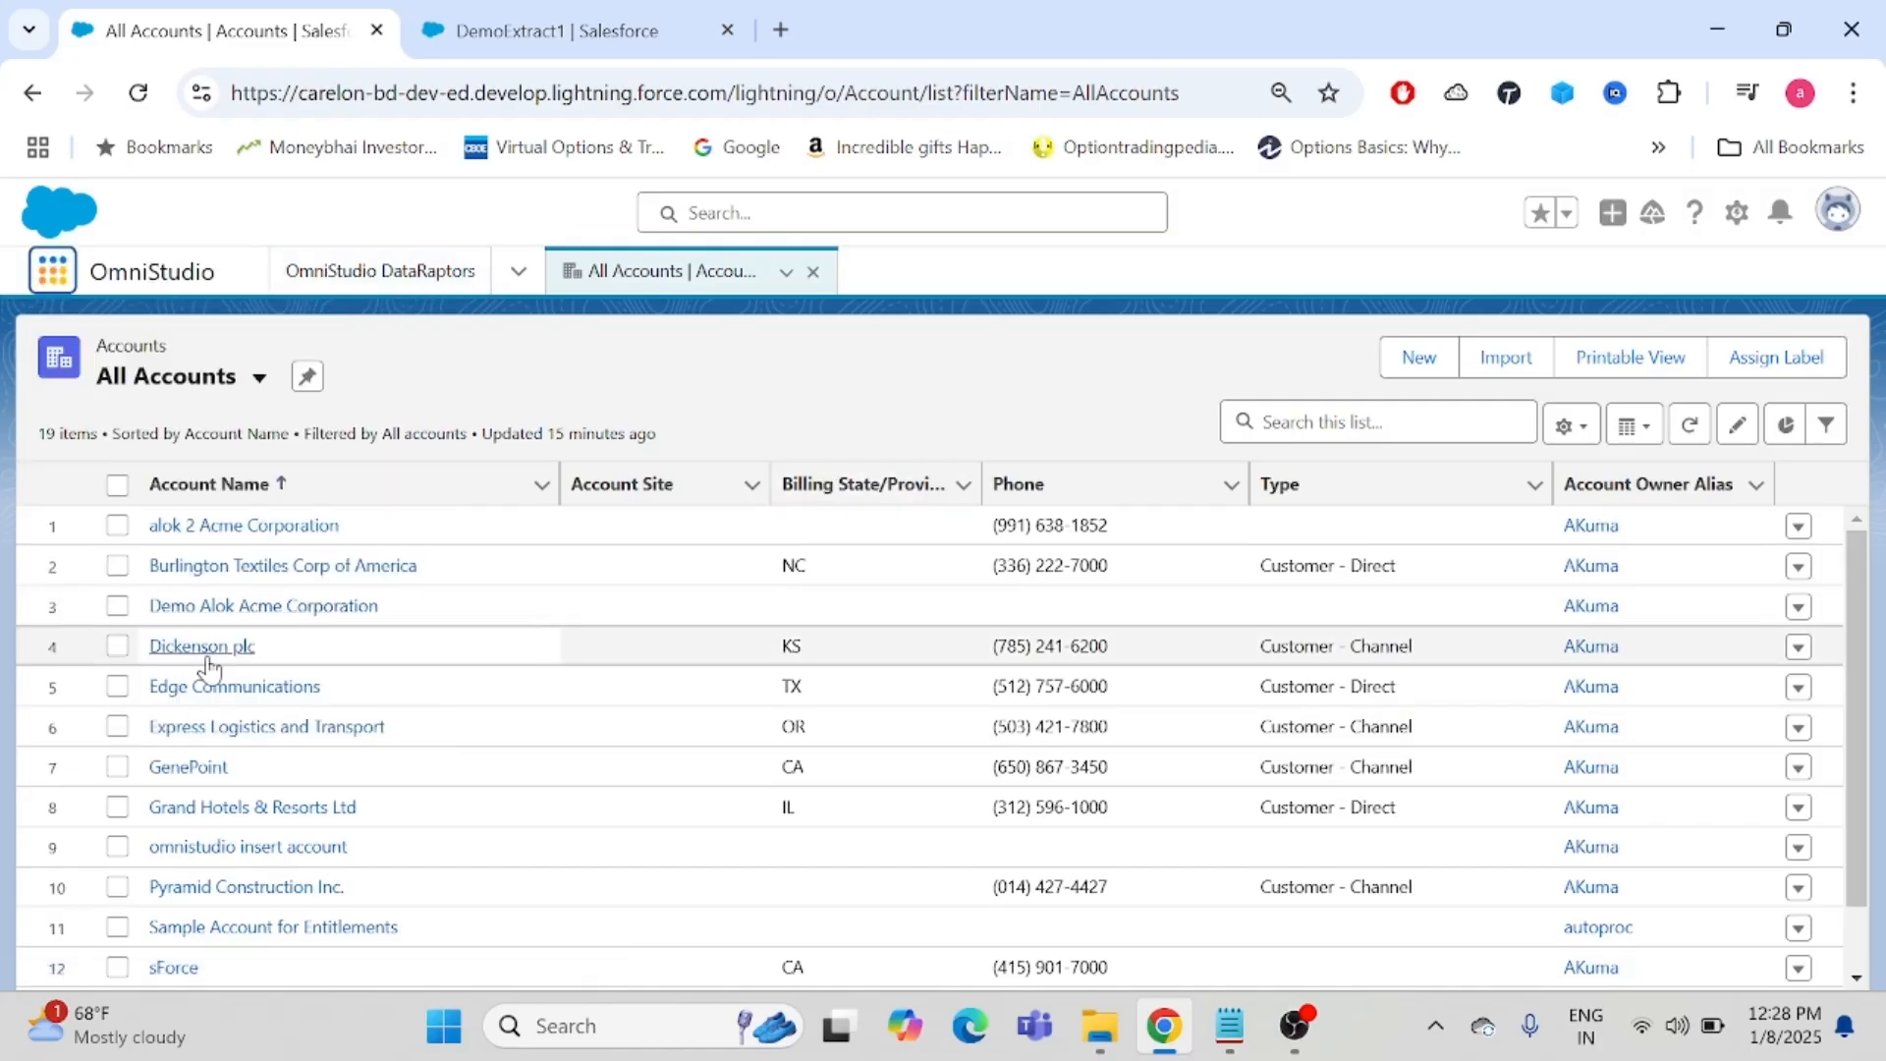
click(195, 648)
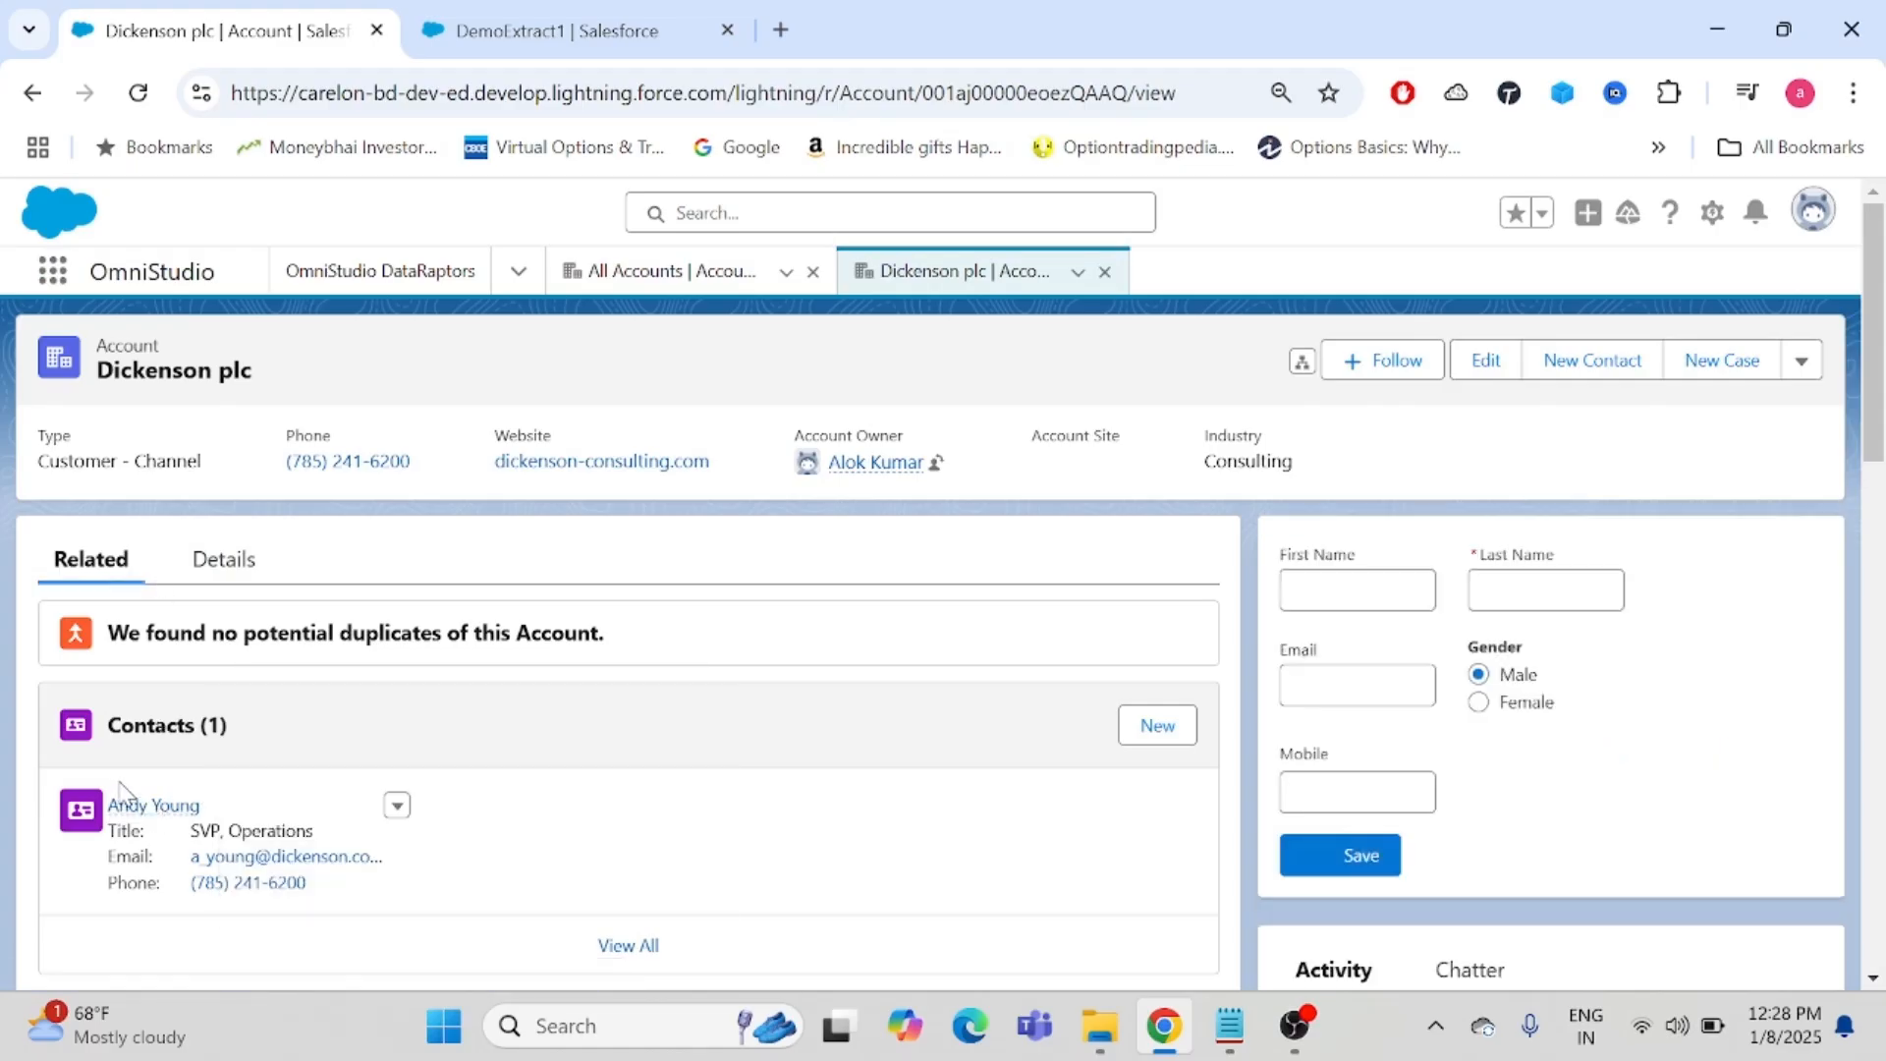
- Set the second preview parameter's key to confirstname, copied from the Contact extract step's FirstName filter in DemoExtract1
click(601, 21)
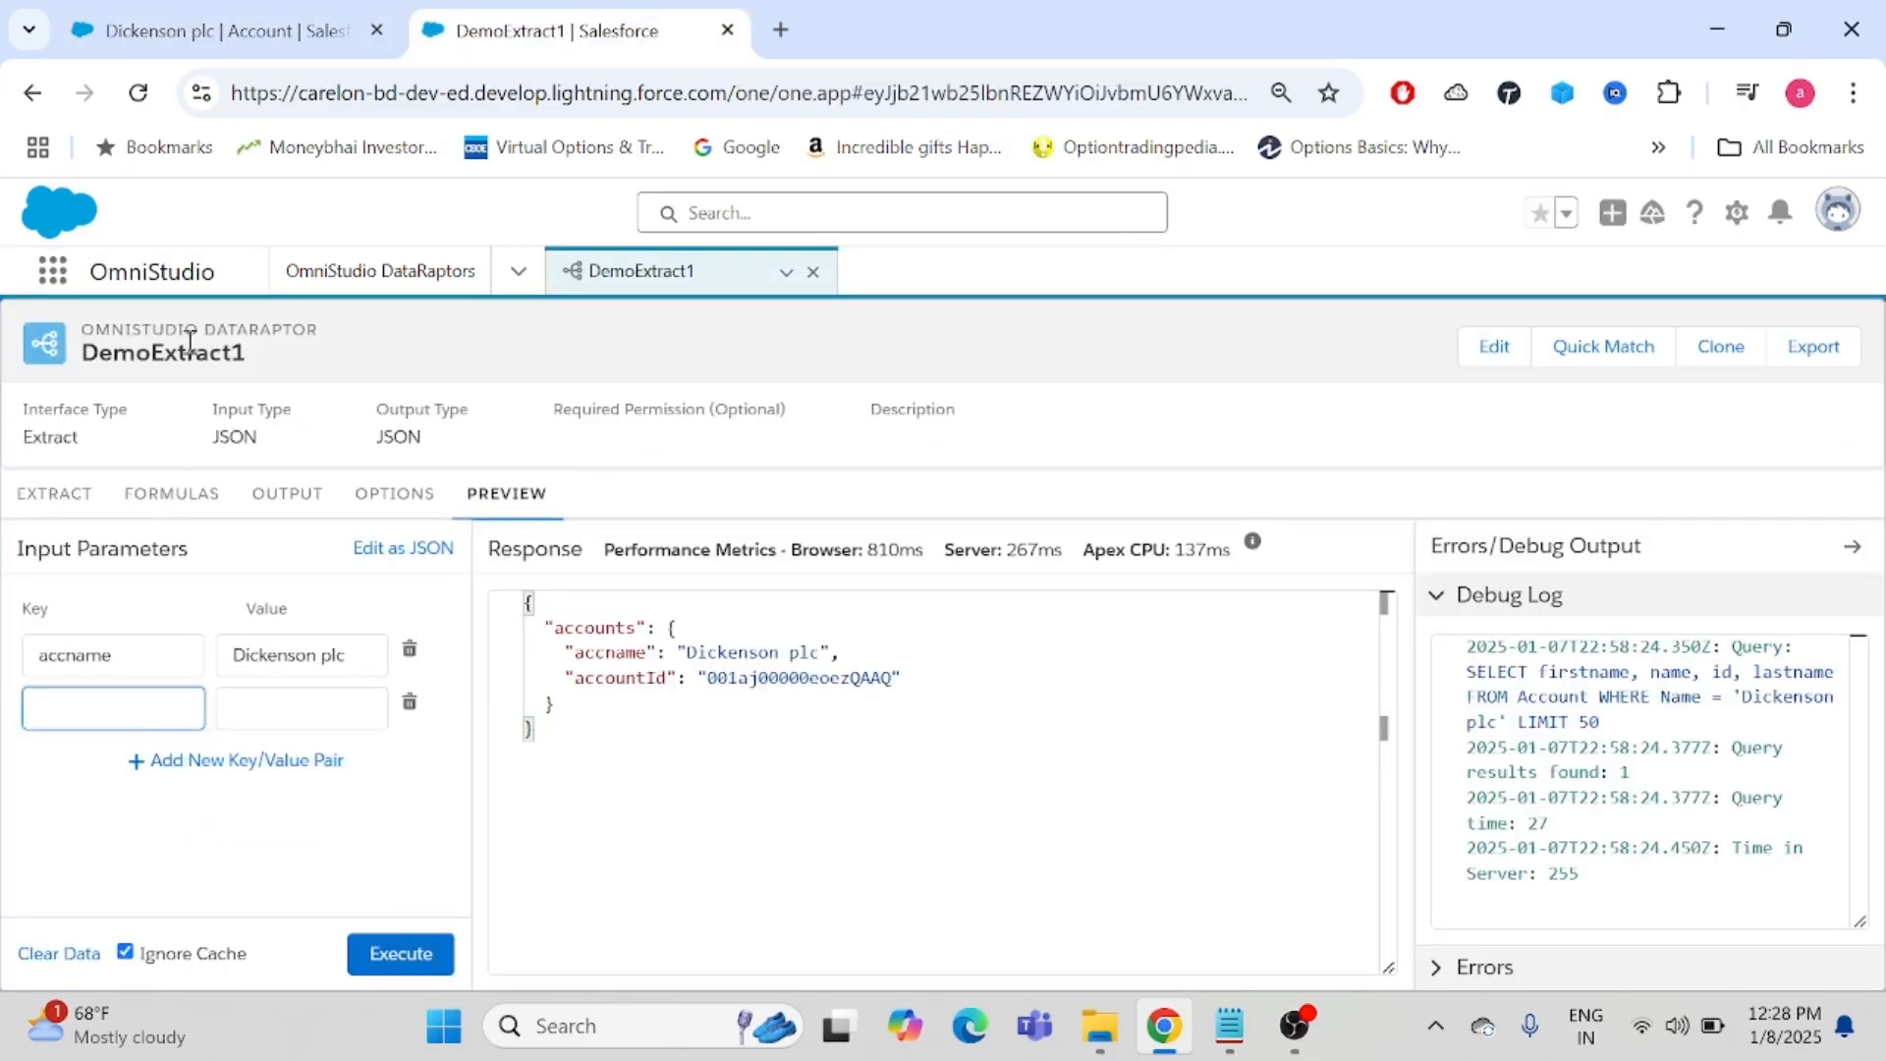
click(44, 494)
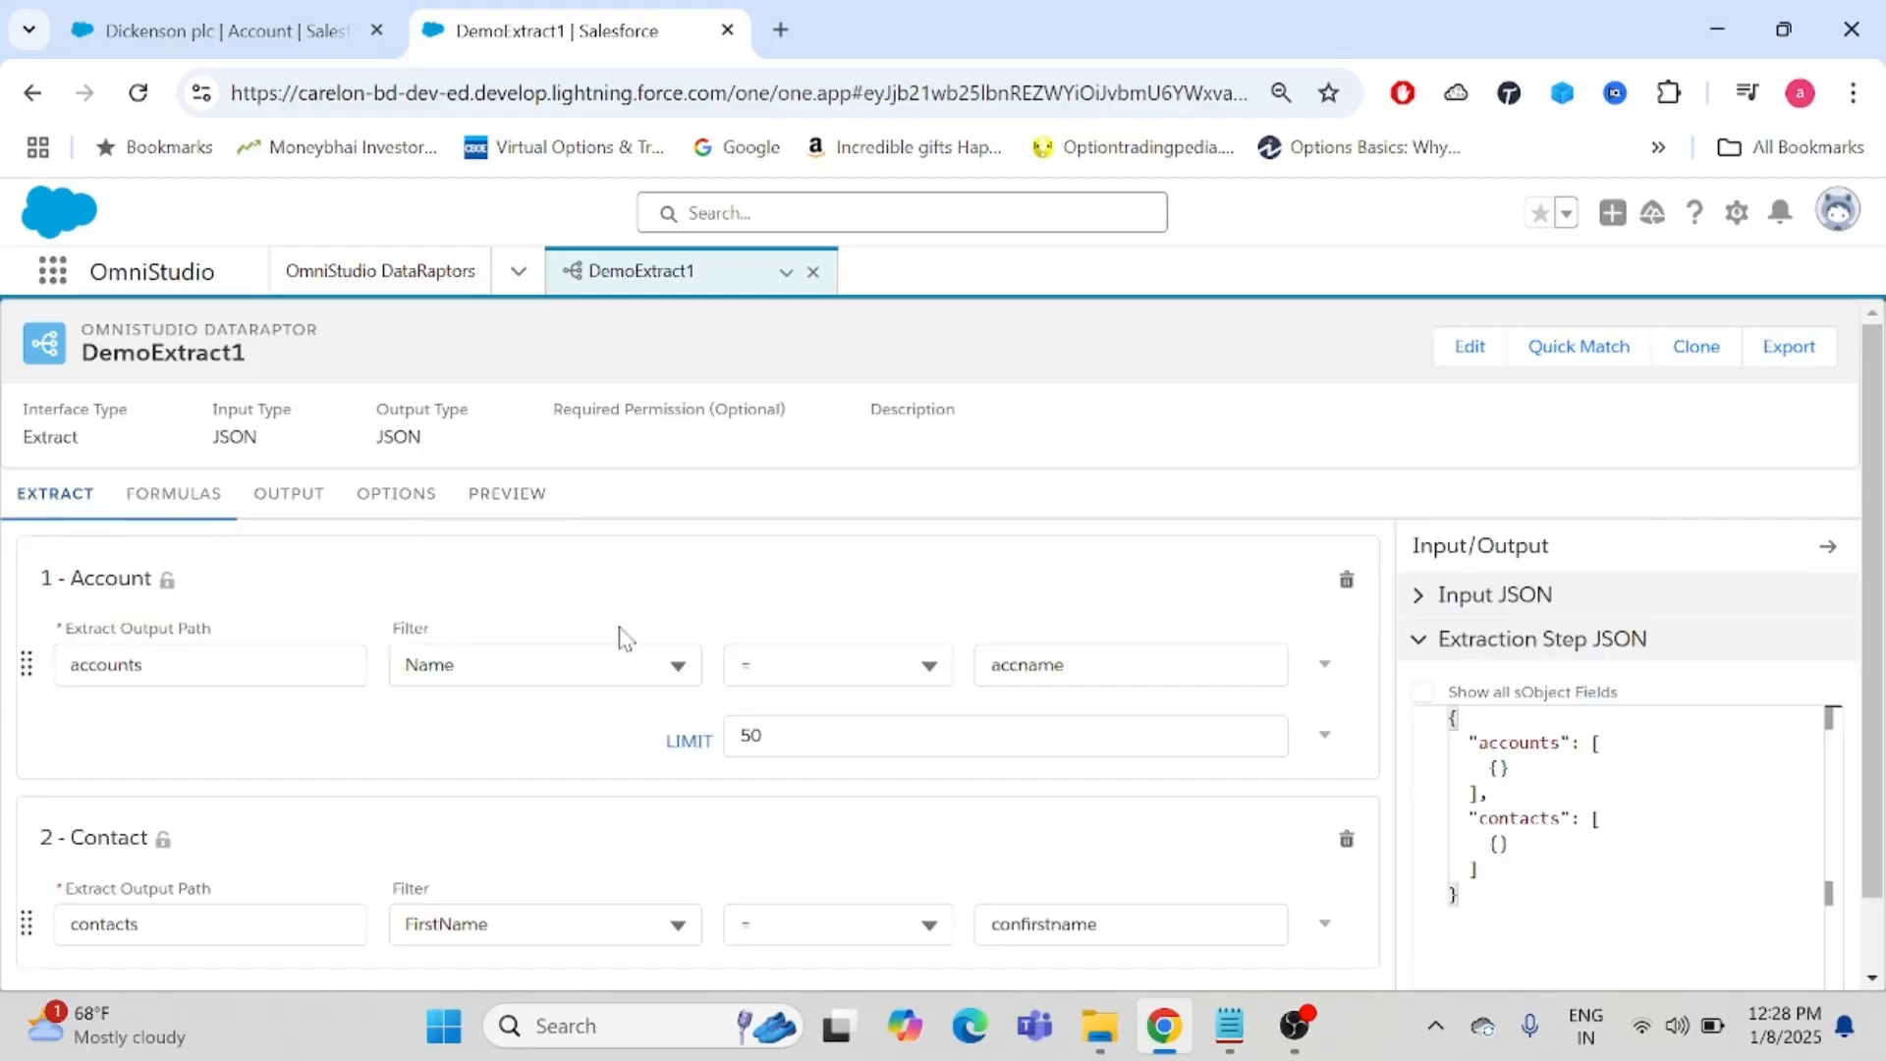
drag(1140, 923, 983, 921)
key(ctrl+c)
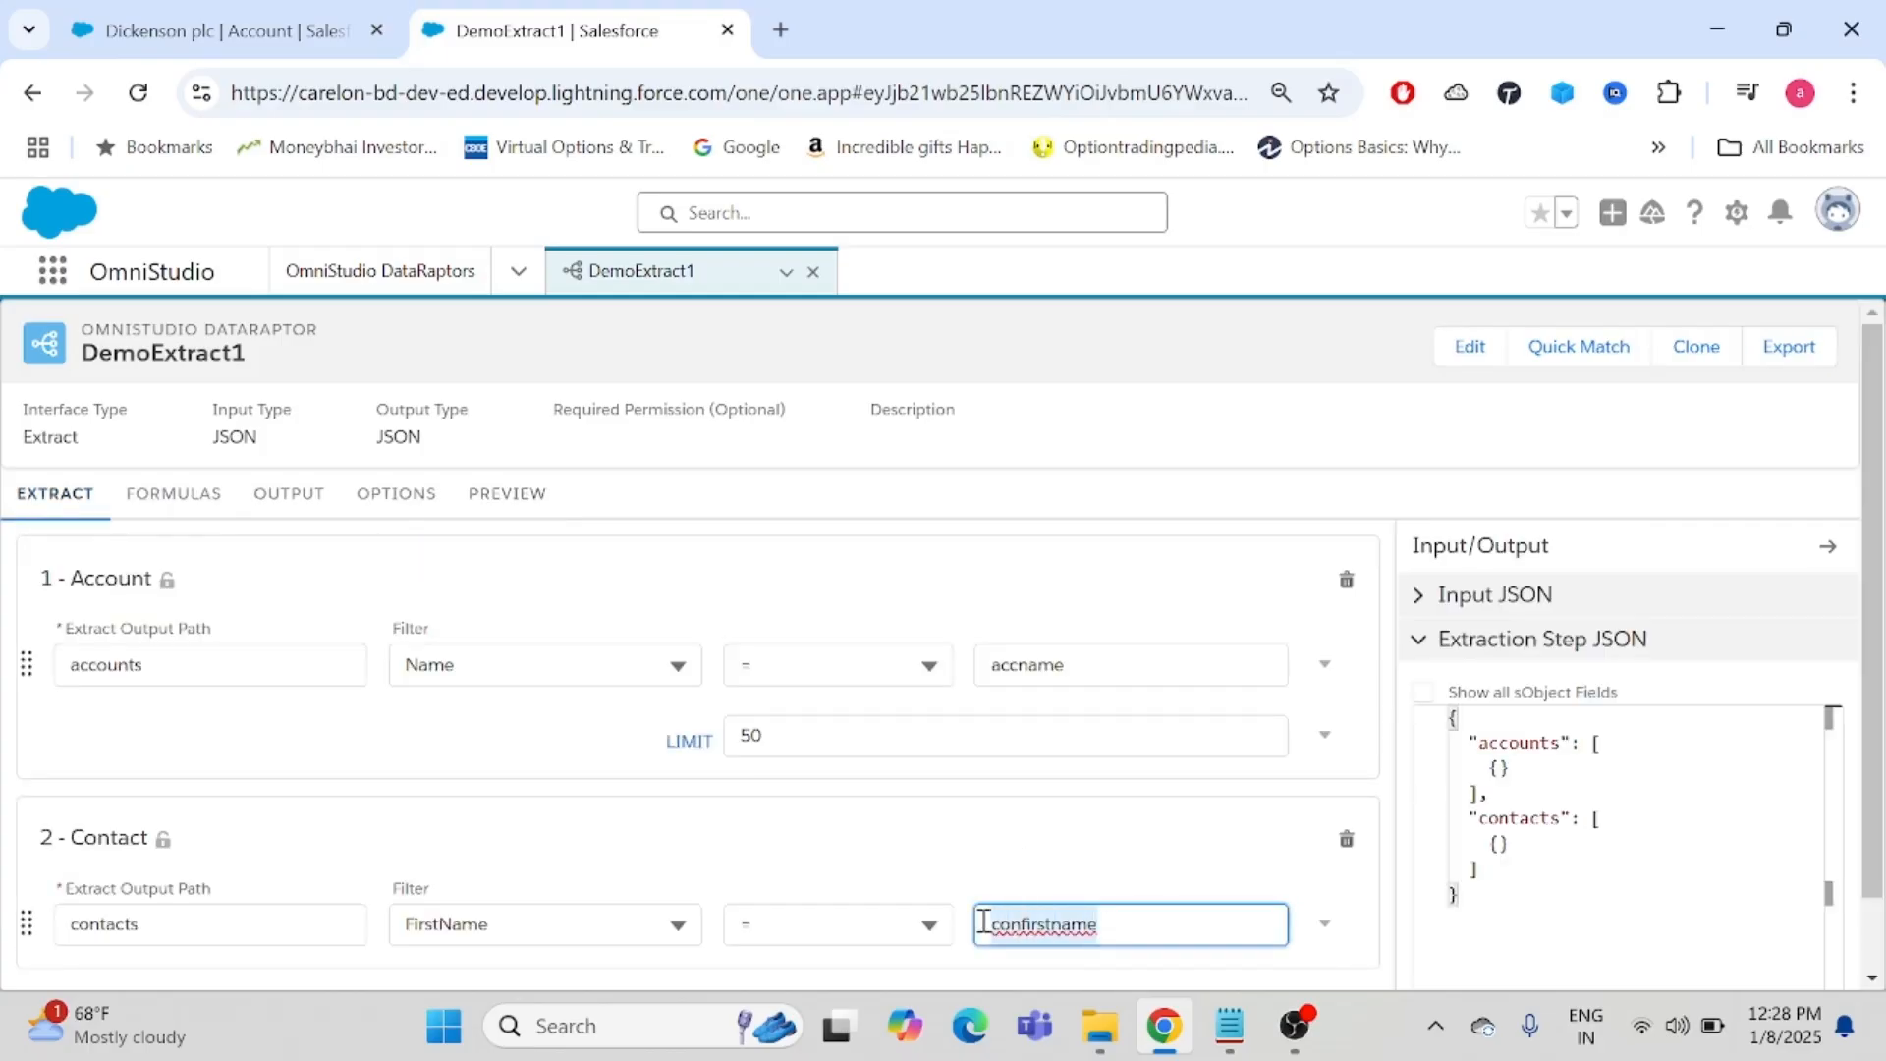
click(491, 496)
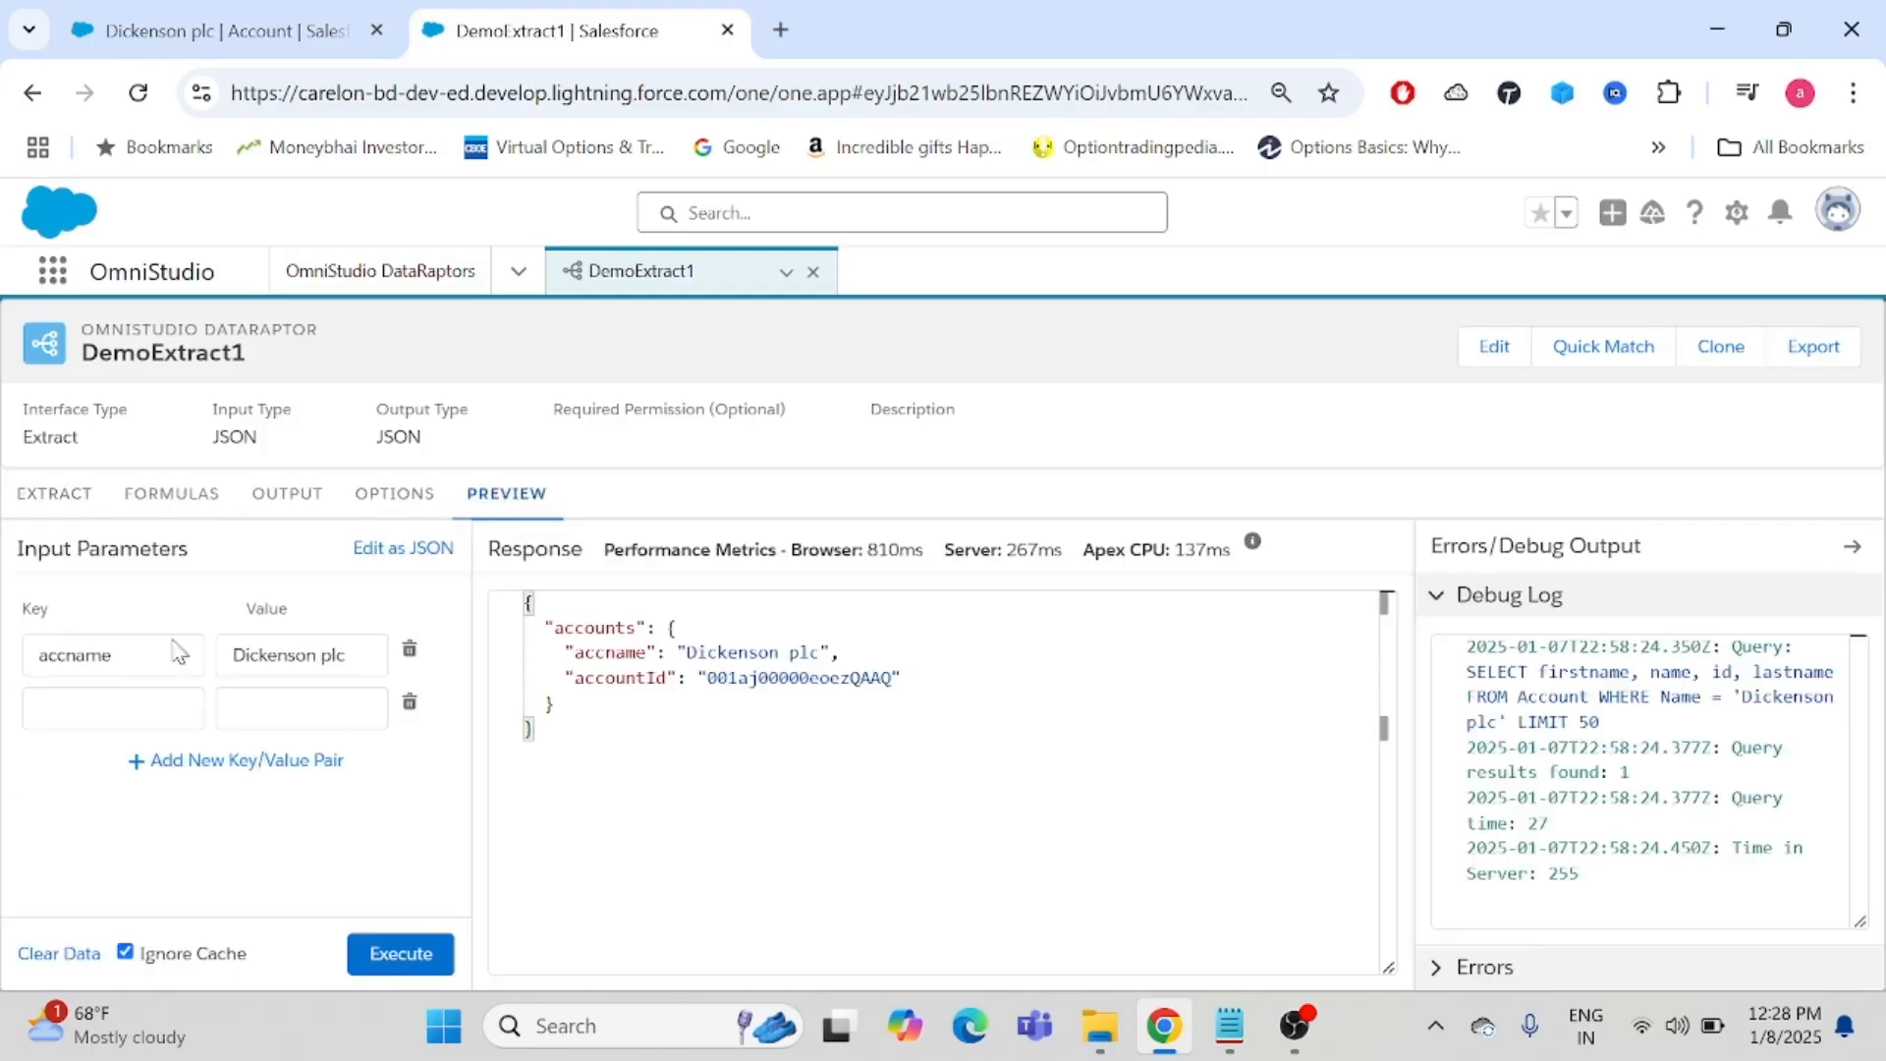
click(99, 707)
key(ctrl+v)
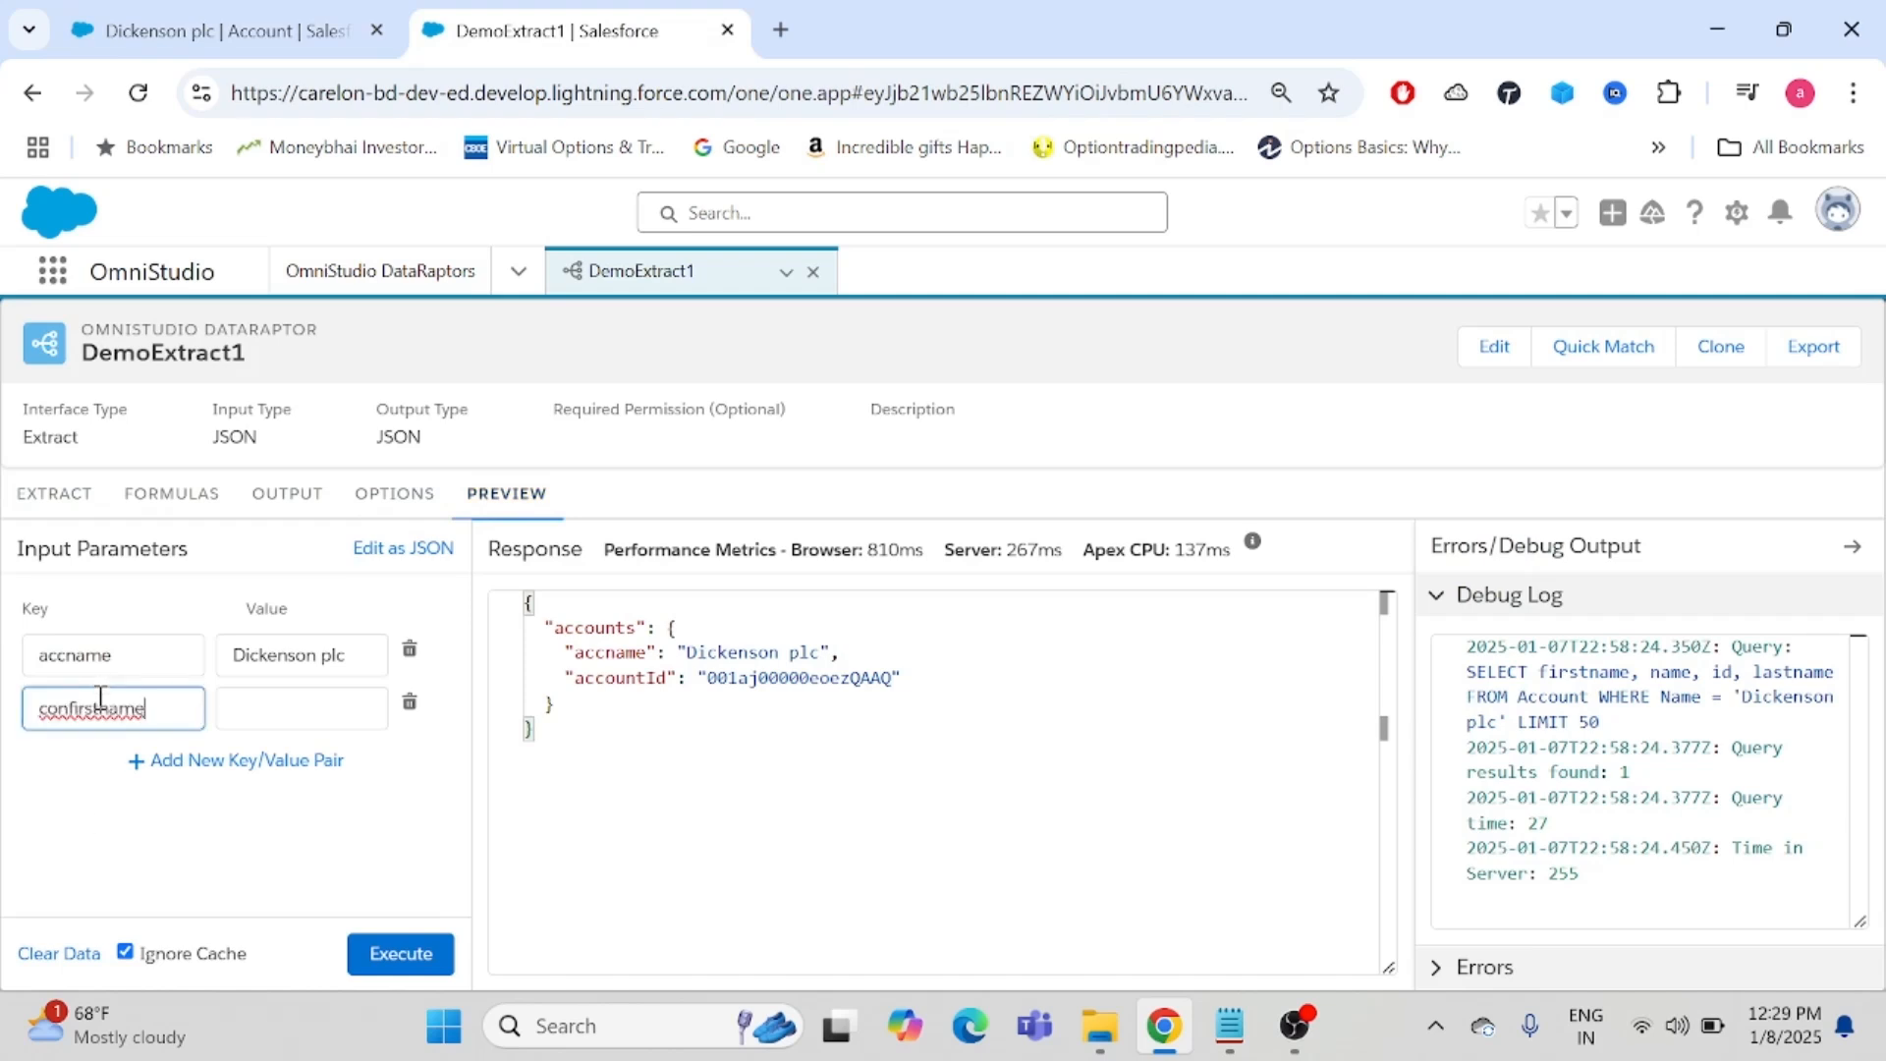
- Enter the related contact's first name as the confirstname value and execute the preview
click(367, 707)
text(Andy)
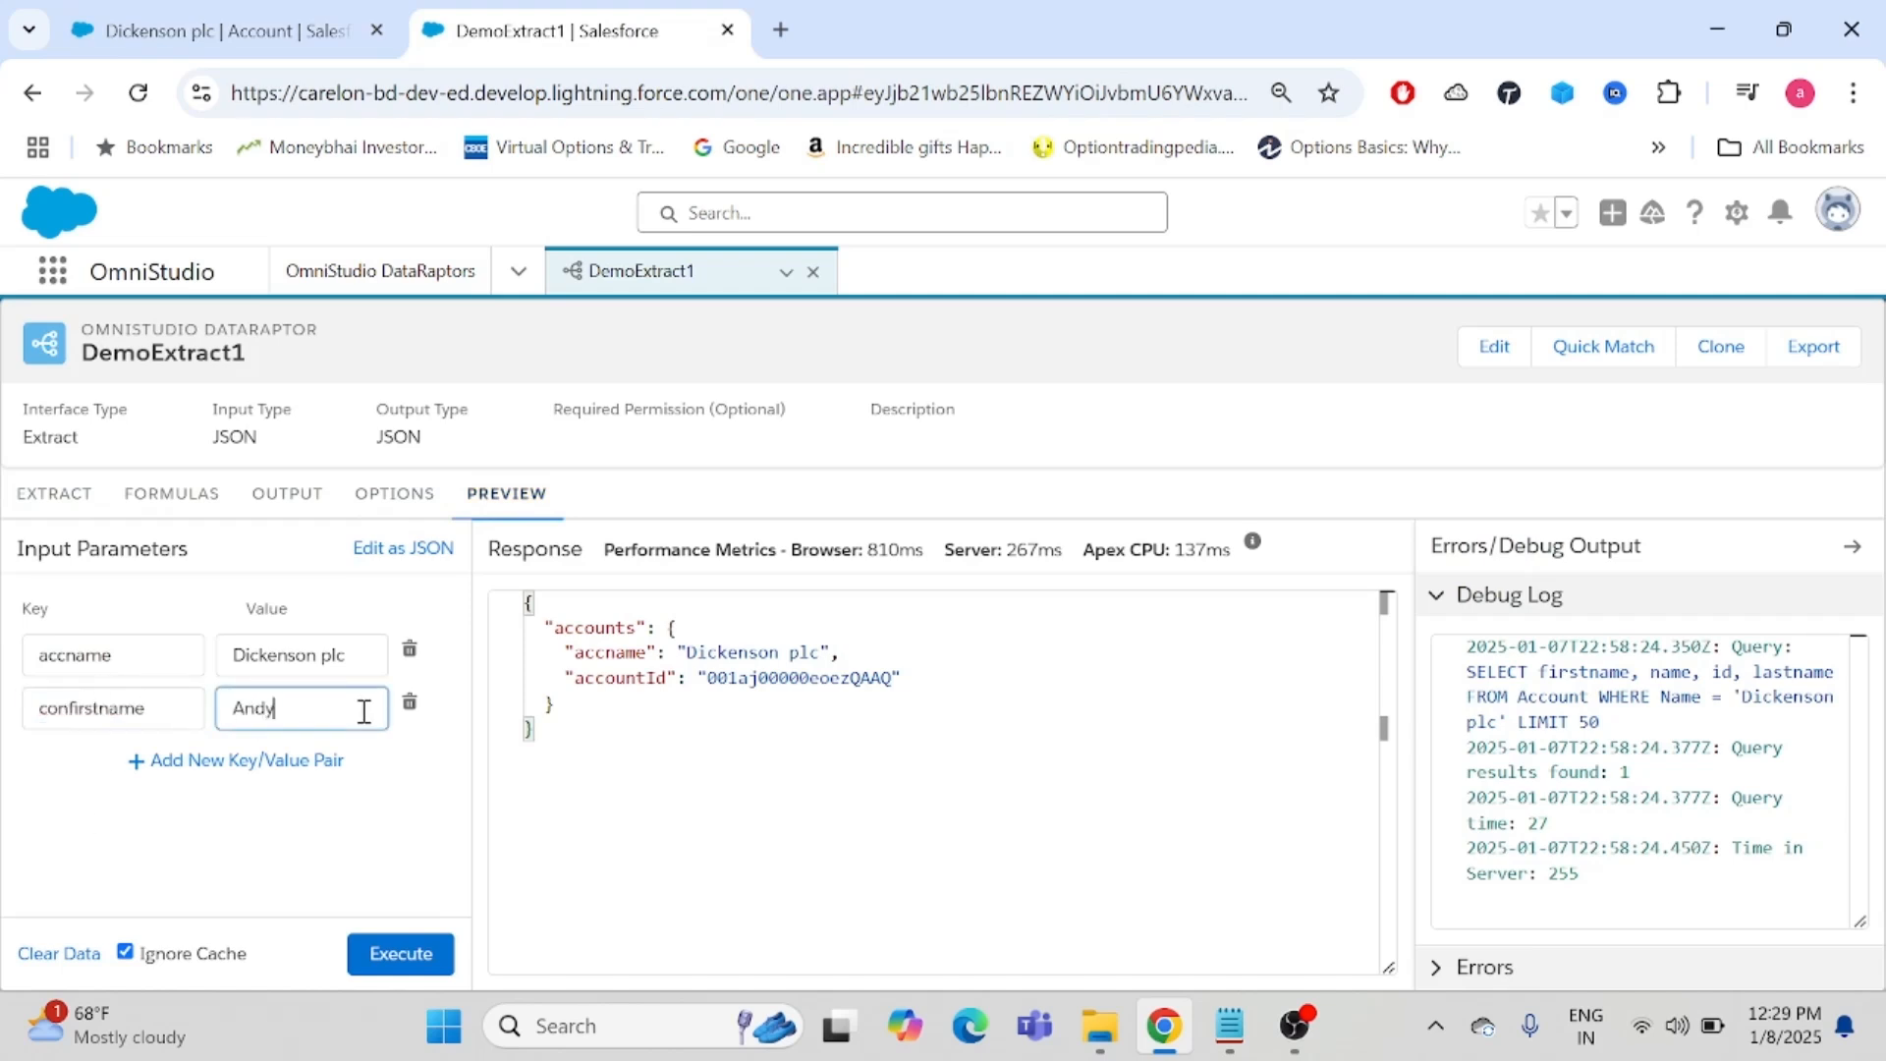
click(414, 948)
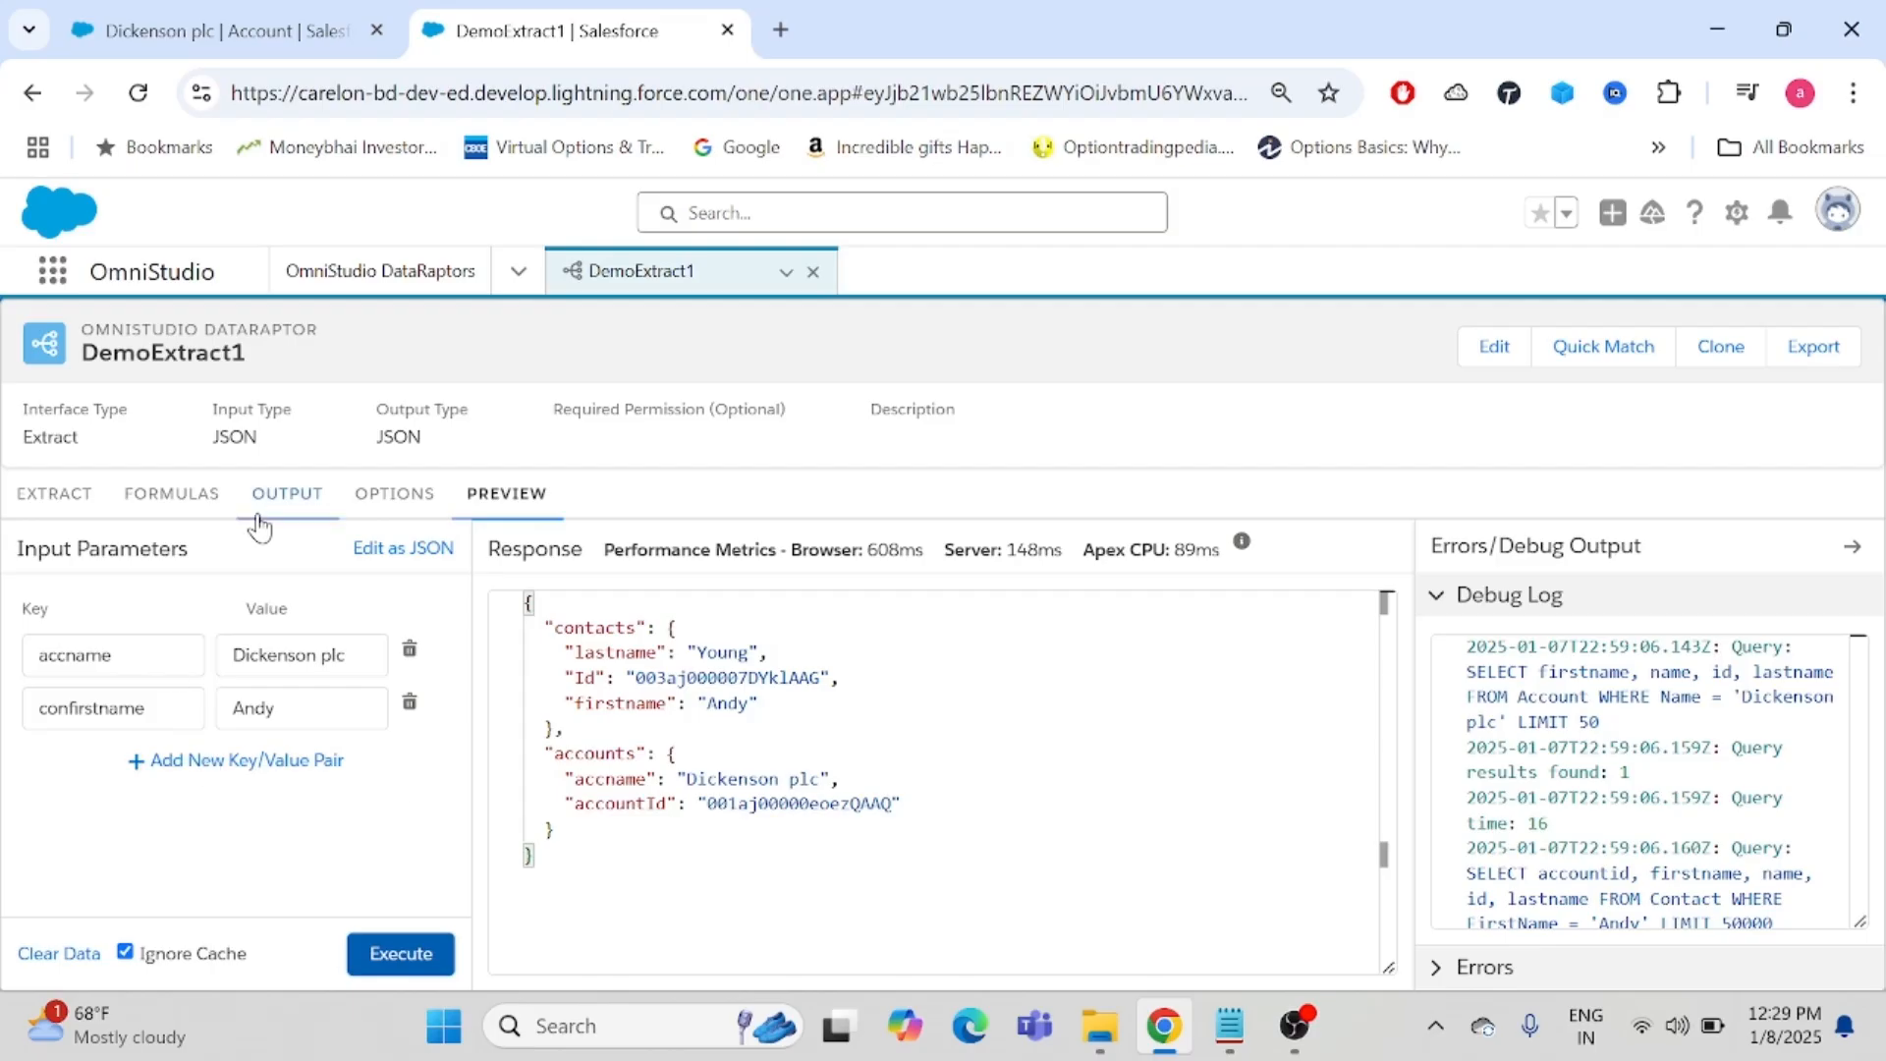
- Clear the Contact extract step's filter value and change its filter field to AccountId
click(26, 506)
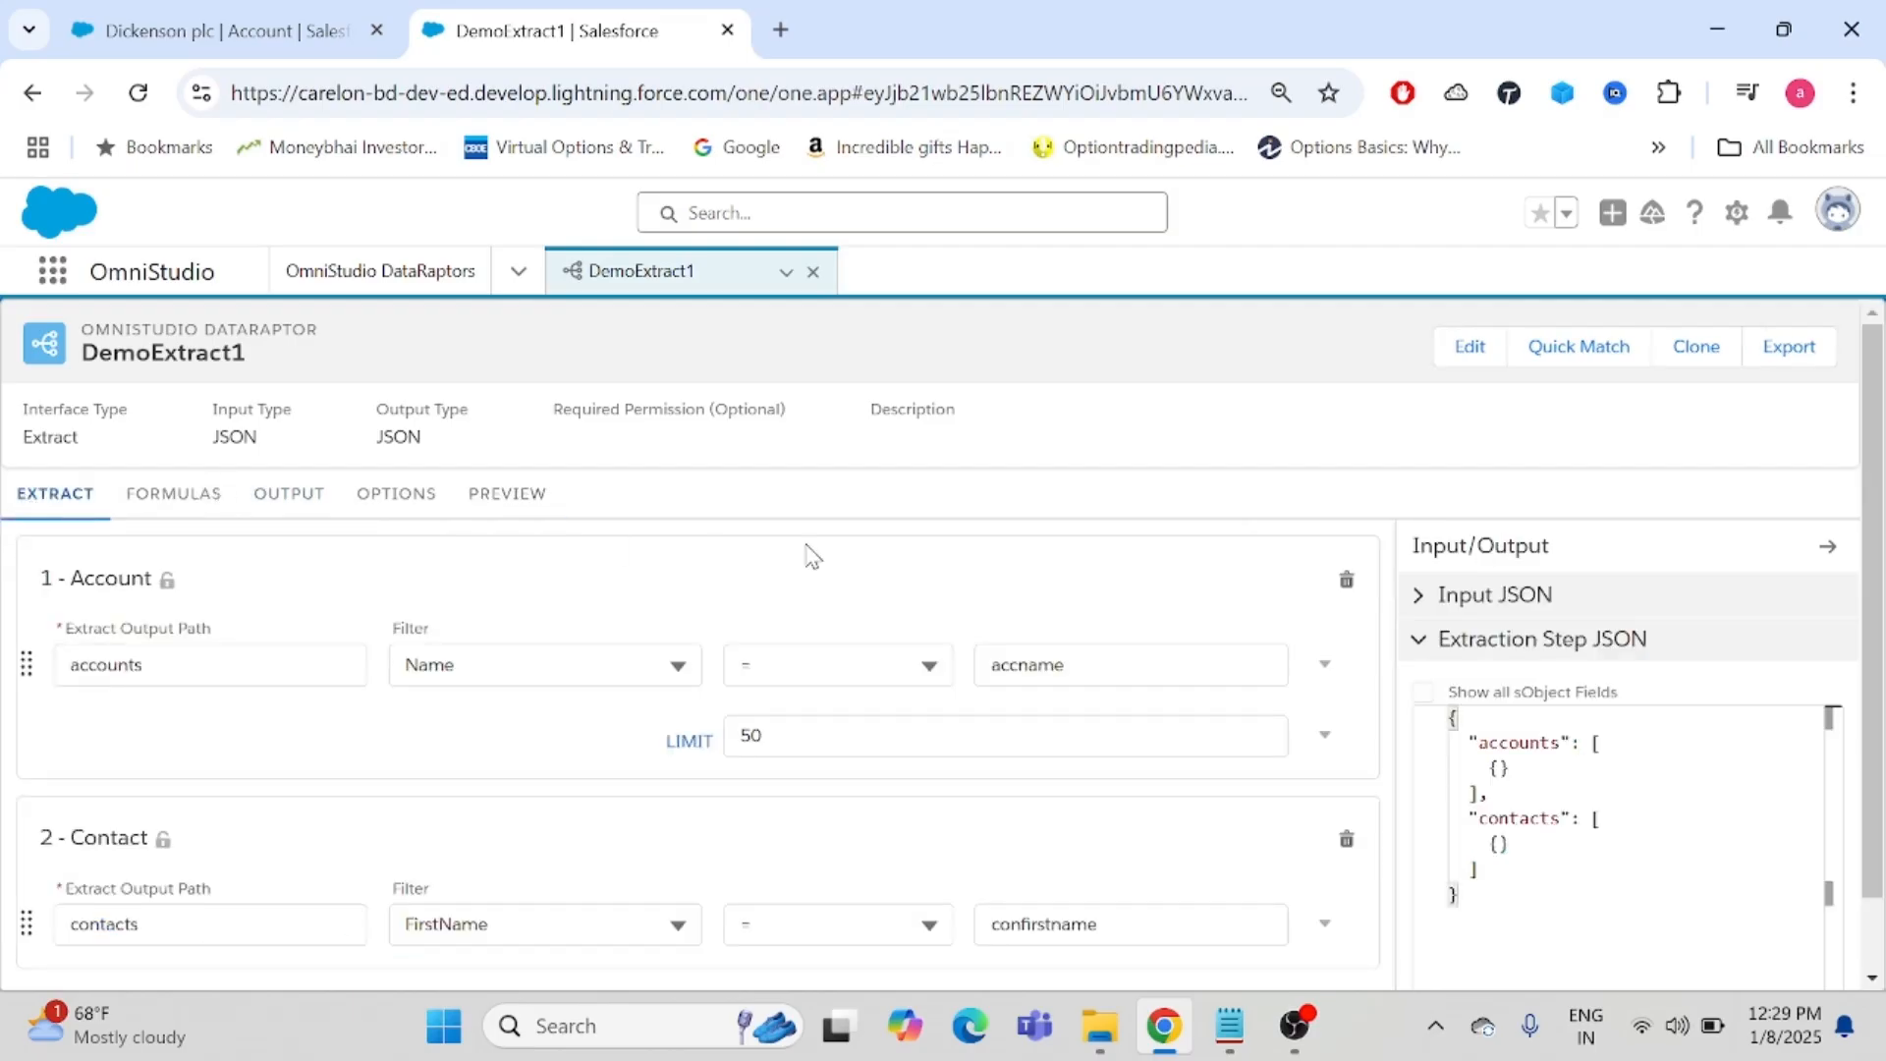
scroll(467, 568, down, 1)
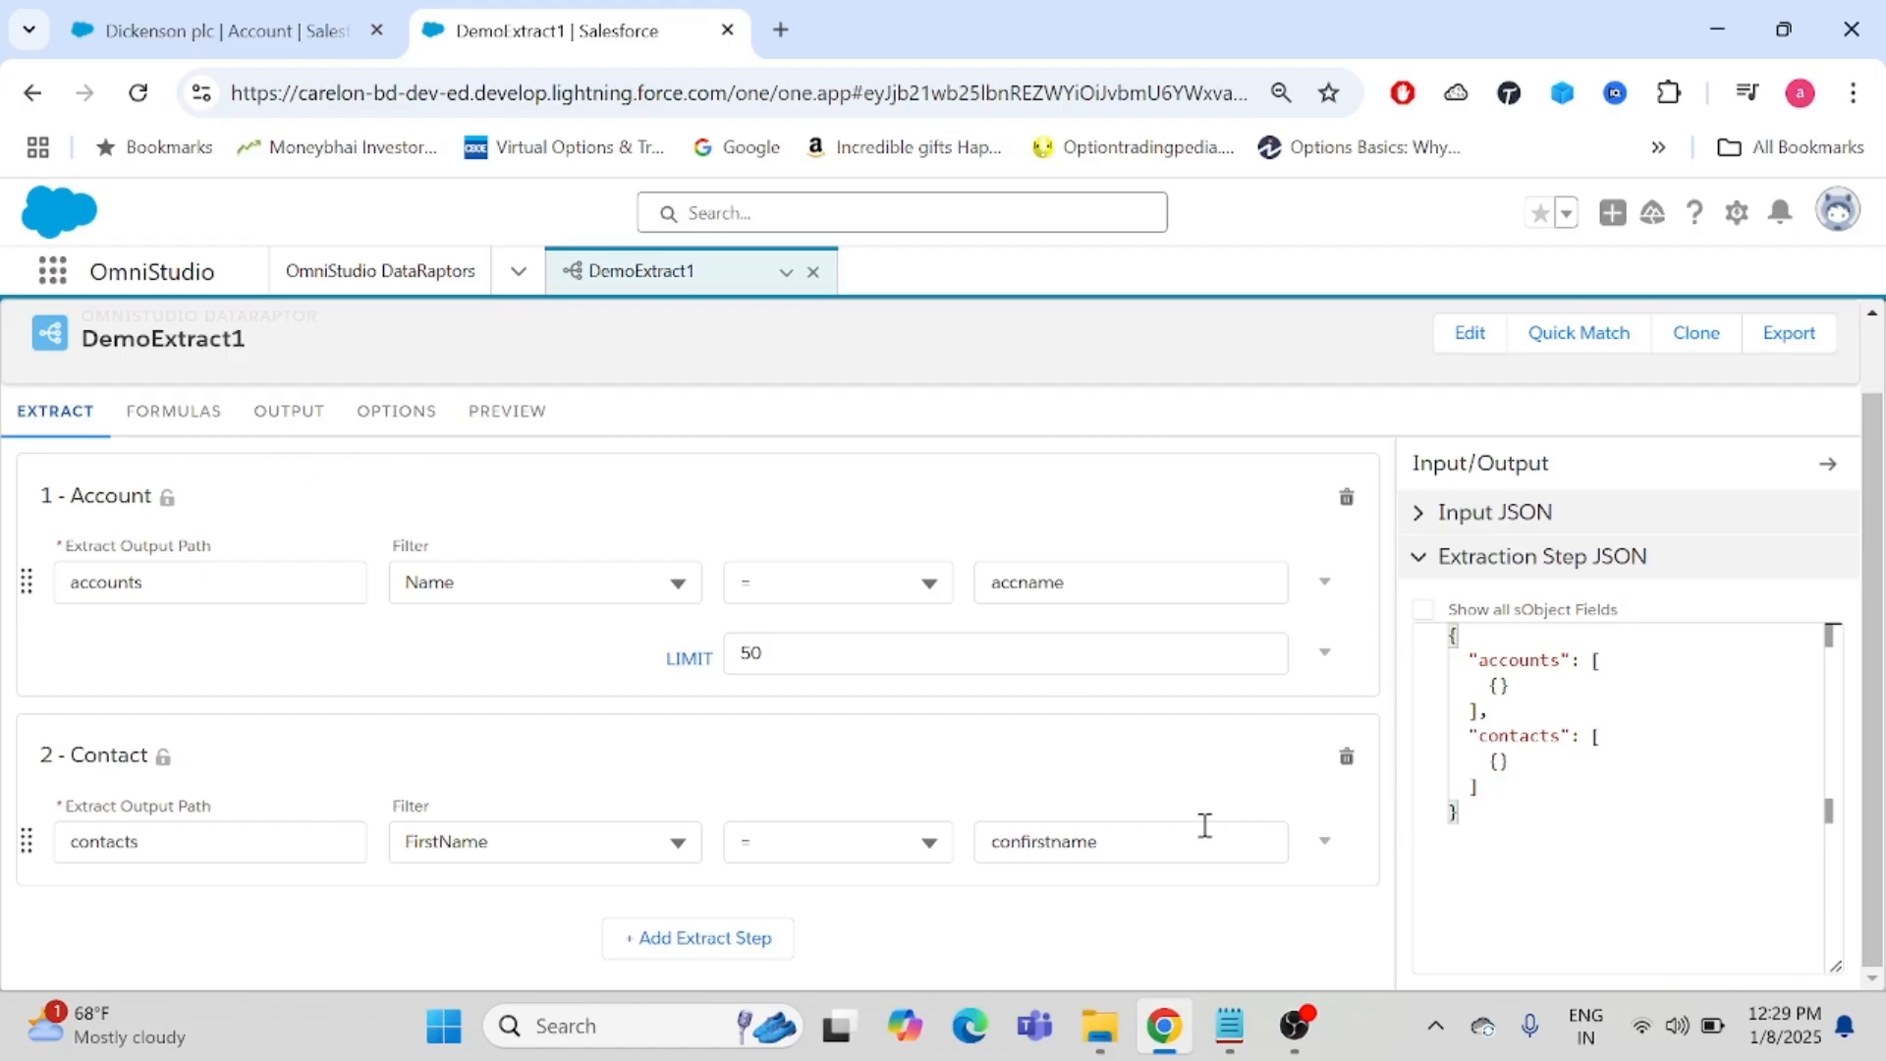
drag(1170, 846, 993, 847)
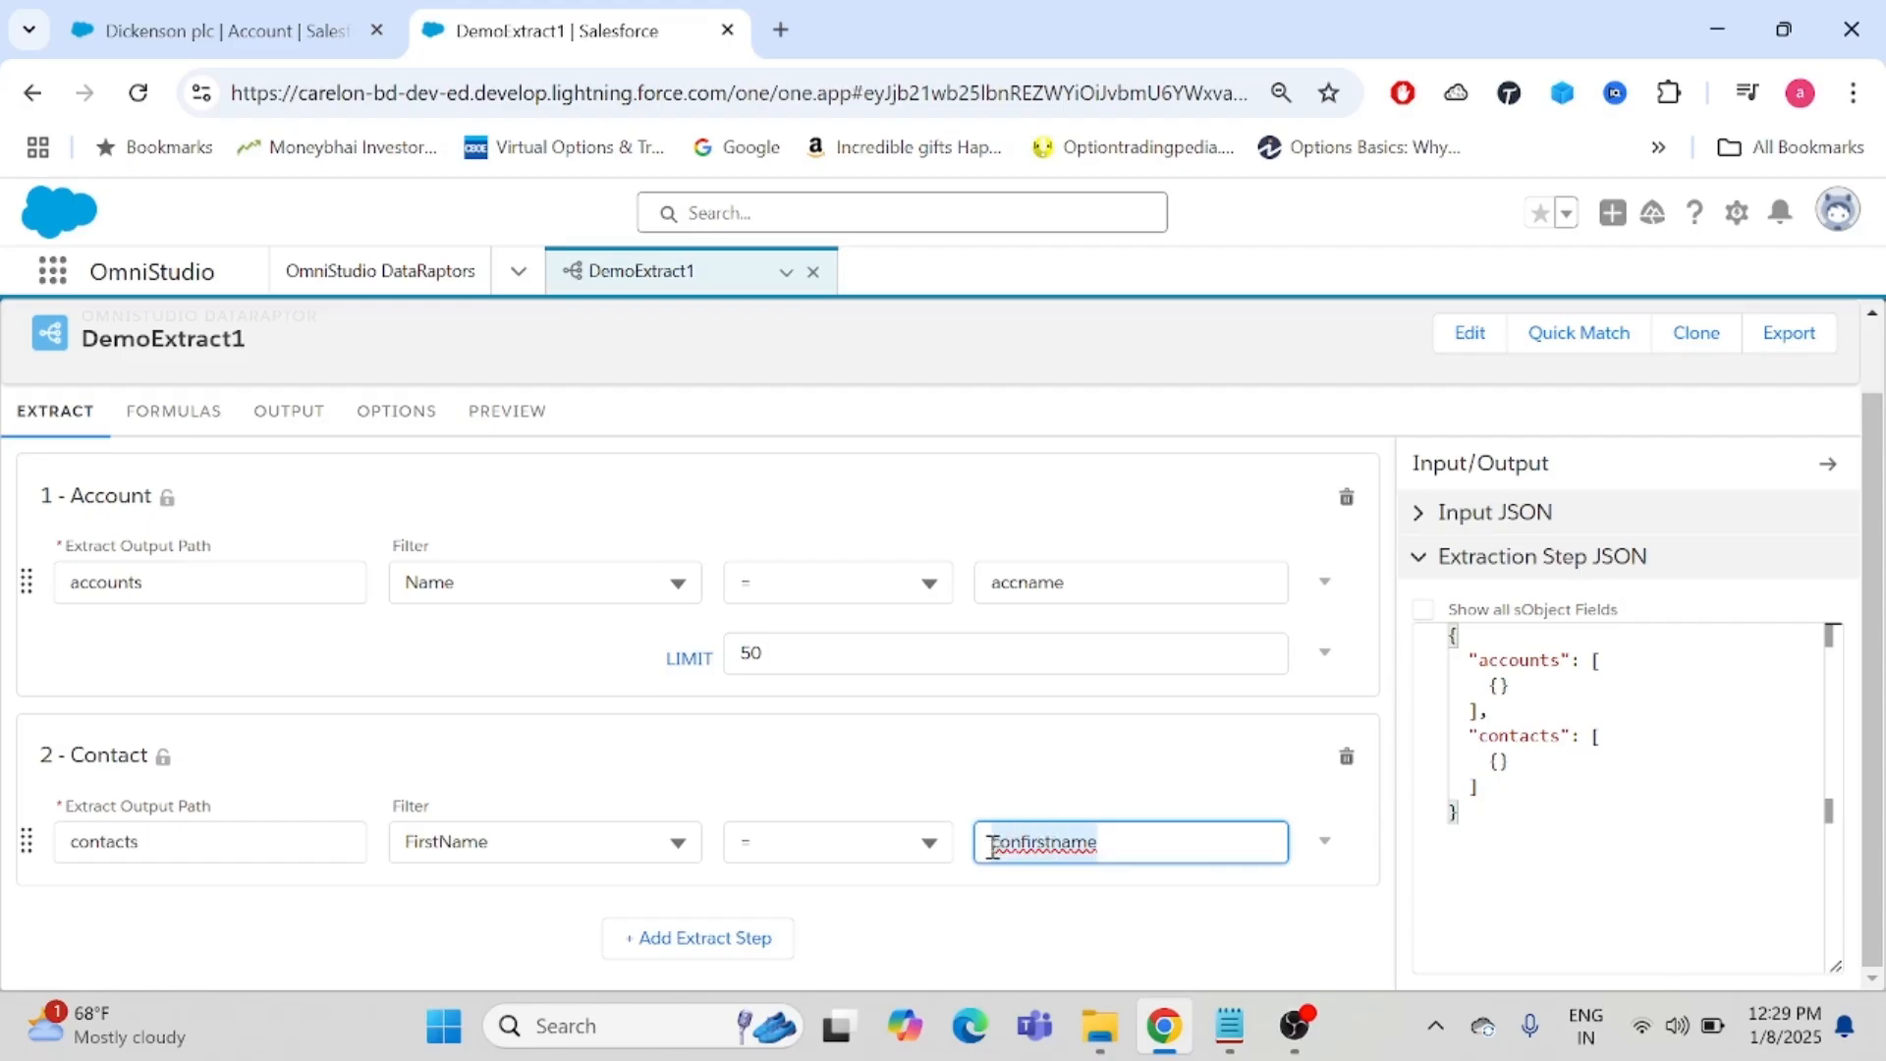
key(BackSpace)
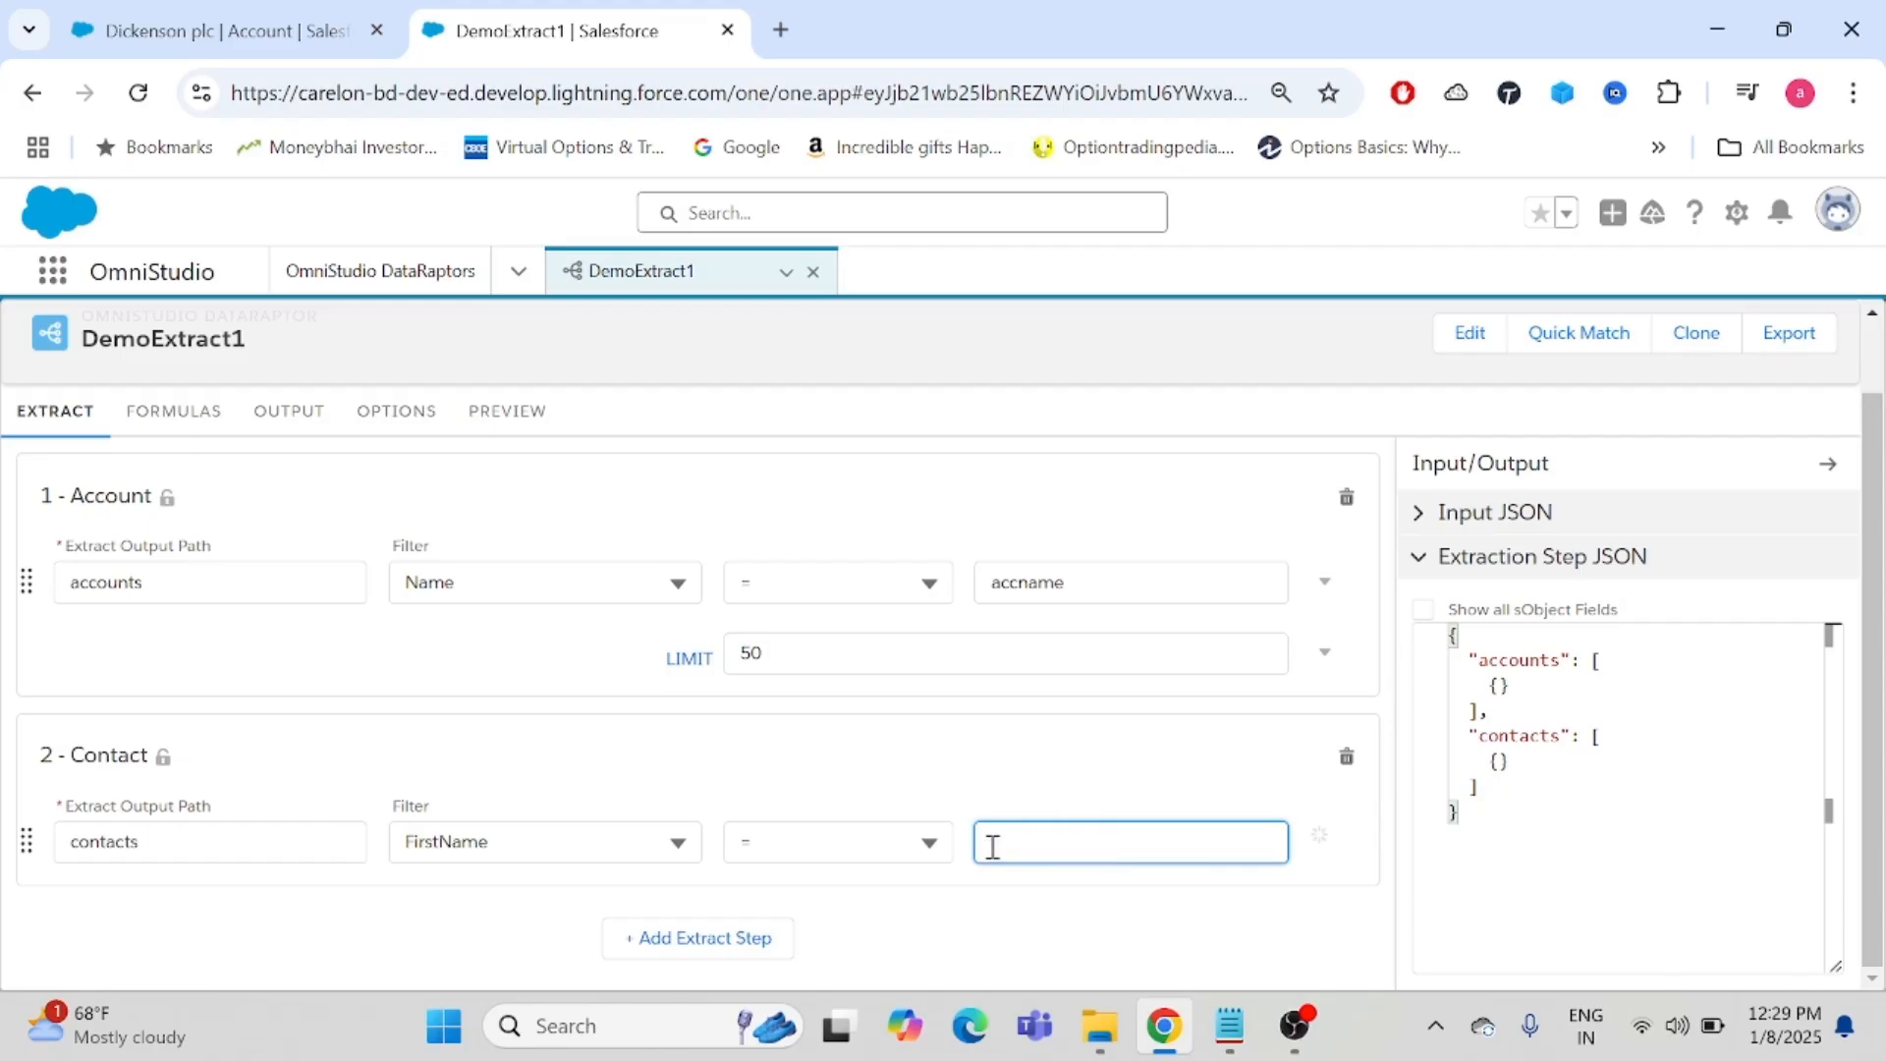
click(513, 843)
scroll(514, 843, down, 5)
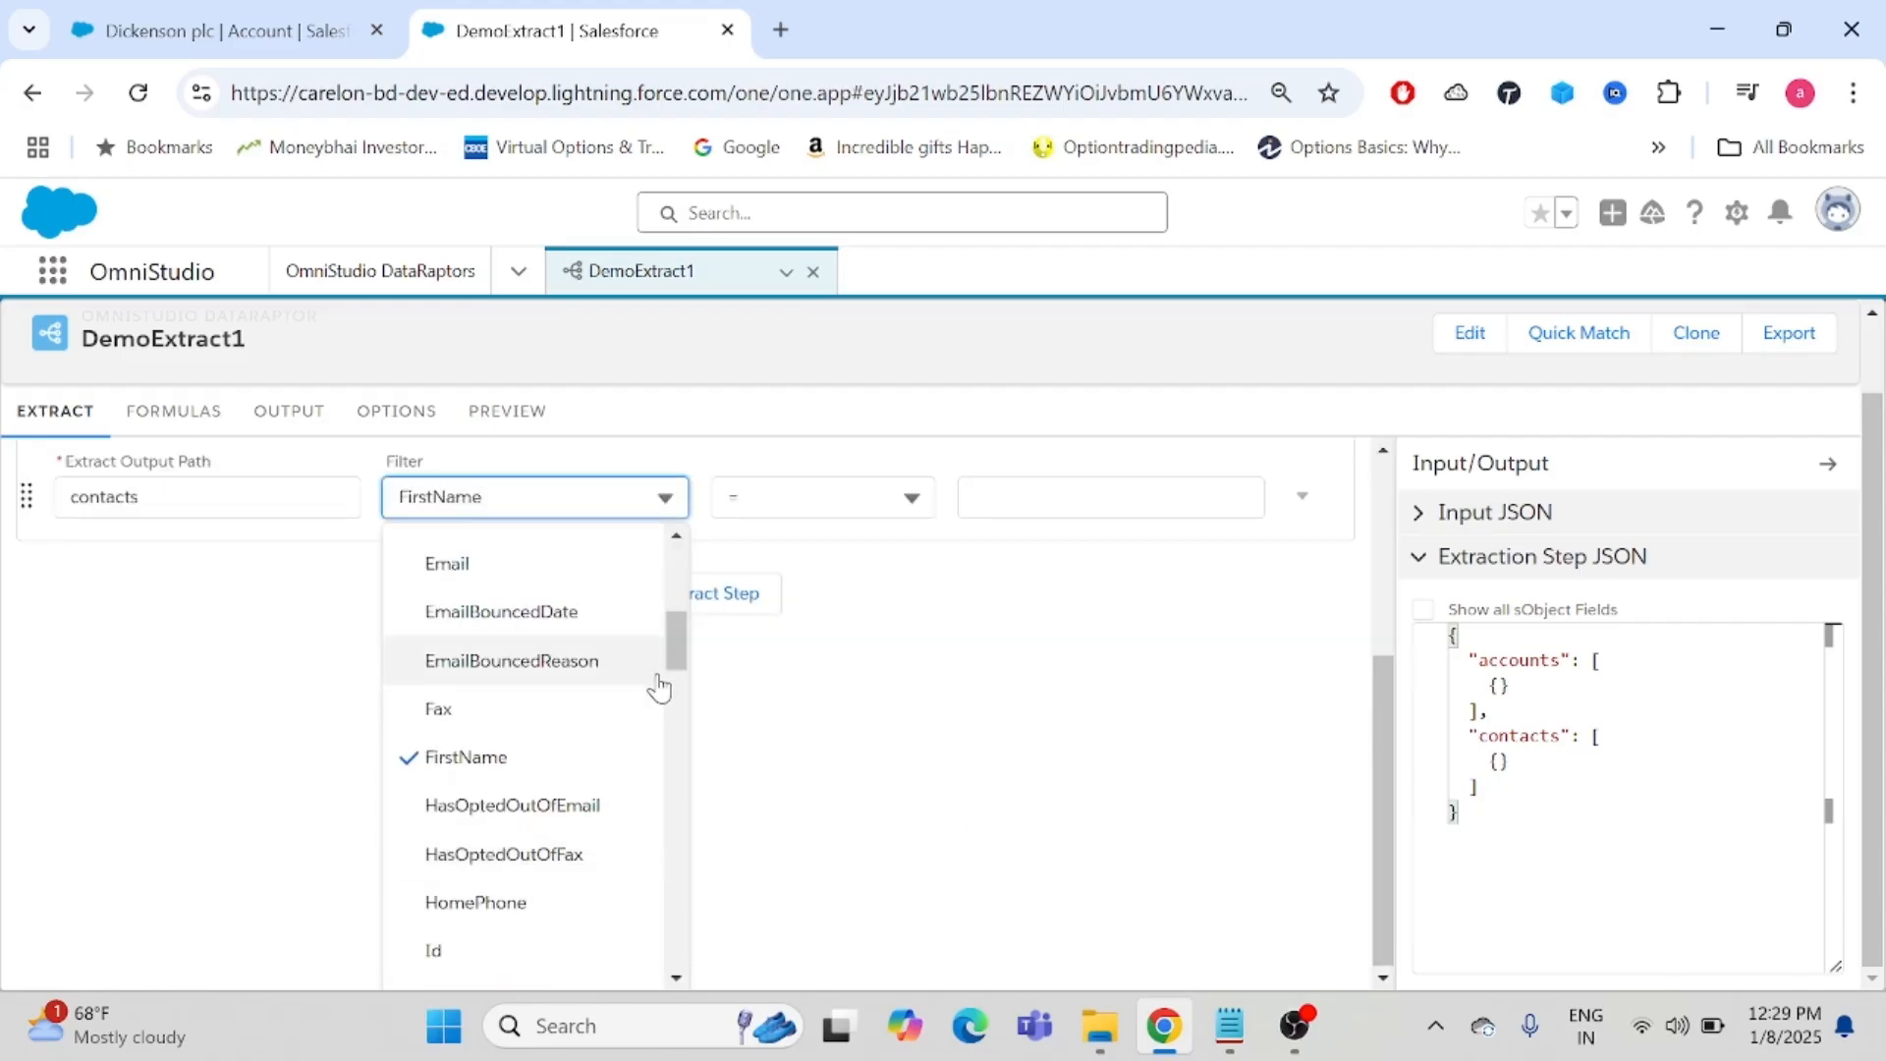
drag(678, 643, 672, 553)
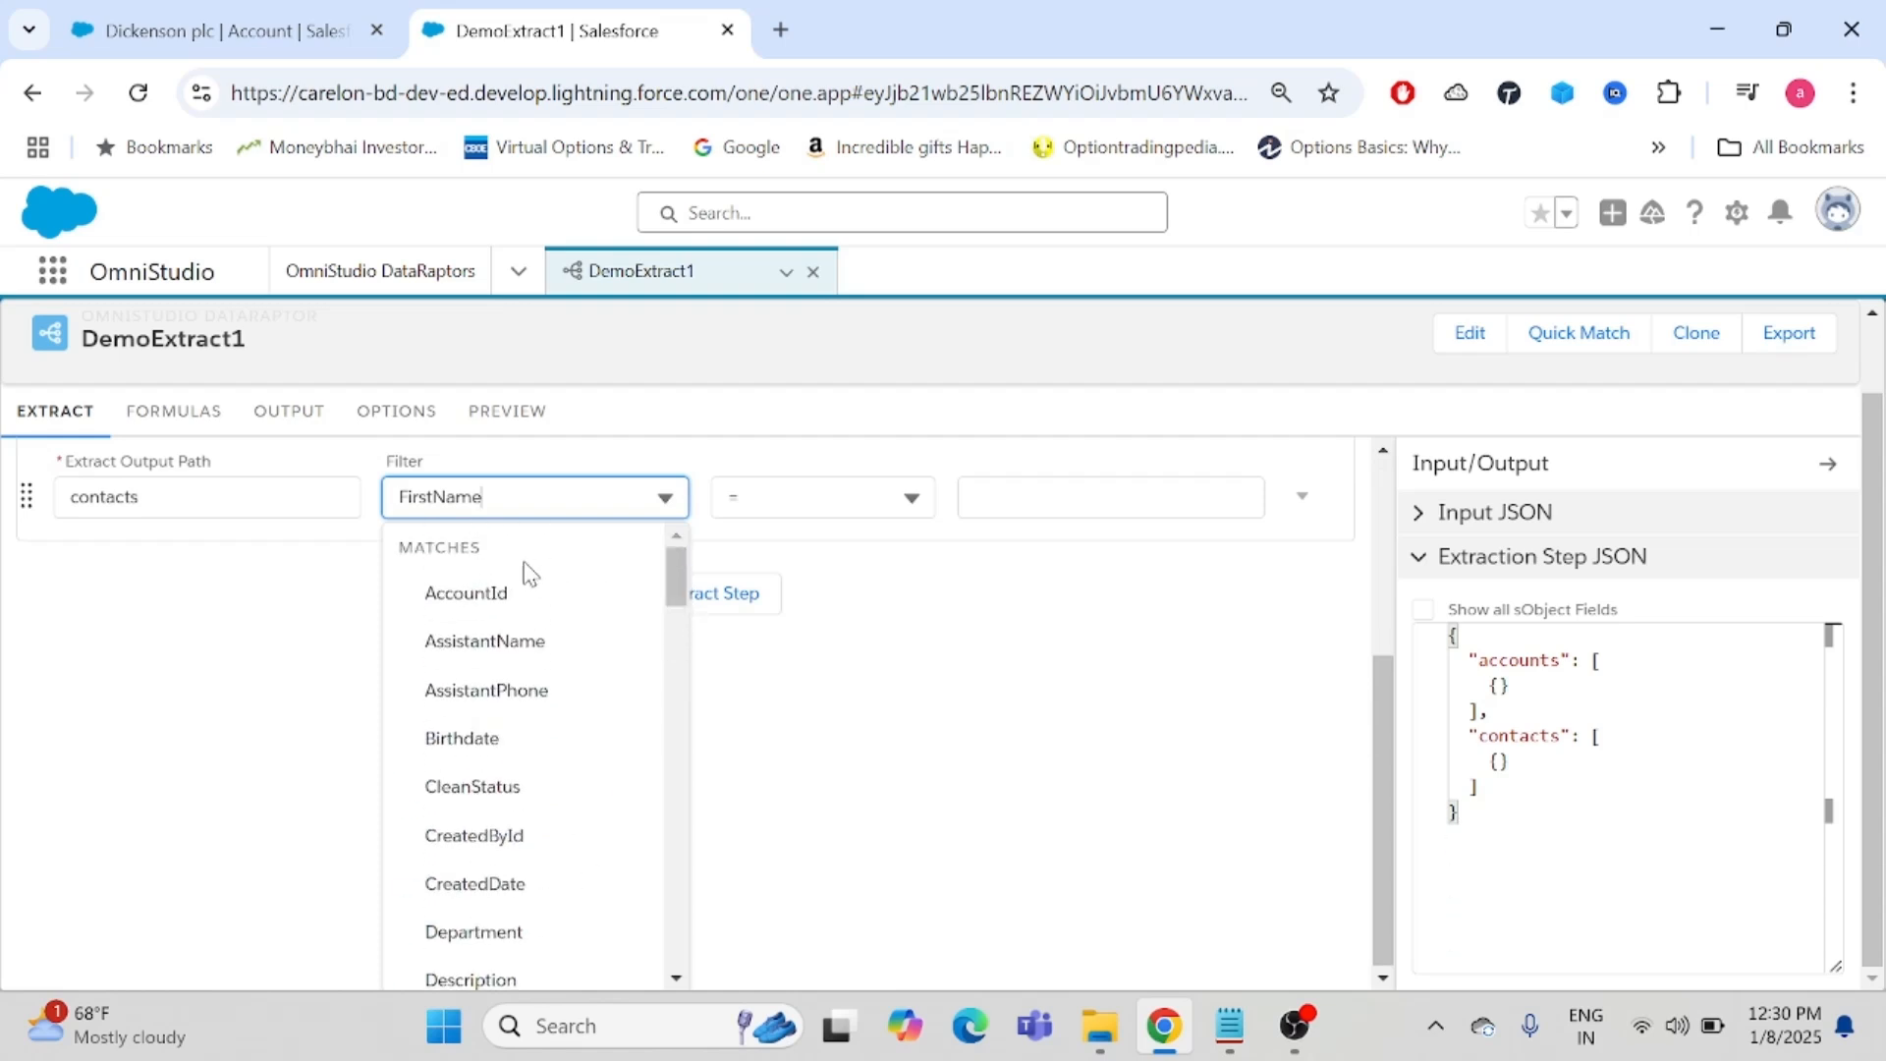
click(466, 593)
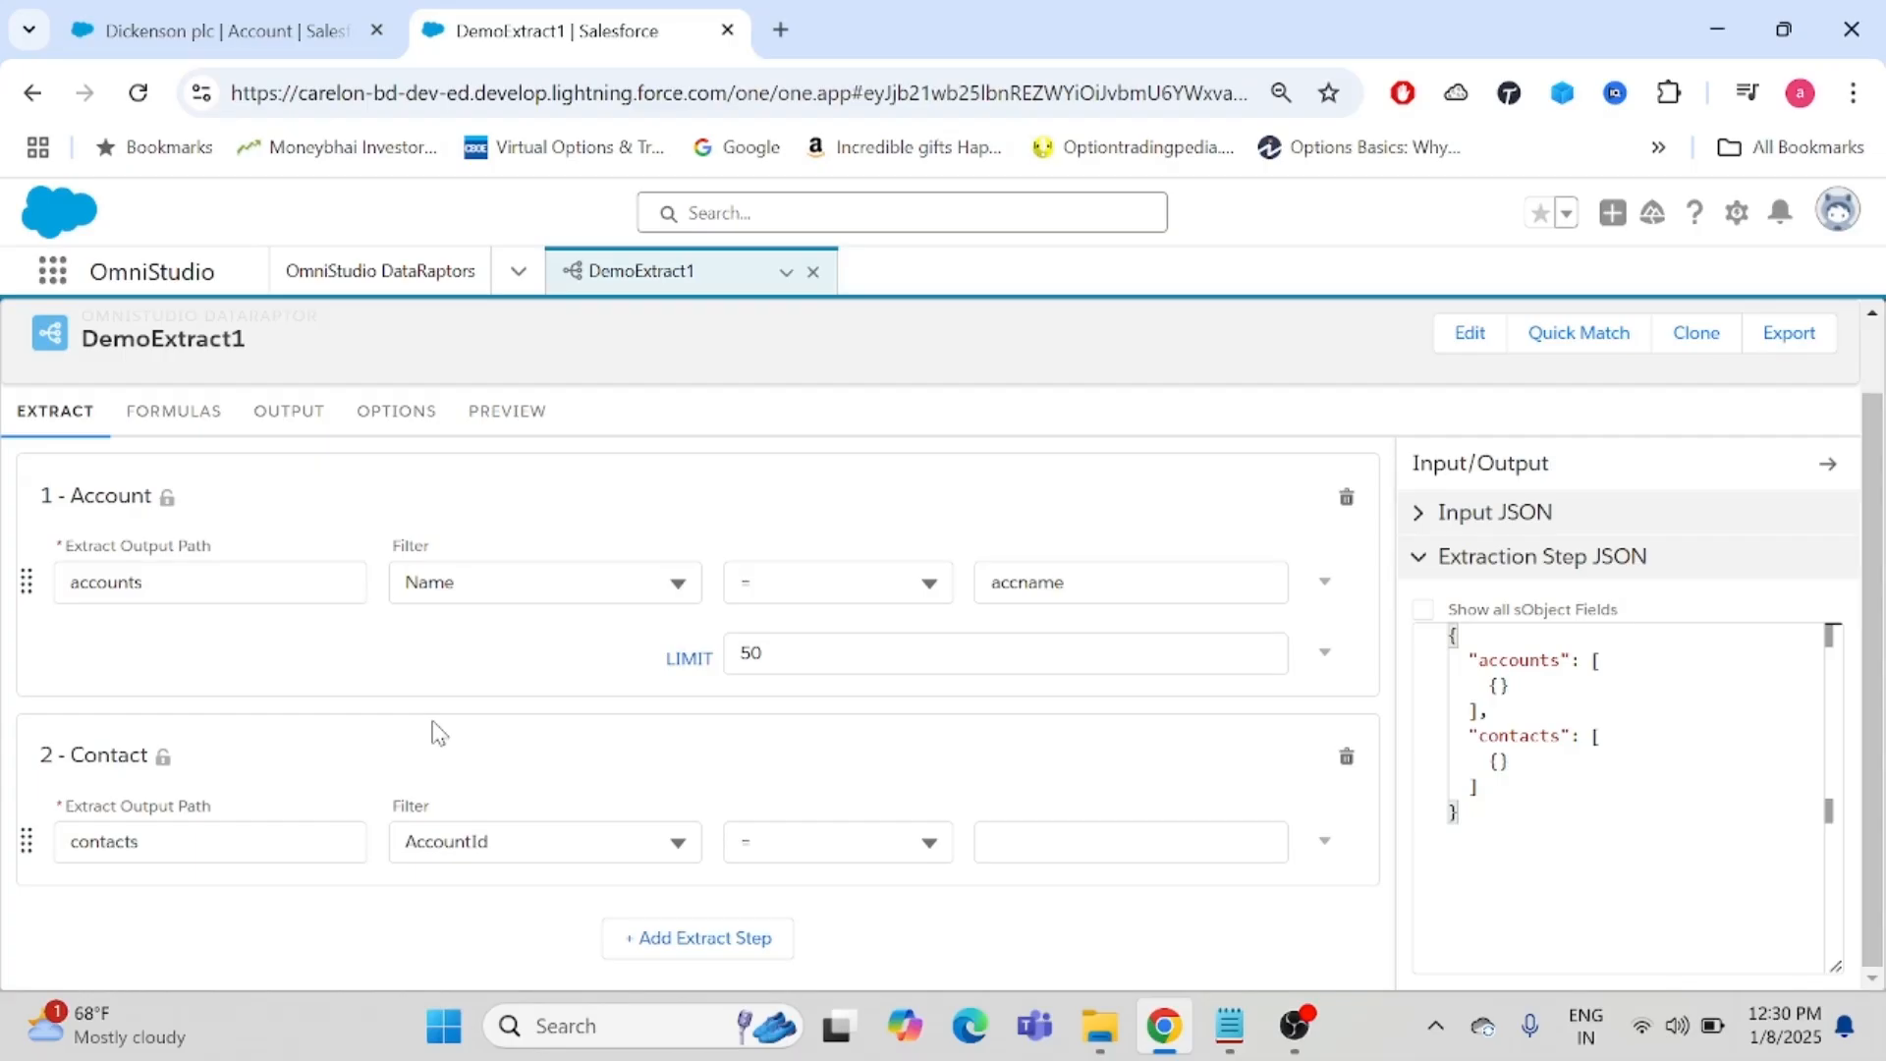
- Set the Contact extract step's AccountId filter value to accounts:Id
click(1072, 831)
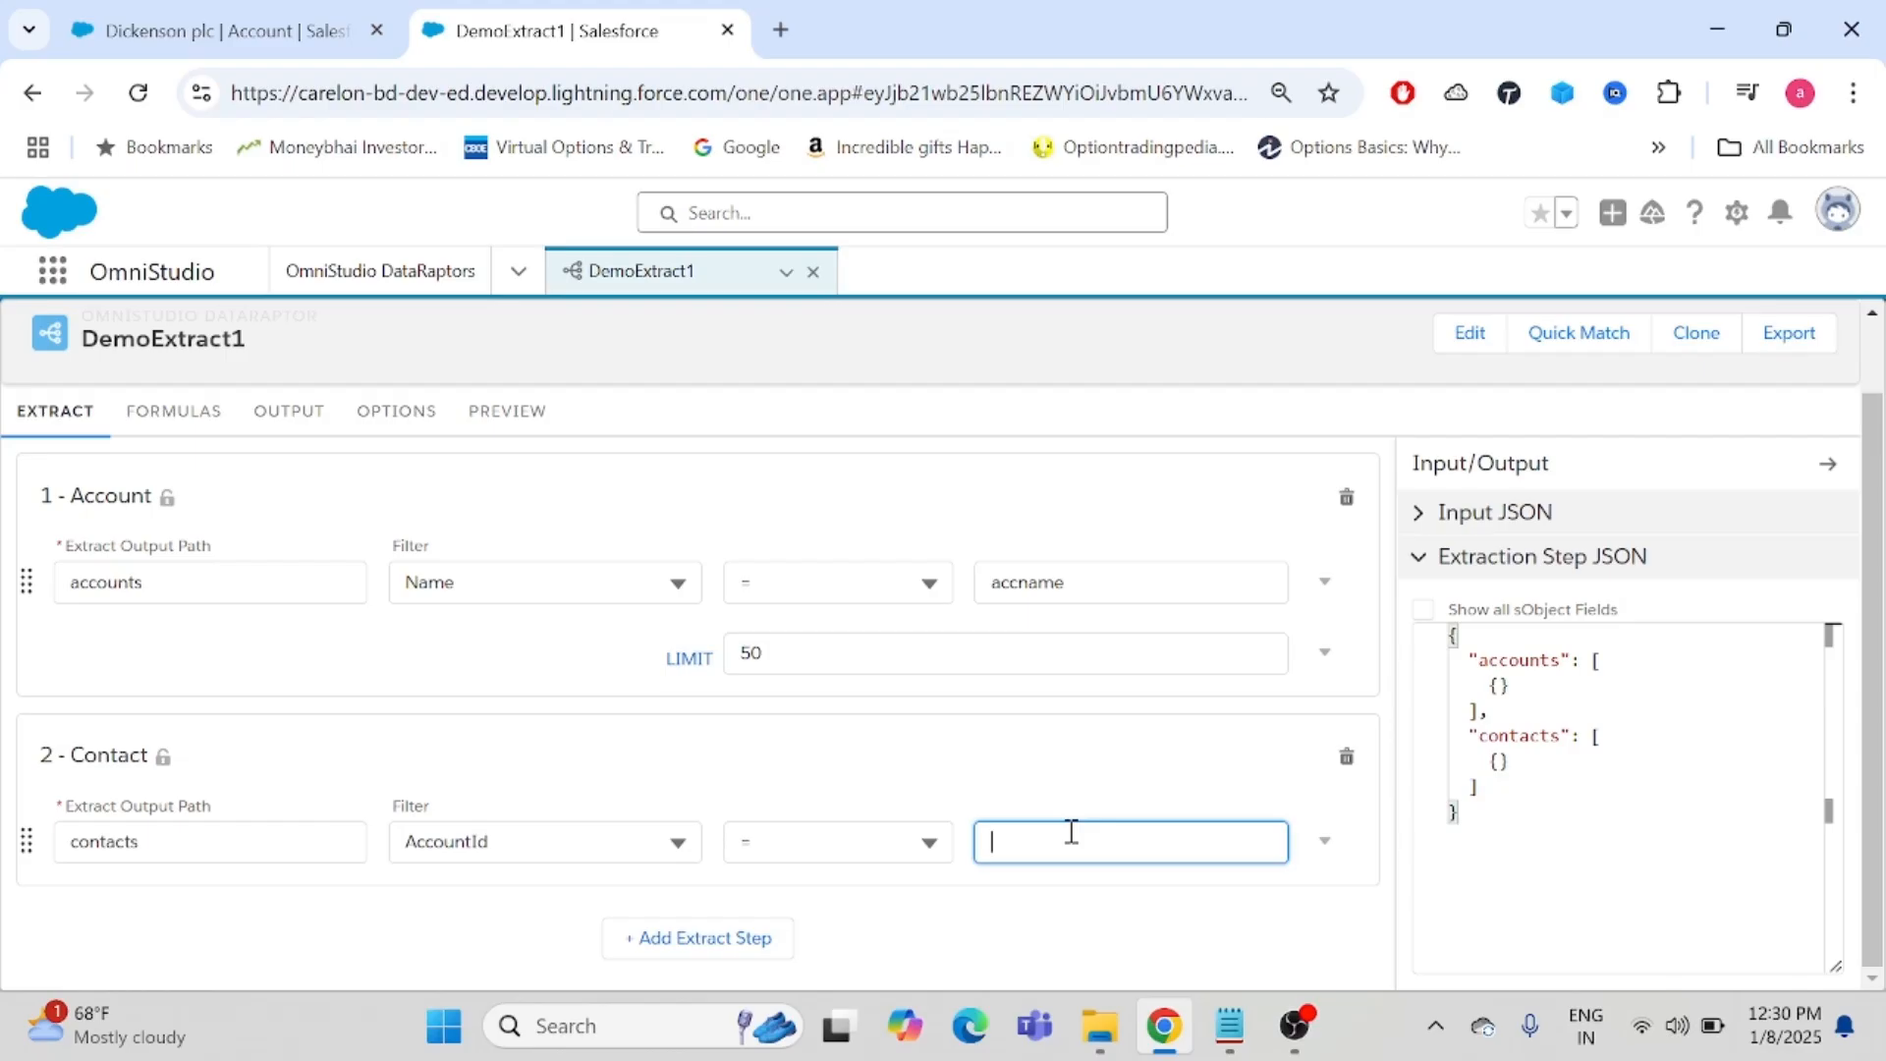
text(accounts:id)
key(BackSpace)
key(BackSpace)
text(Id)
click(980, 762)
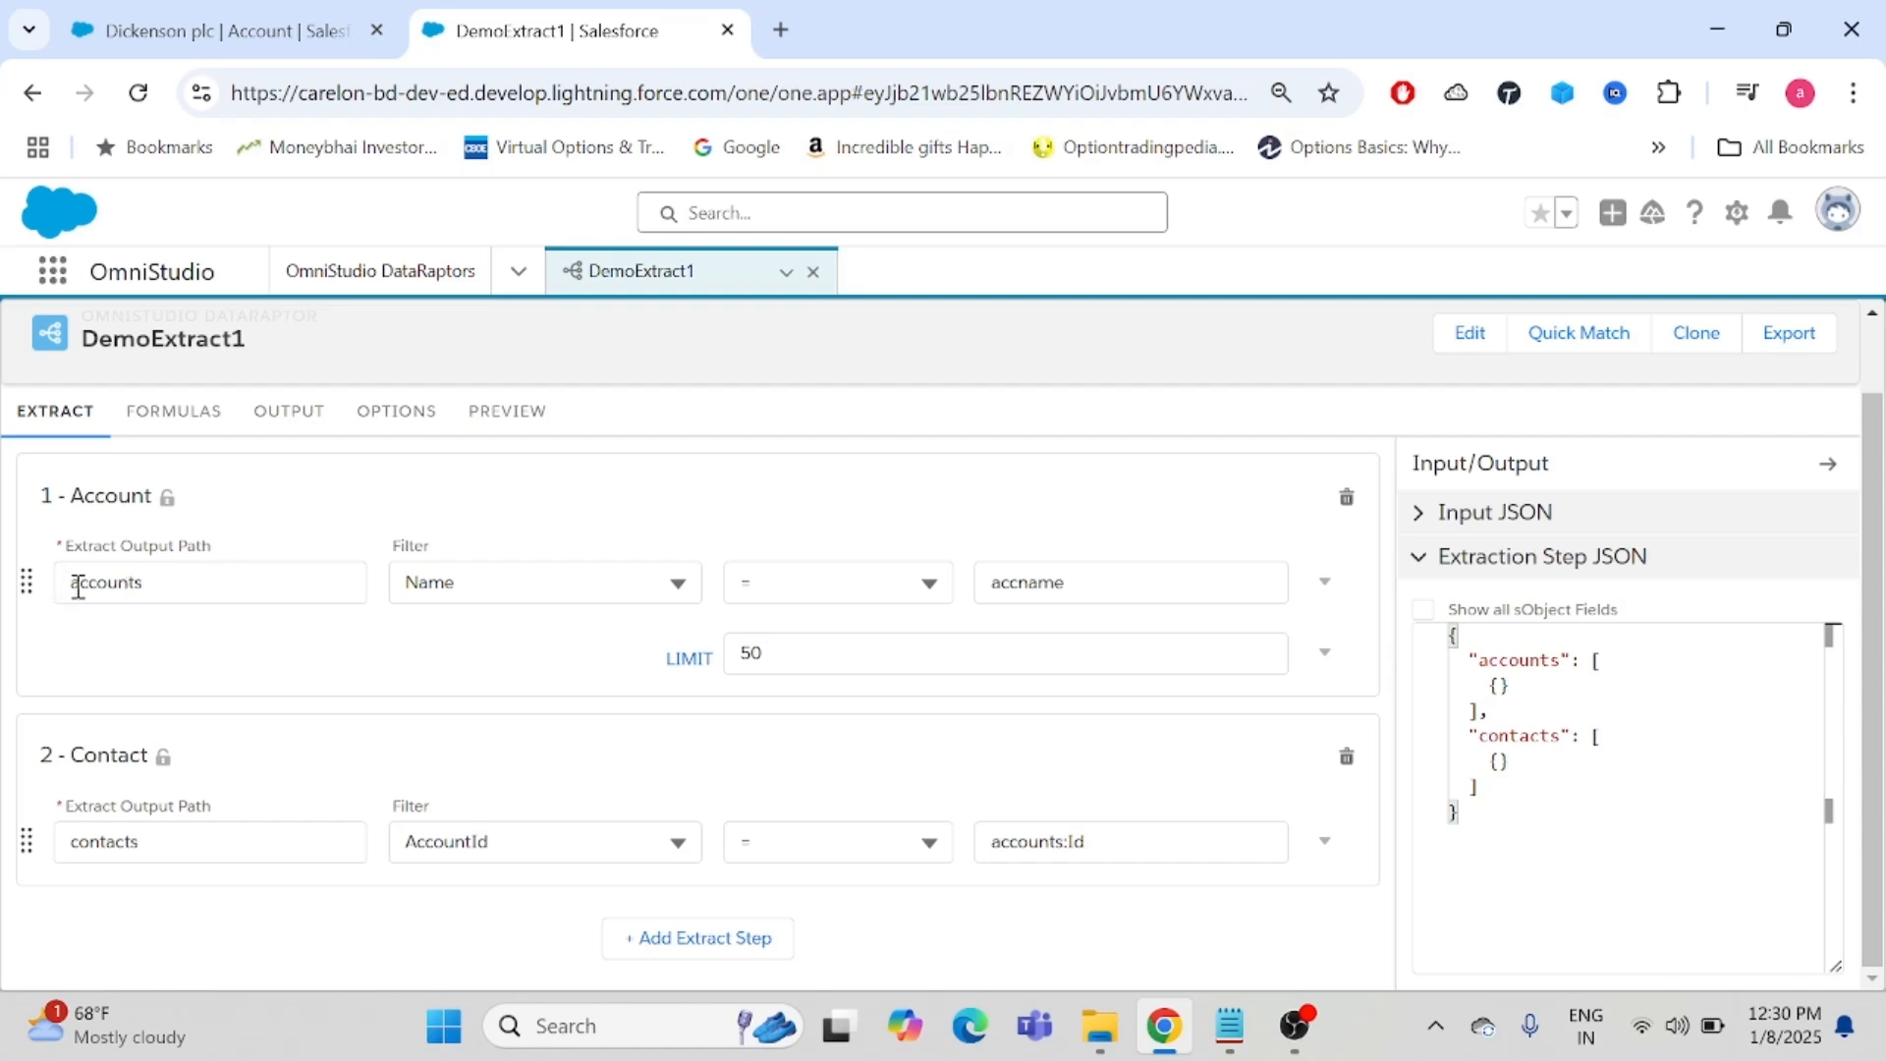
- Compare the Account step's extract output path with the value of the Contact step's AccountId filter
drag(154, 591, 53, 601)
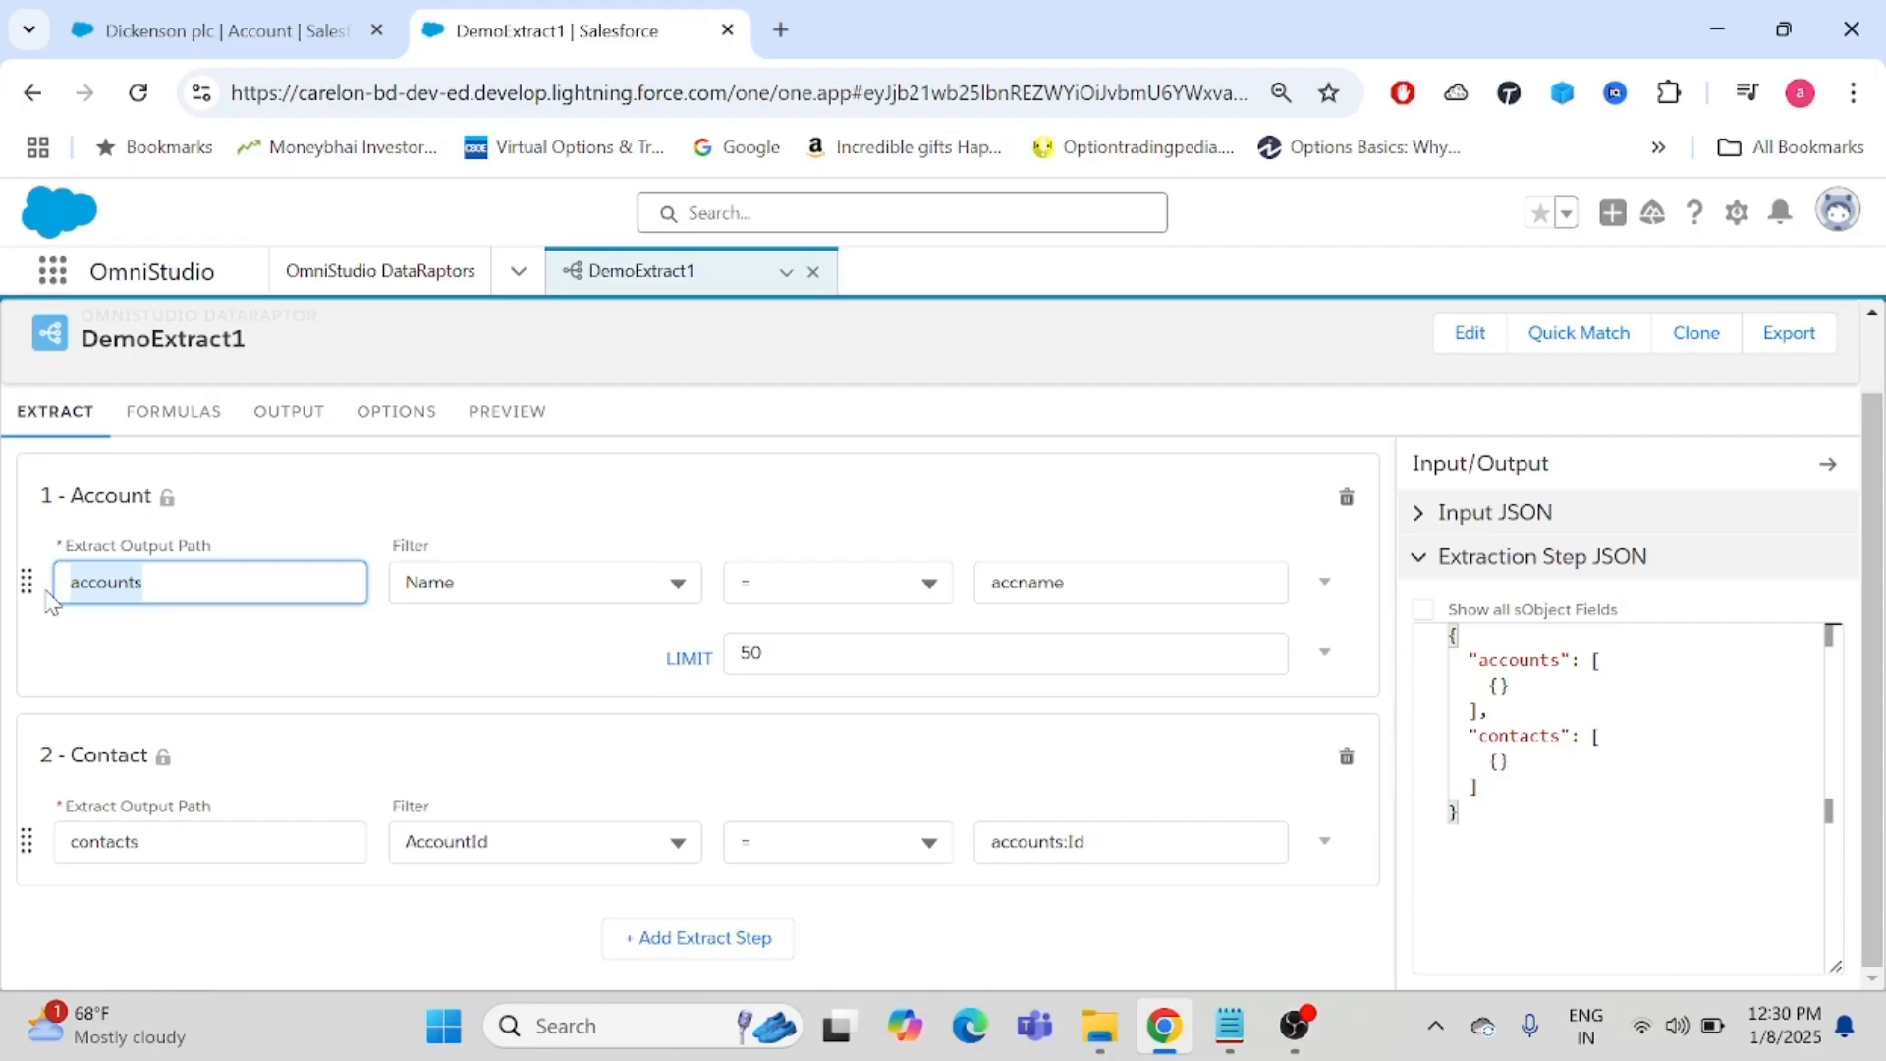
click(251, 645)
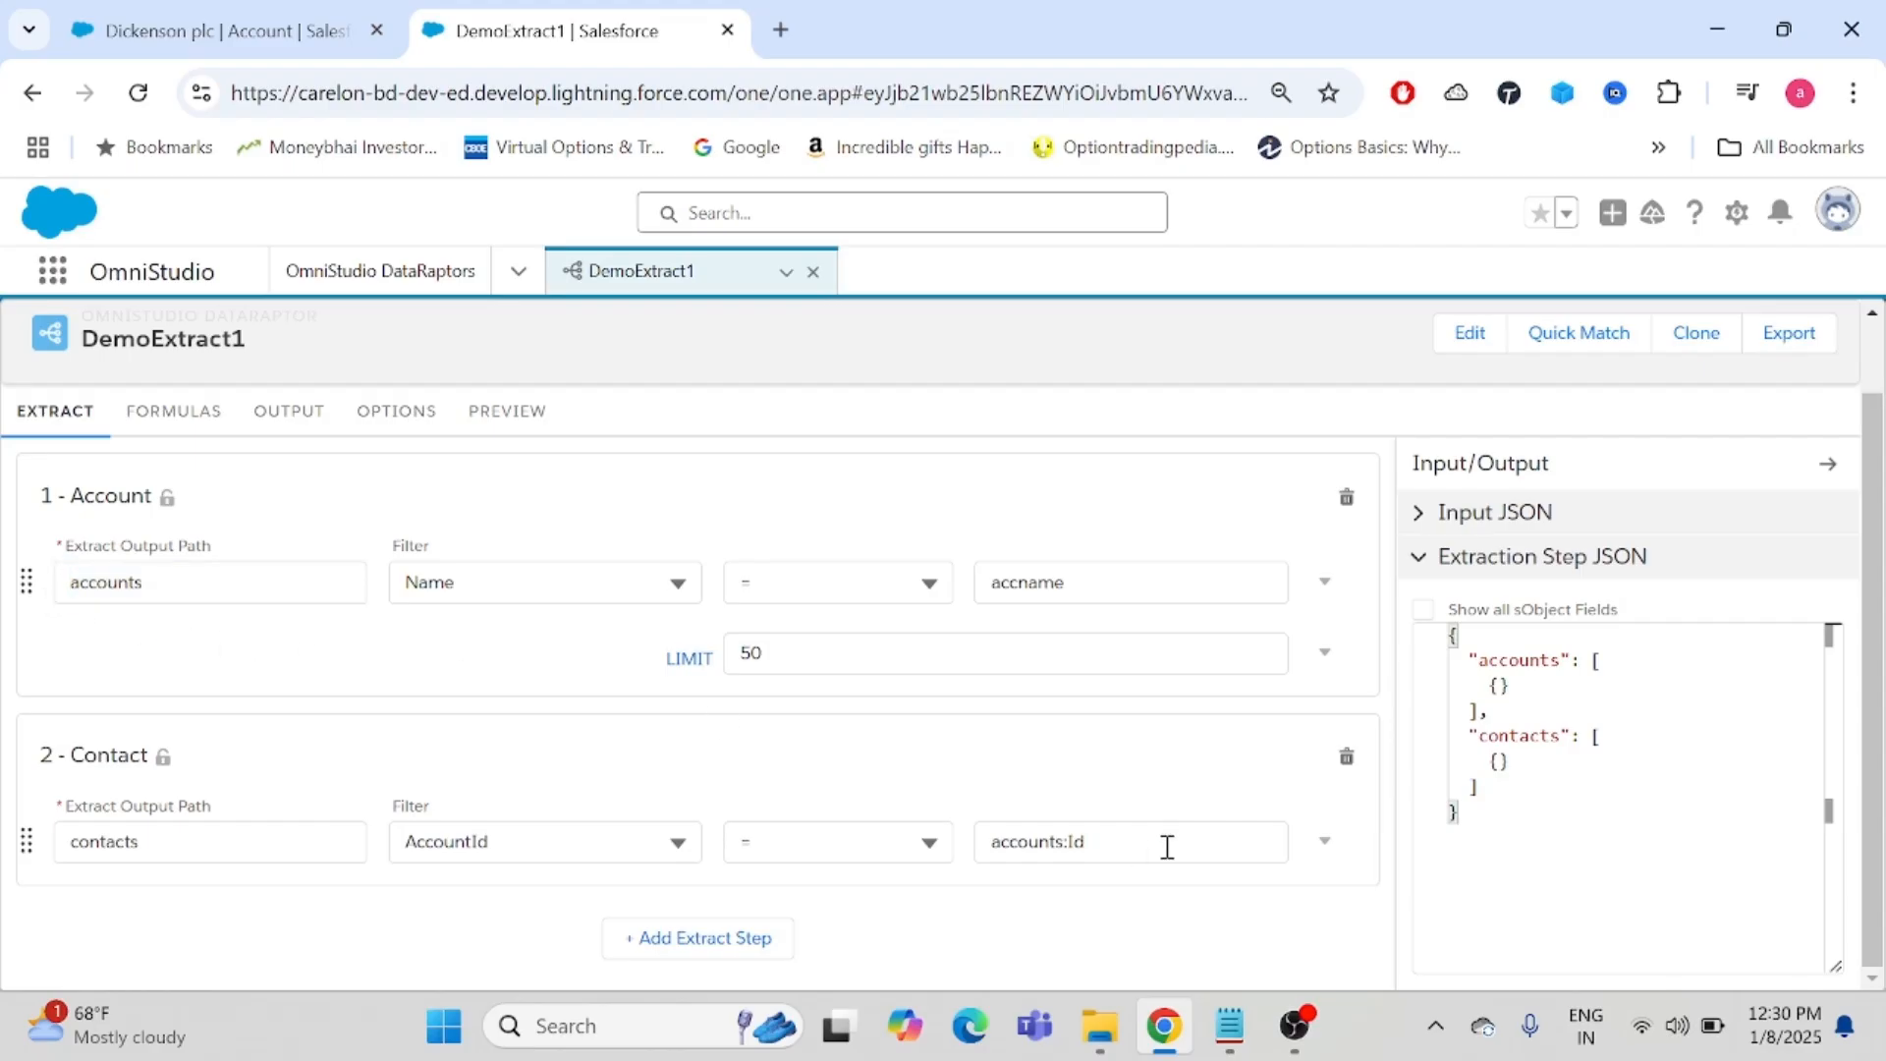
drag(1159, 854, 993, 842)
click(1002, 757)
click(1089, 851)
drag(1084, 847, 1046, 838)
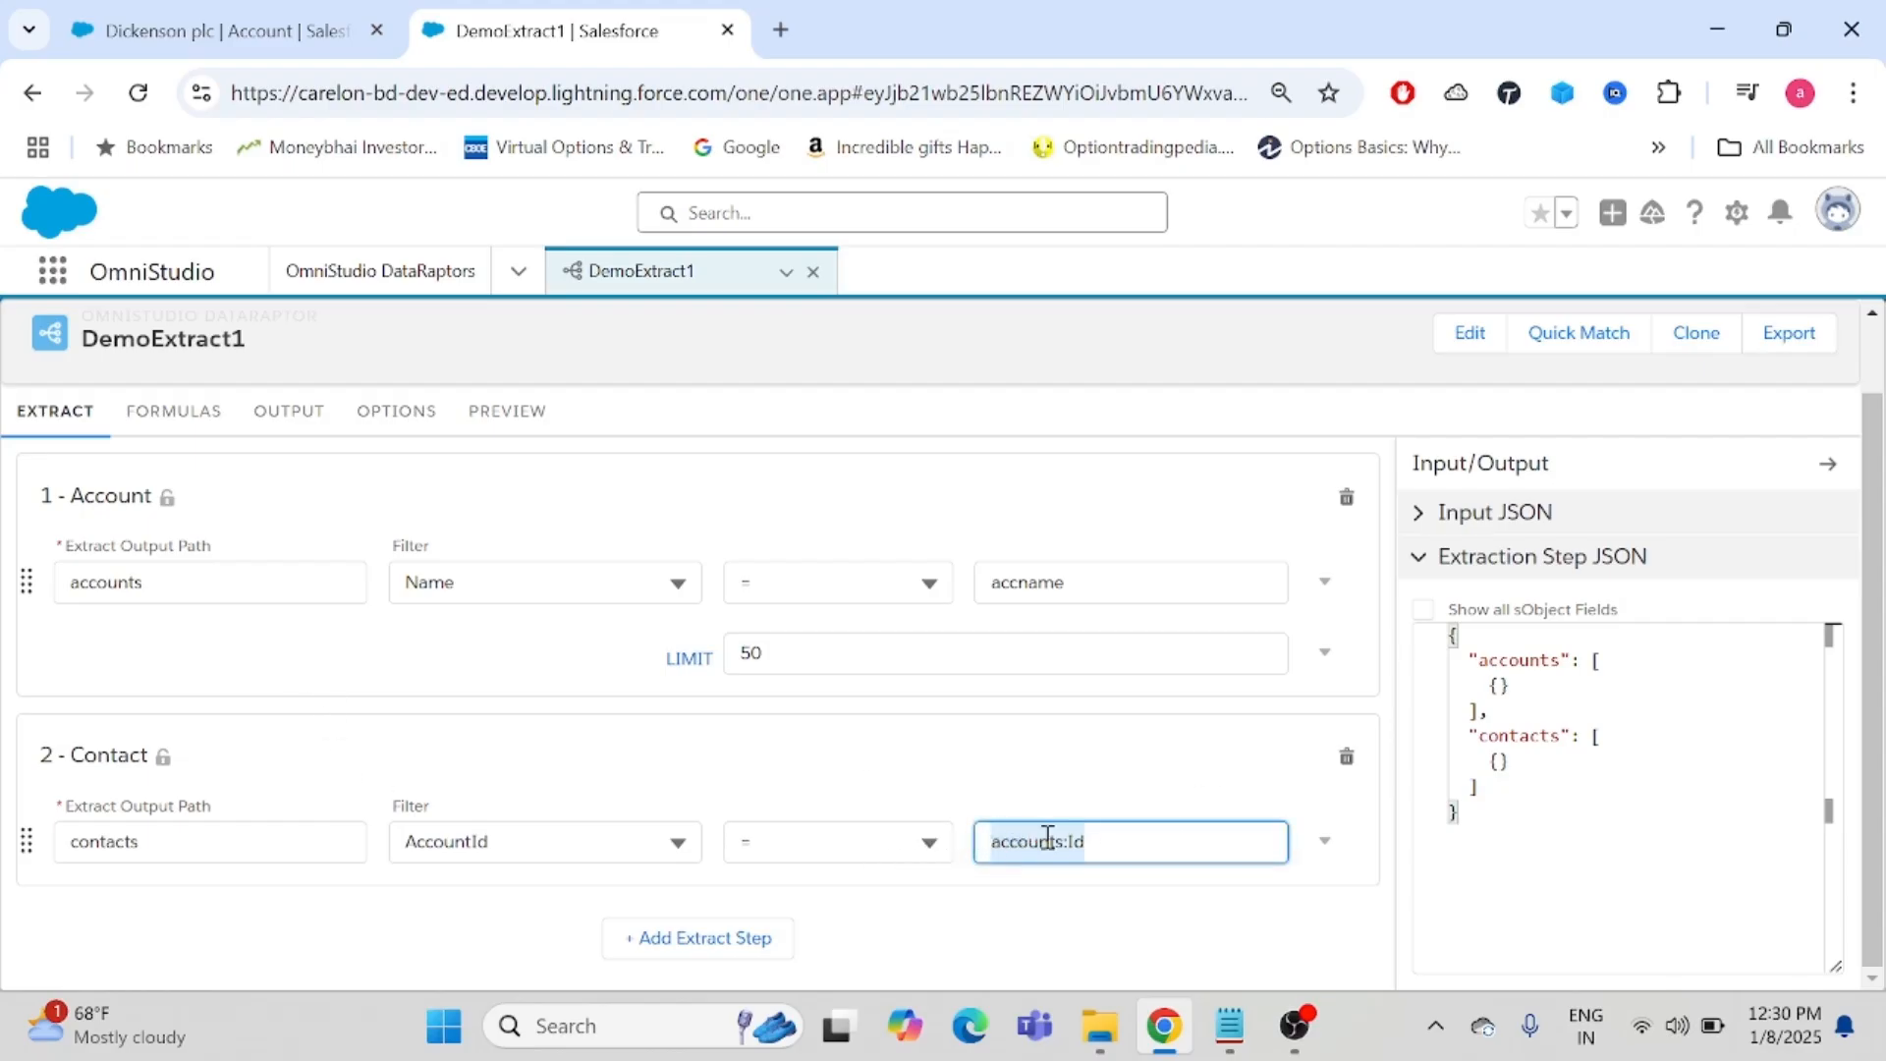
click(1091, 779)
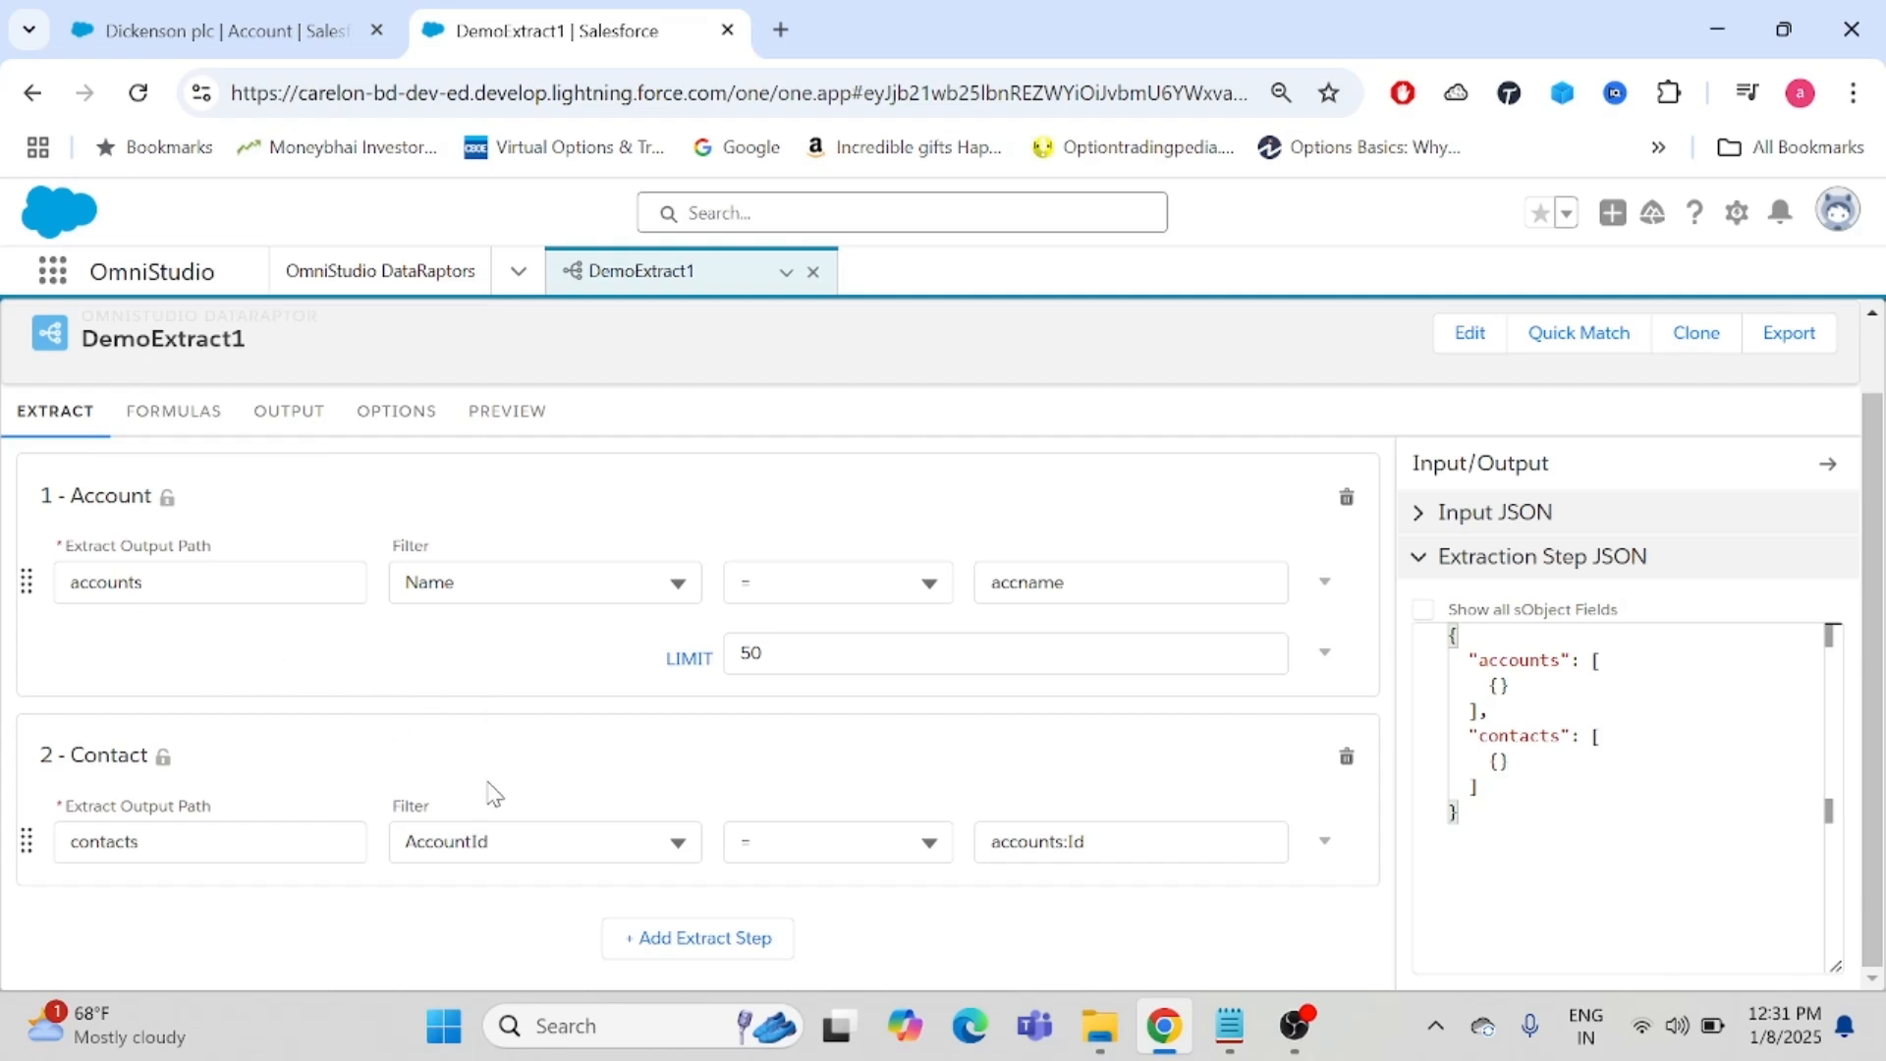
- Change the output path of the contacts:FirstName mapping to accounts:contacts:firstname and collapse the mapping
click(282, 414)
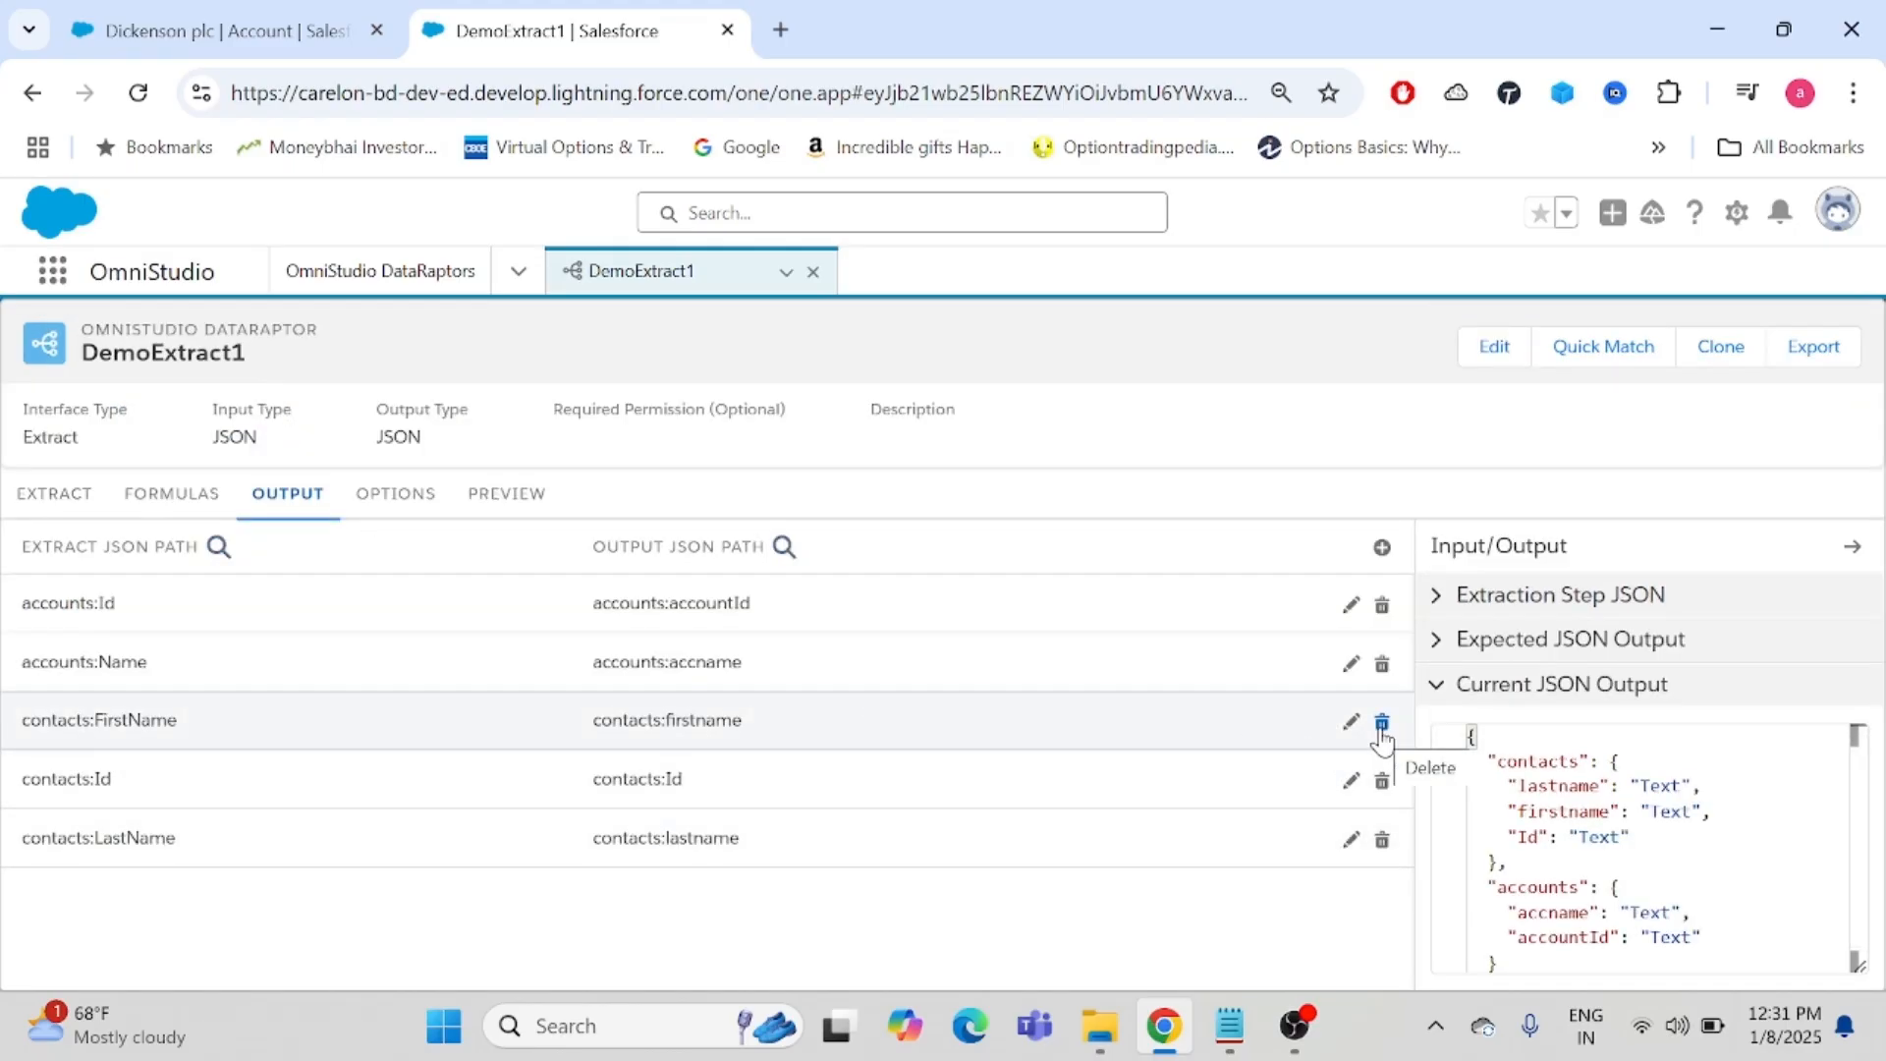
click(809, 739)
click(53, 847)
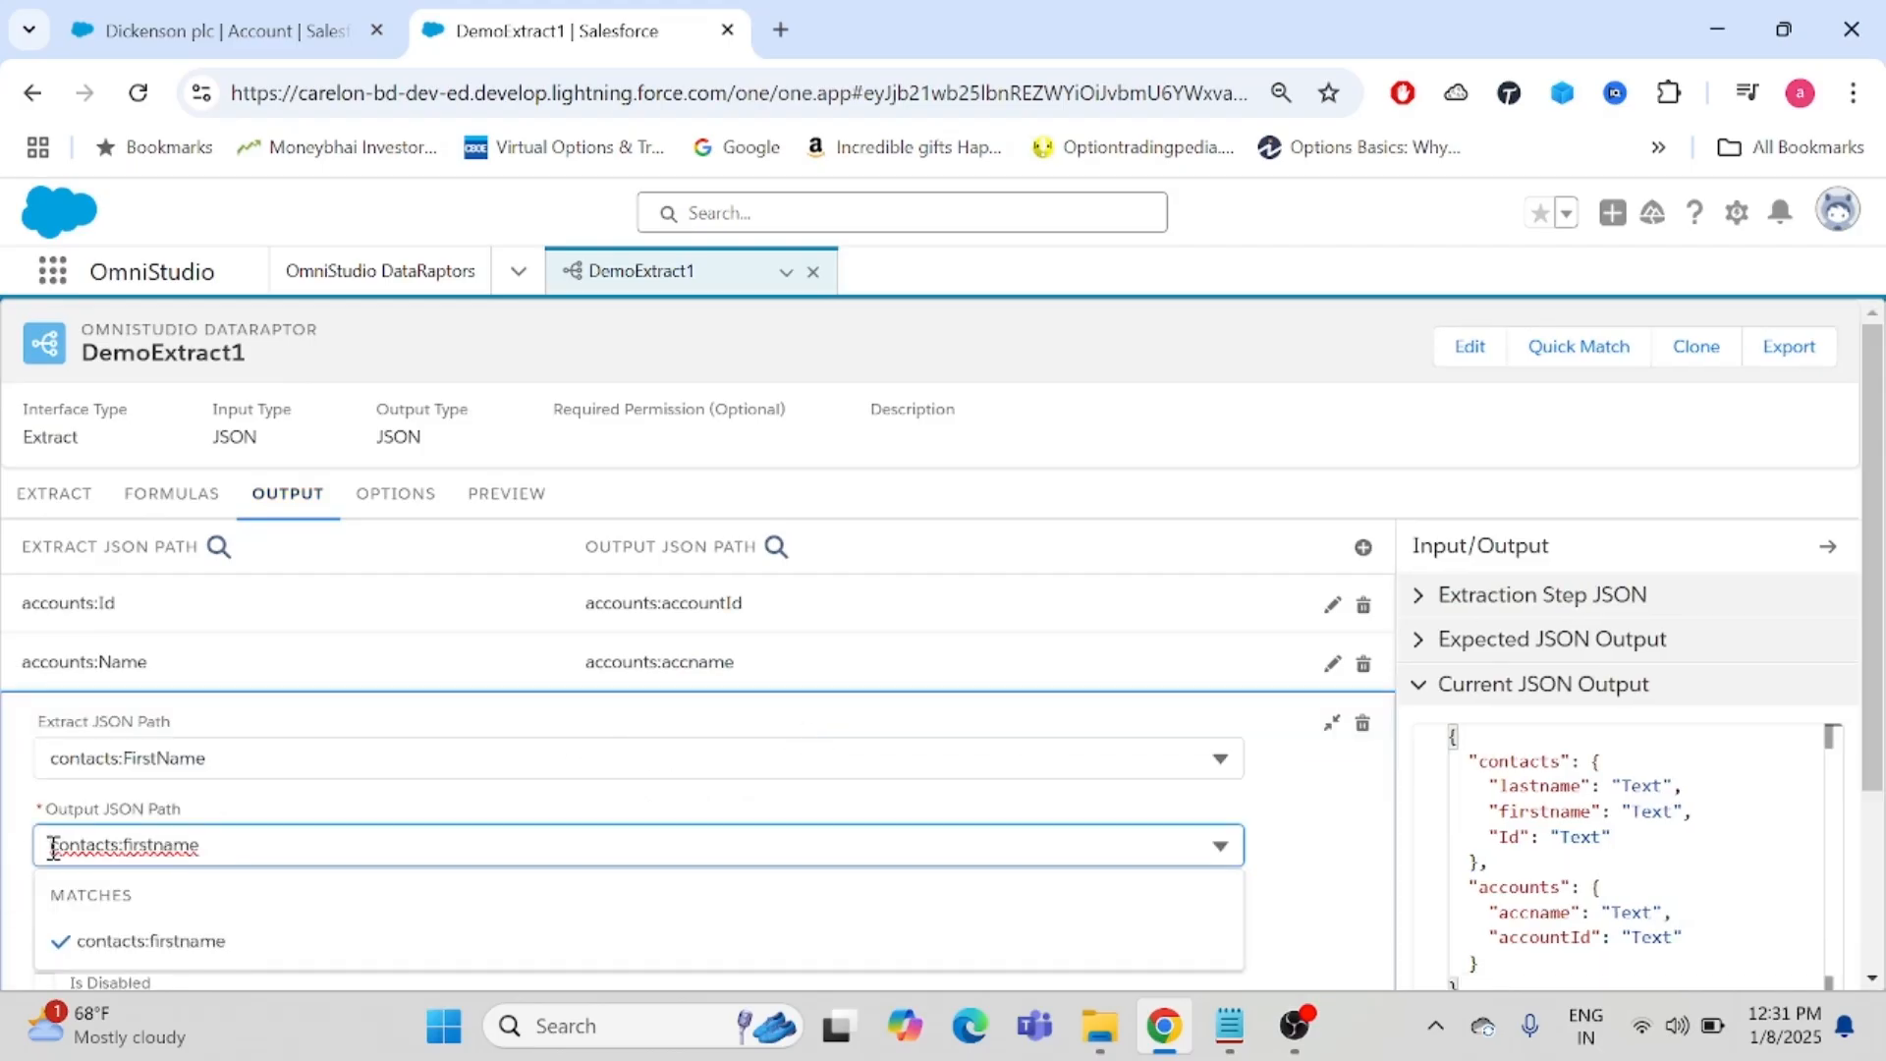
text(accounts:)
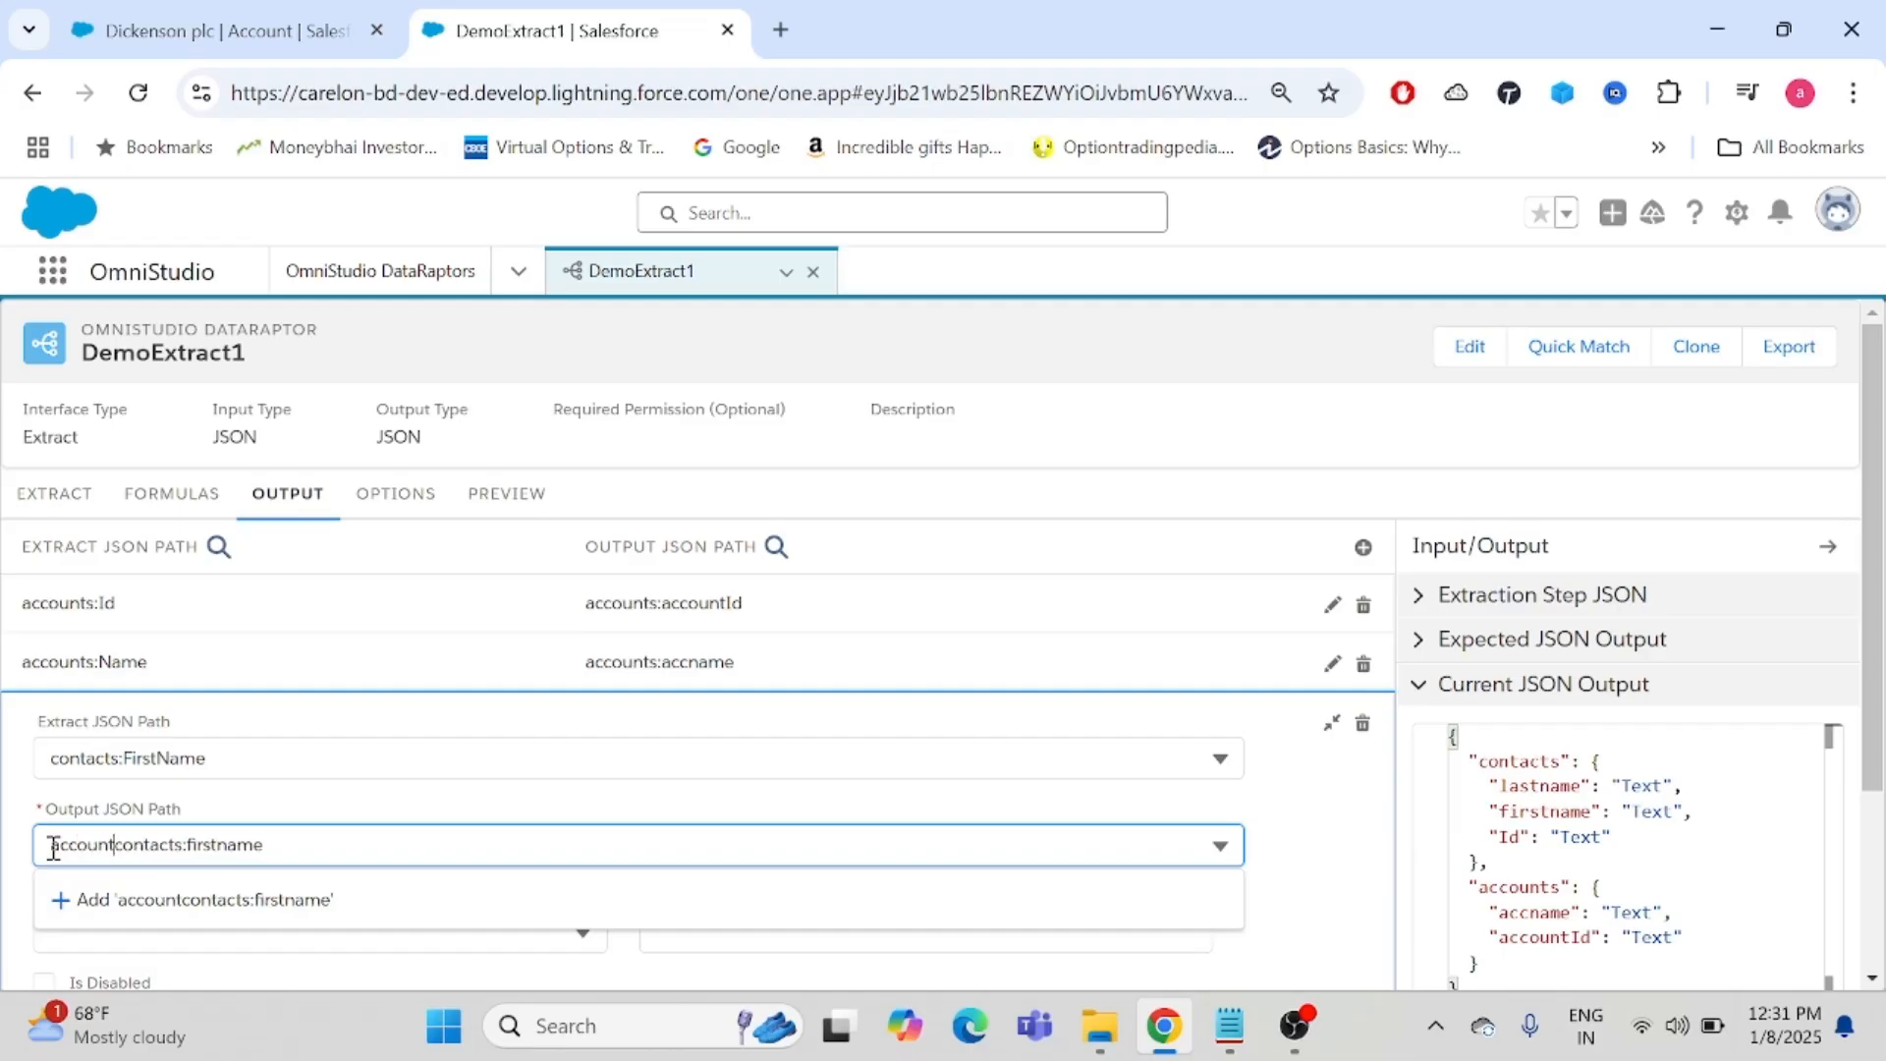
click(328, 804)
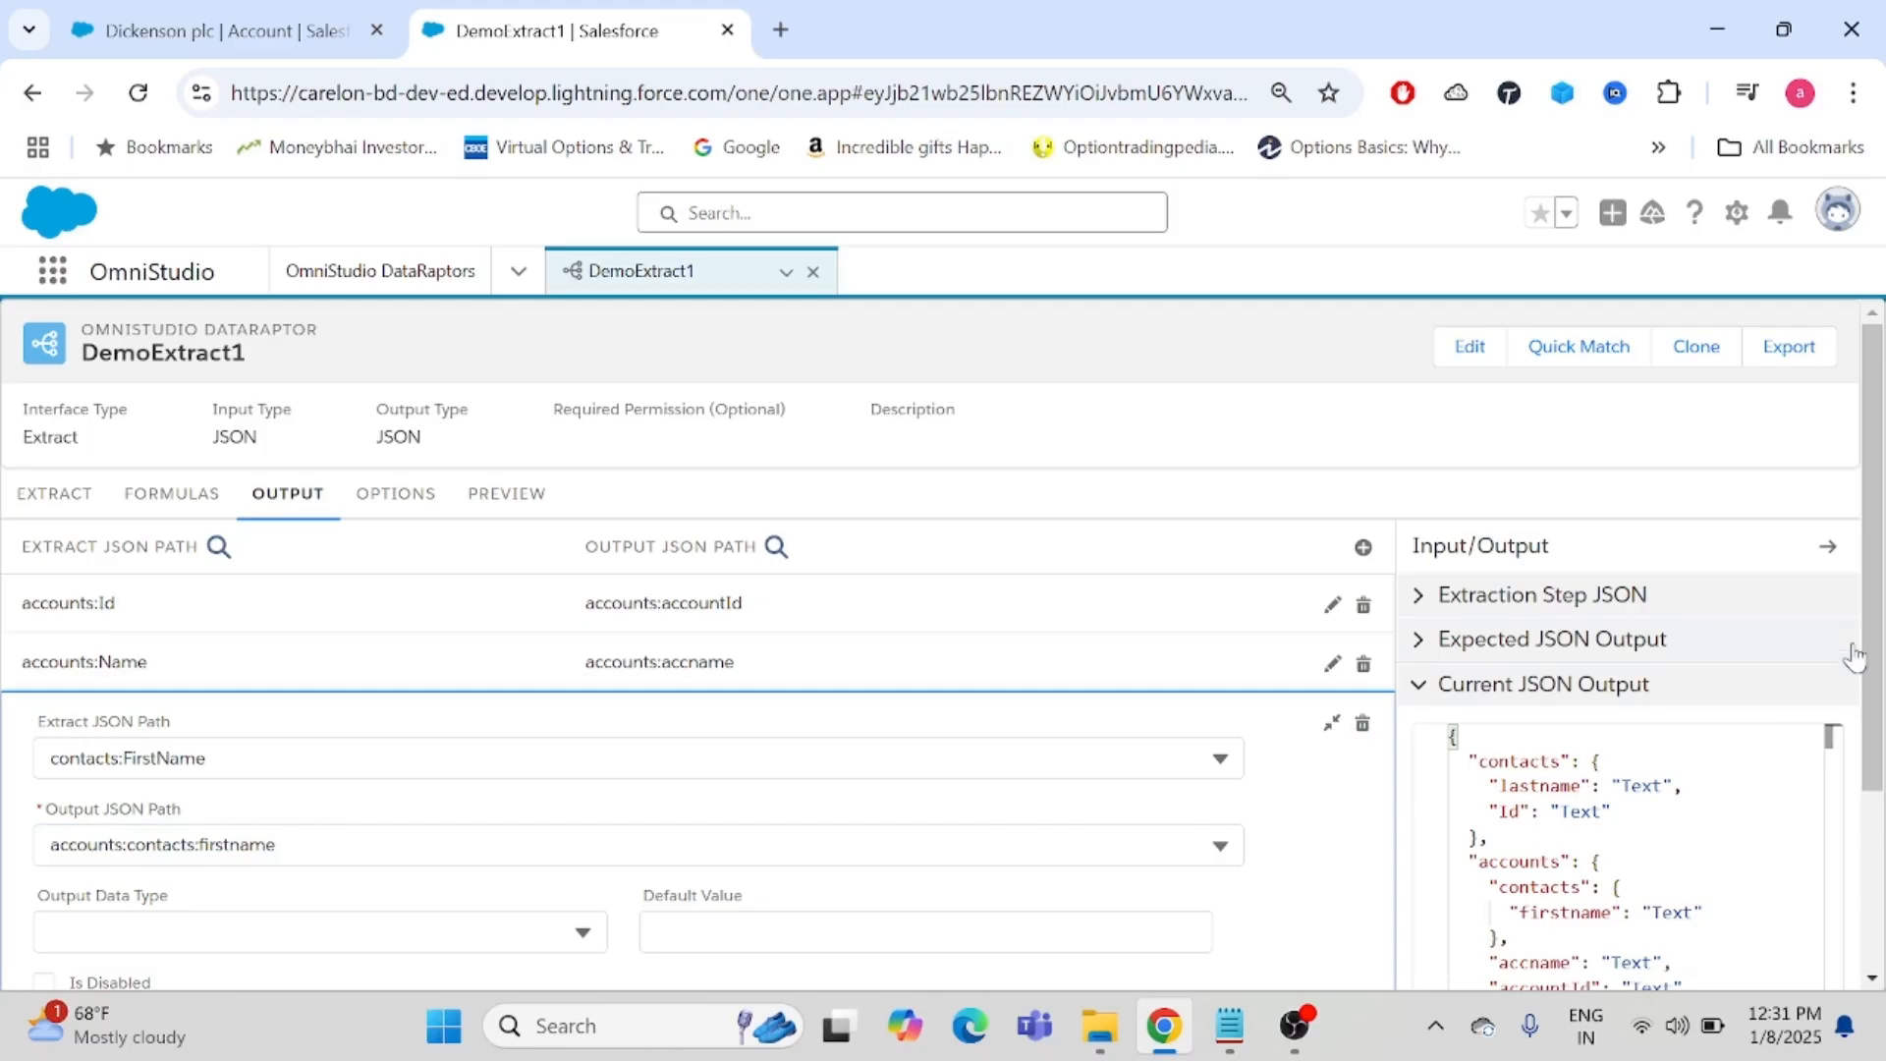
scroll(1876, 687, down, 1)
scroll(1880, 687, down, 1)
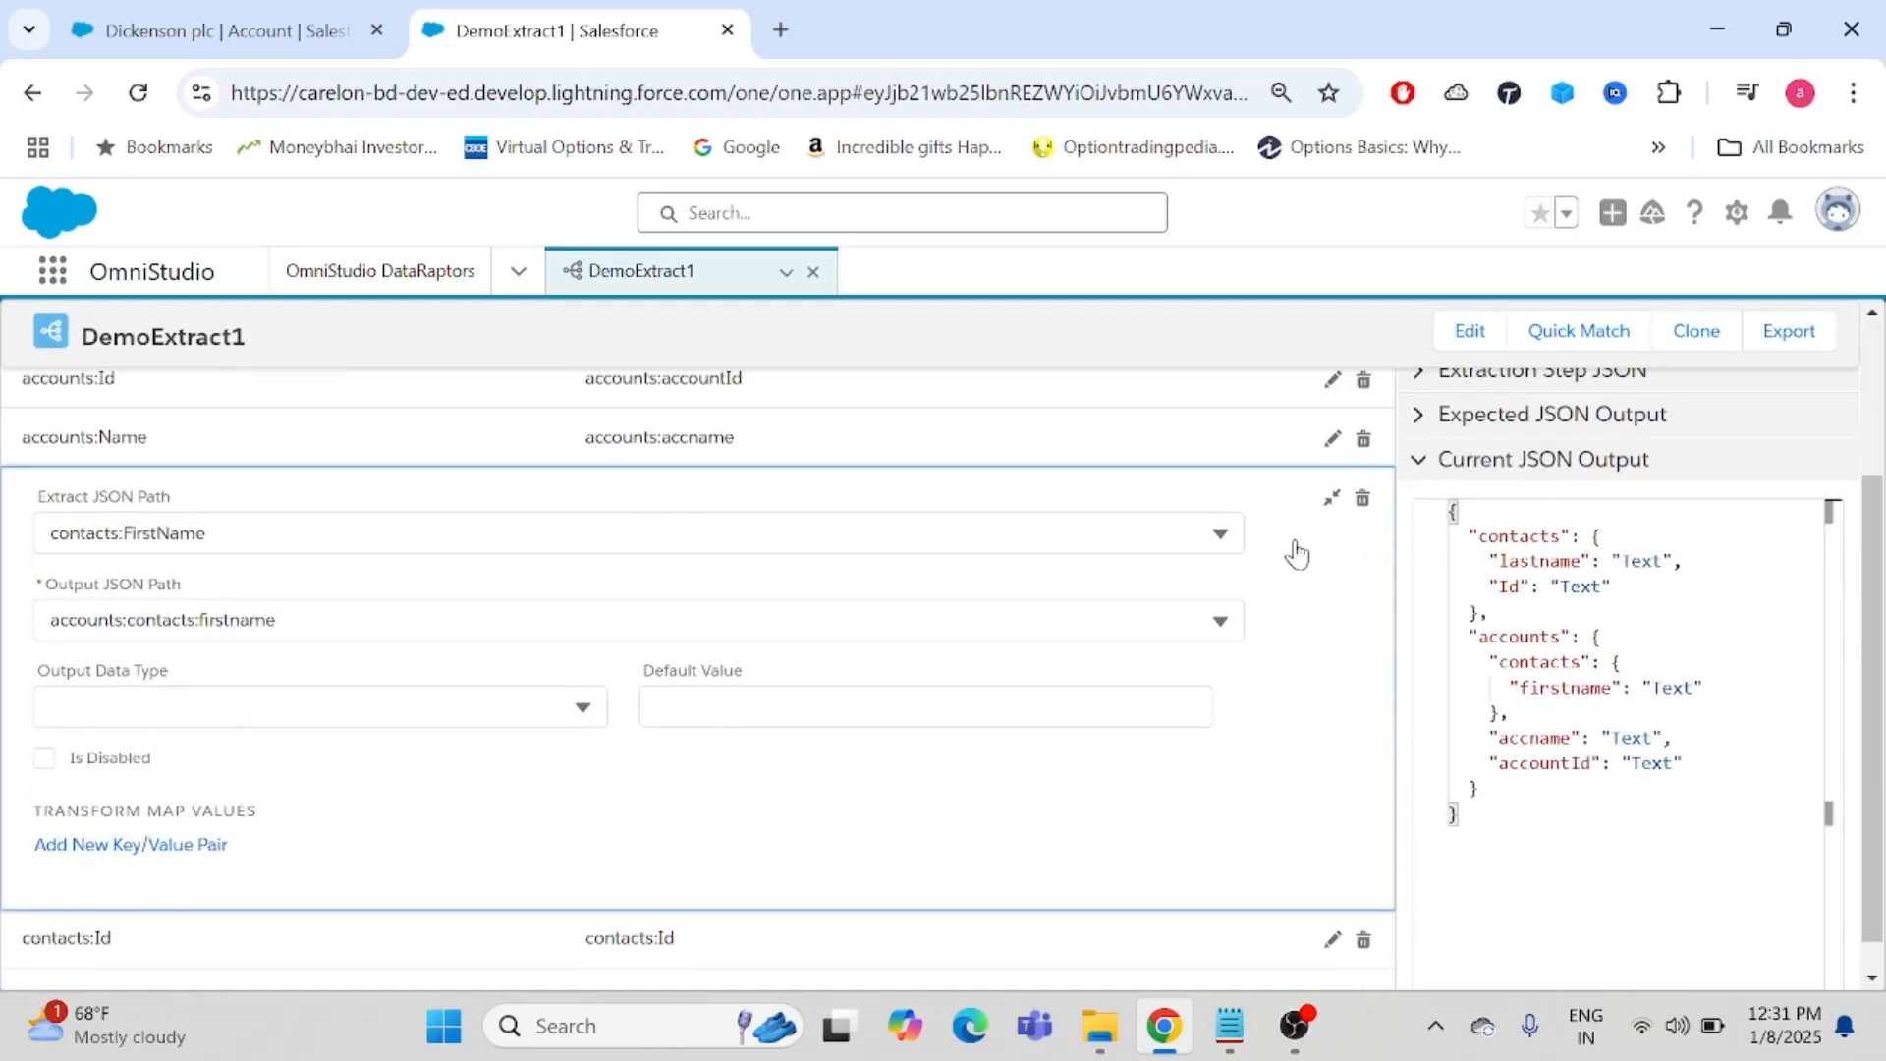
click(1332, 497)
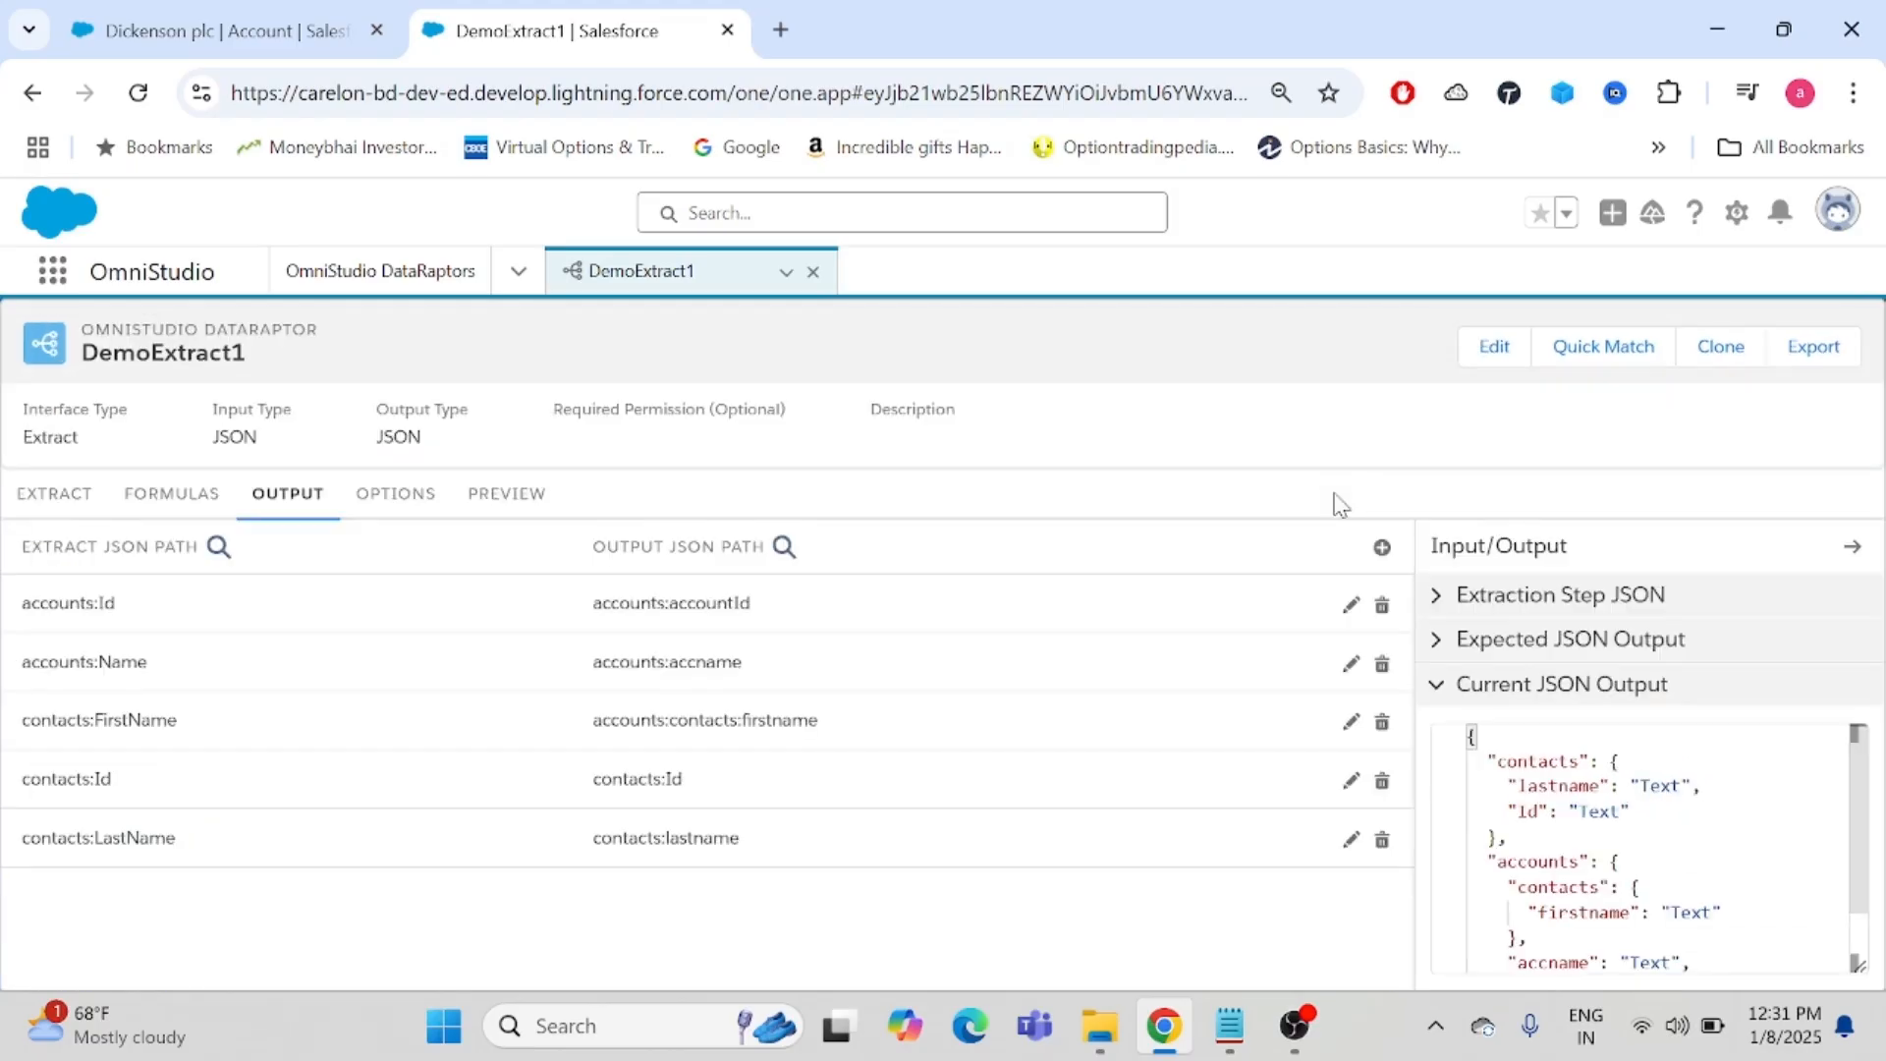
- Change the output path of the contacts:Id mapping to accounts:contacts:Id and collapse the mapping
click(1352, 783)
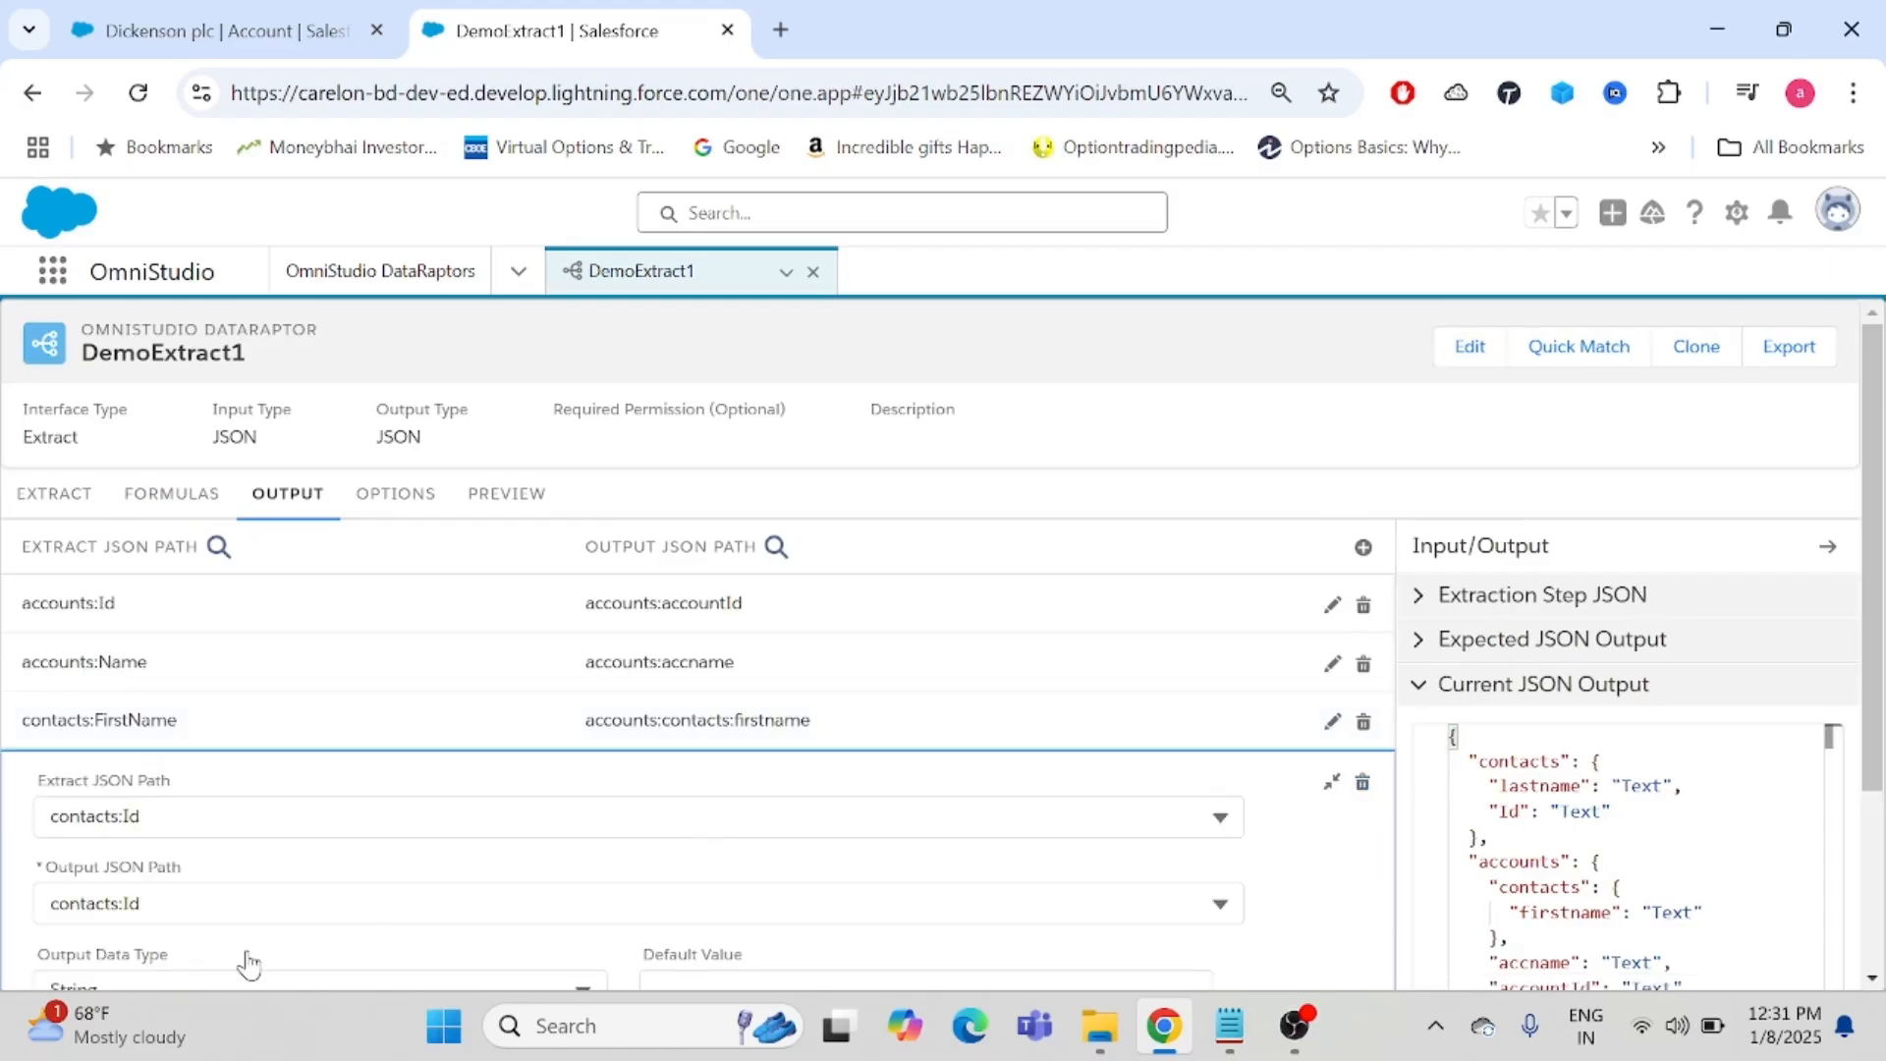
click(56, 905)
text(account)
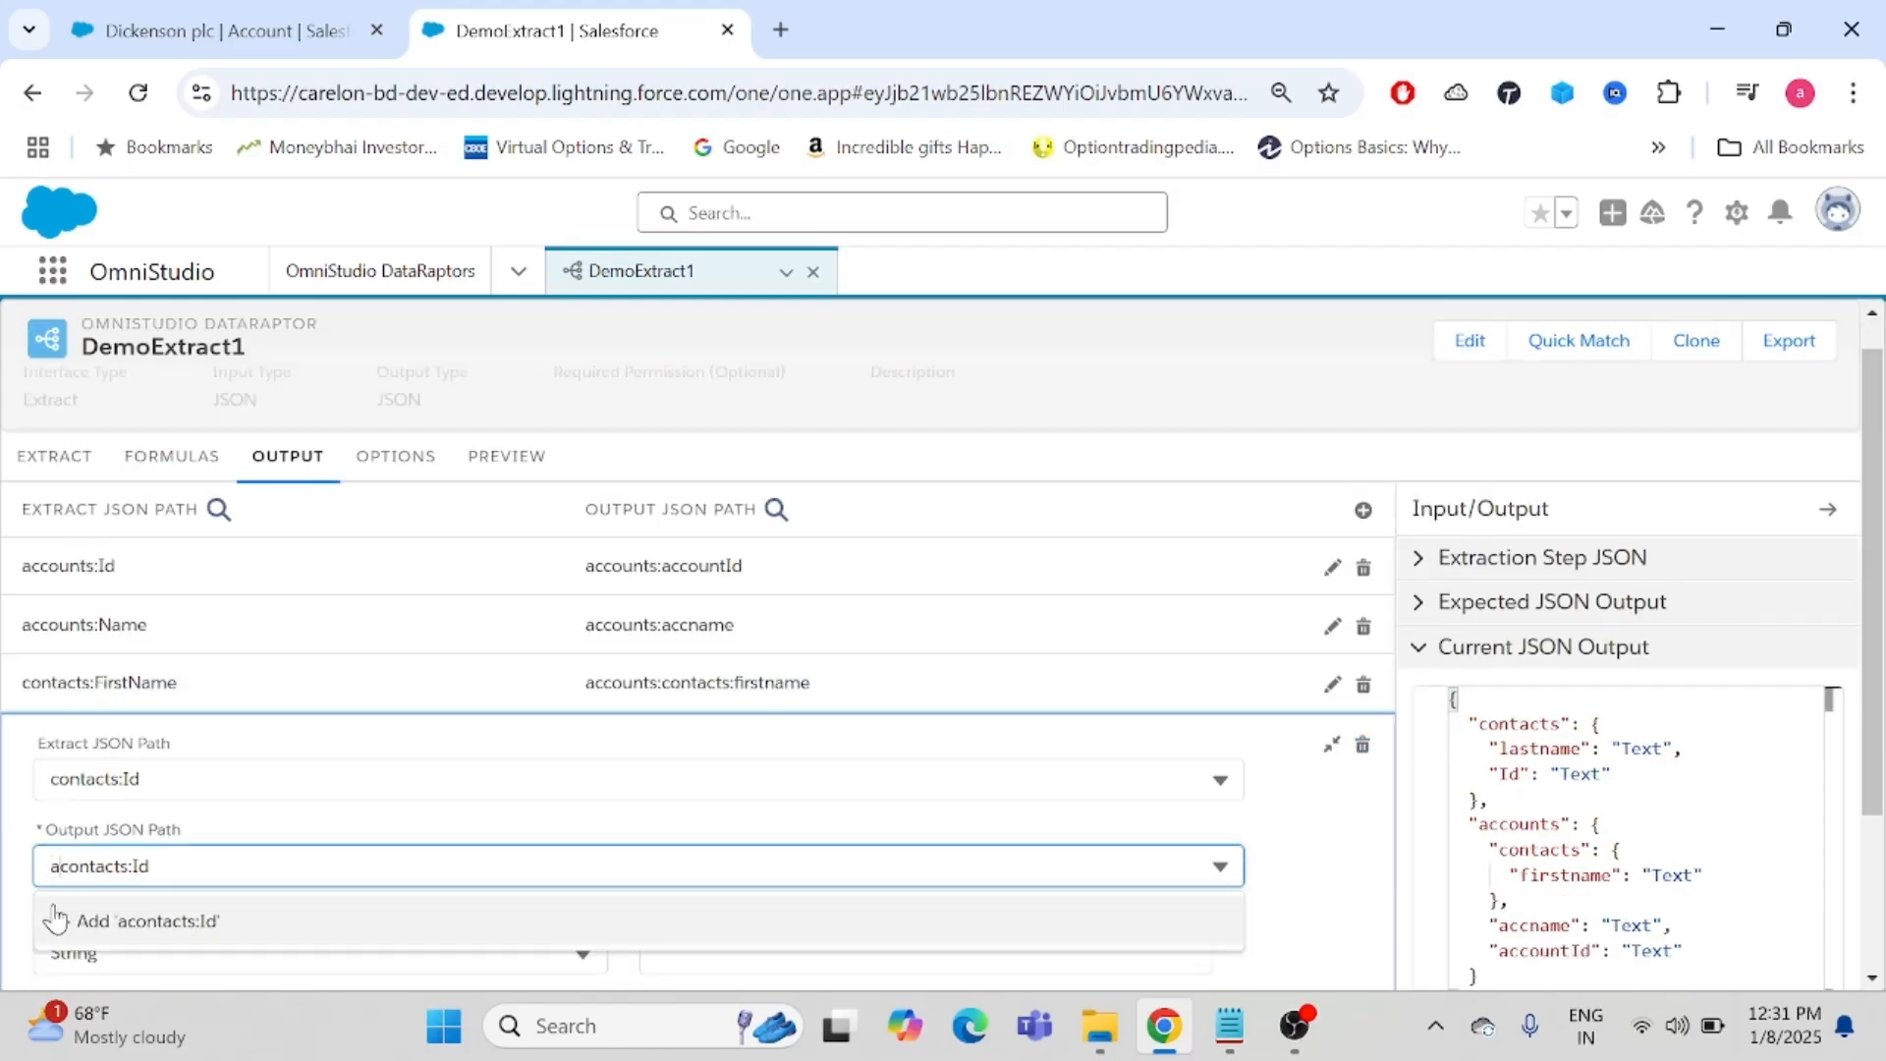
text(s:)
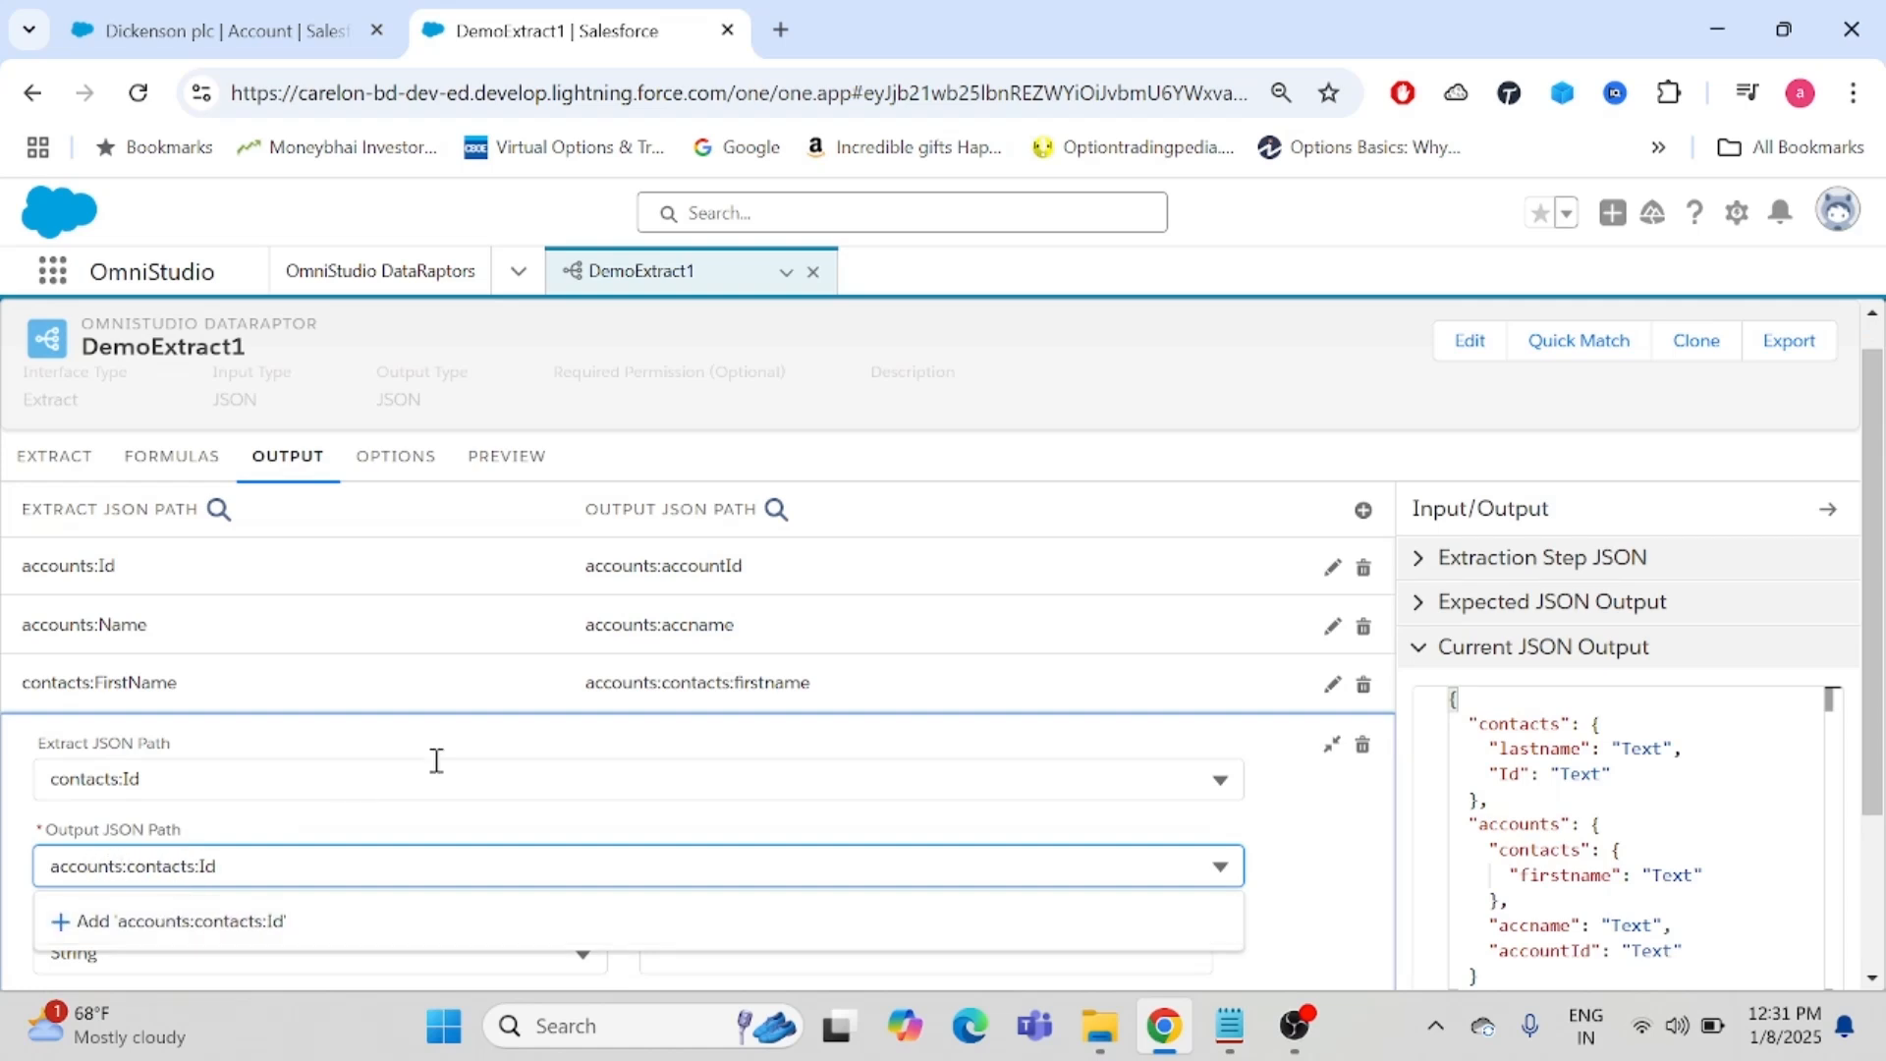
click(503, 820)
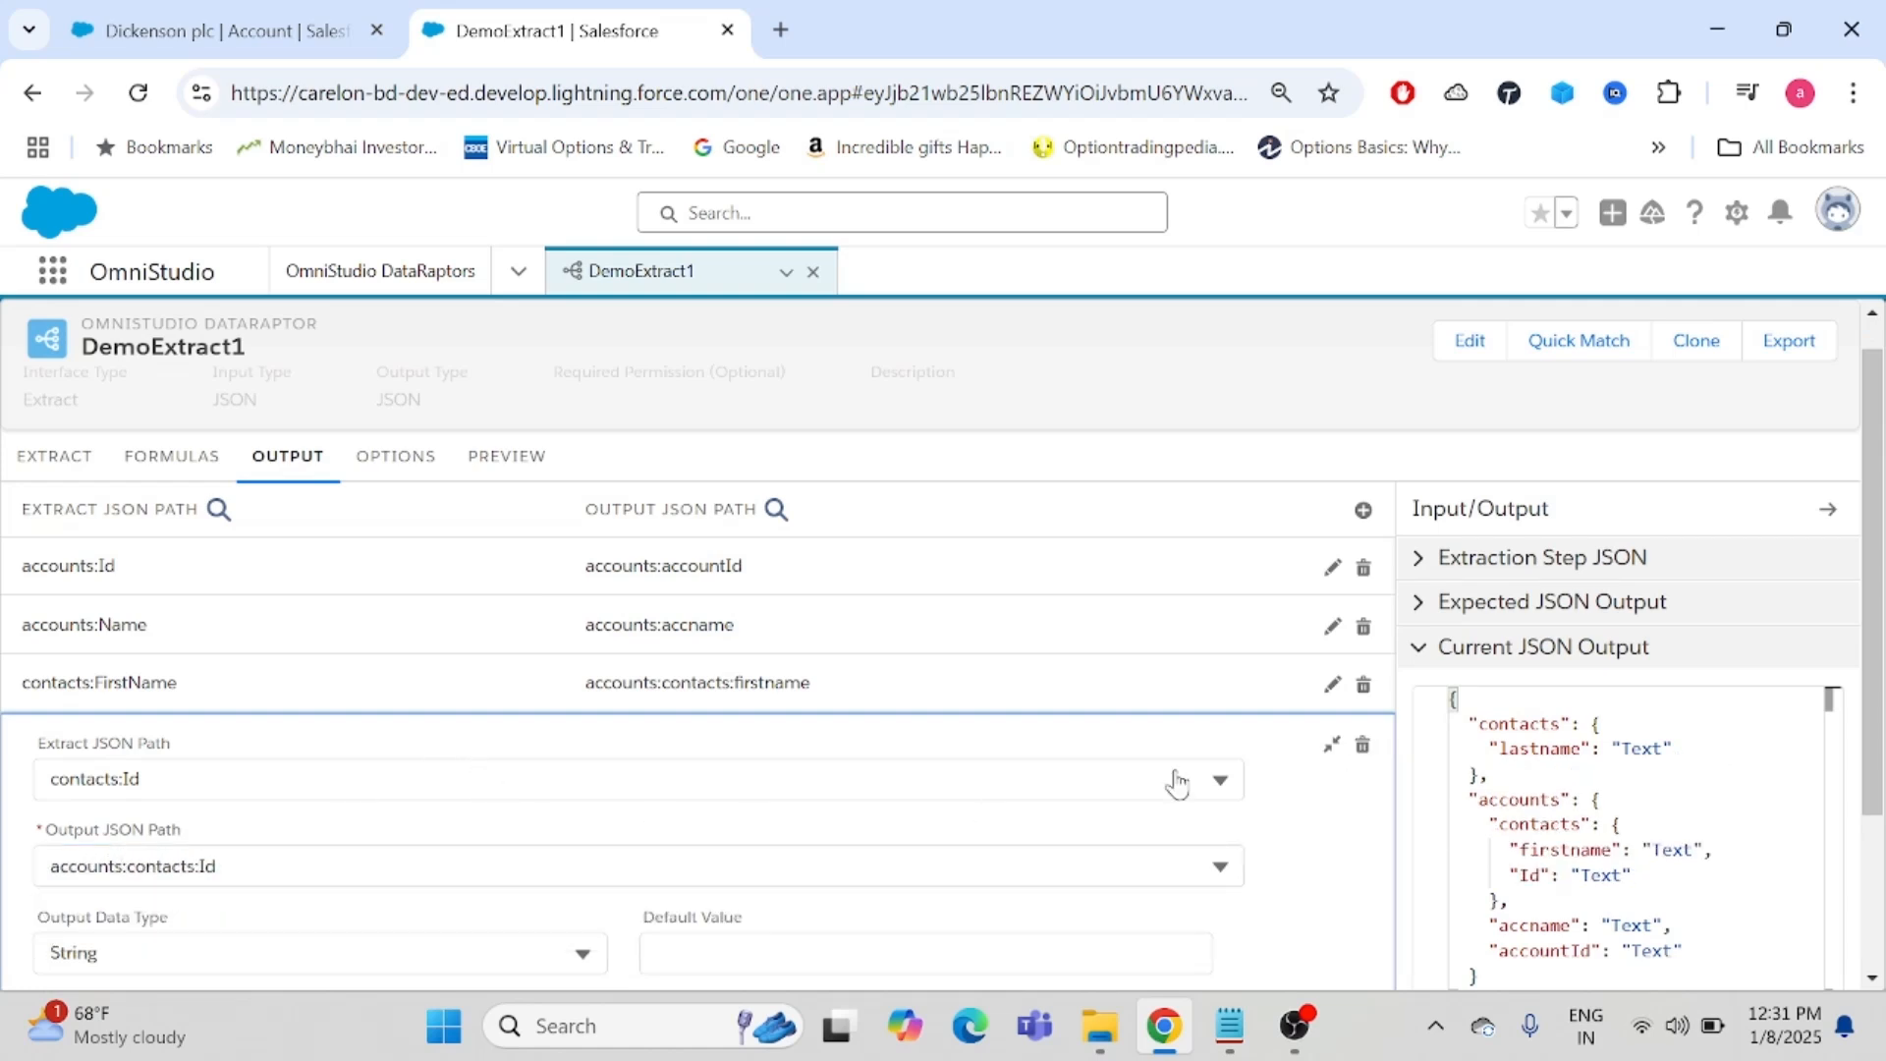
click(1331, 748)
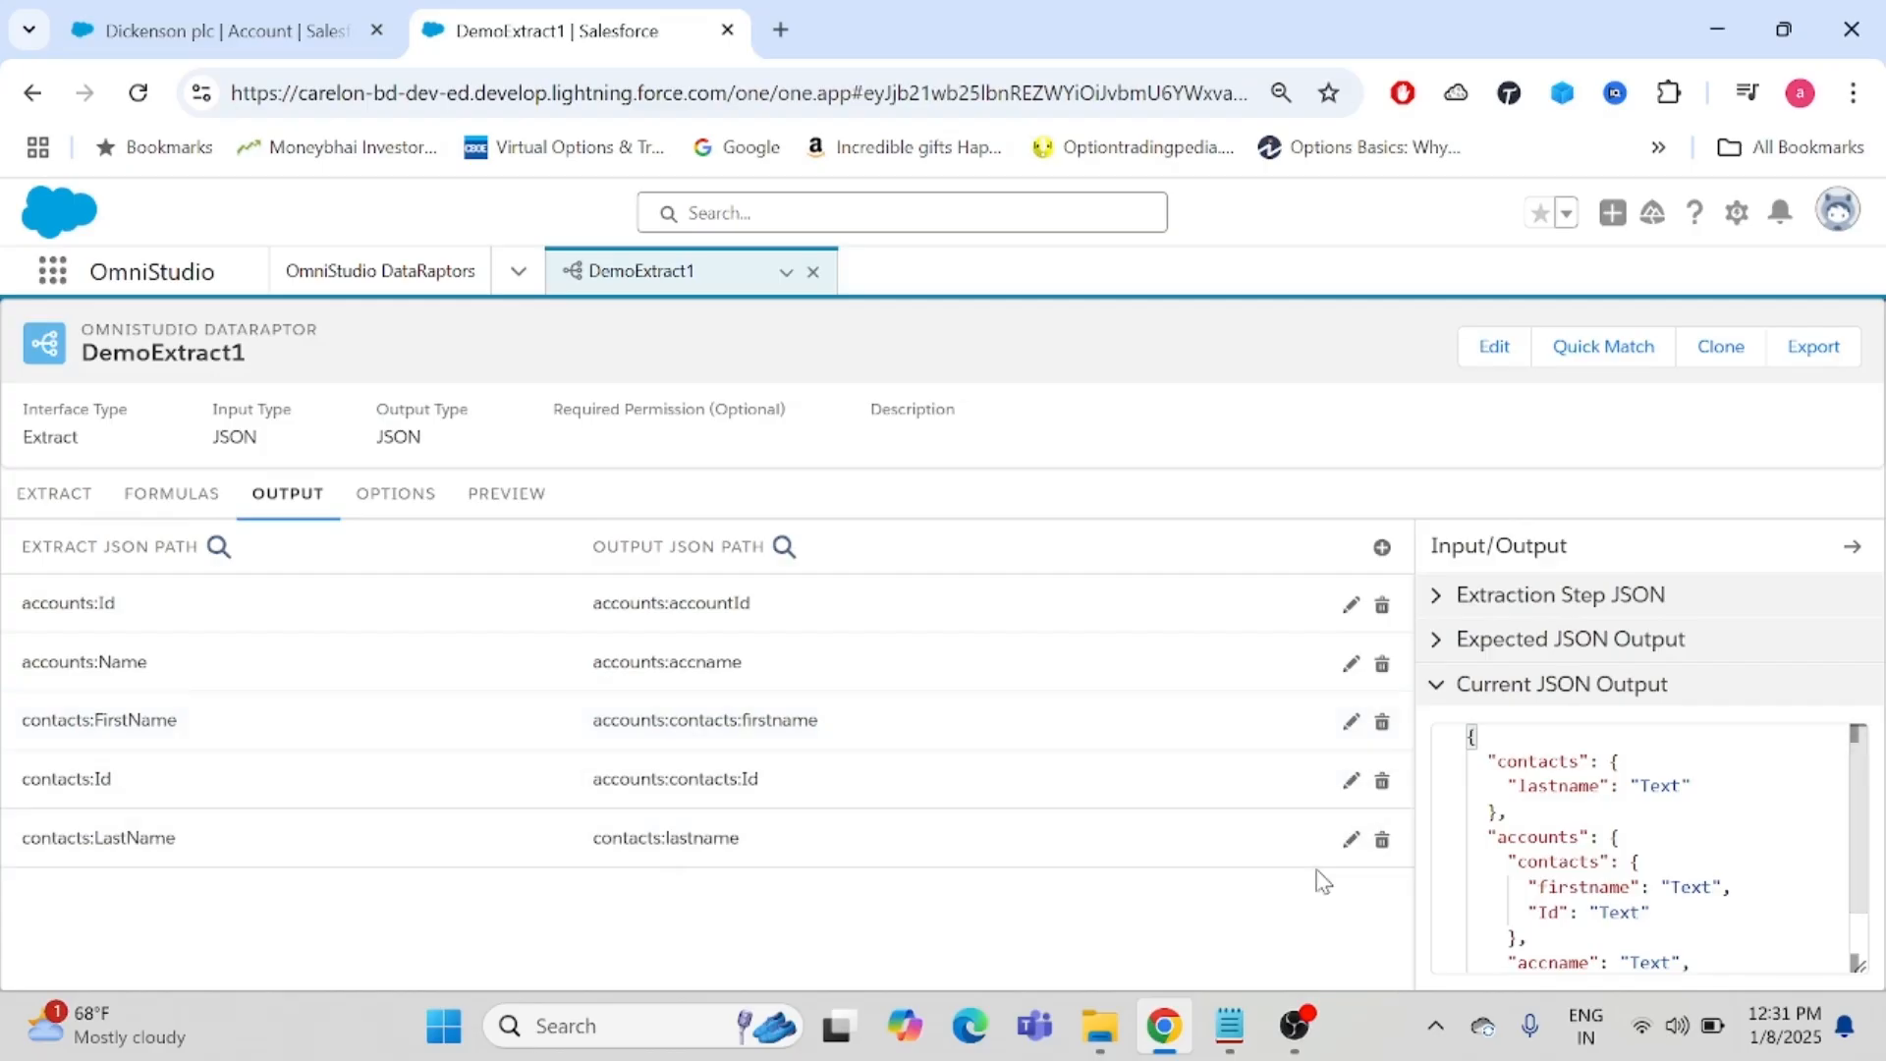
- Change the output path of the contacts:LastName mapping to accounts:contacts:lastname, check the nesting in the current JSON output, and collapse the mapping
click(1347, 840)
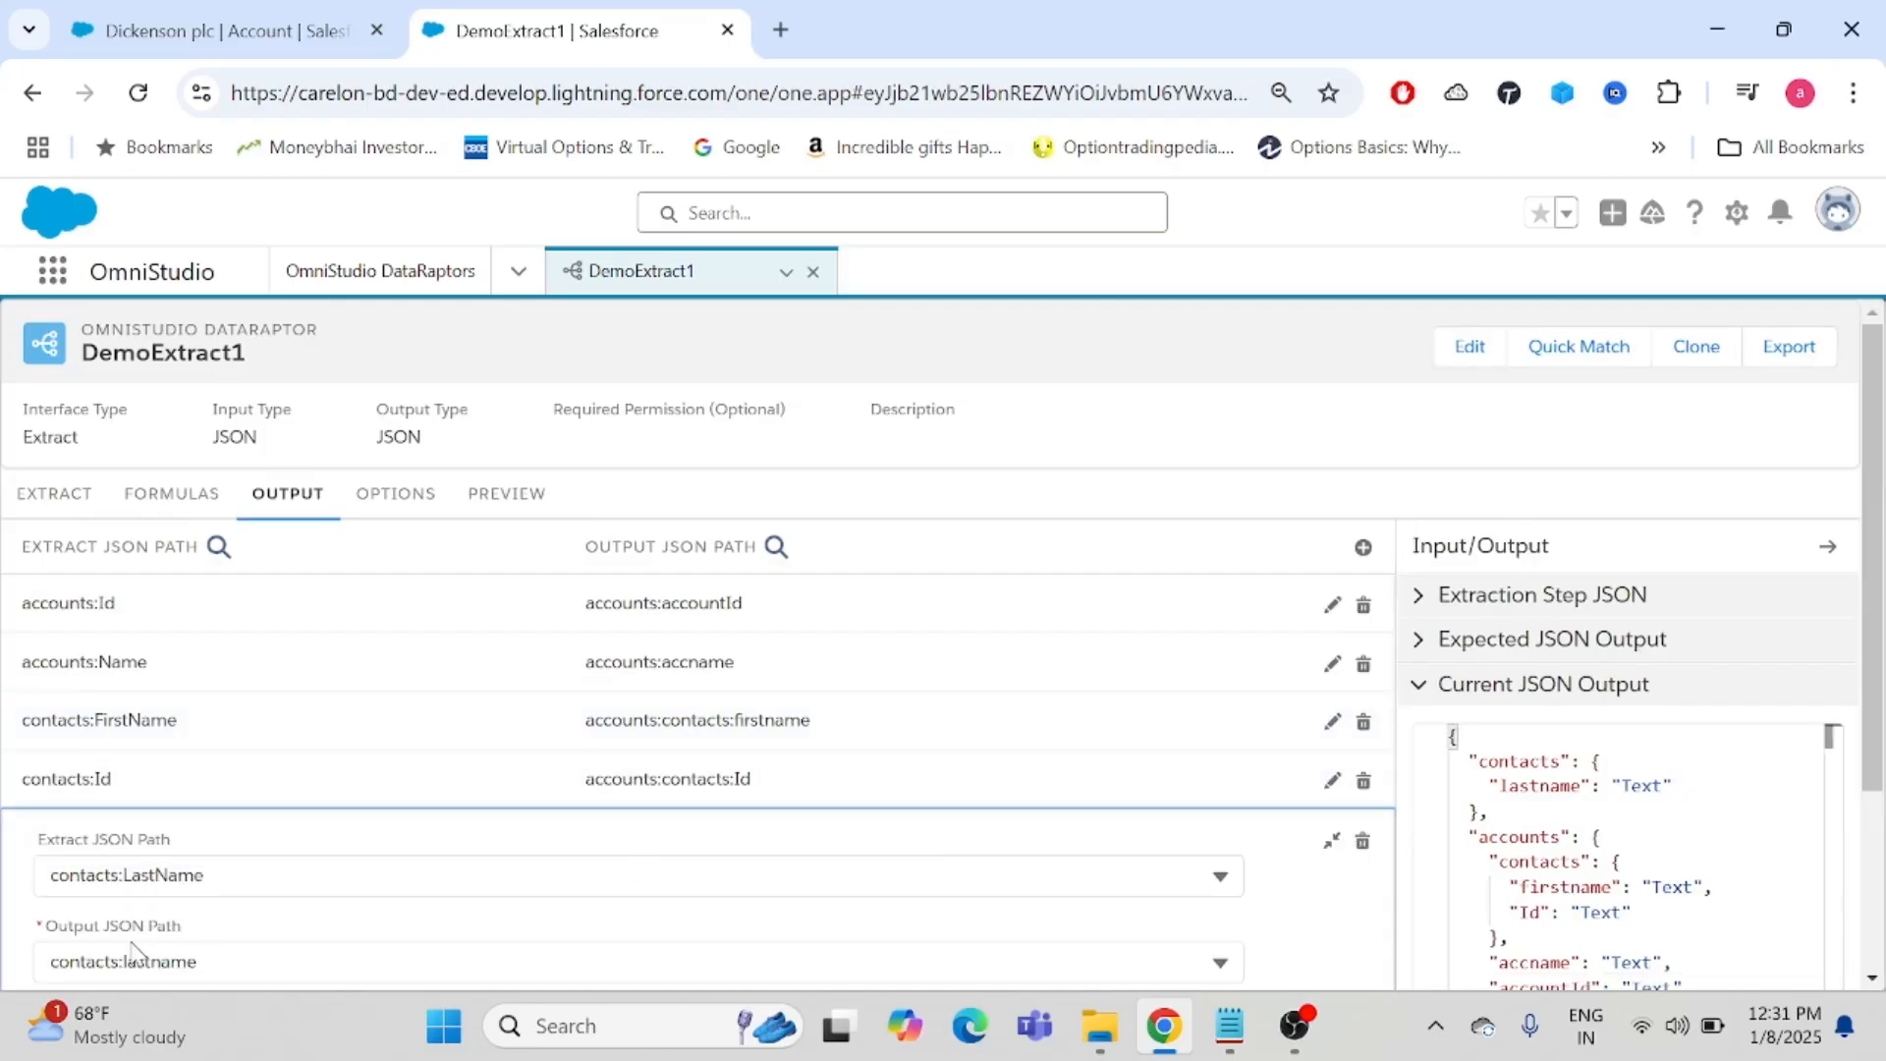
click(52, 963)
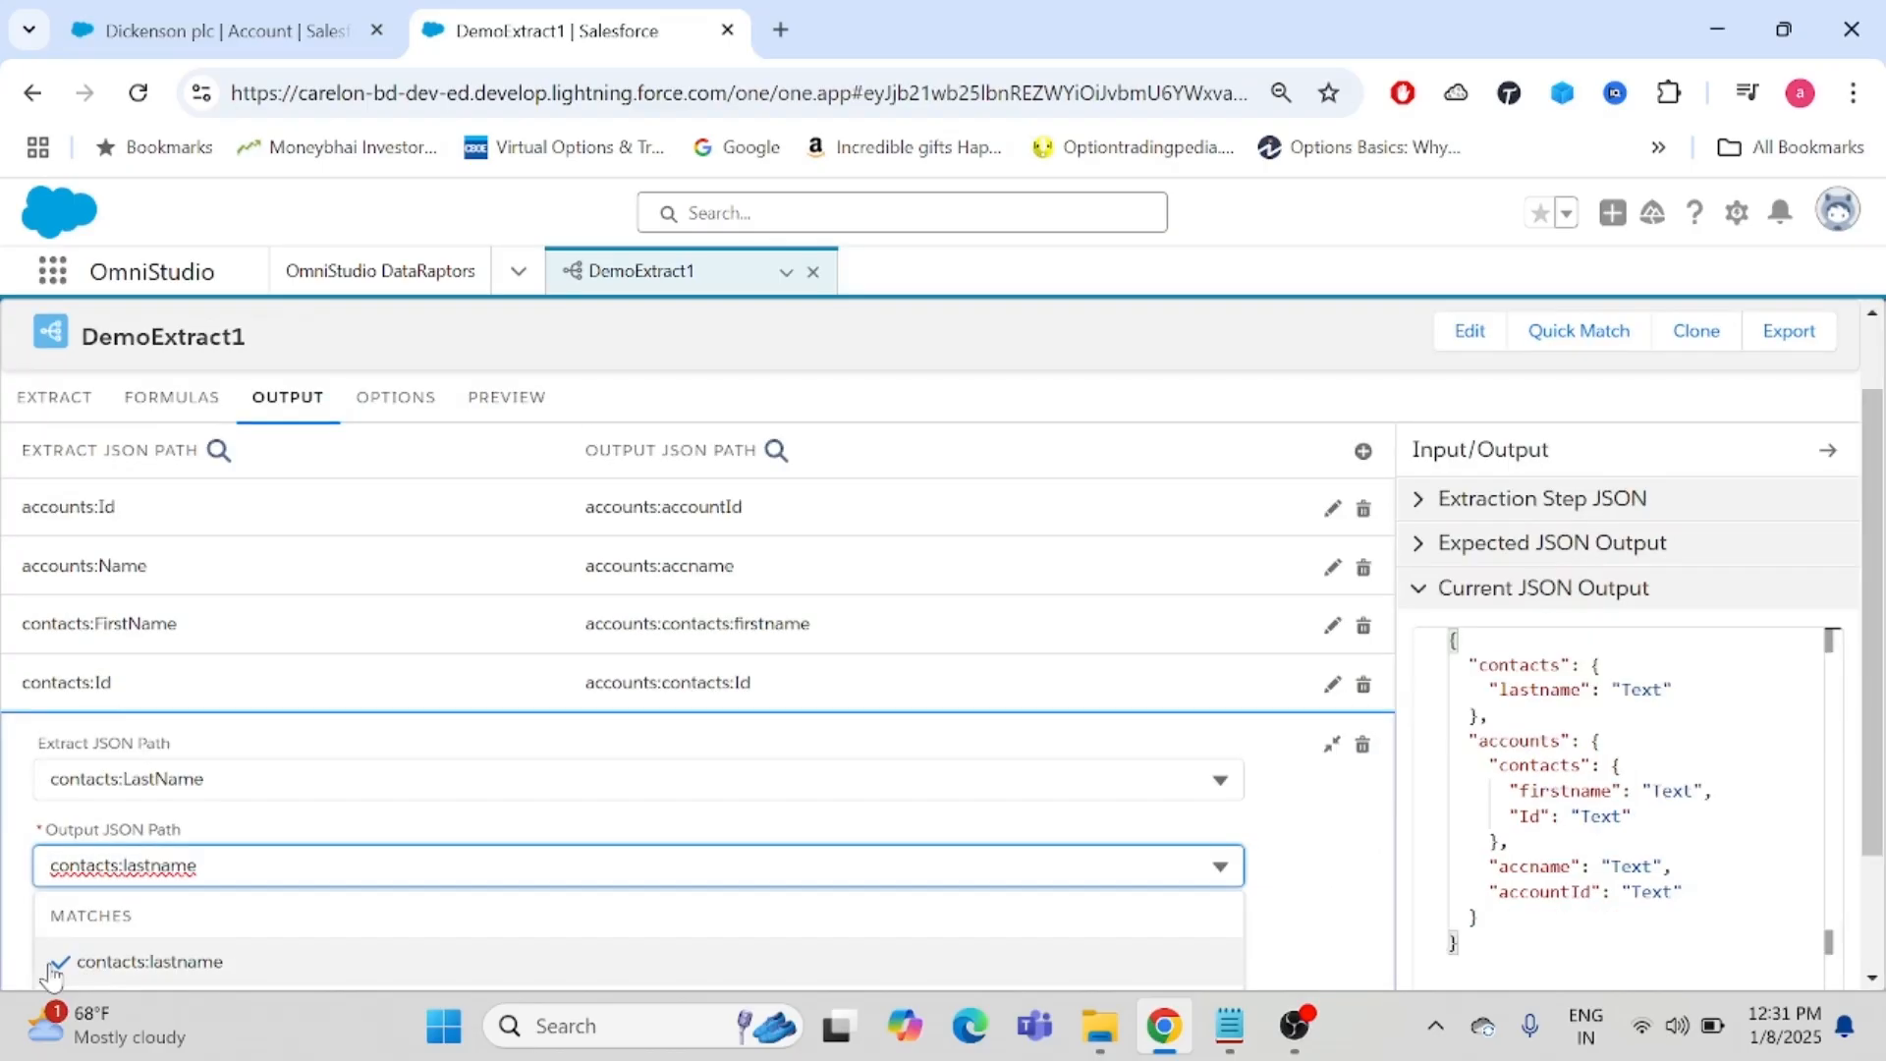
text(accounts:)
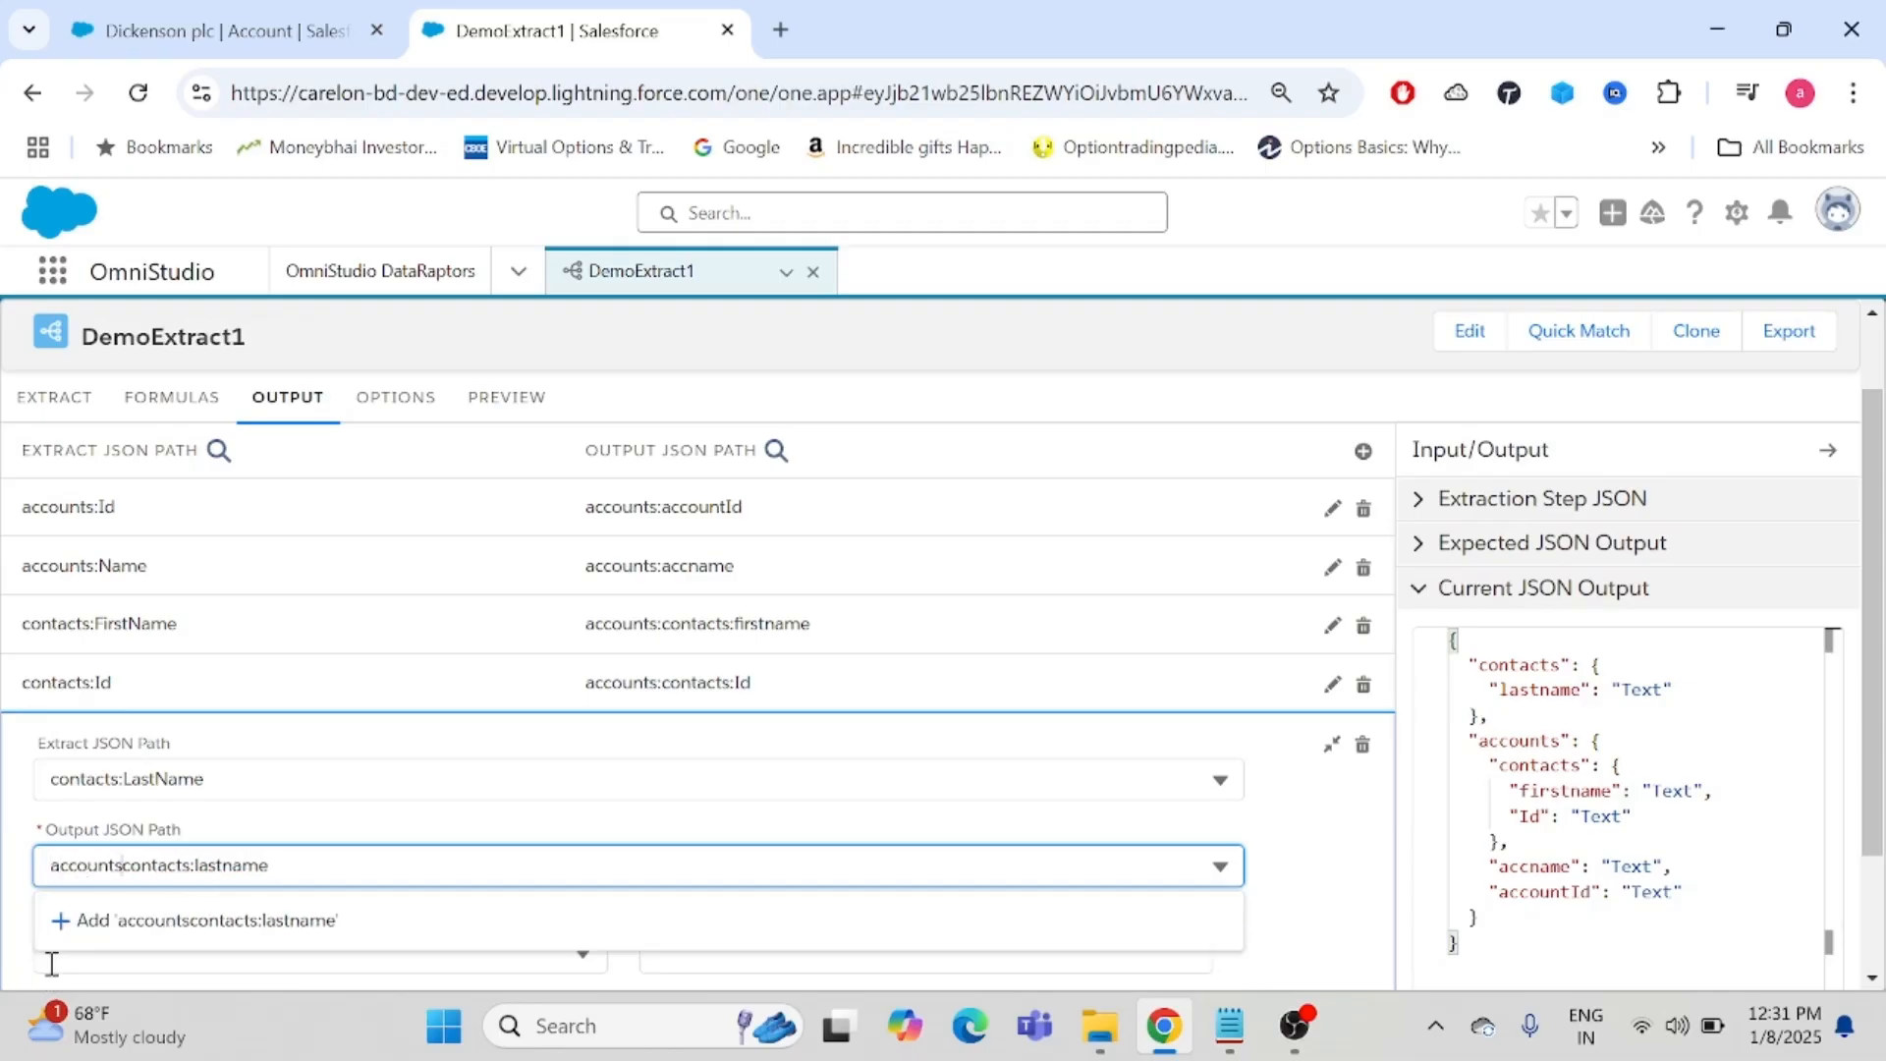
click(408, 823)
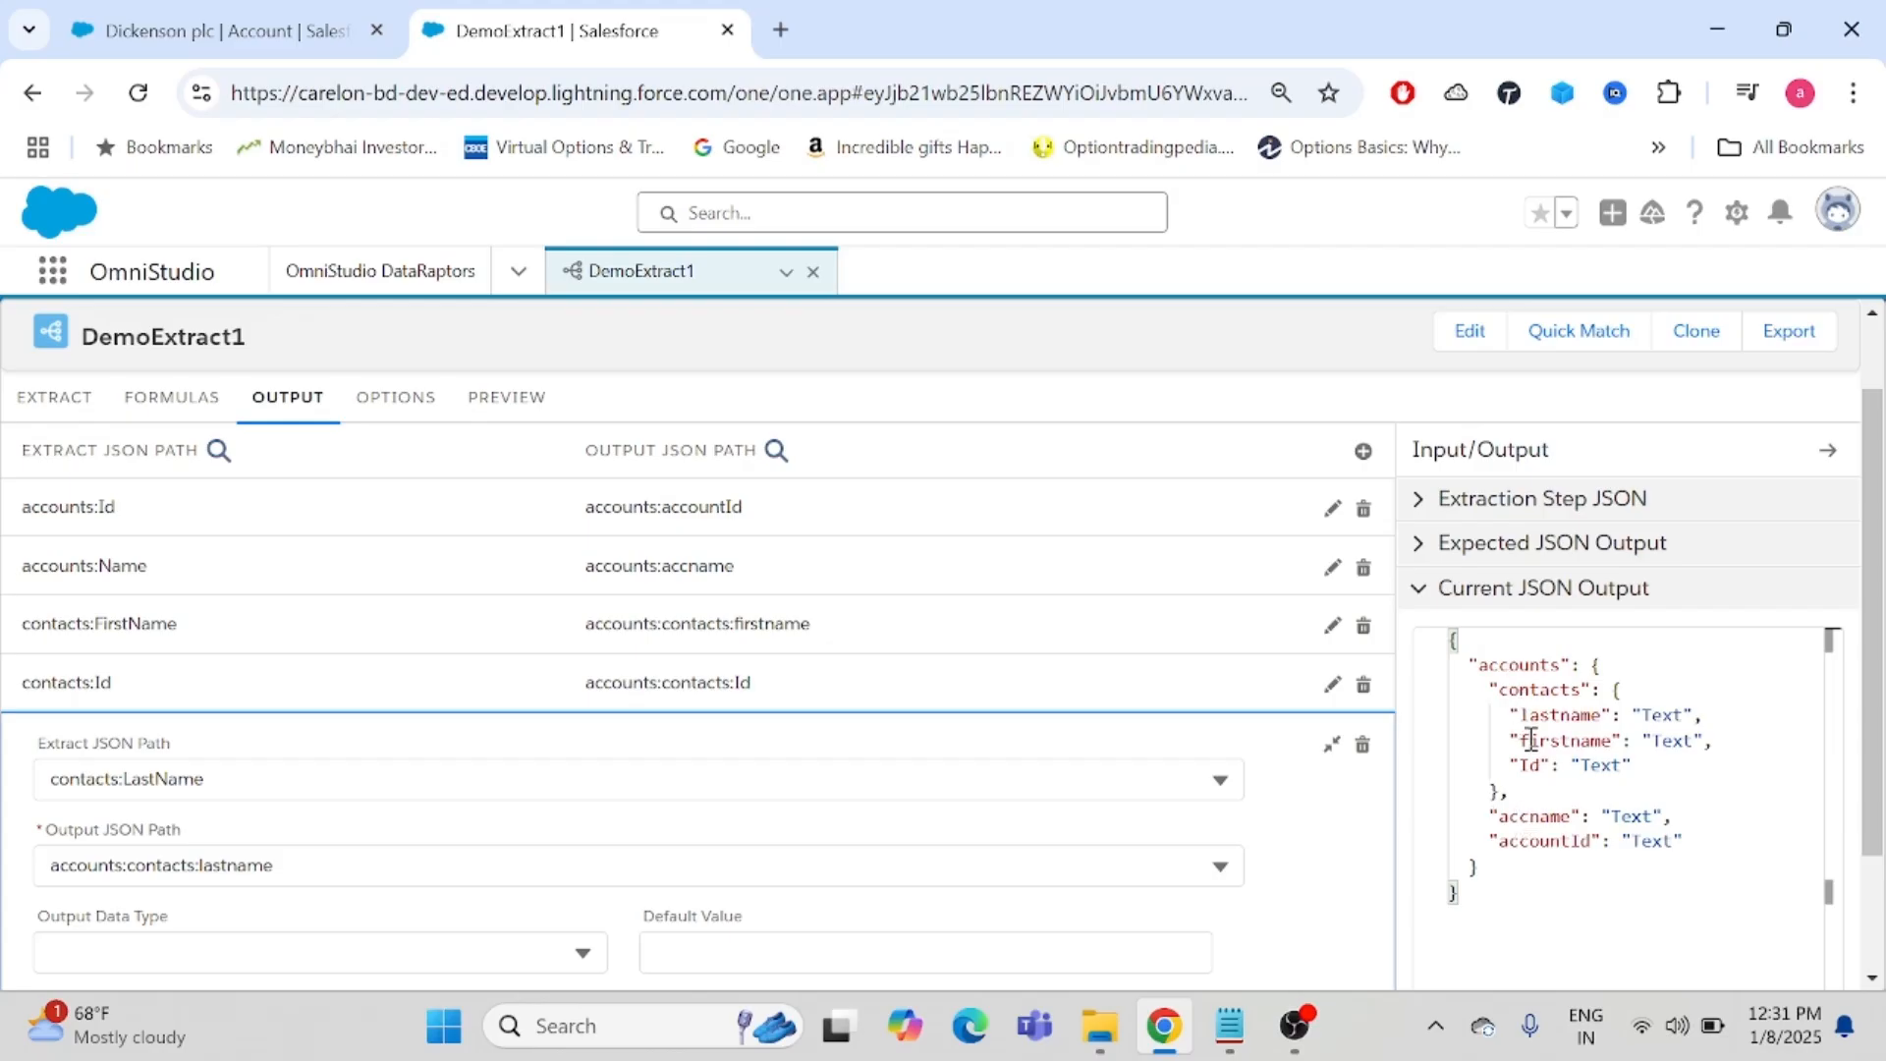
drag(1491, 691, 1498, 793)
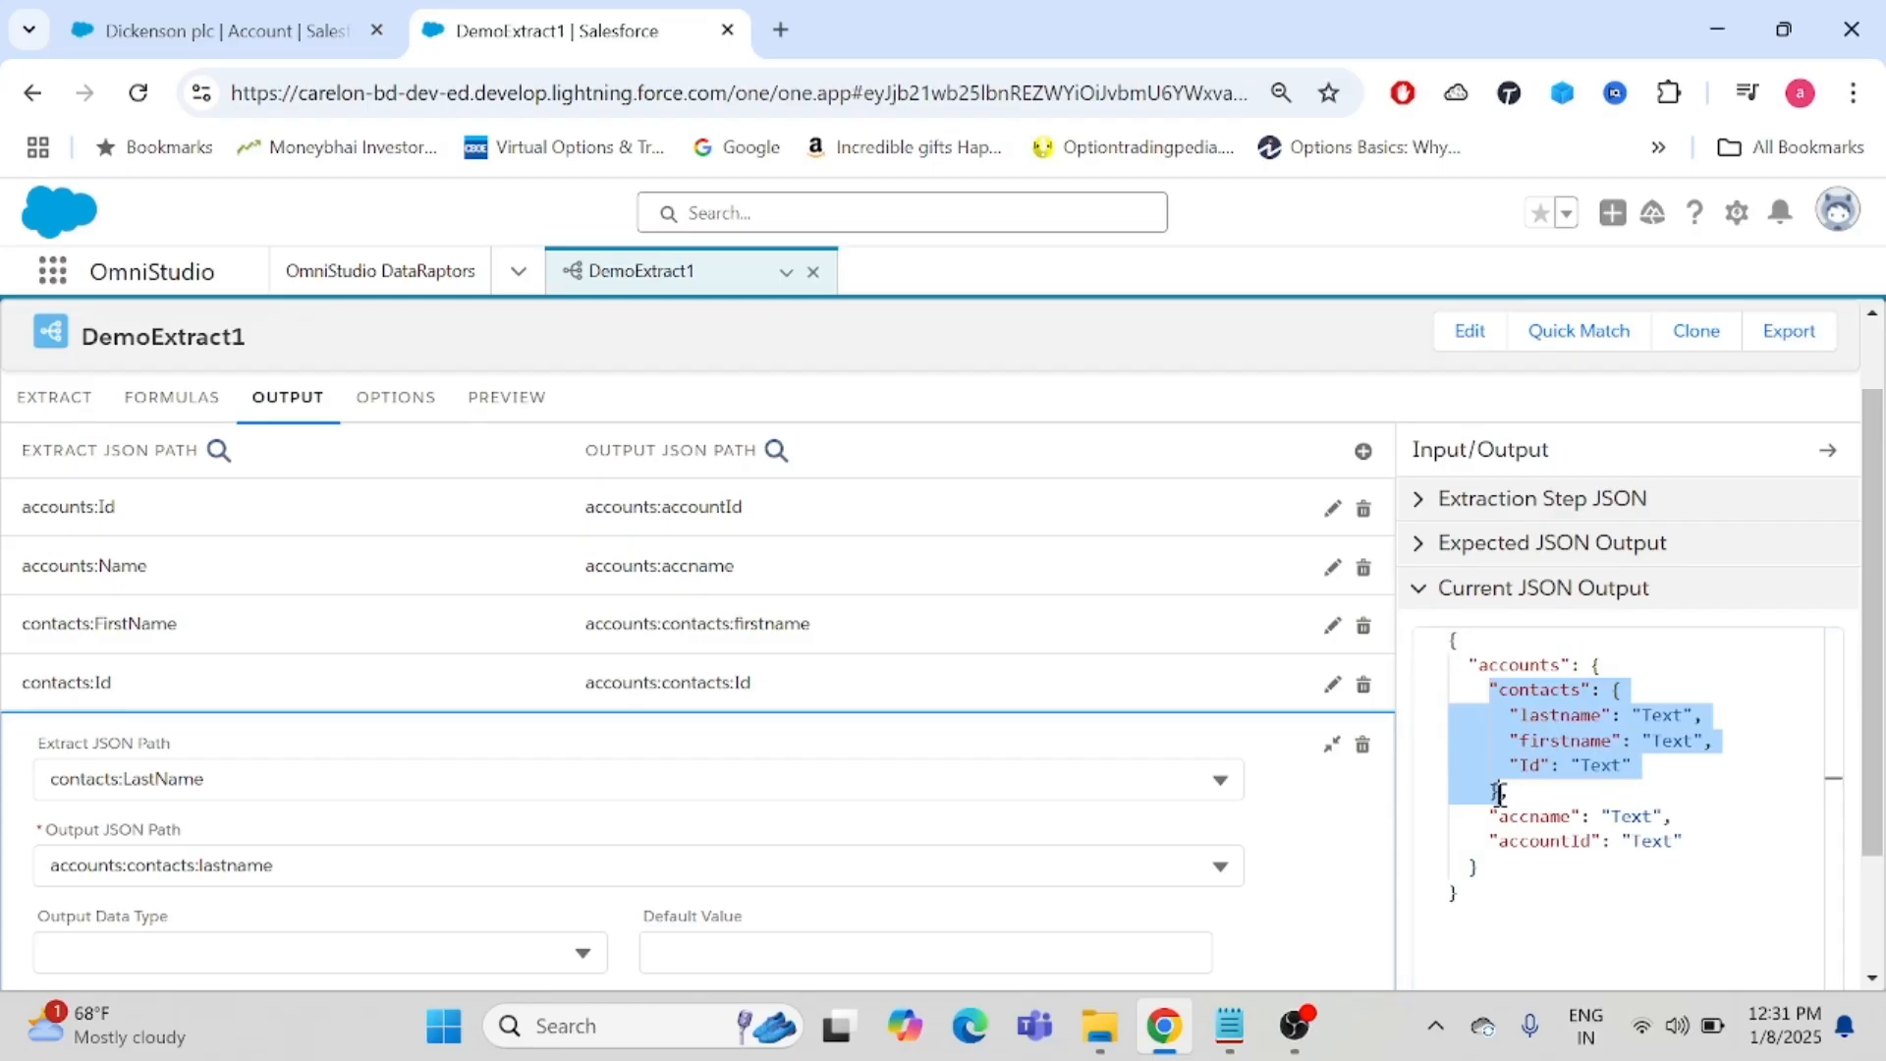
click(1586, 790)
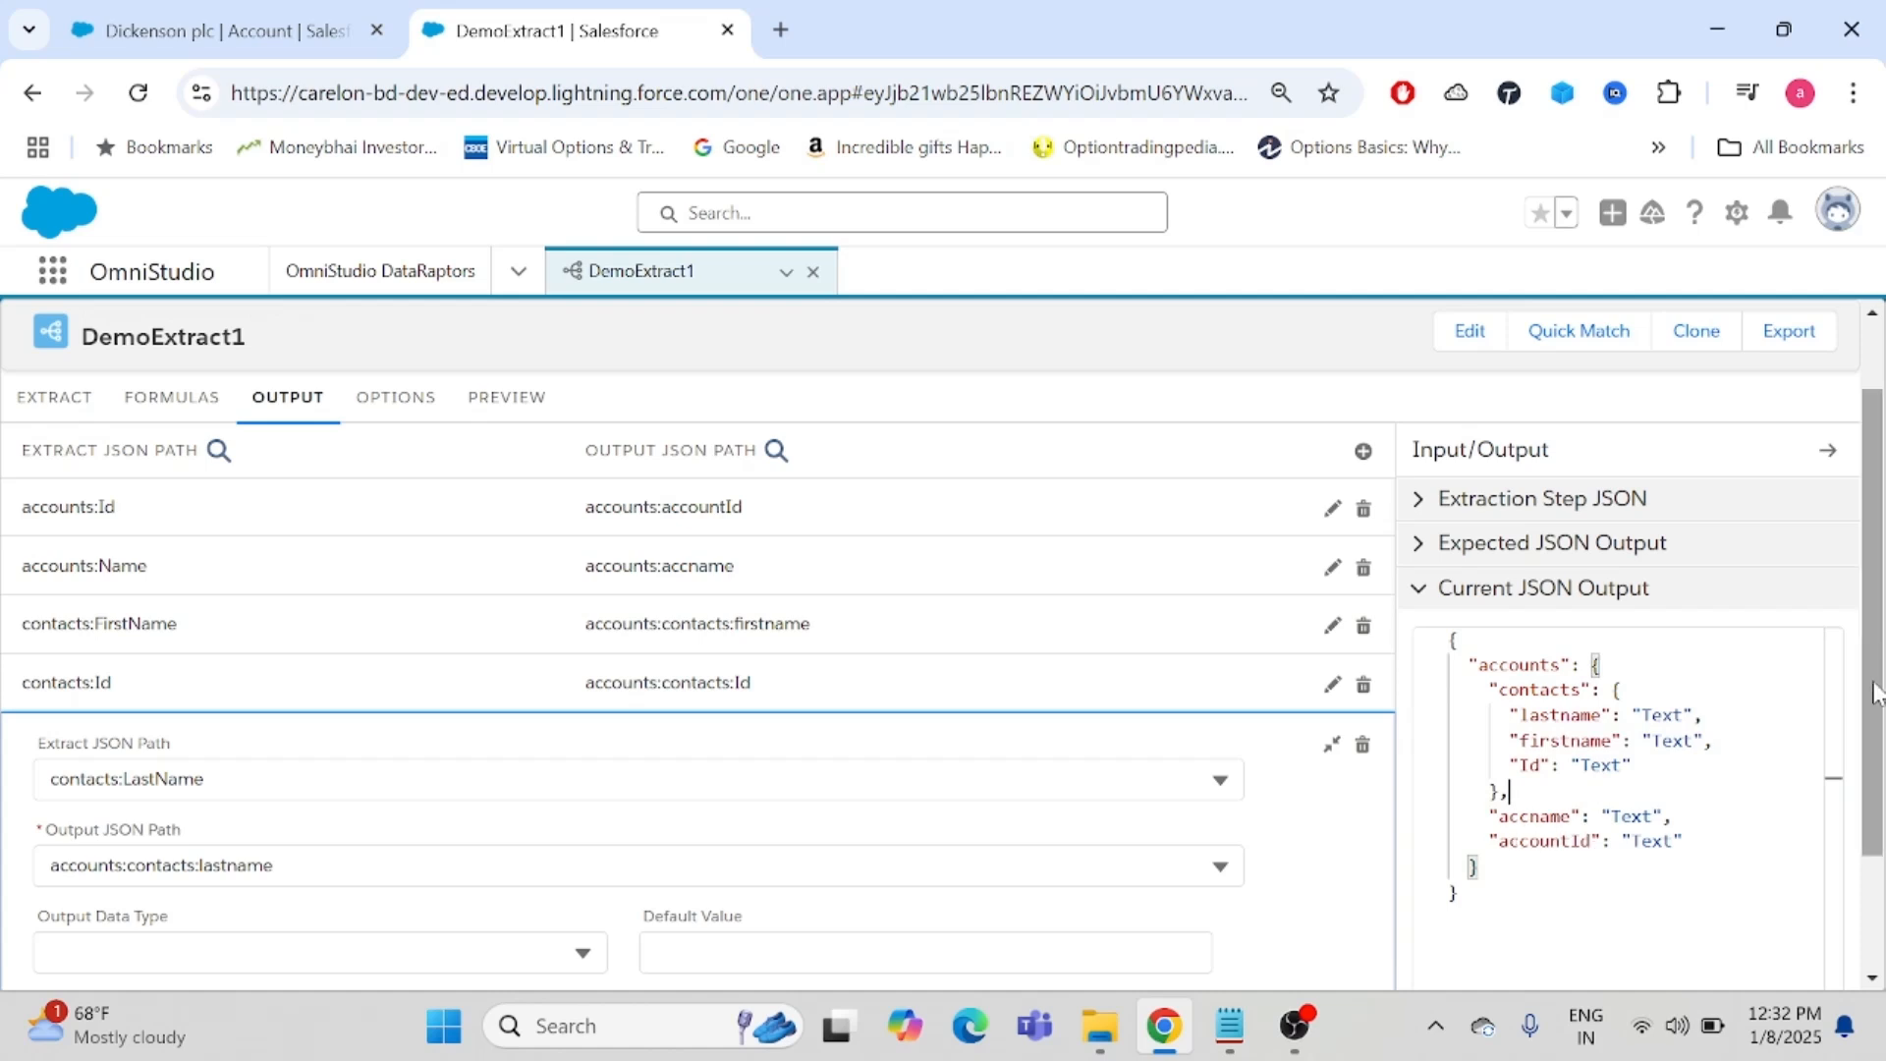
click(1331, 745)
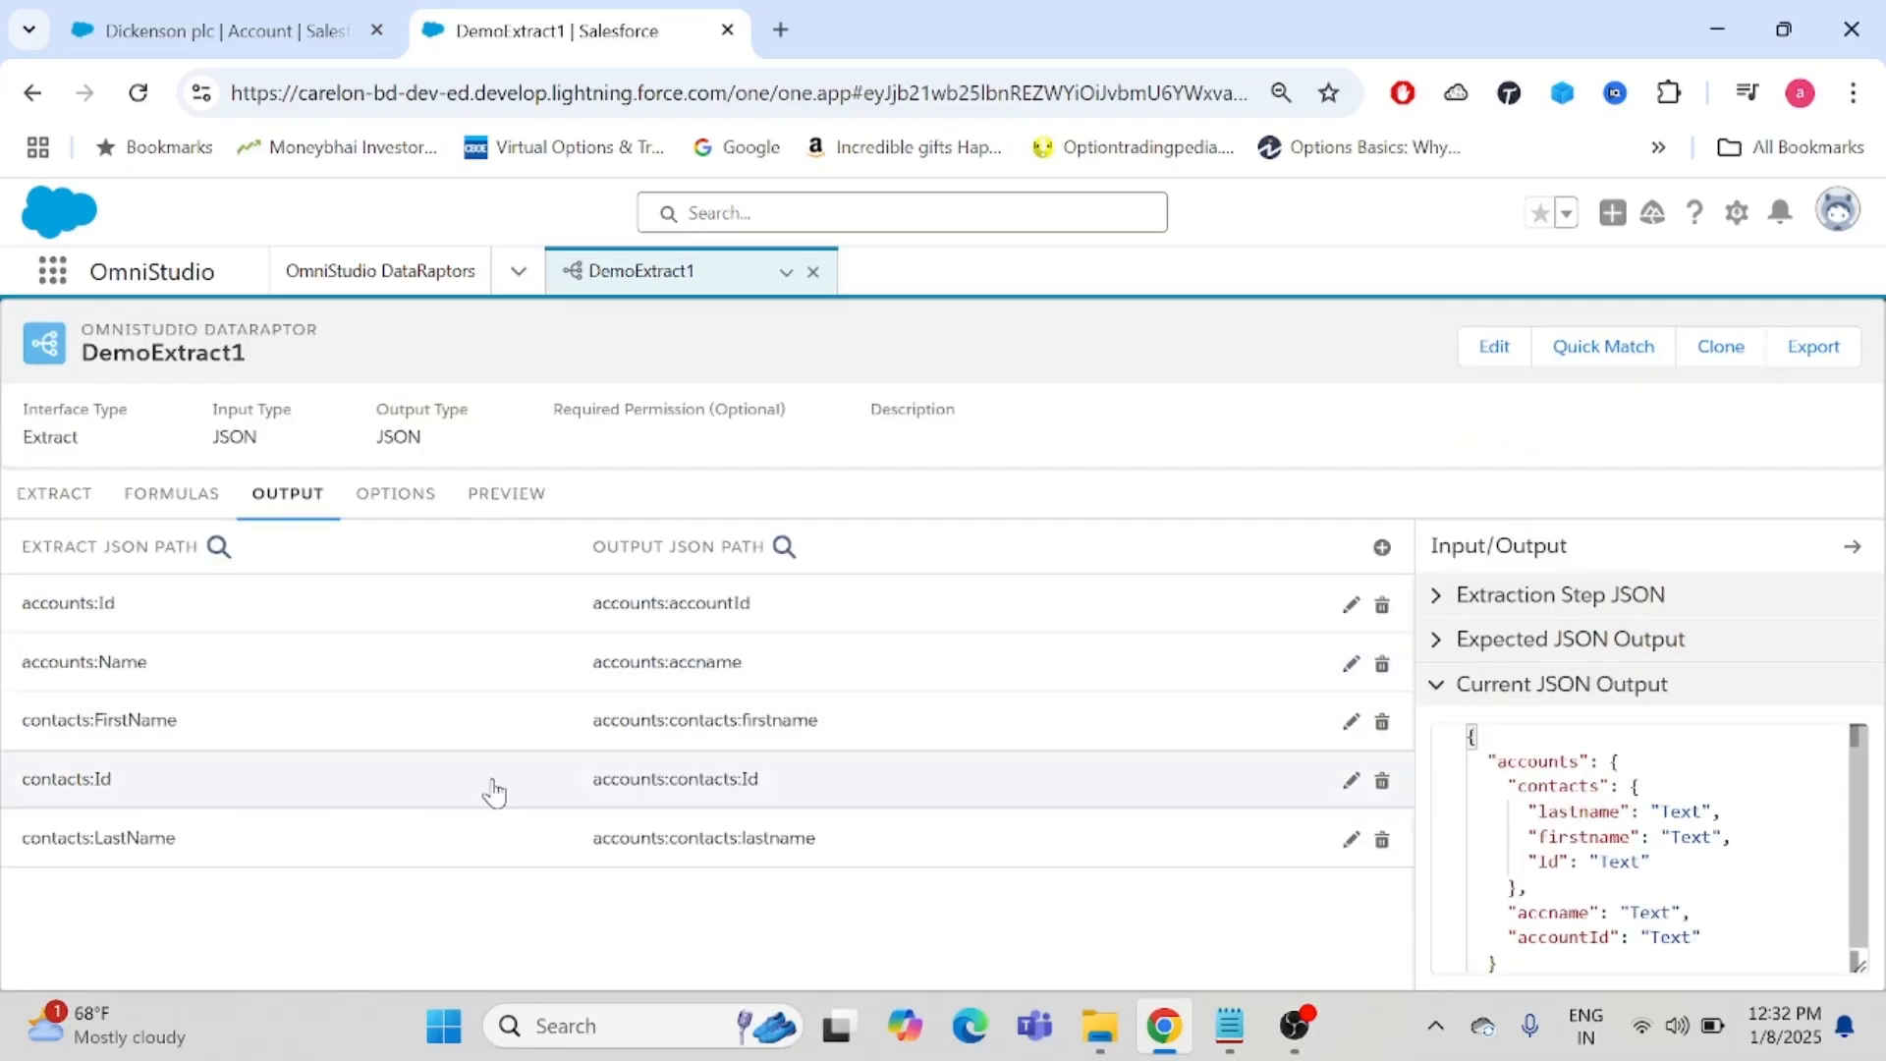
- Review the extract filters and output mappings, and execute the preview with accname Dickenson plc
click(49, 503)
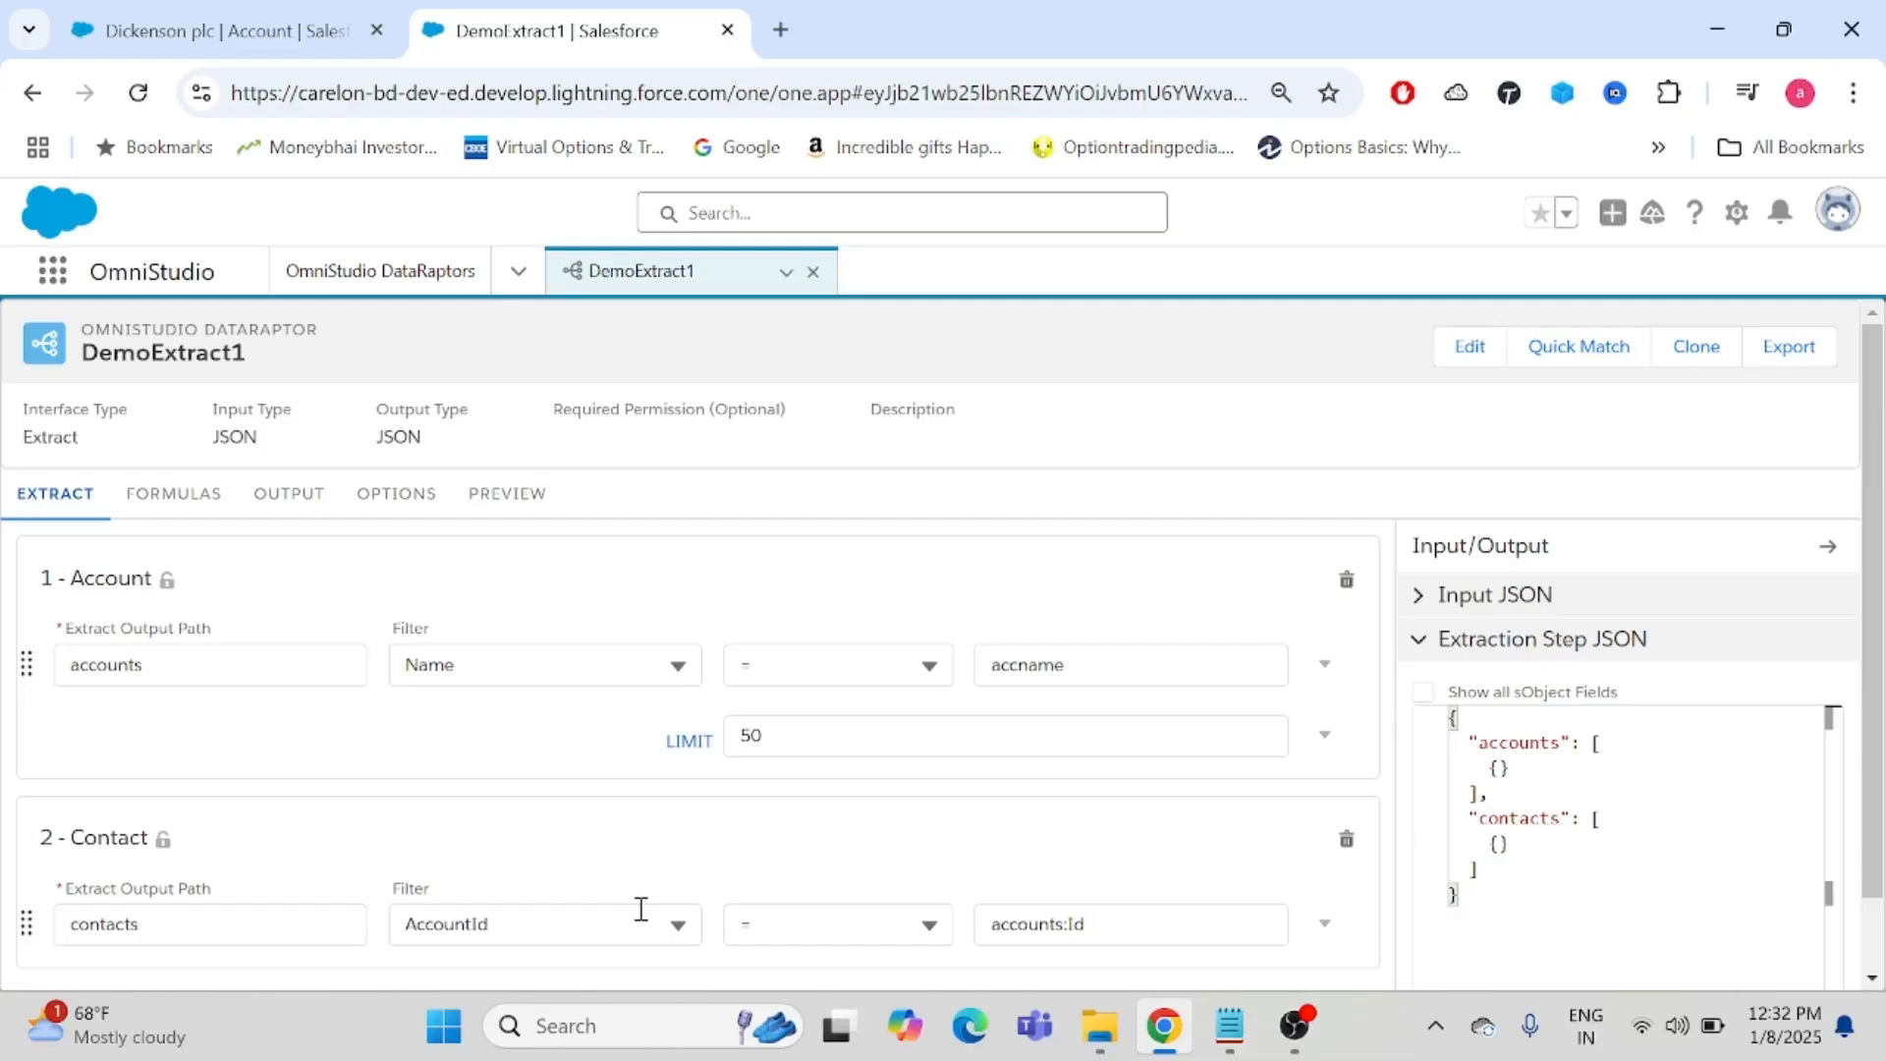
click(293, 494)
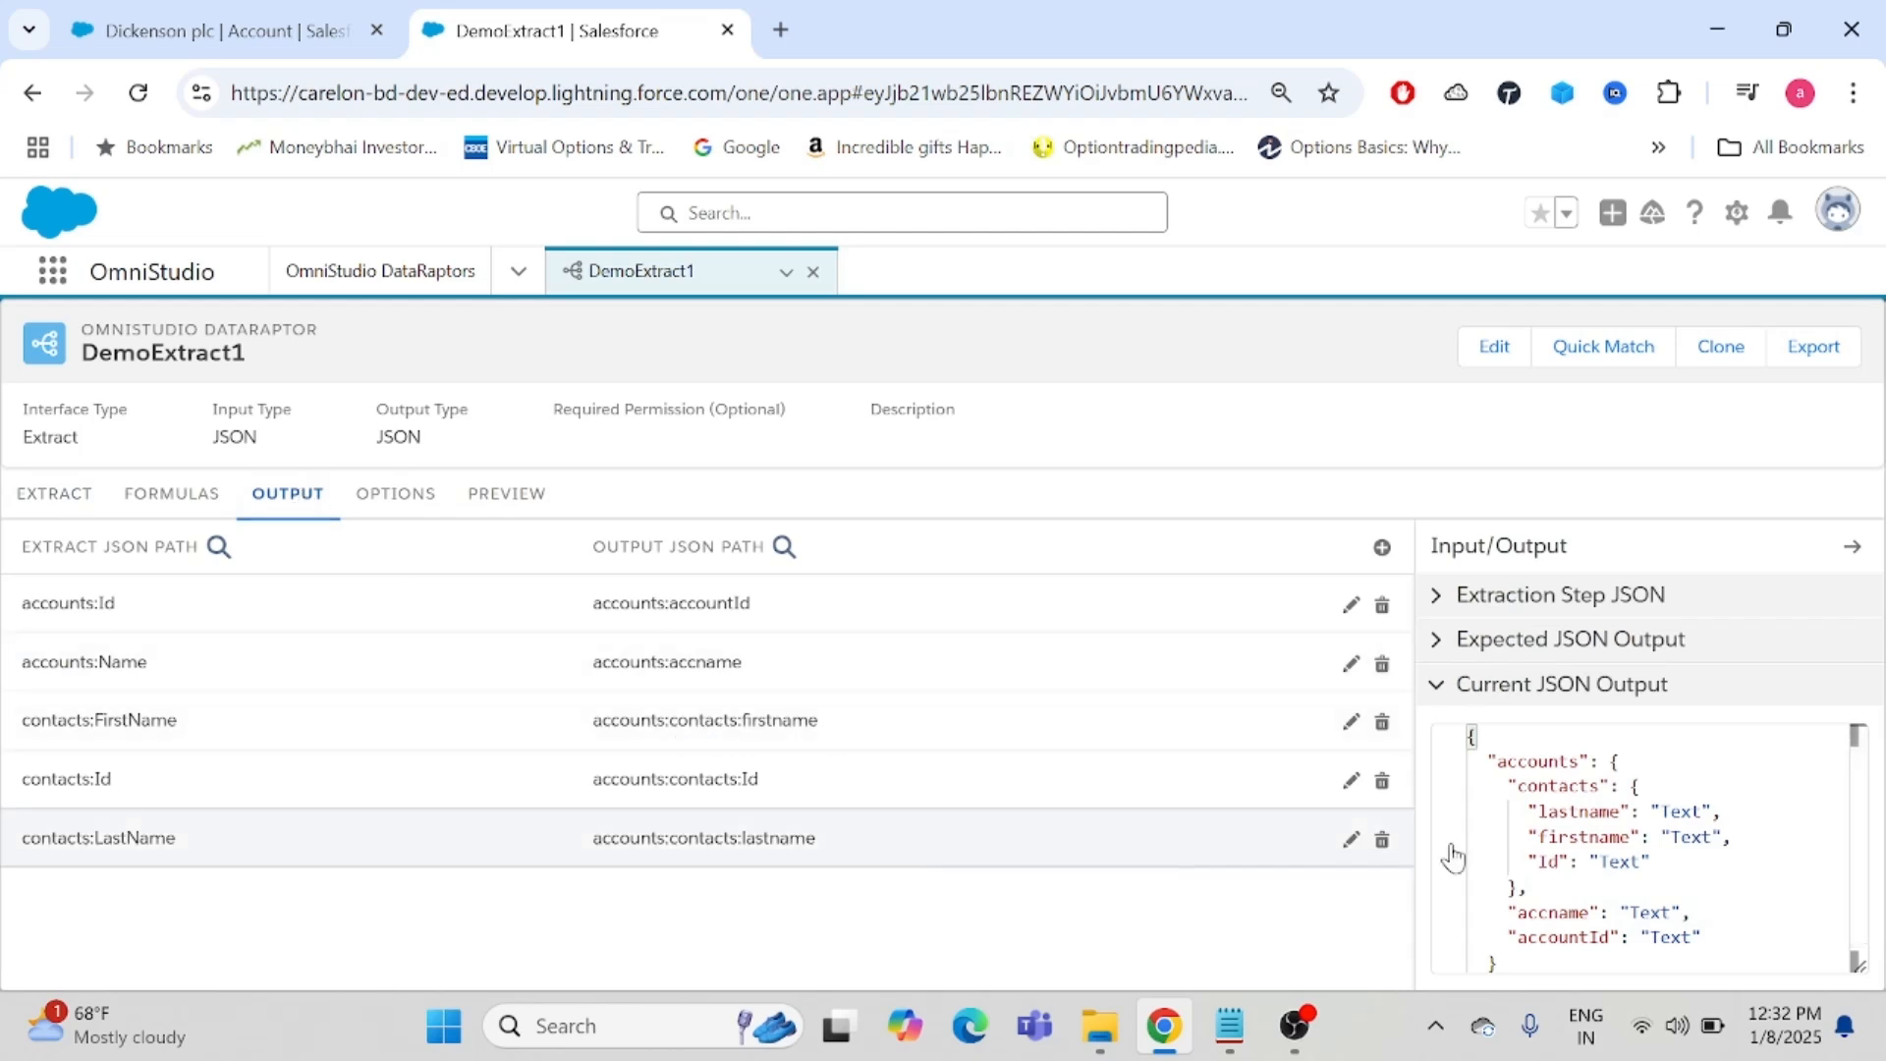
click(506, 493)
click(410, 705)
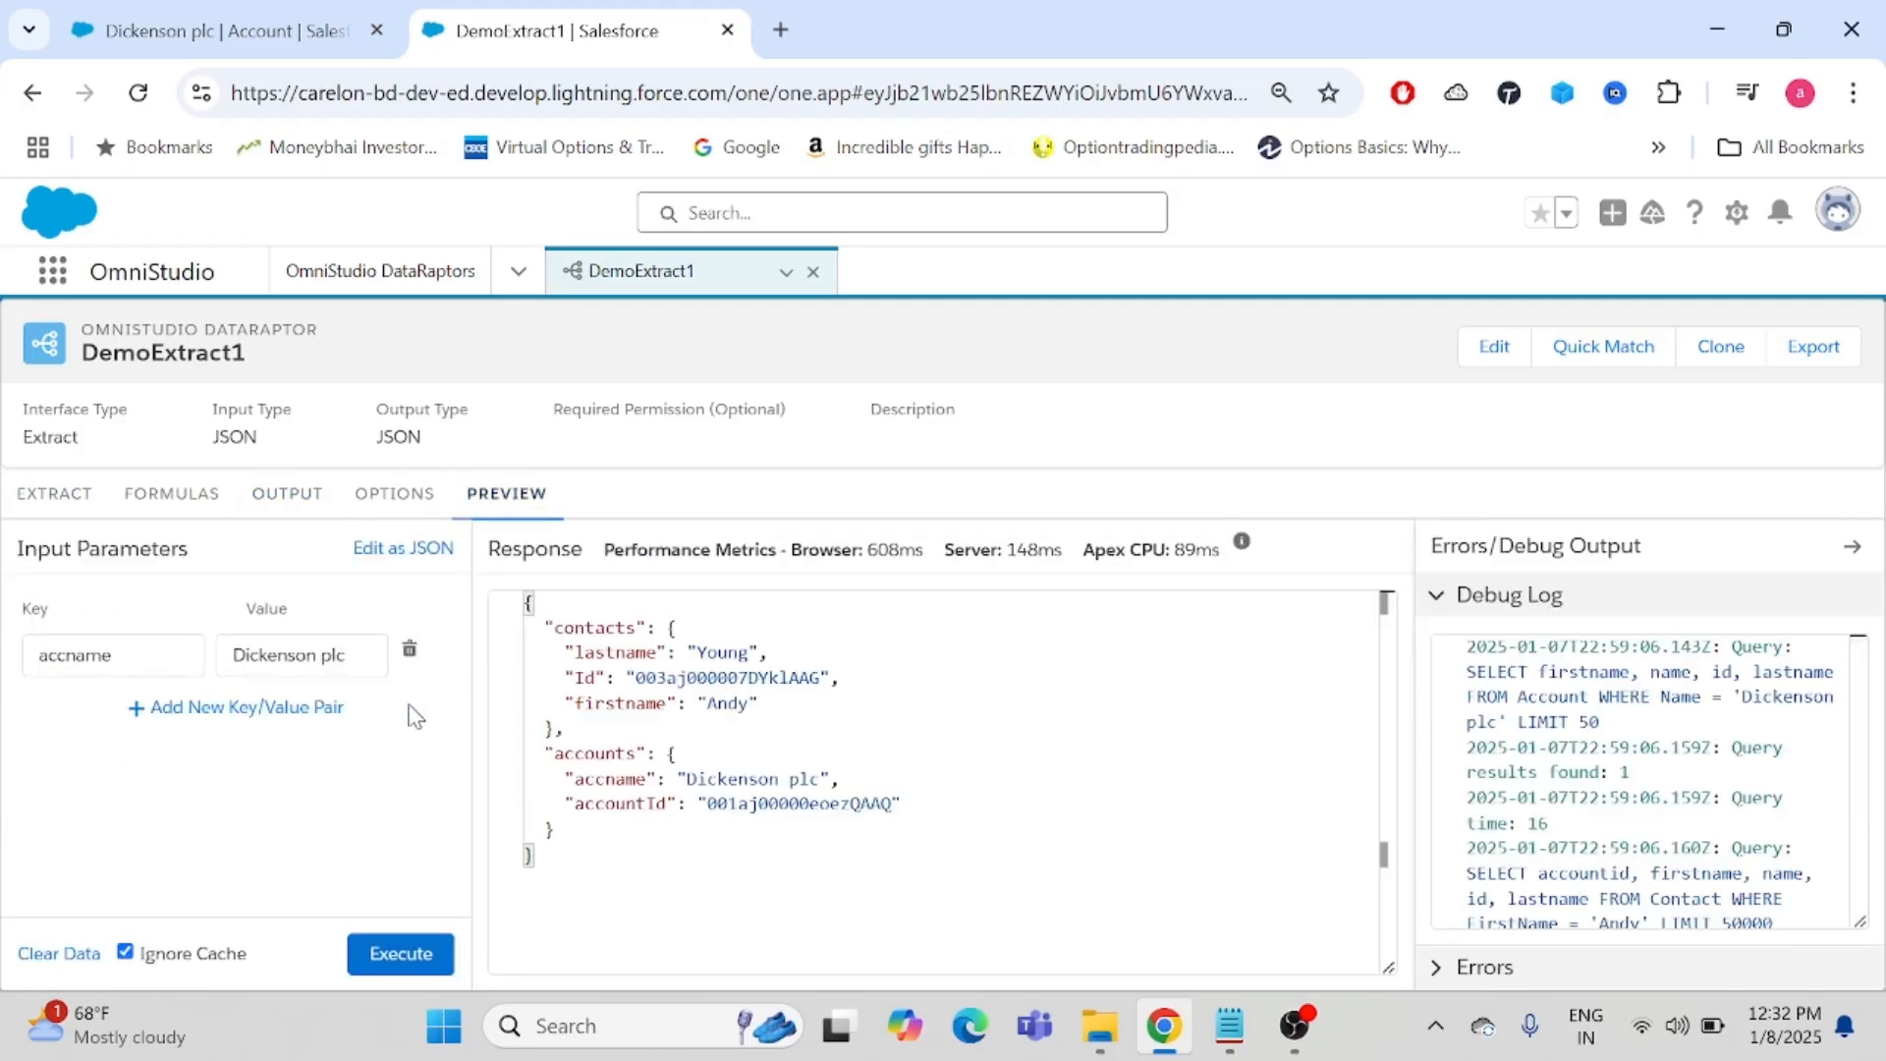
click(390, 955)
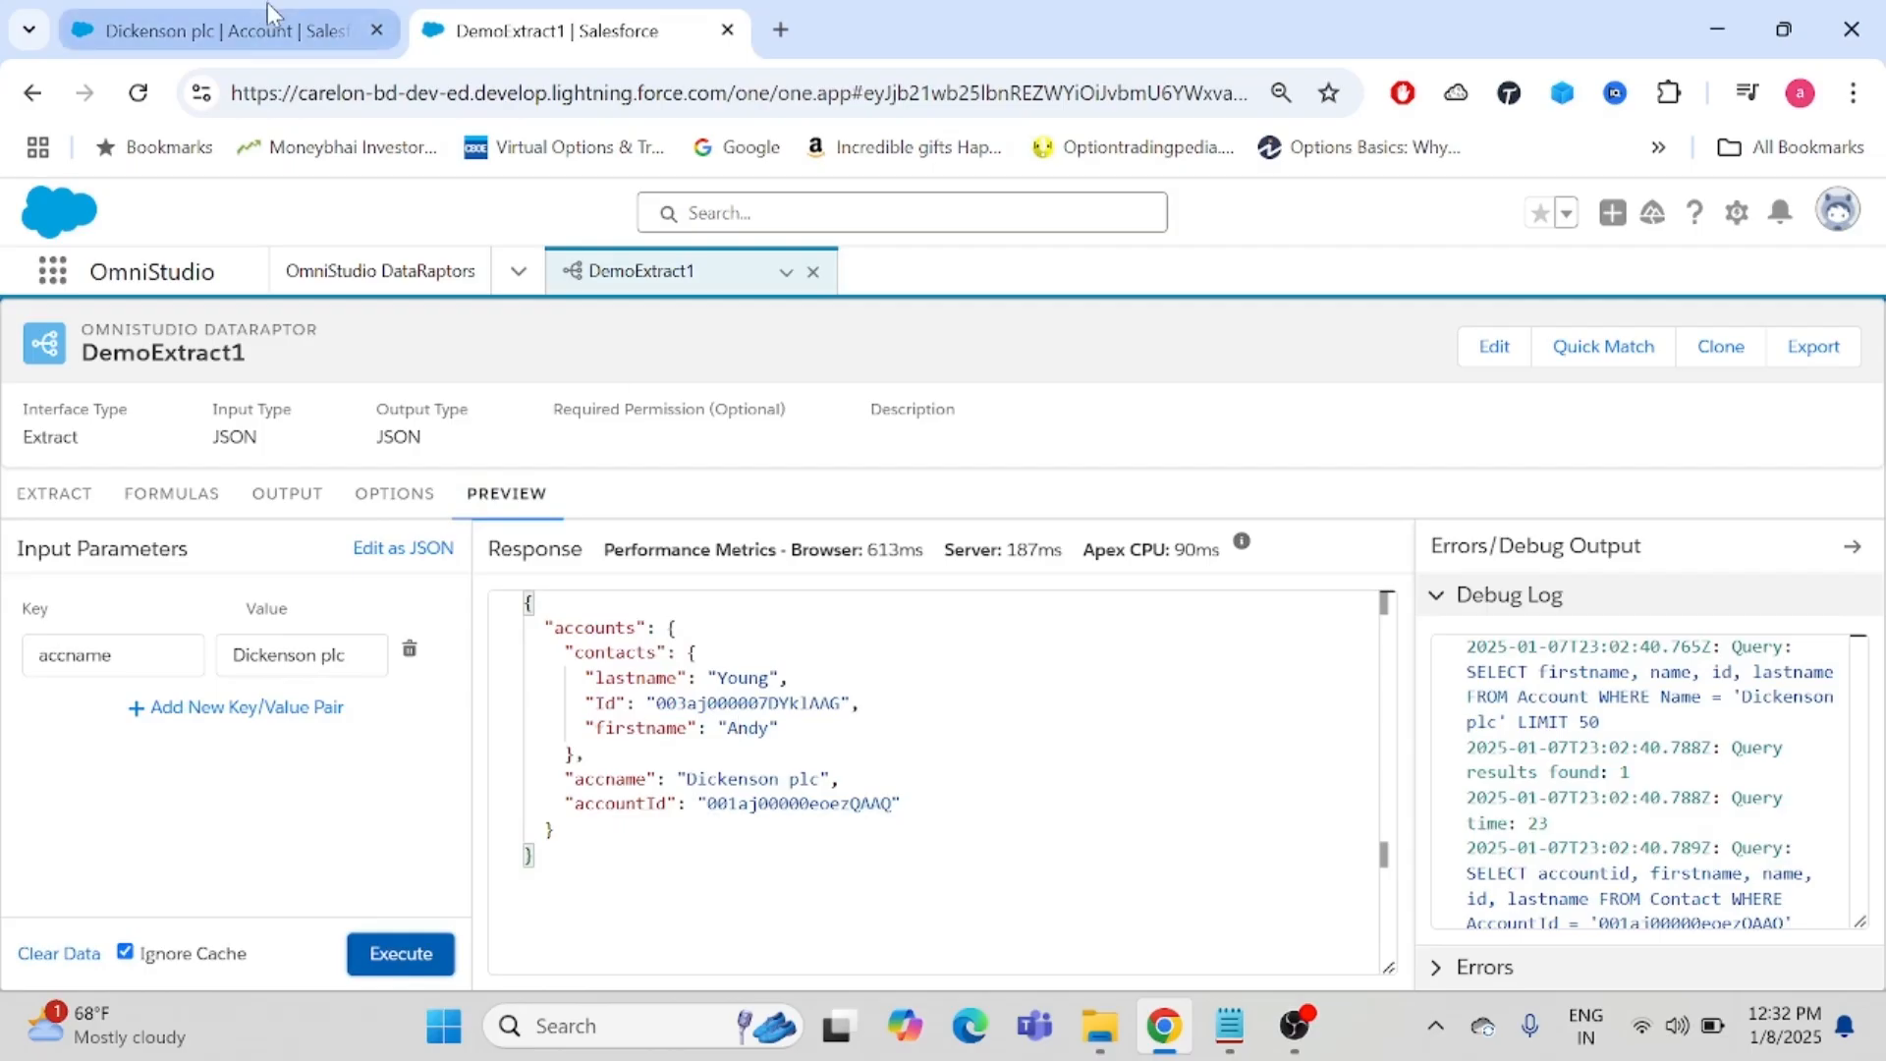
- Check the related contacts on the Dickenson plc and GenePoint account records, closing each record
click(158, 30)
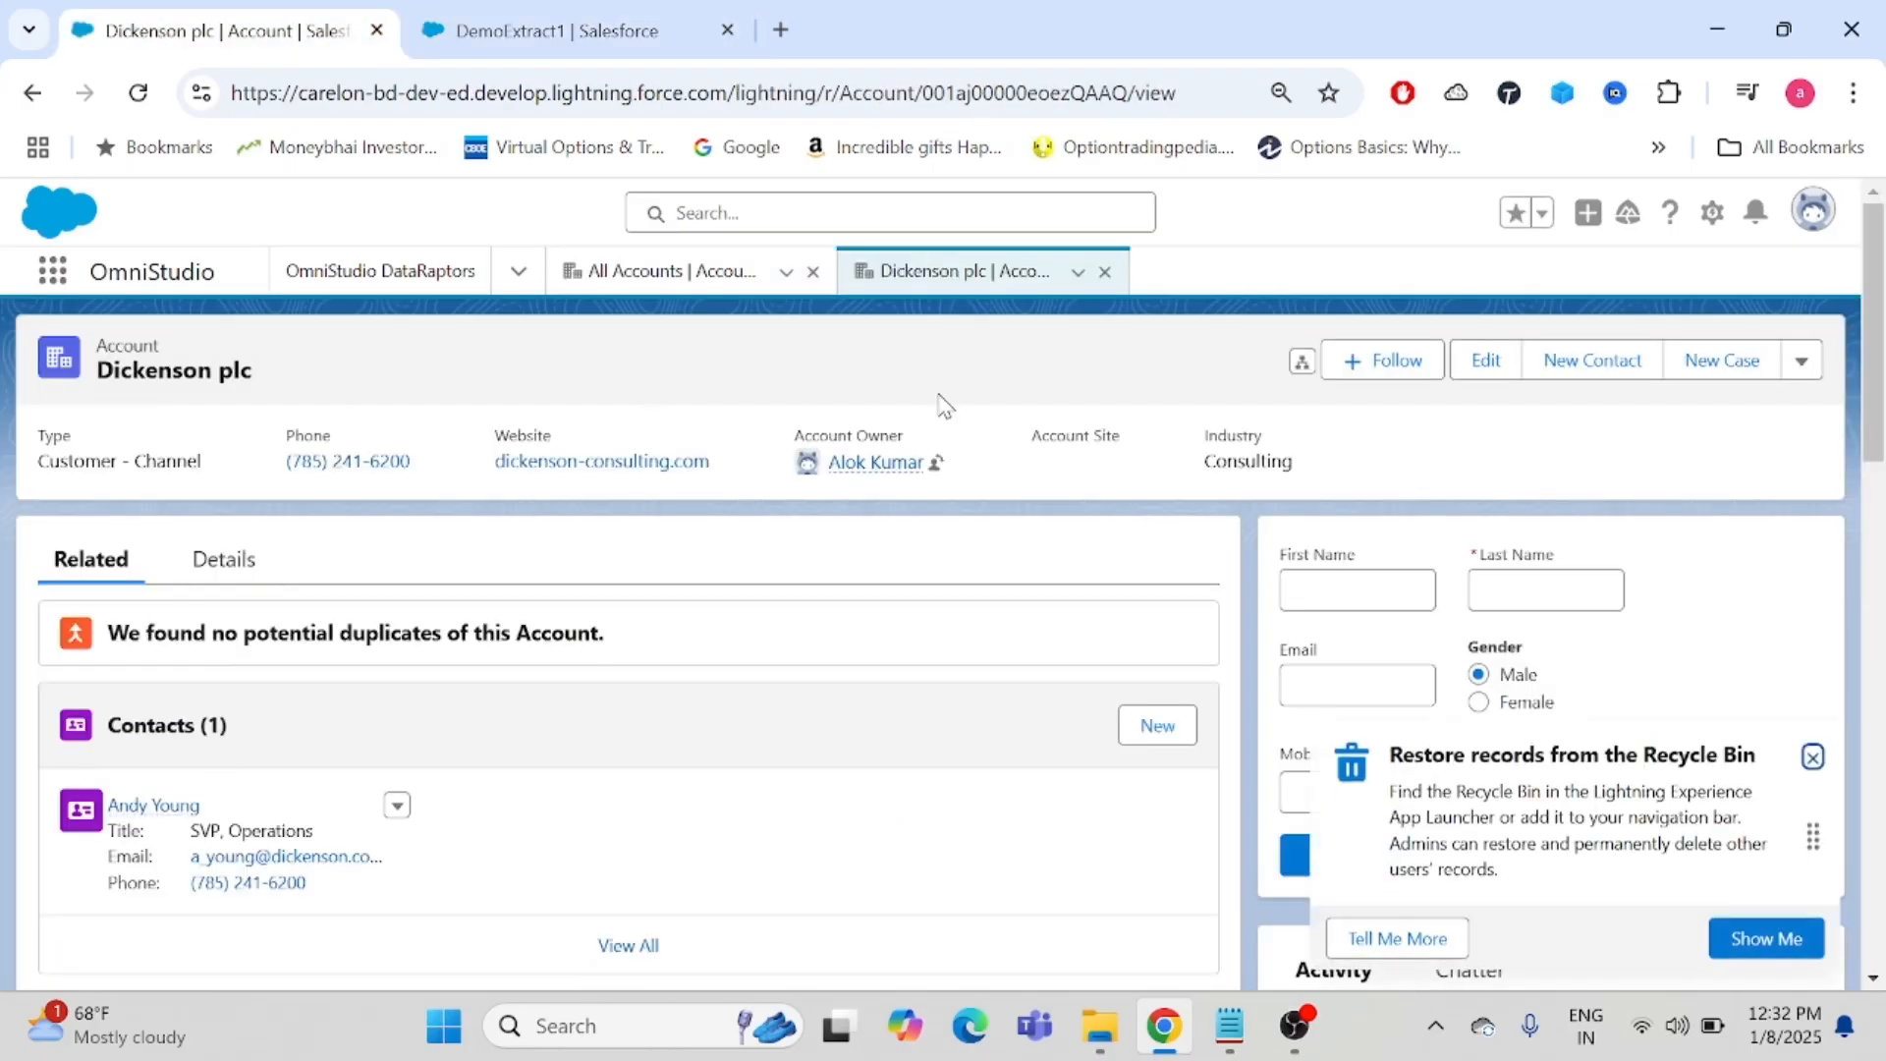
click(1103, 273)
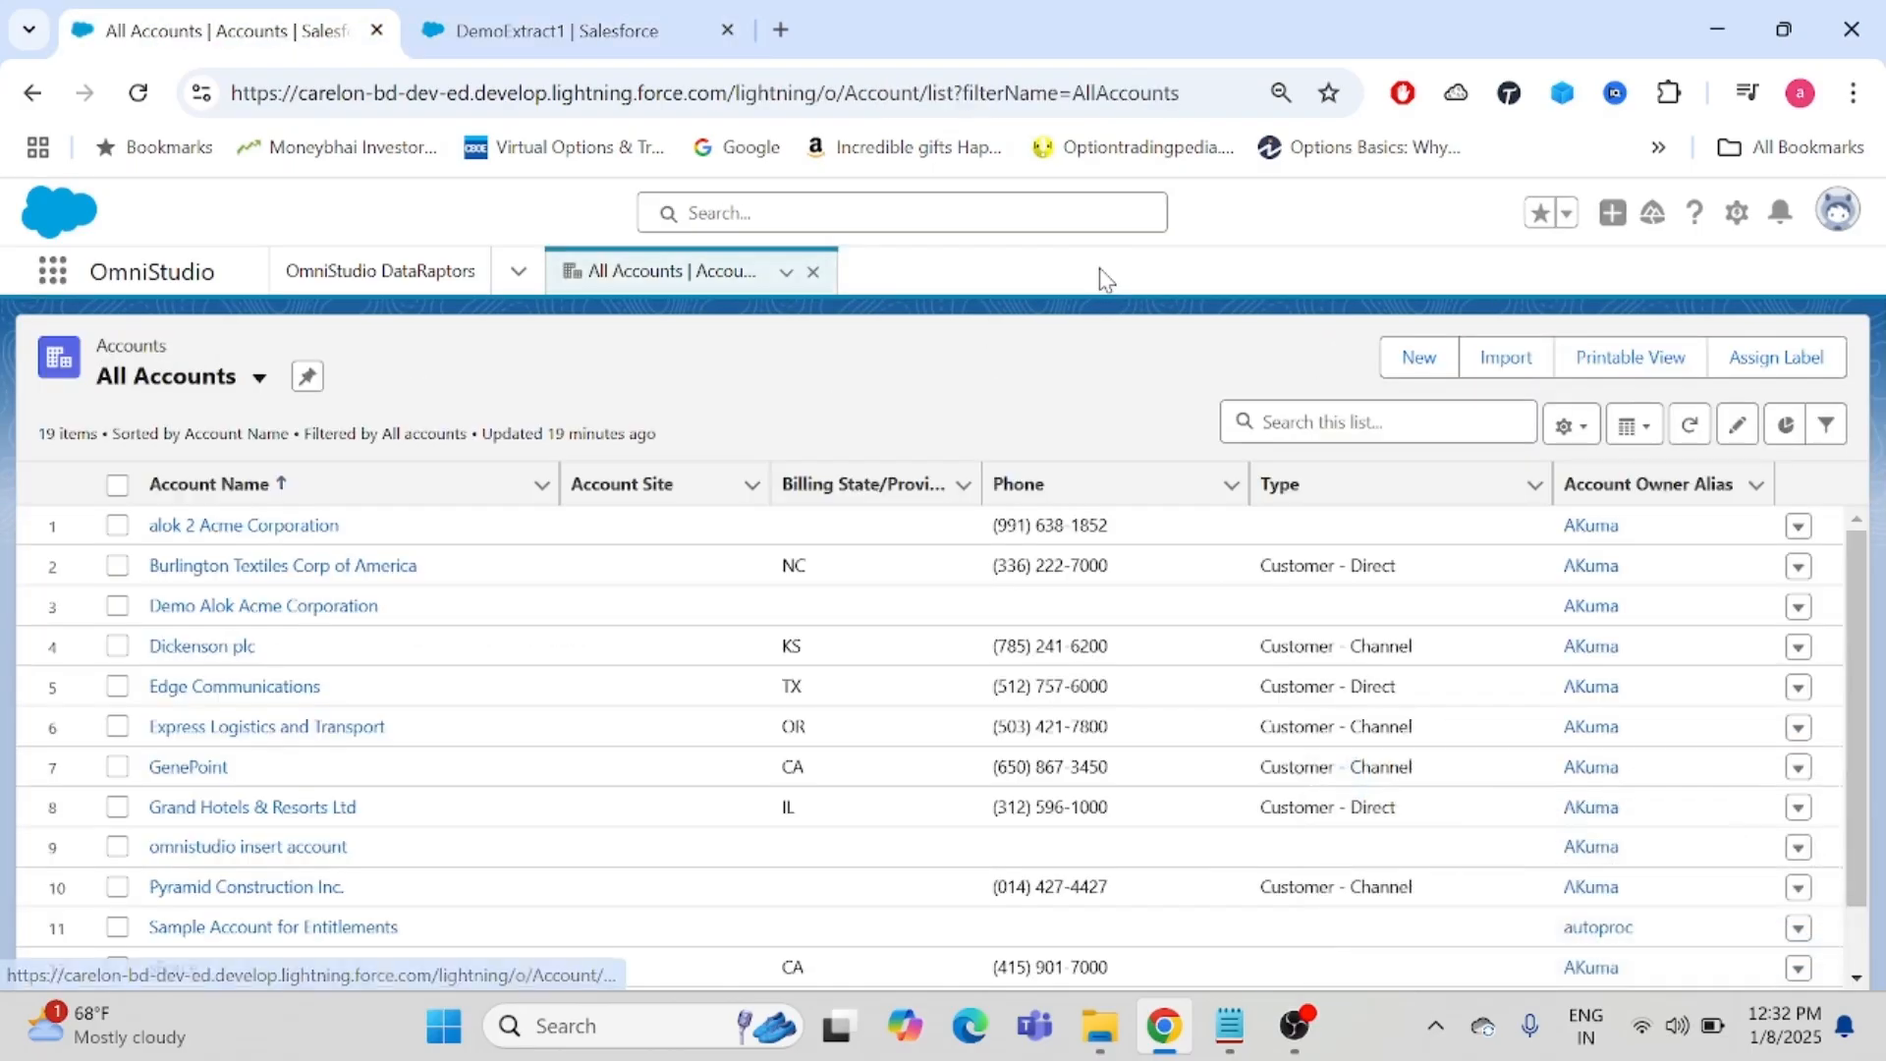
click(189, 770)
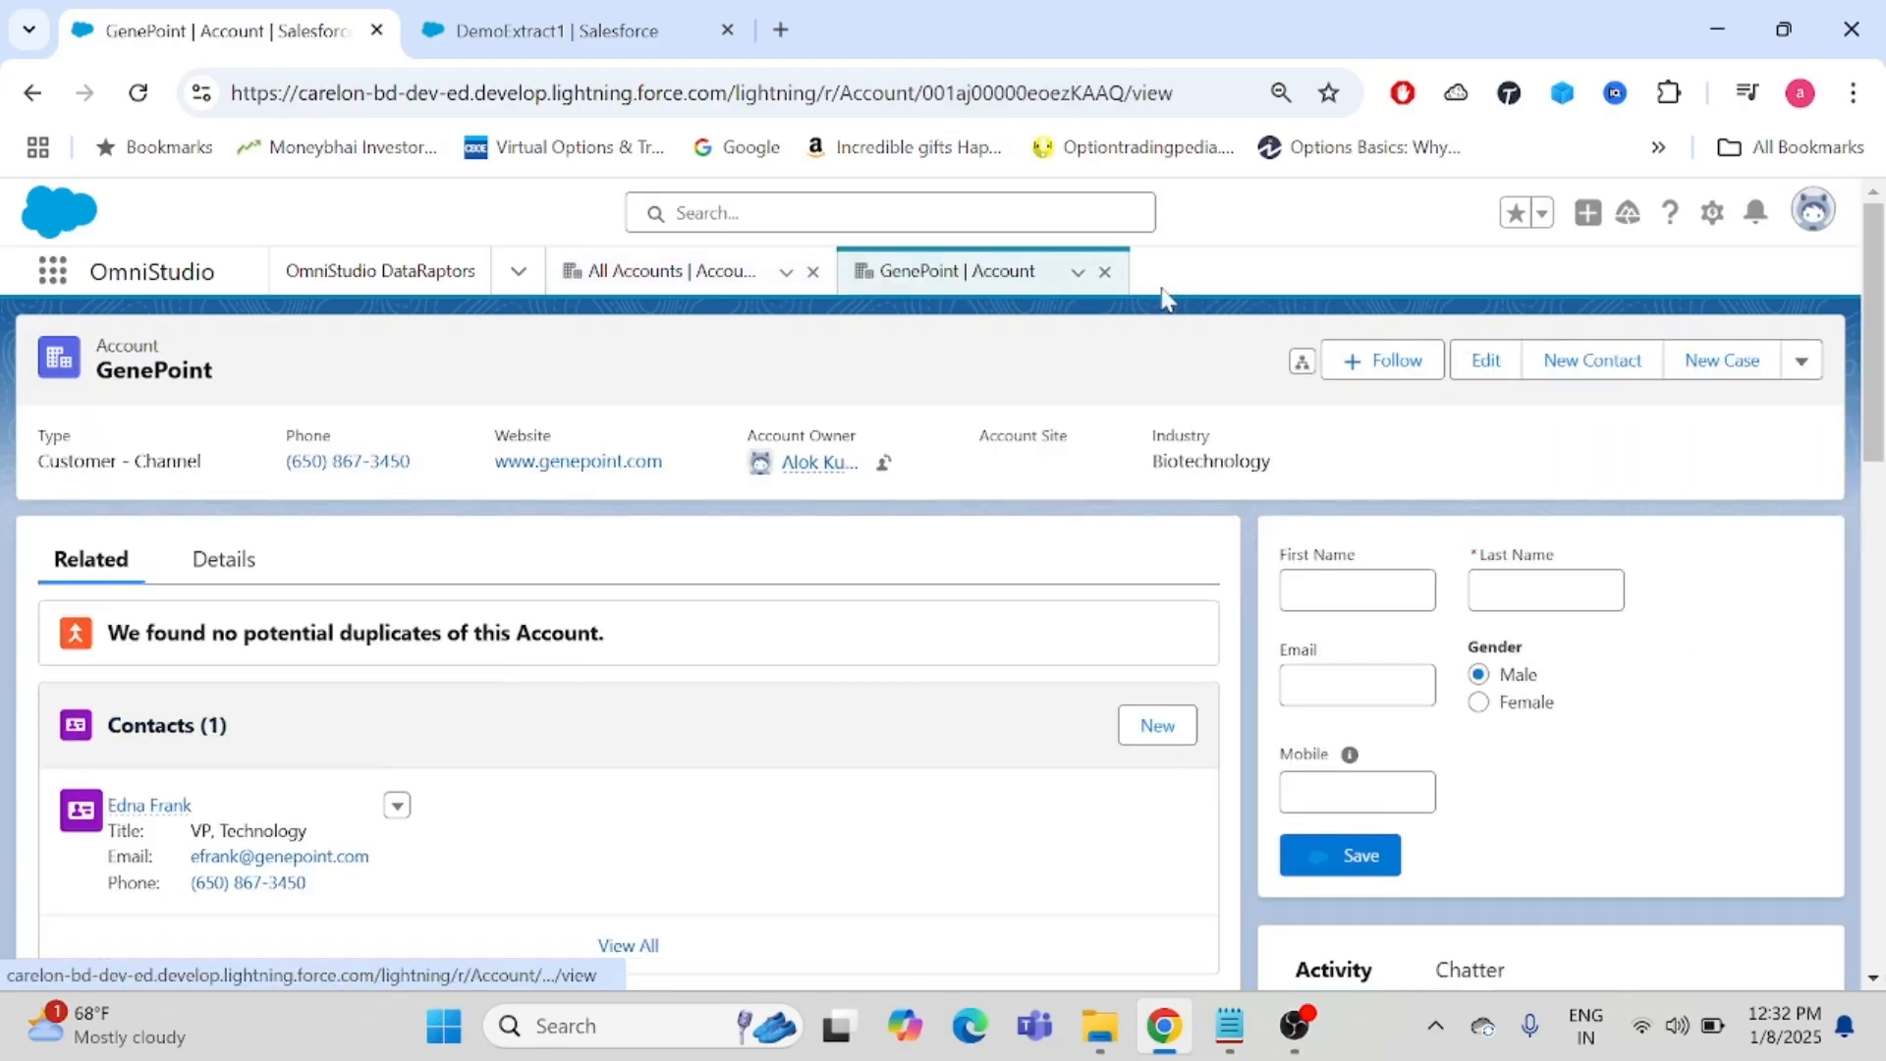
click(1106, 272)
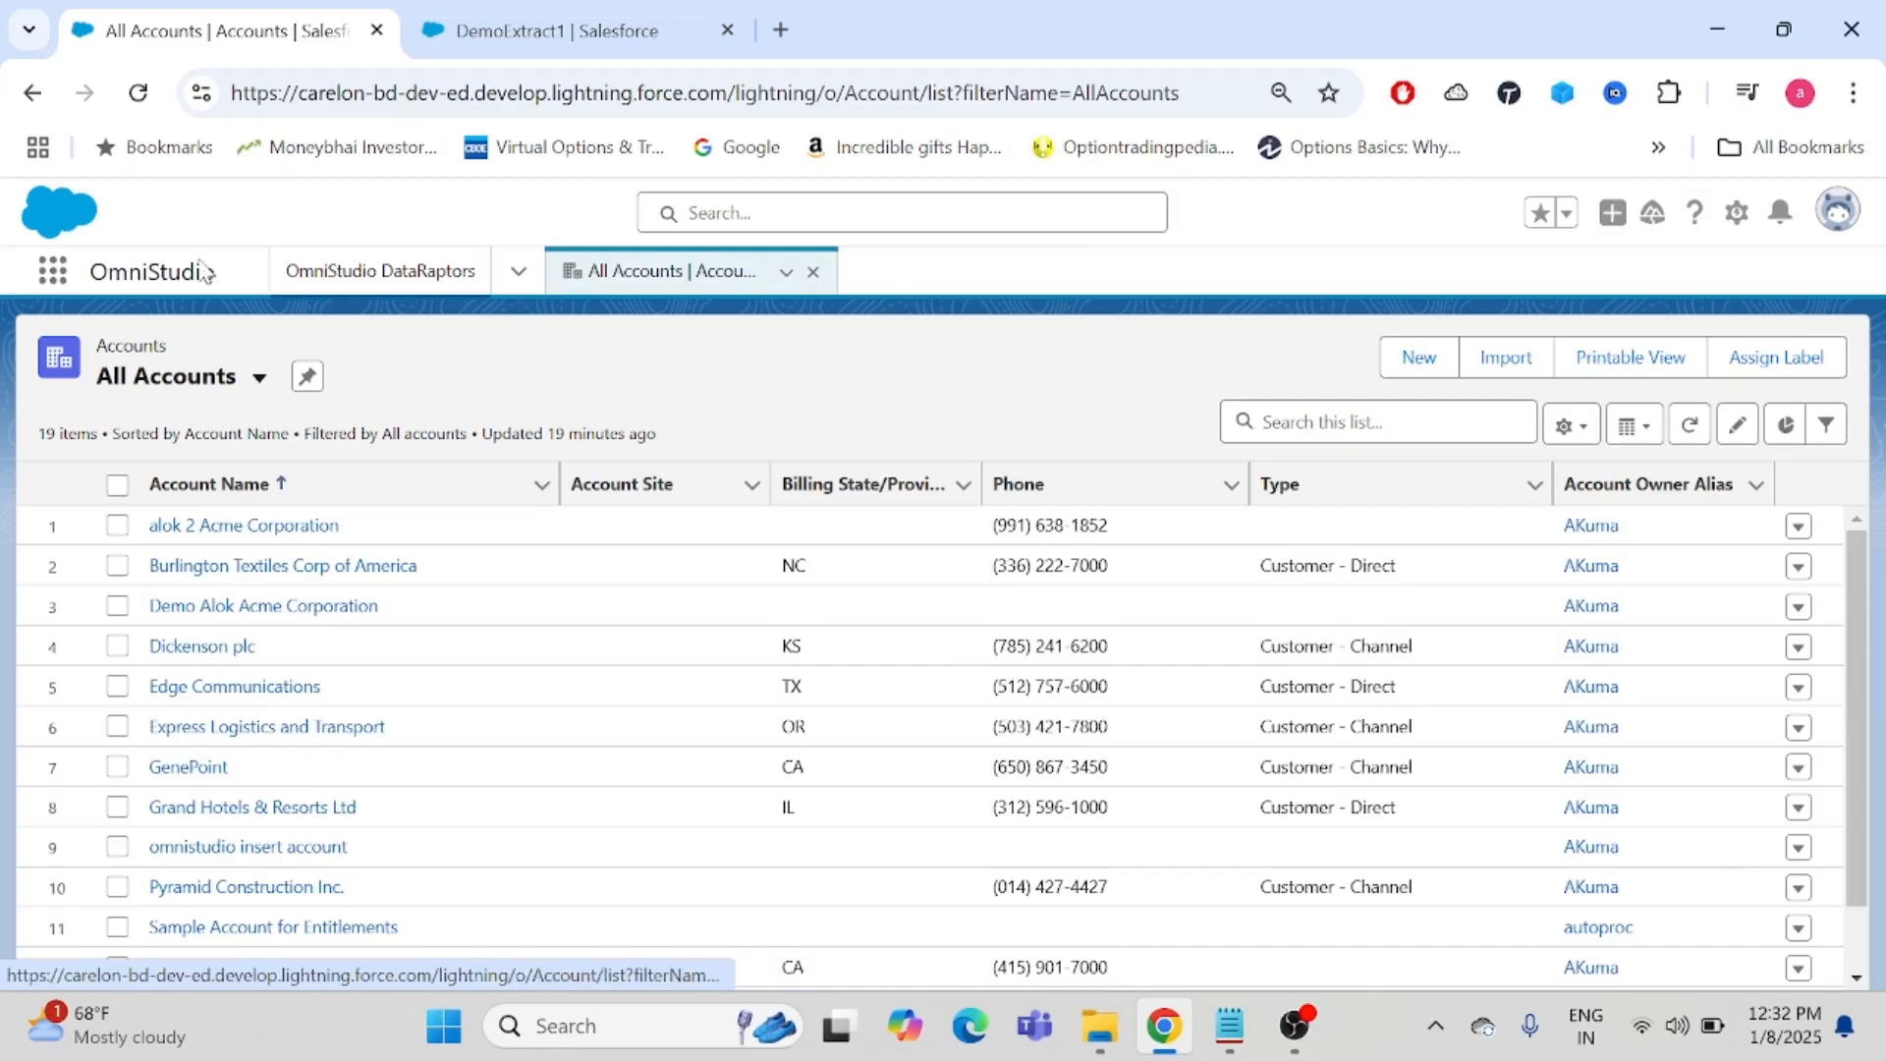
- Open the Contacts list and copy the account name Demo Alok Acme Corporation from one of its contacts
click(52, 271)
text(contact)
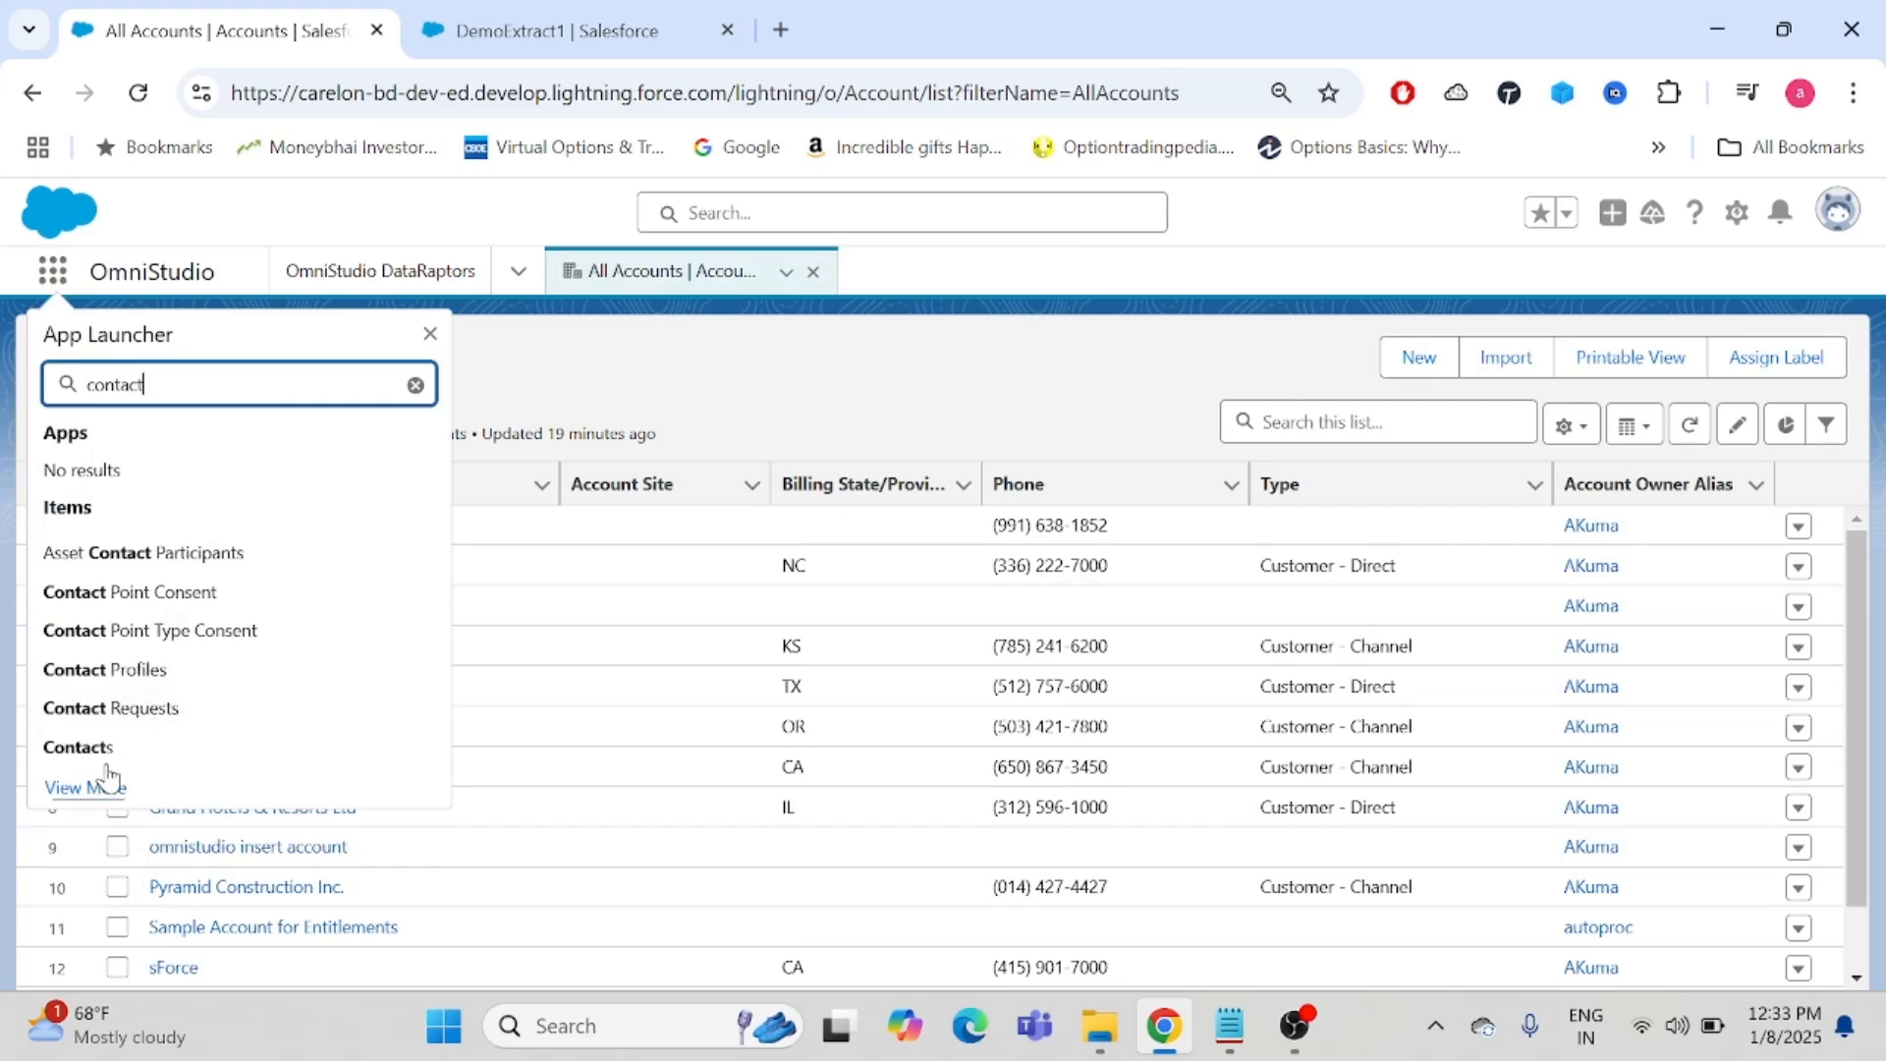
click(79, 747)
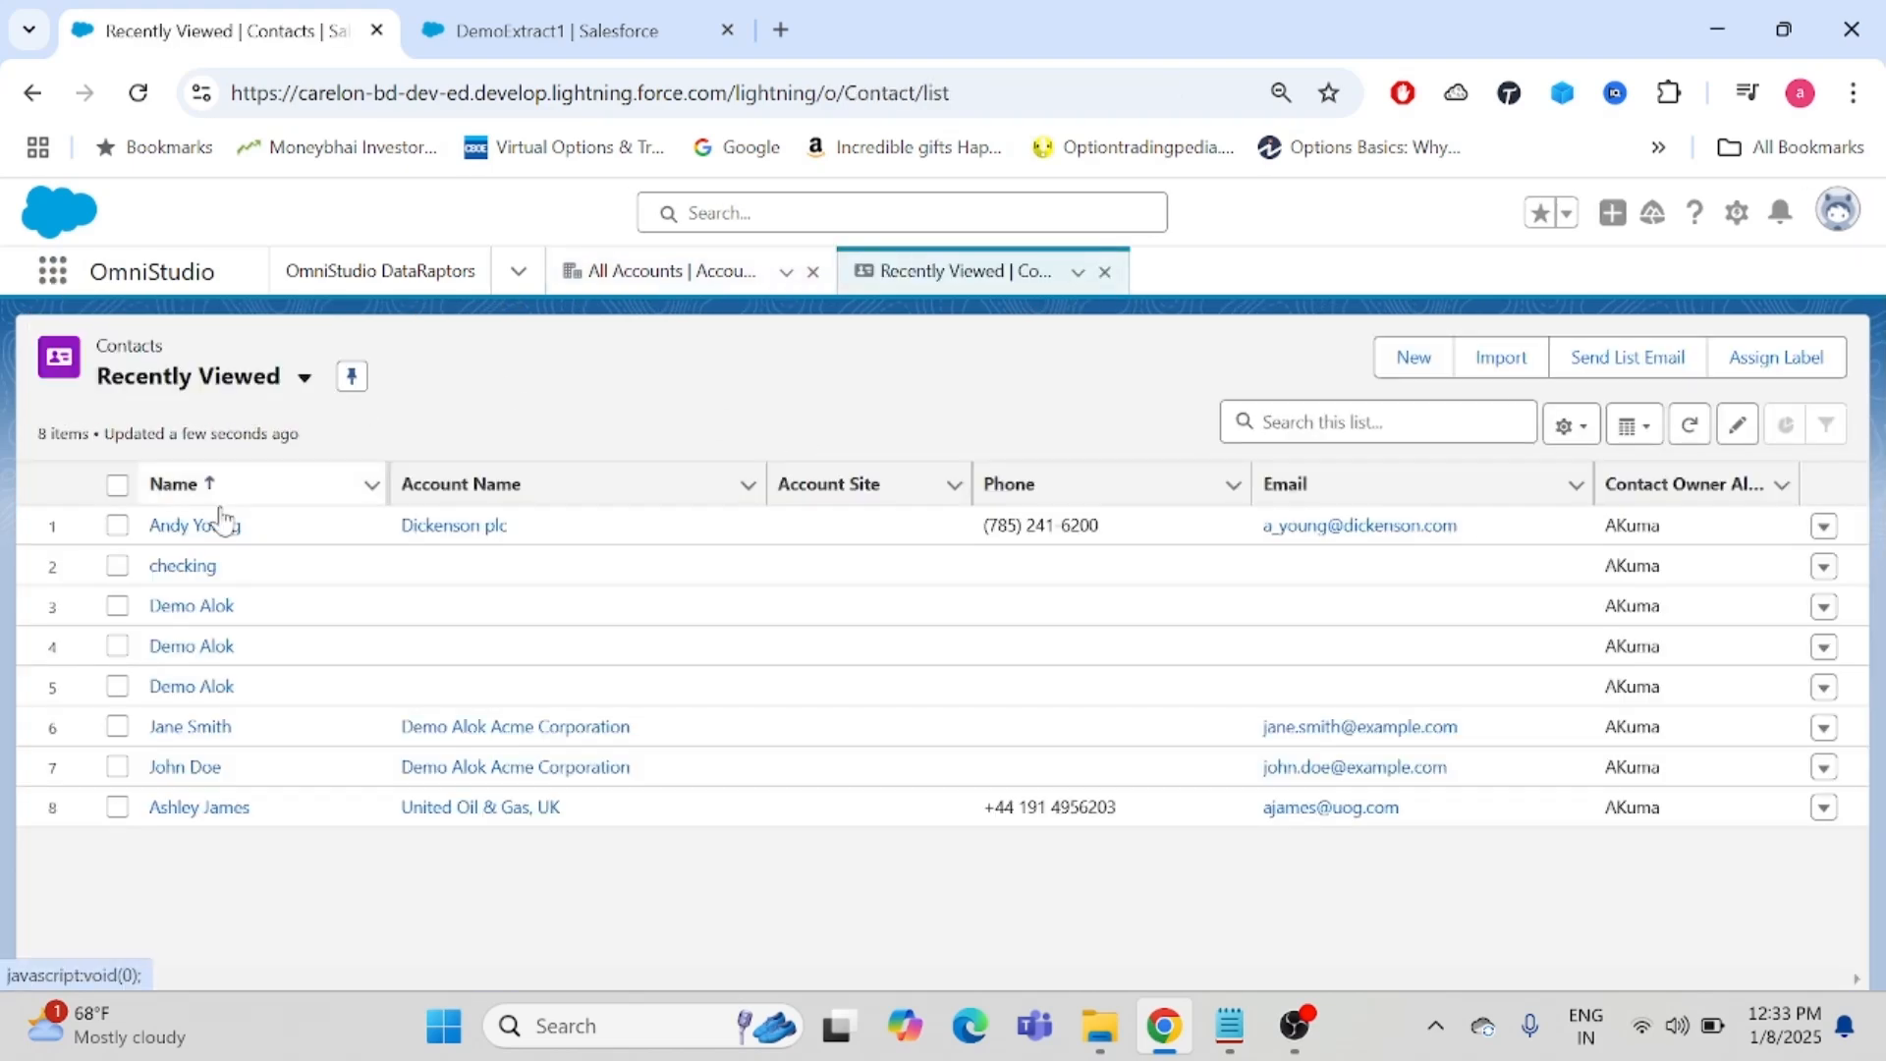
drag(644, 732, 401, 739)
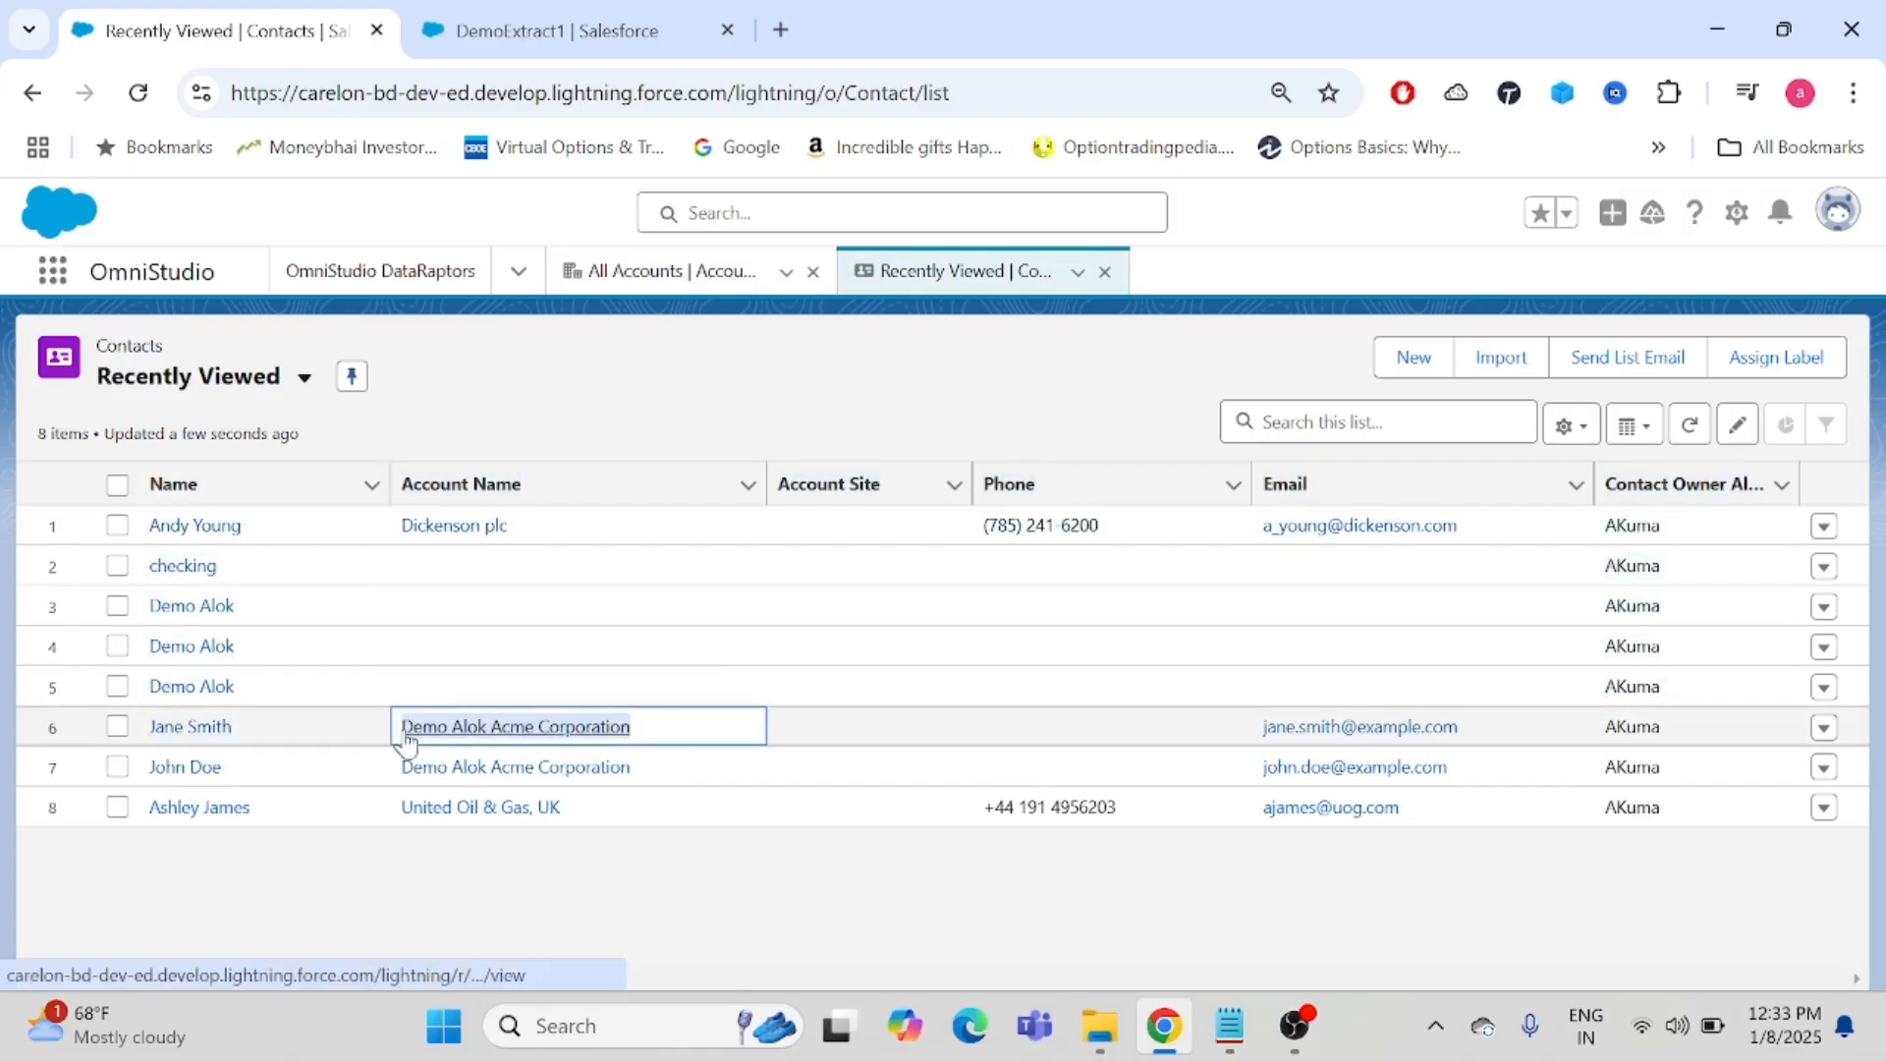
- Return to the DemoExtract1 preview, set the accname value to Demo Alok Acme Corporation, and execute it
click(543, 29)
click(300, 653)
key(ctrl+a)
key(ctrl+v)
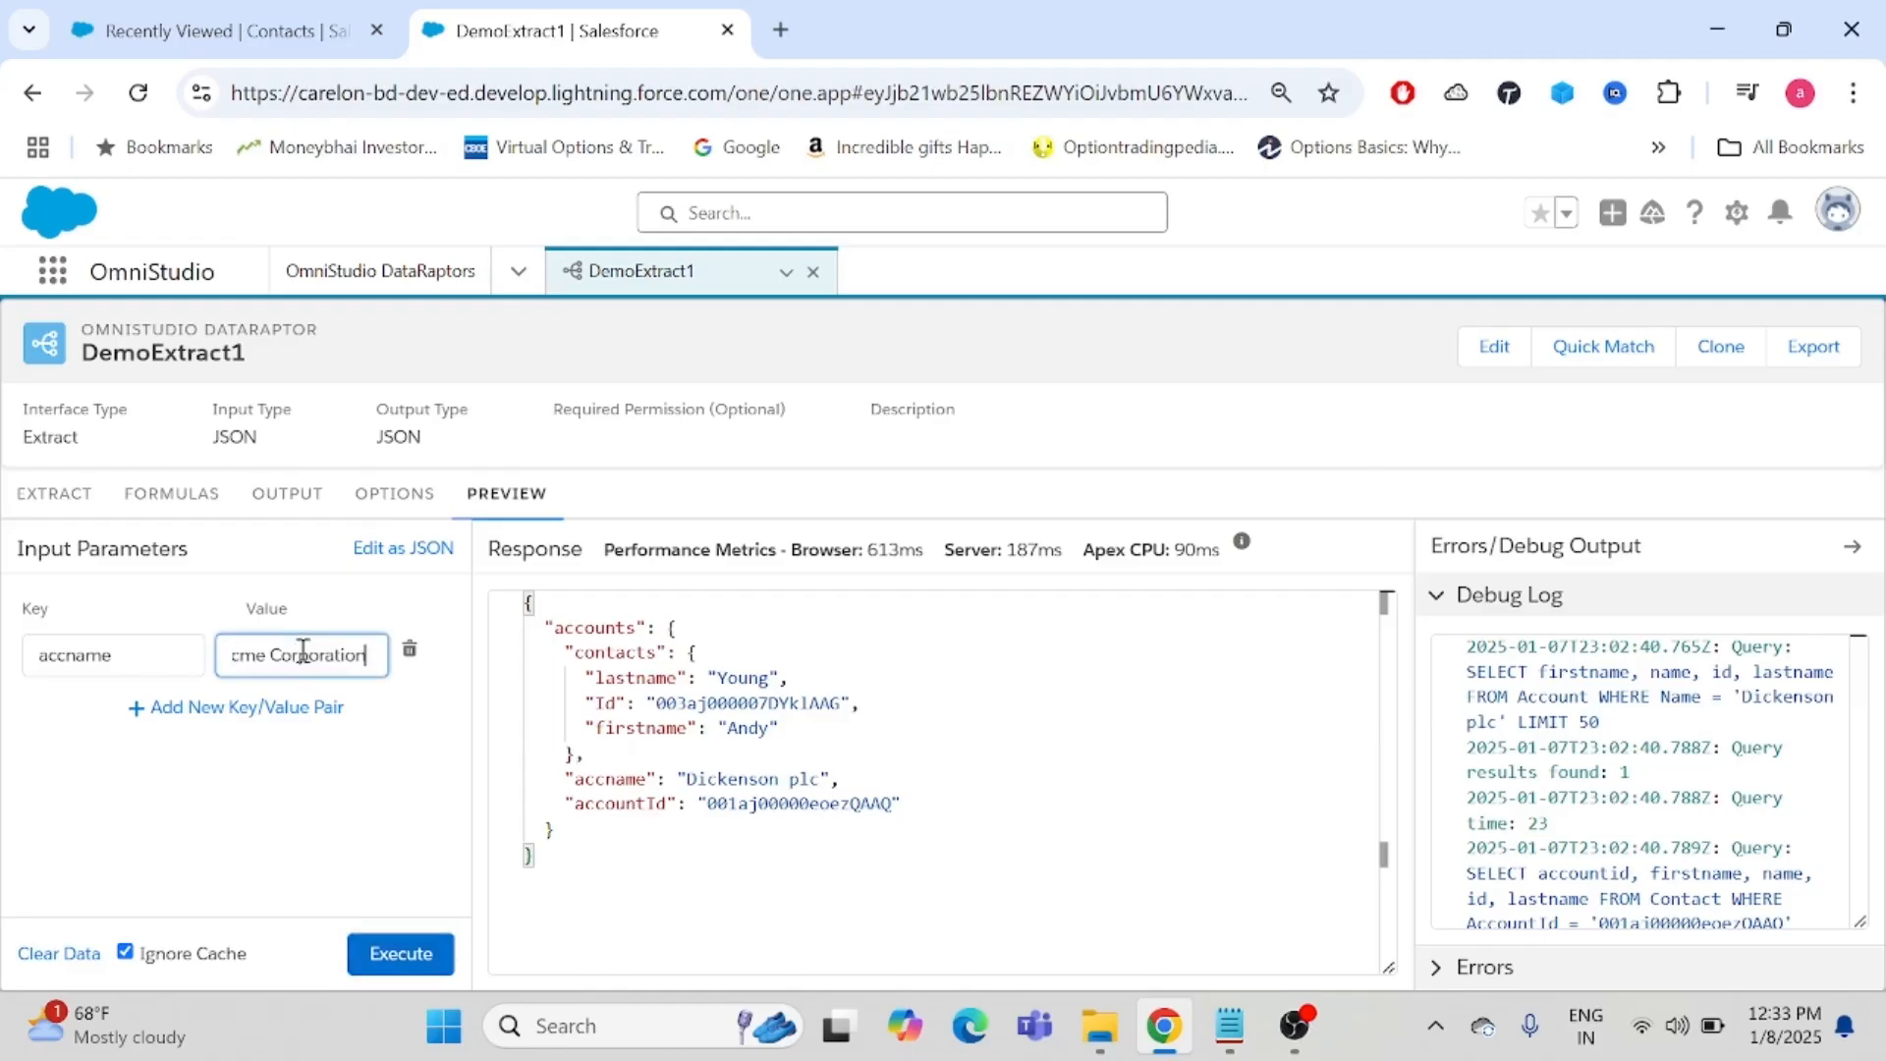
click(435, 963)
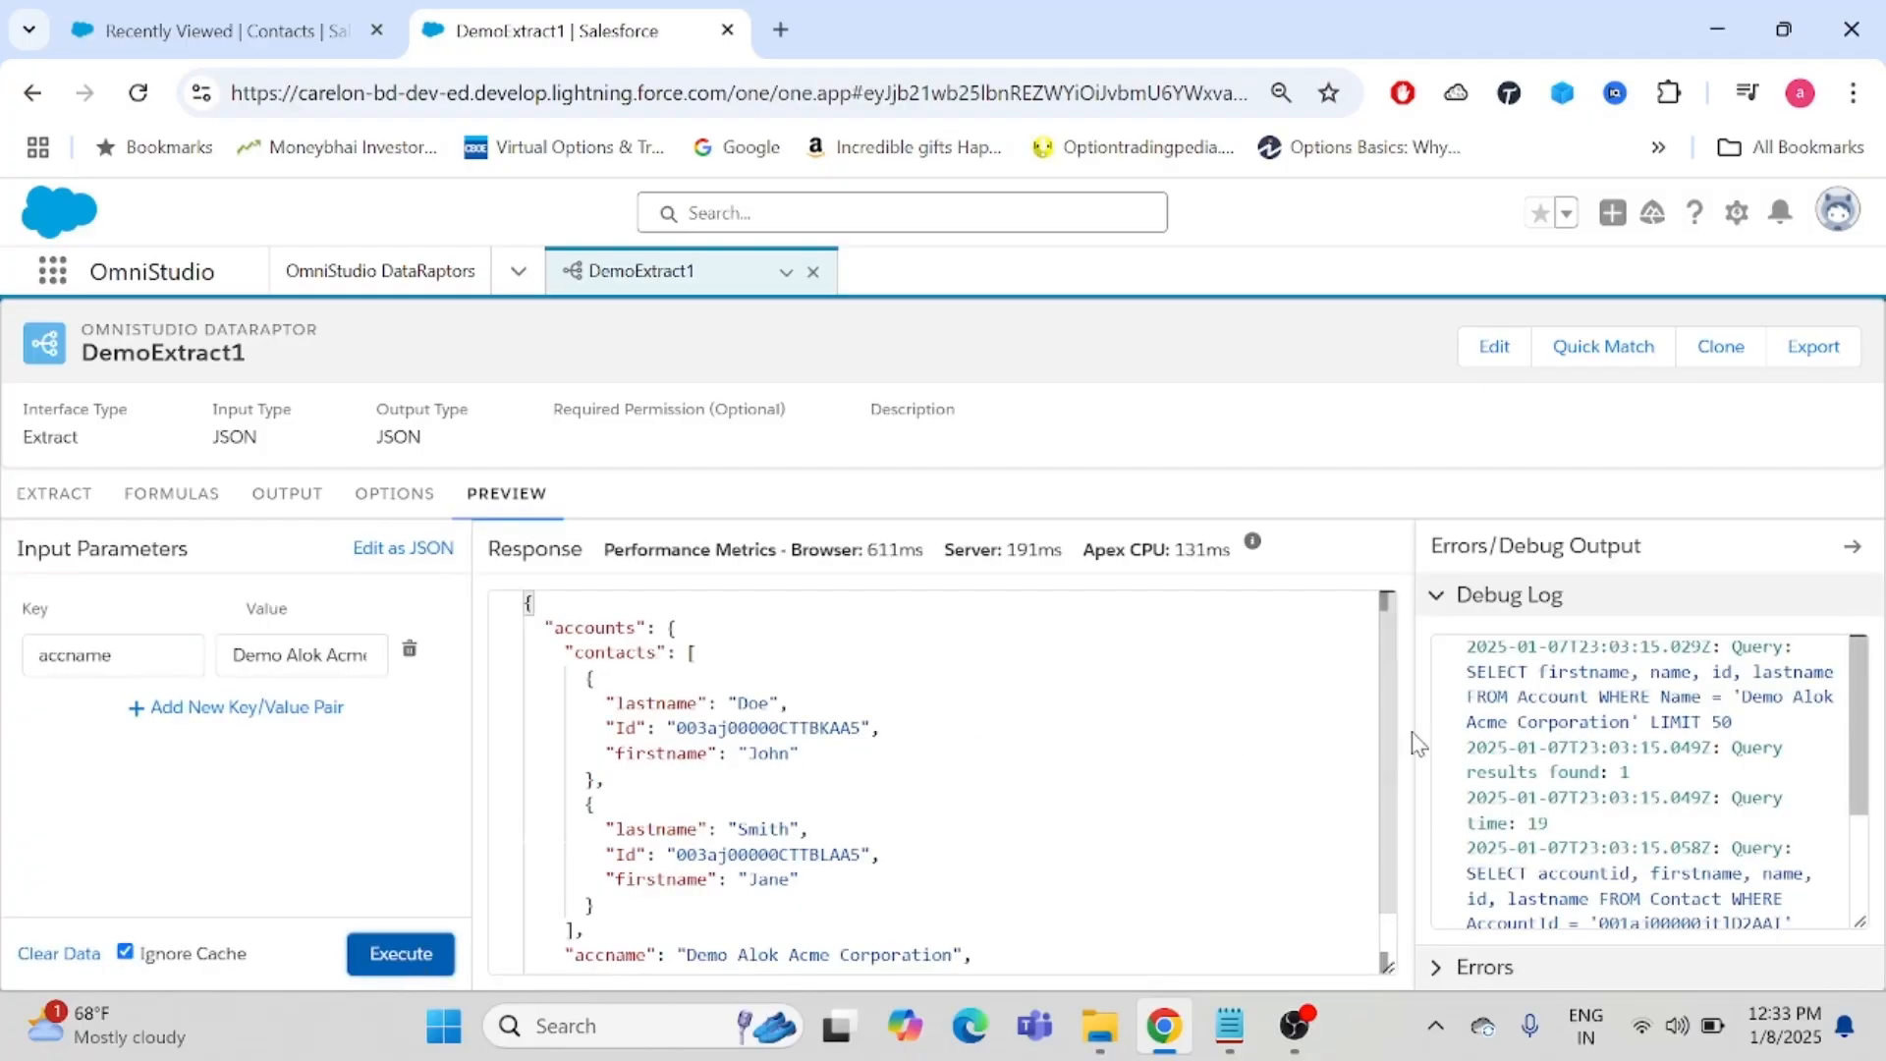
- Examine the nested contacts in the preview response and the Account and Contact queries in the debug log
scroll(746, 835, down, 2)
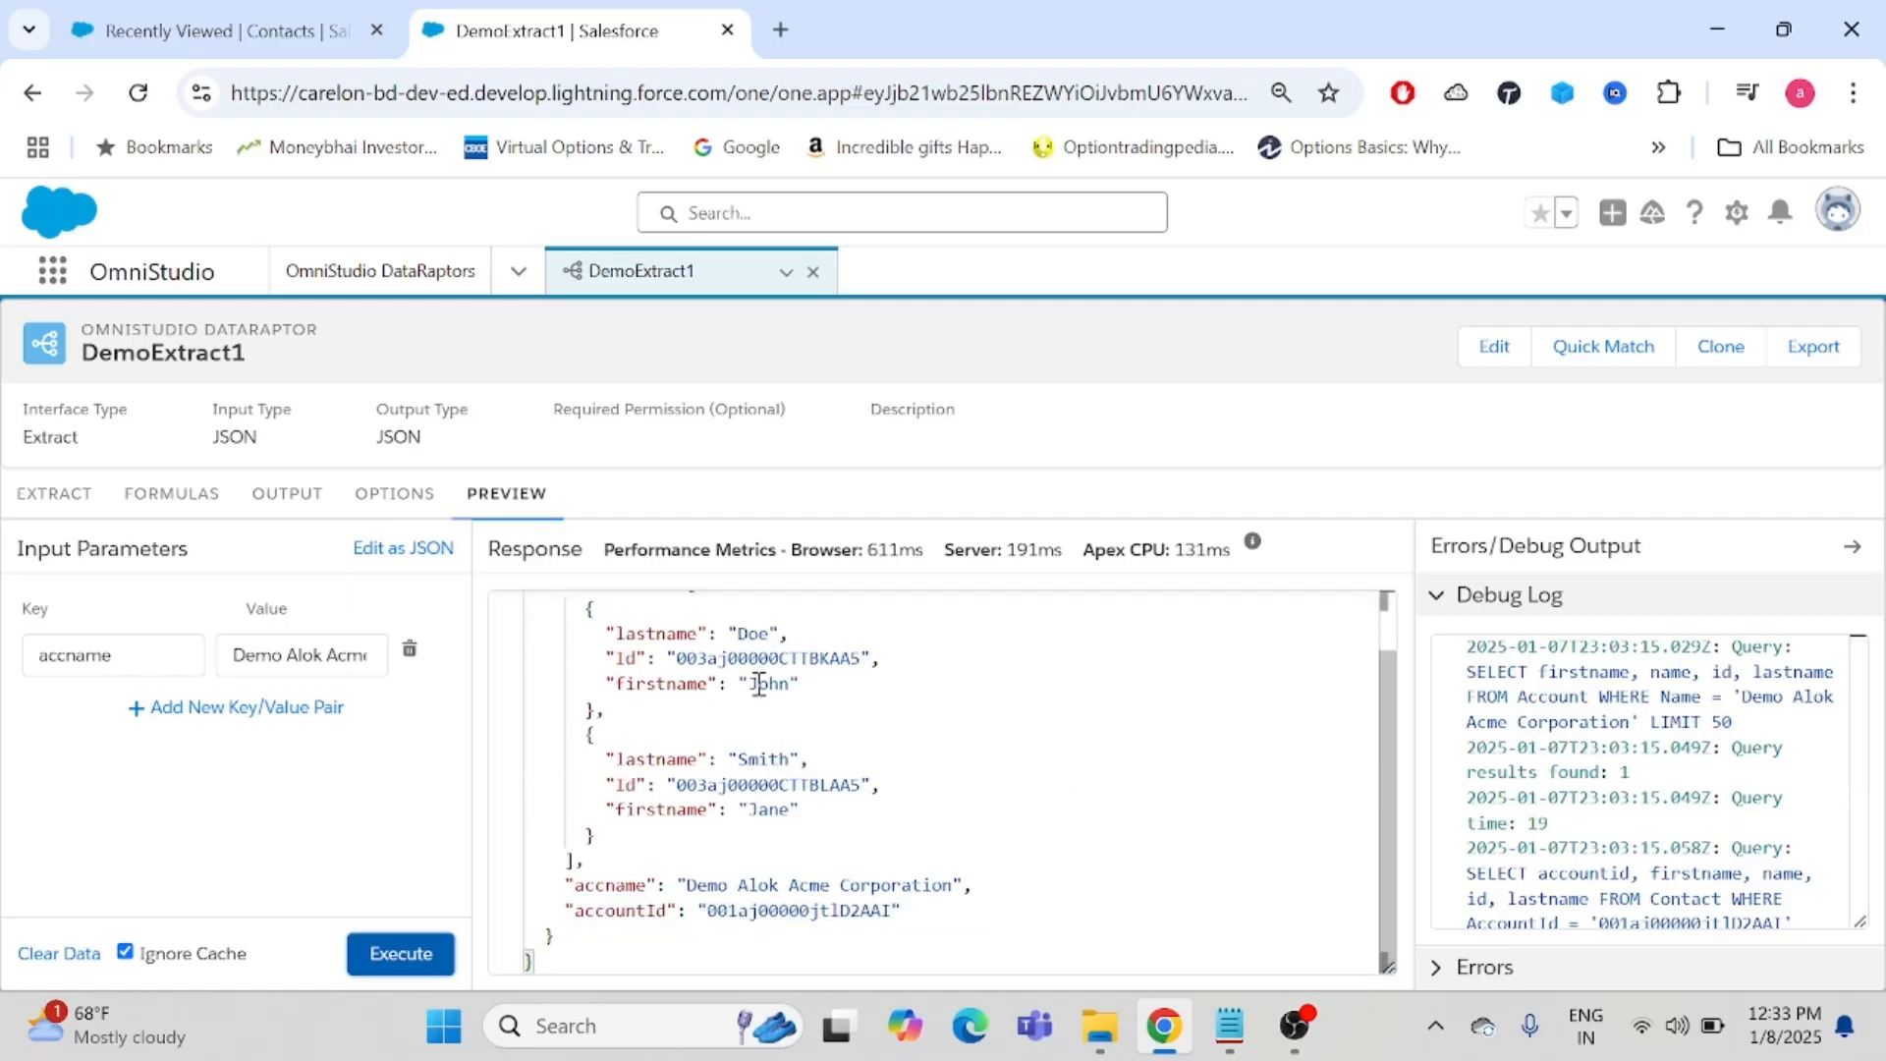
click(1390, 783)
mouse_move(1390, 783)
mouse_down()
mouse_move(1382, 729)
mouse_move(1381, 817)
mouse_up()
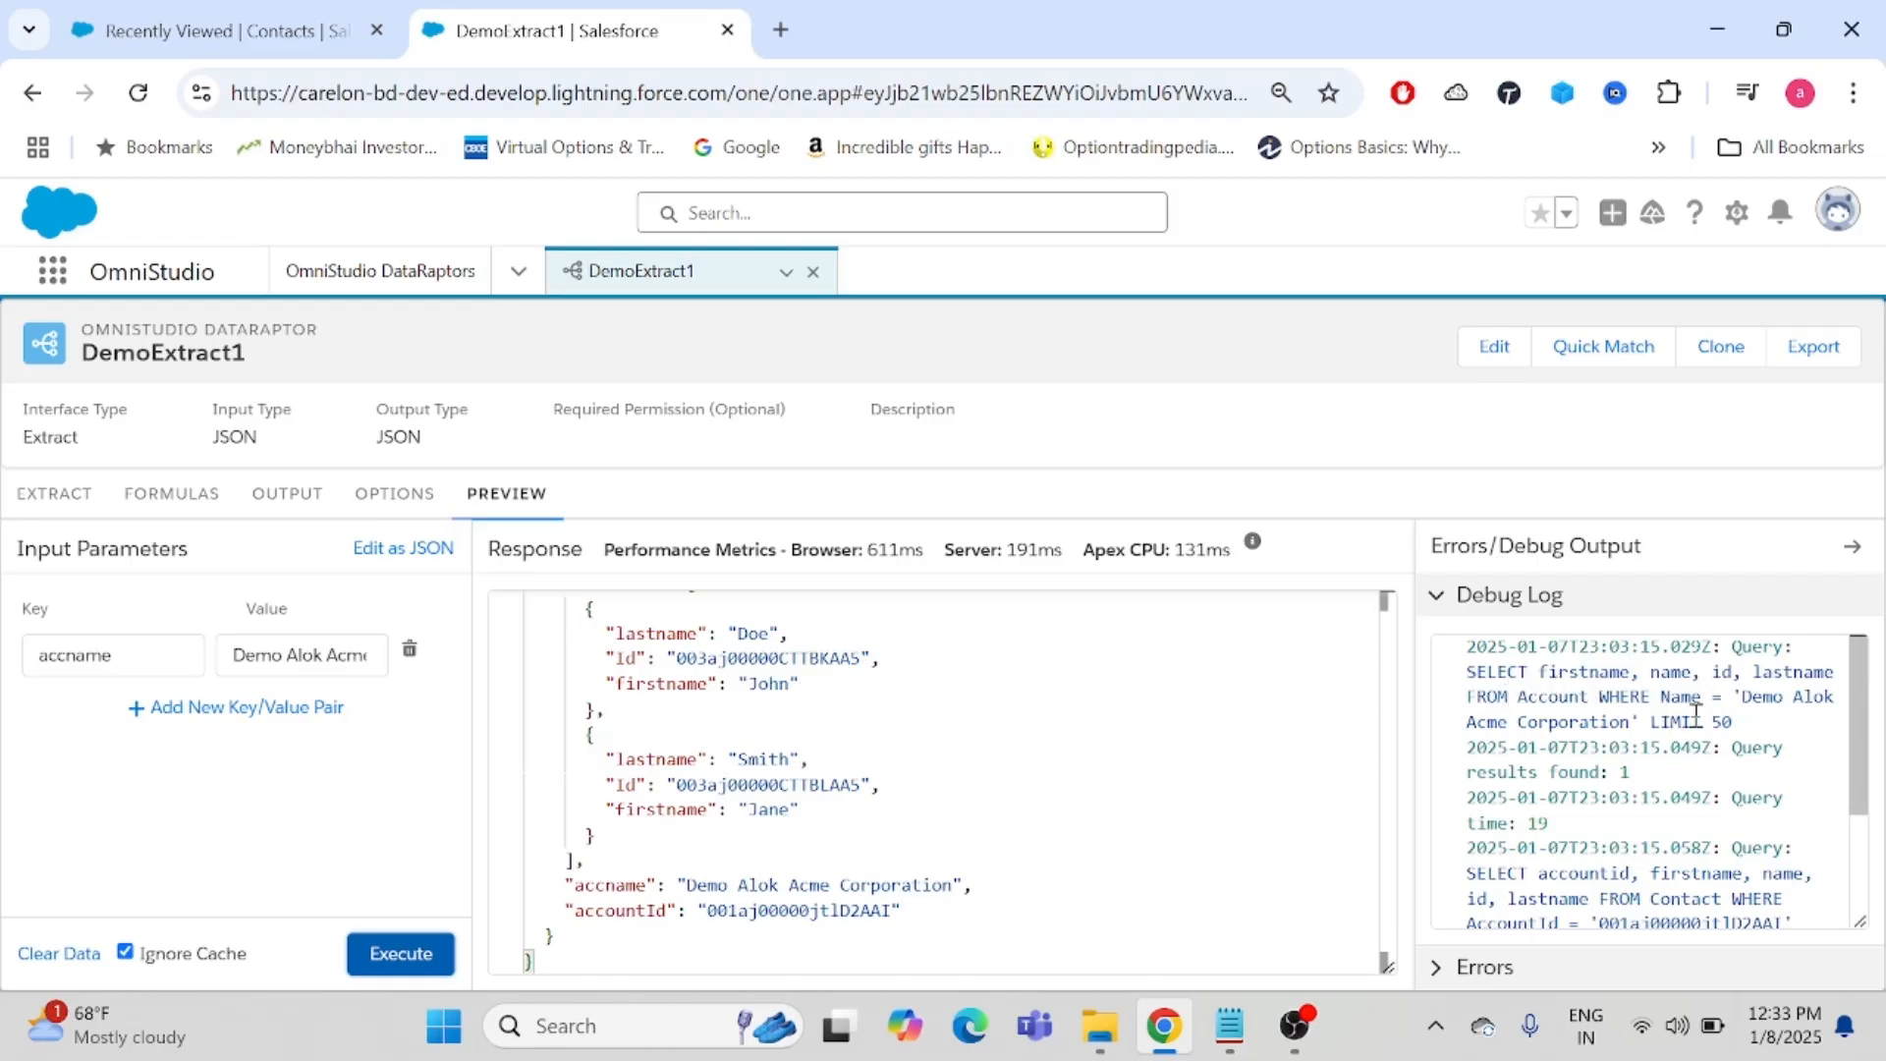
drag(1860, 712, 1865, 818)
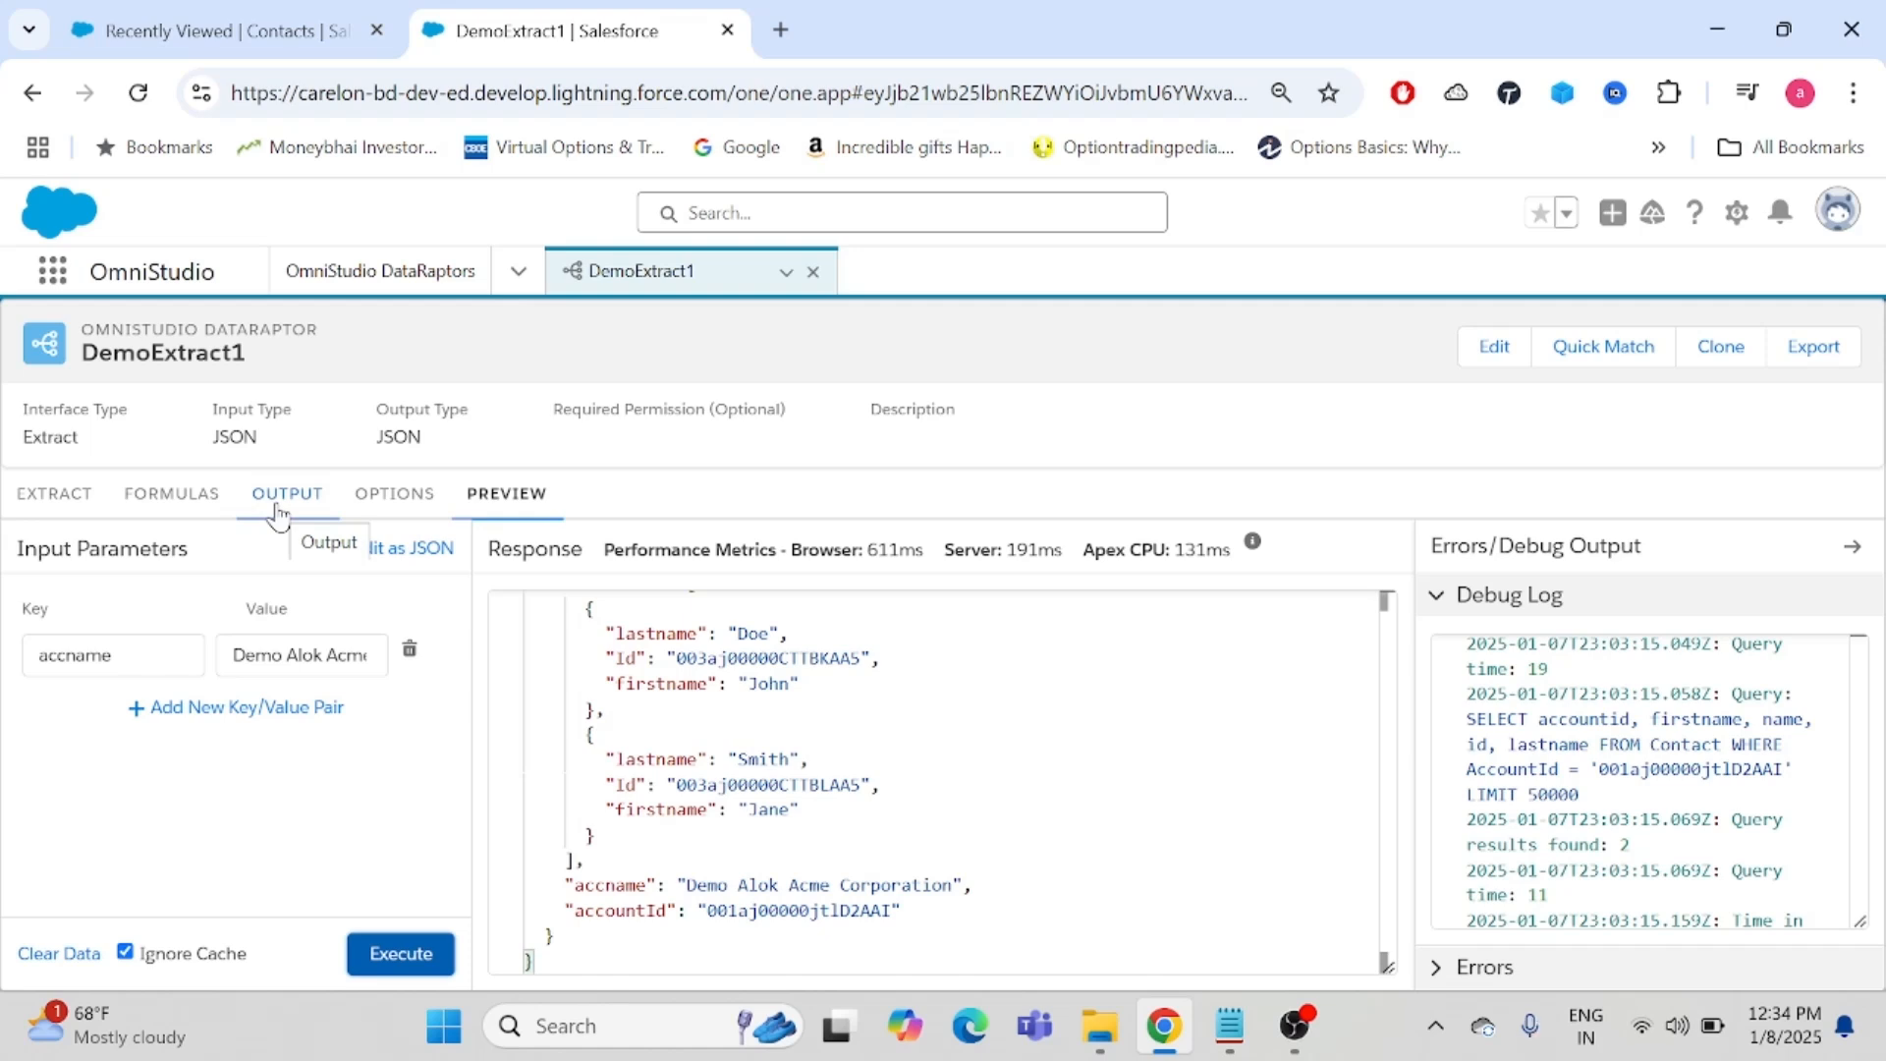
- Open the formulas section of DemoExtract1
click(159, 509)
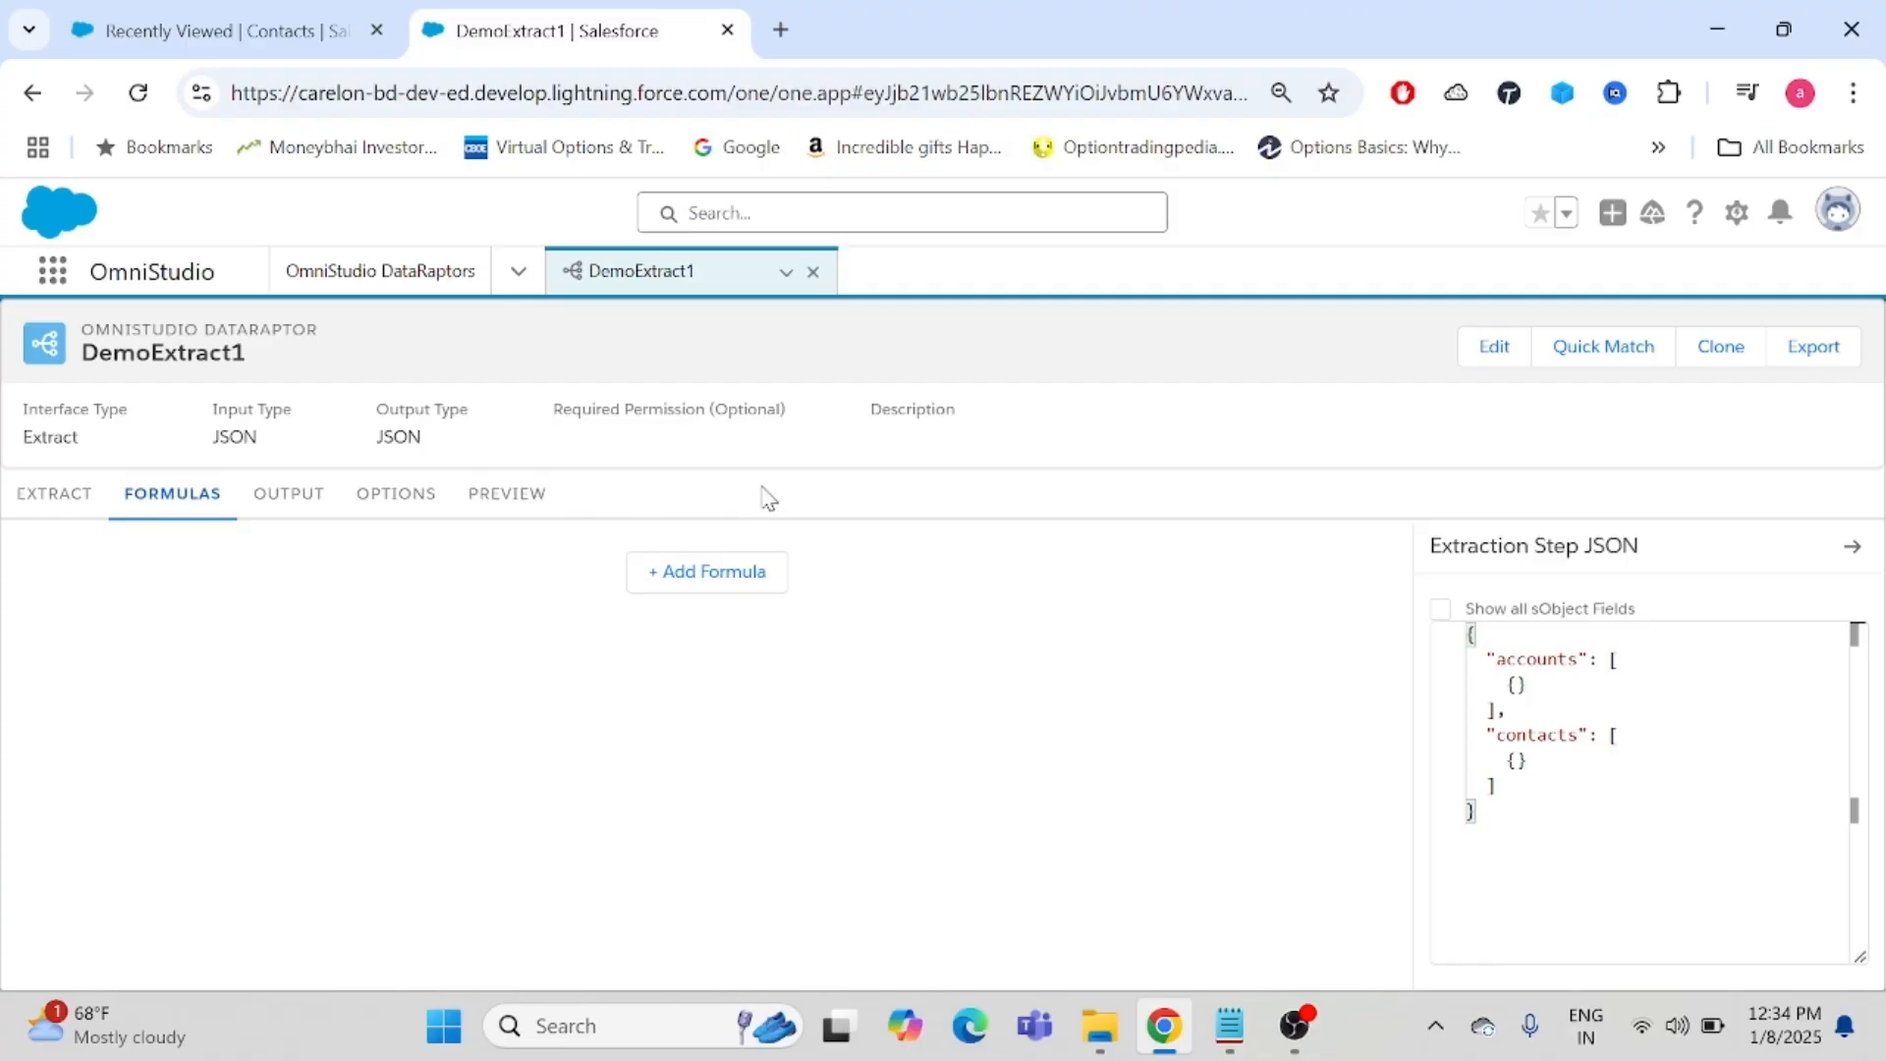